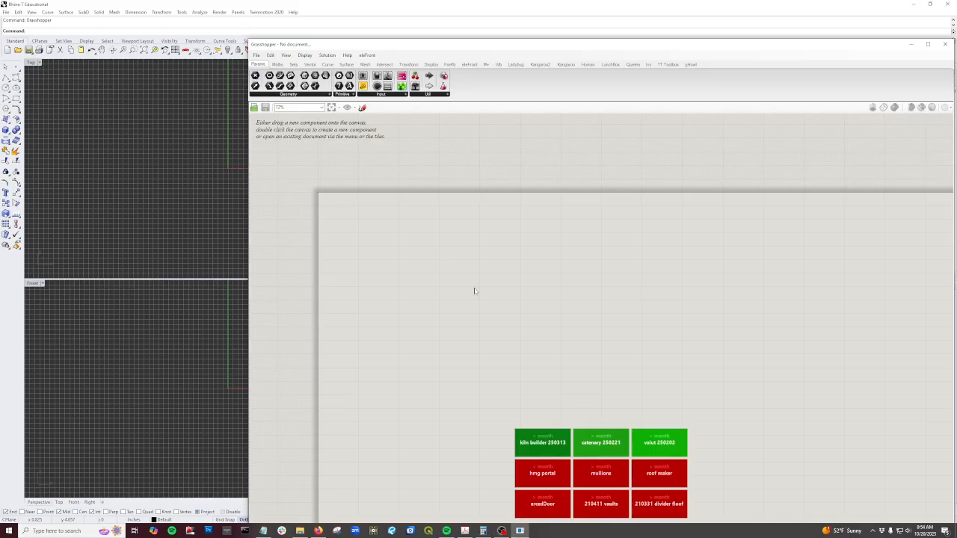
Step: Place a Point parameter on the Grasshopper canvas and rename it origin
left_click(255, 75)
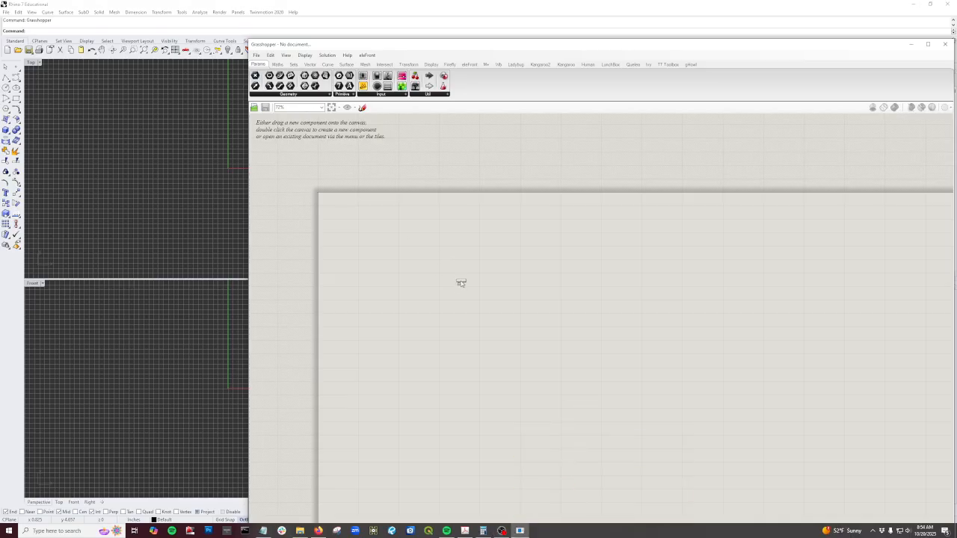
left_click(513, 345)
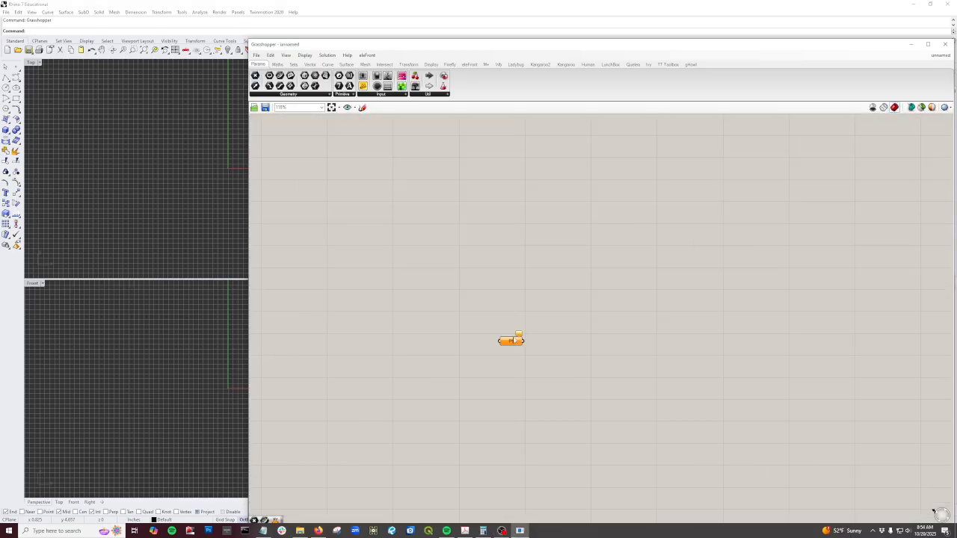
right_click(514, 341)
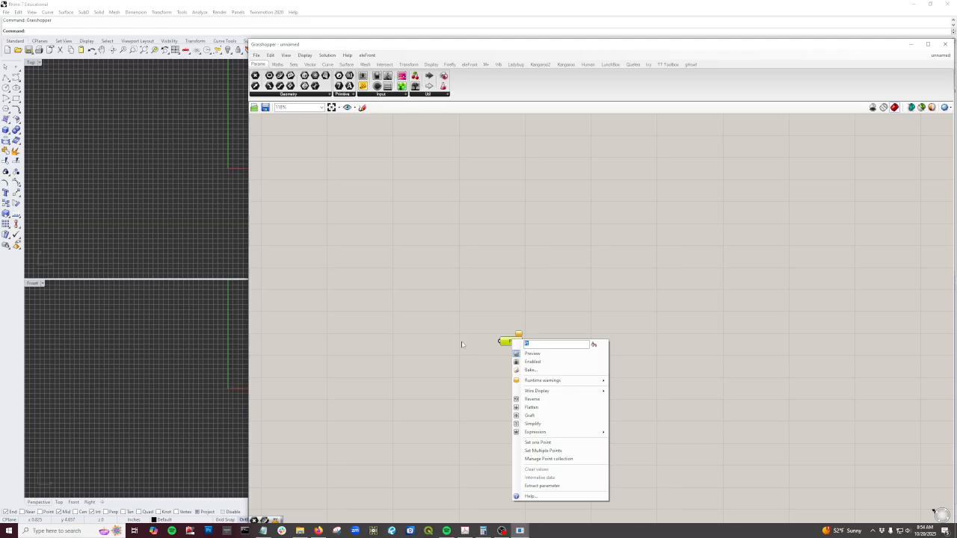
type("arigin")
key("Return")
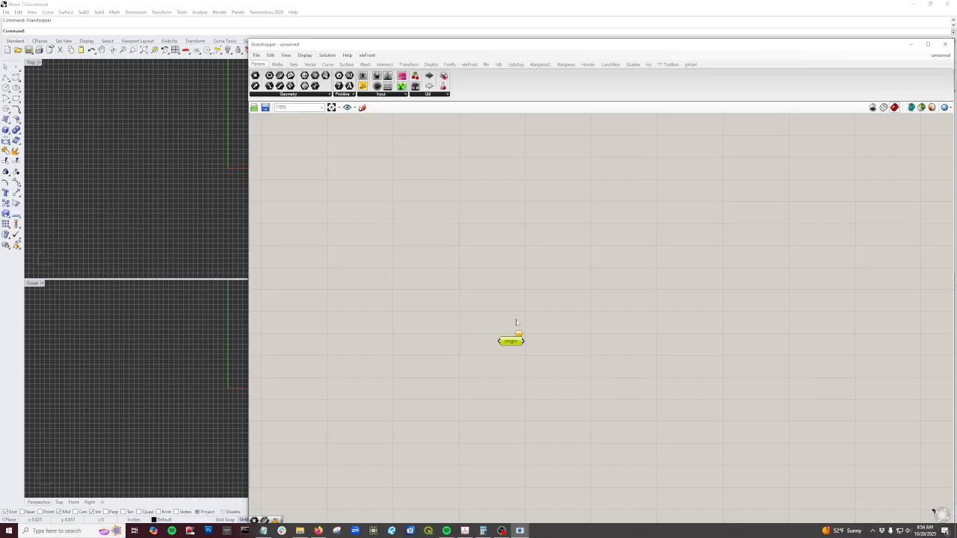
Step: Add a Construct Point component beside the origin parameter and wire its point output into origin
left_click(309, 65)
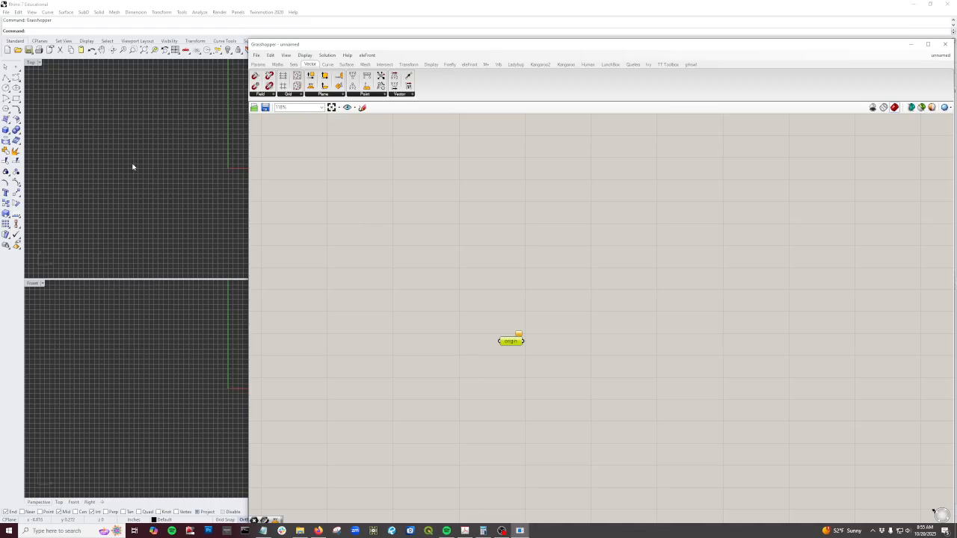
left_click_drag(461, 339, 459, 339)
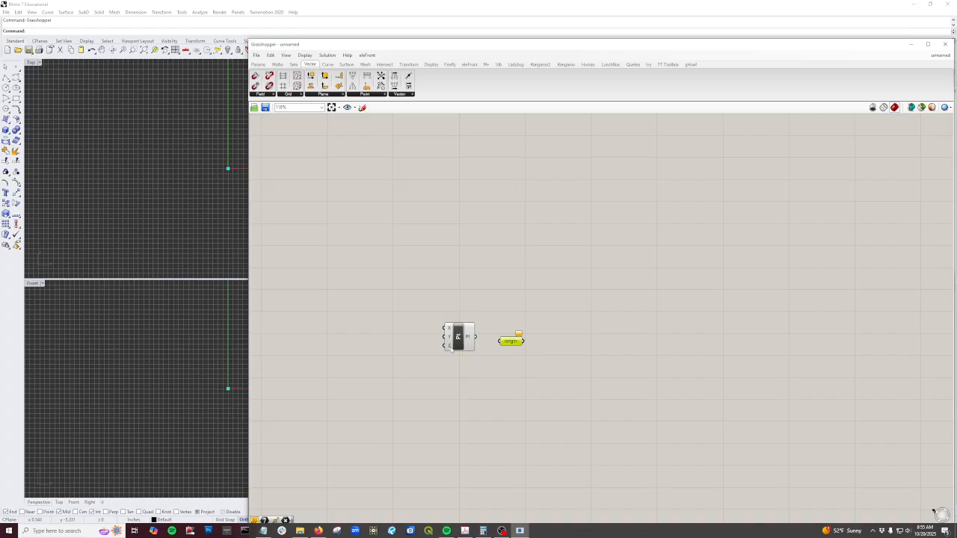
left_click_drag(475, 336, 499, 340)
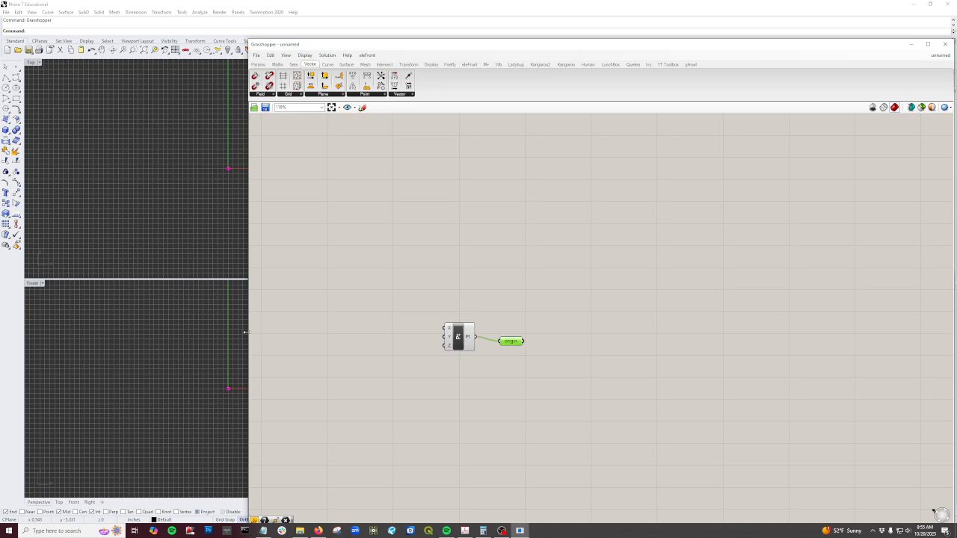
Step: Narrow the Grasshopper window to uncover the Rhino viewports and hide the grid in all four of them
left_click_drag(245, 332, 529, 337)
right_click_drag(354, 216, 313, 219)
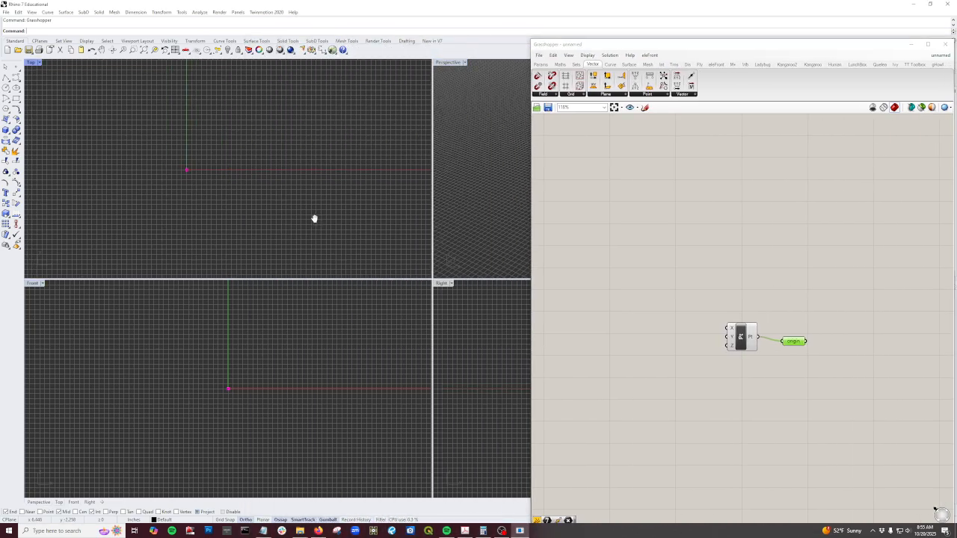
scroll(264, 212, "down", 2)
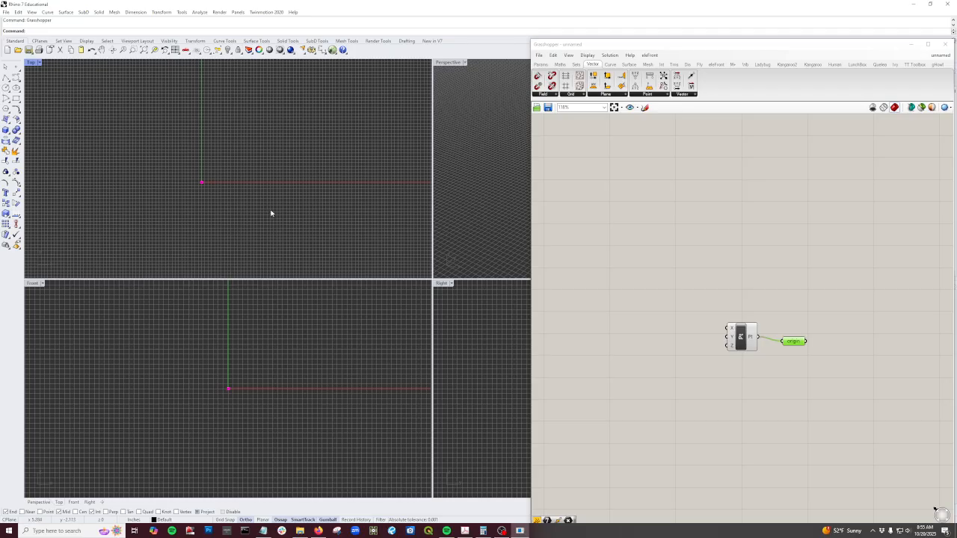
key("F7")
left_click(282, 358)
key("F7")
left_click(468, 367)
key("F7")
left_click(465, 250)
key("F7")
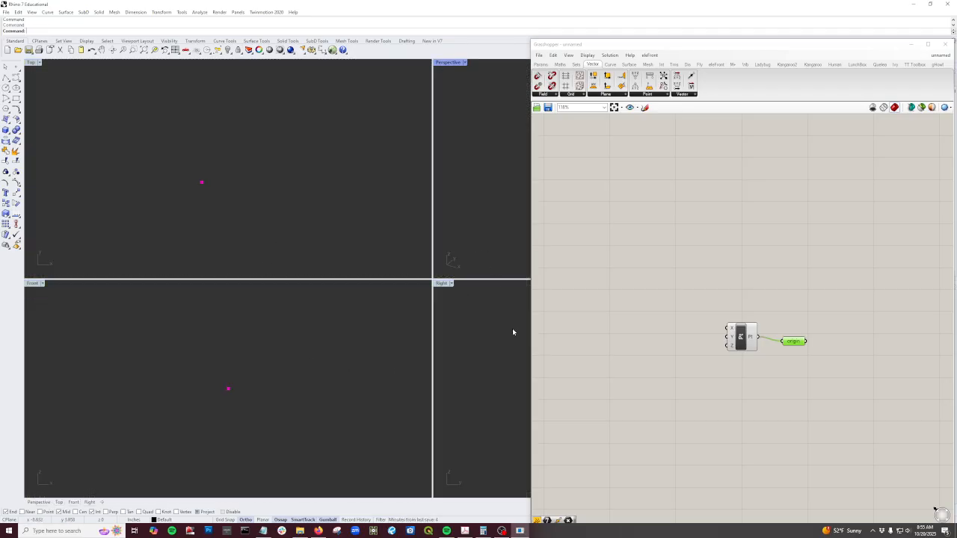
Step: Add a Number parameter below the point components and rename it Height
scroll(658, 365, "down", 1)
left_click_drag(776, 392, 743, 403)
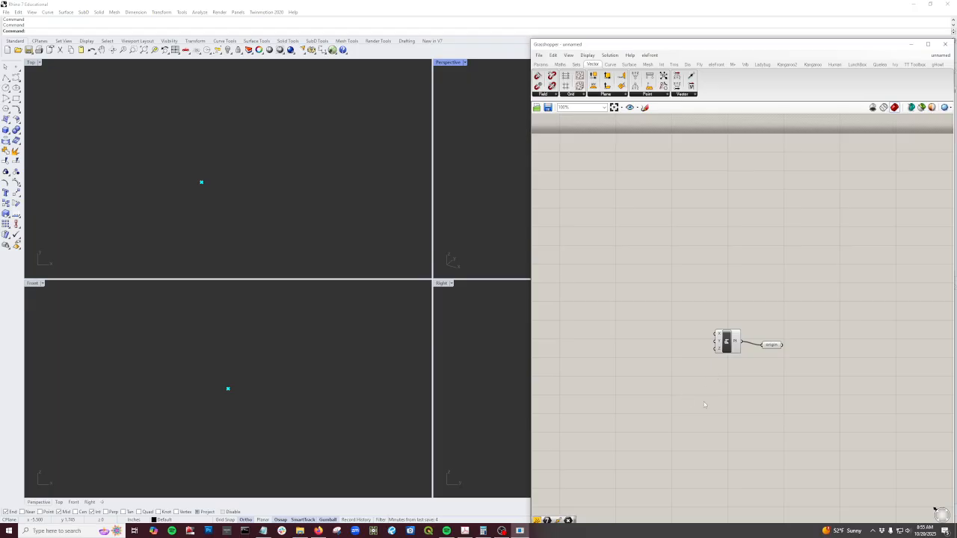
right_click_drag(703, 404, 664, 371)
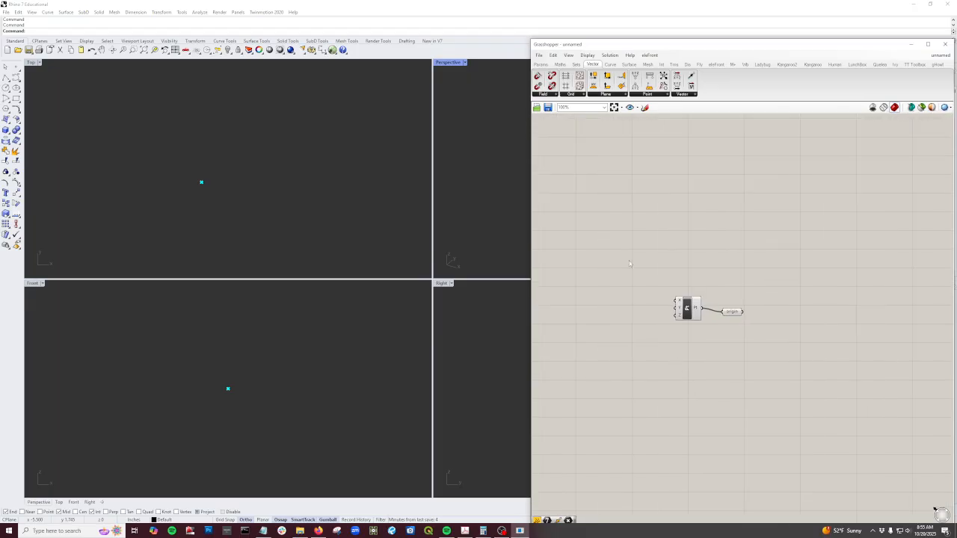
left_click(543, 66)
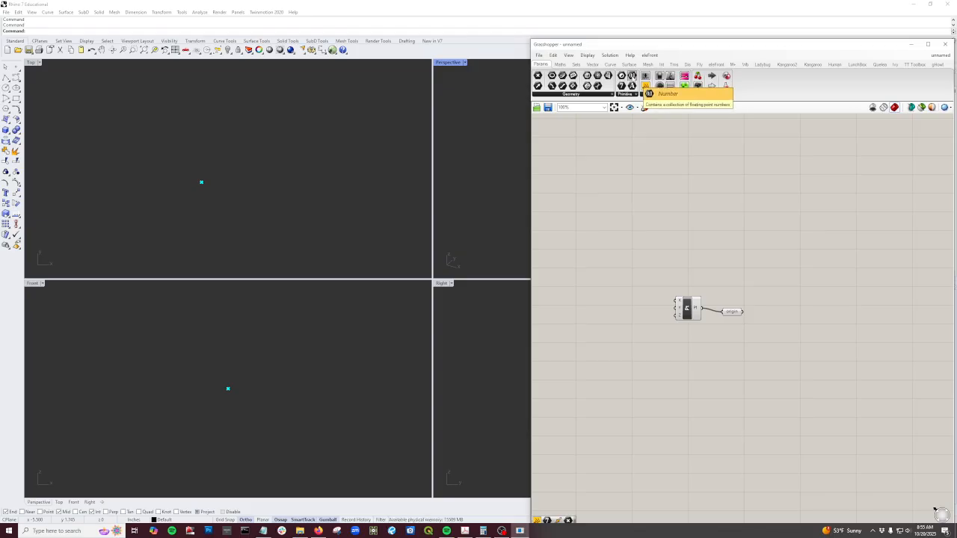
left_click_drag(644, 86, 708, 373)
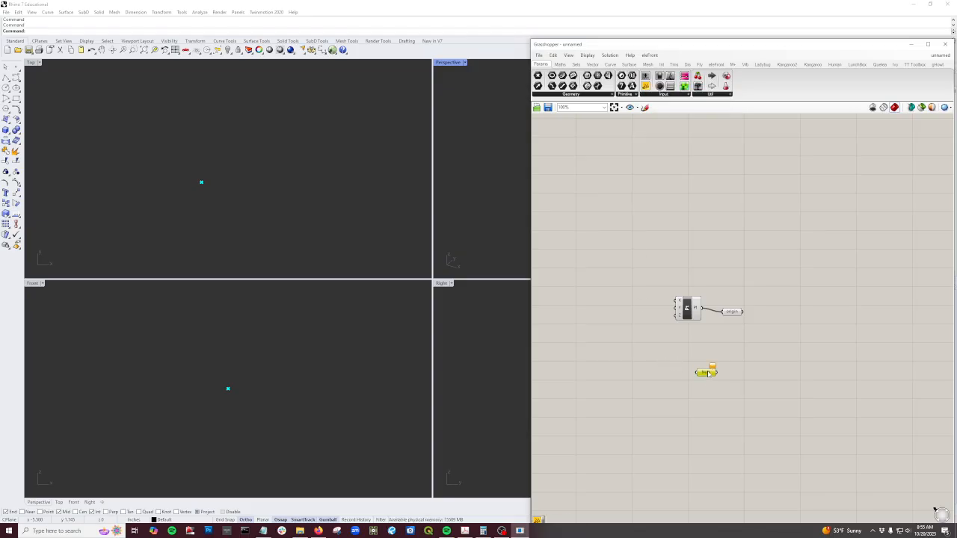
right_click(707, 373)
double_click(739, 375)
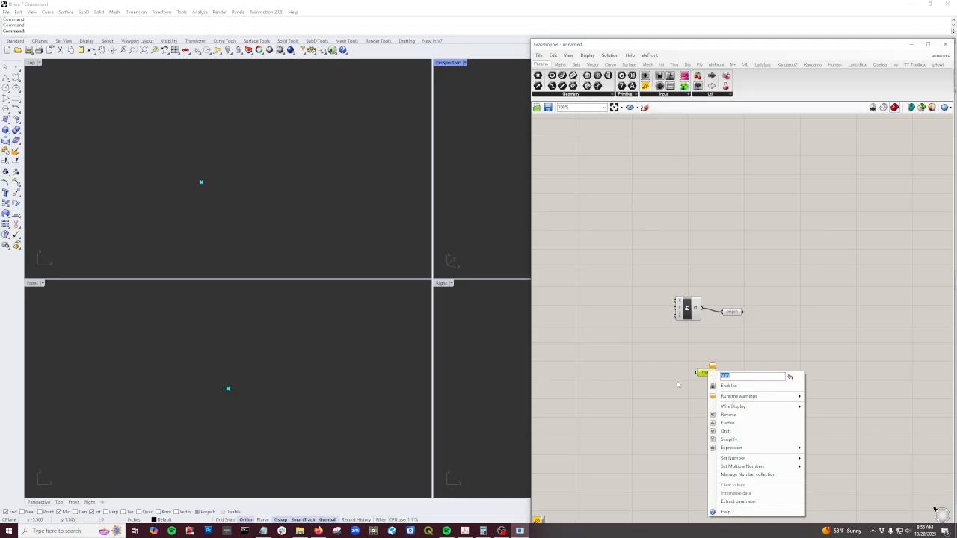
type("Height")
key("Return")
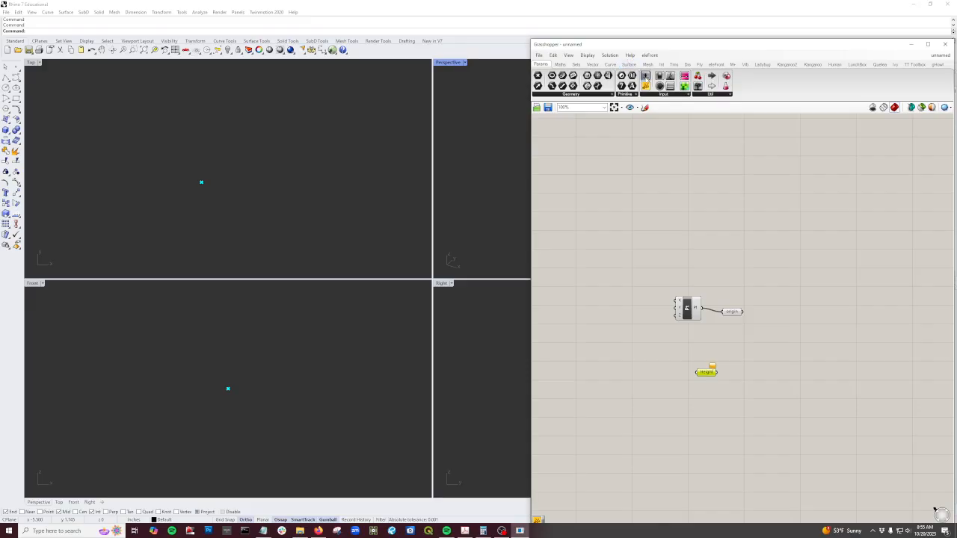
Step: Add a number slider beside the Height parameter with minimum 1, maximum 12 and integer rounding
left_click_drag(643, 75, 634, 371)
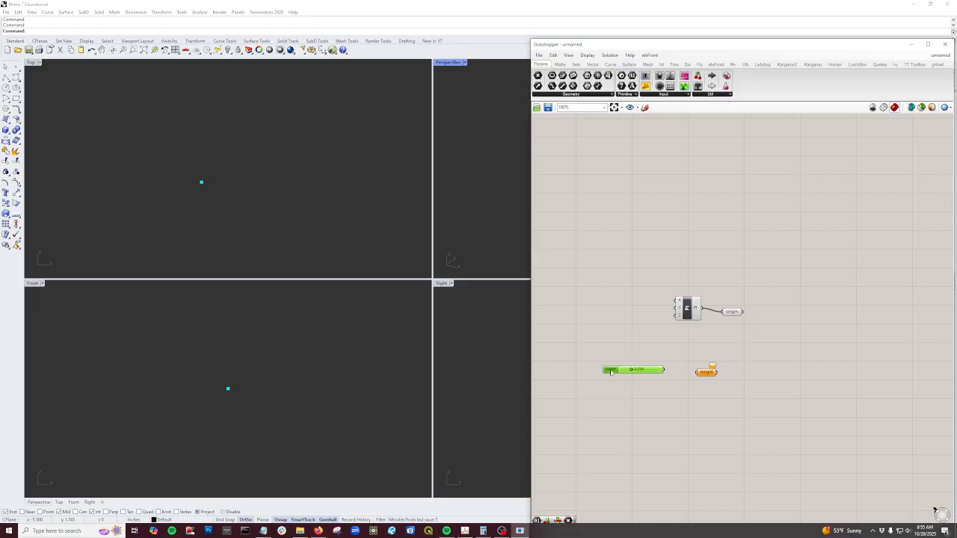
double_click(612, 371)
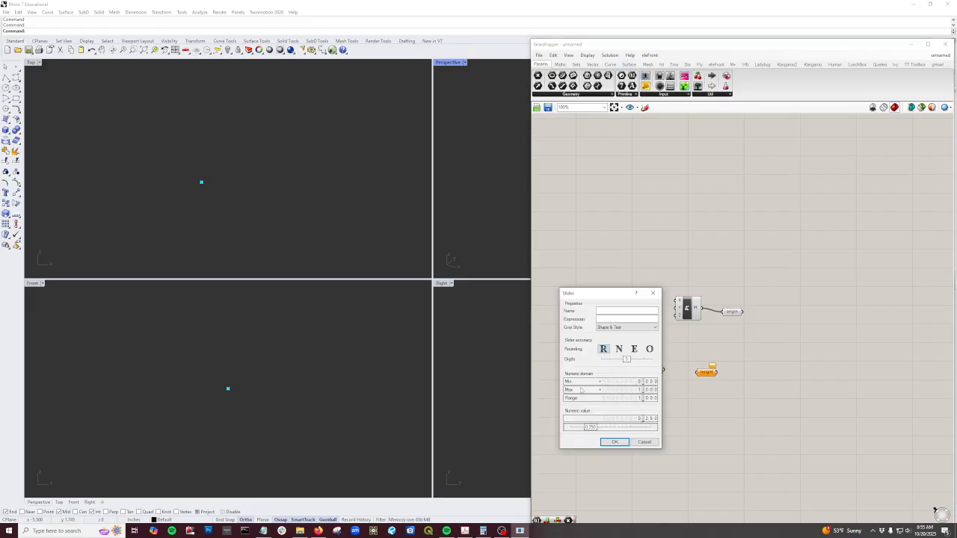
double_click(641, 383)
type("1")
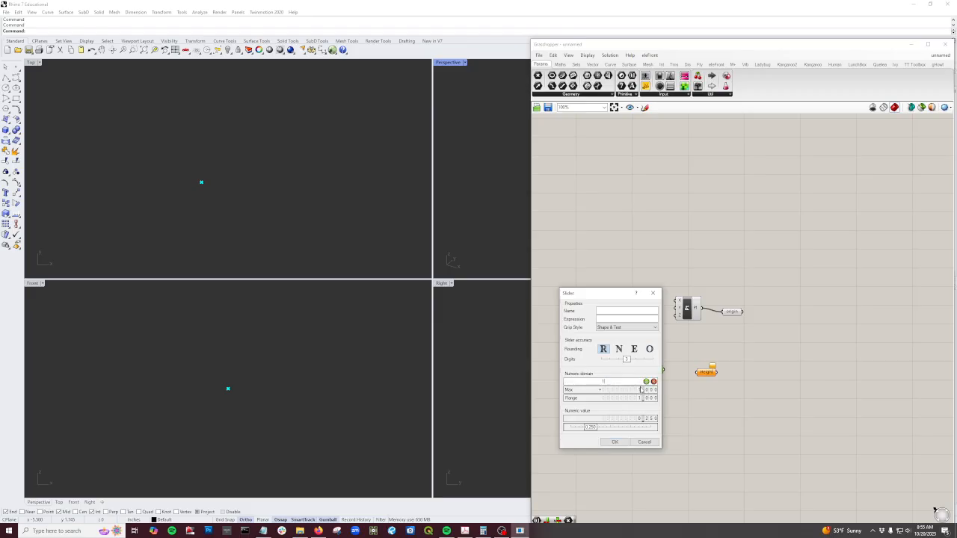
left_click(642, 382)
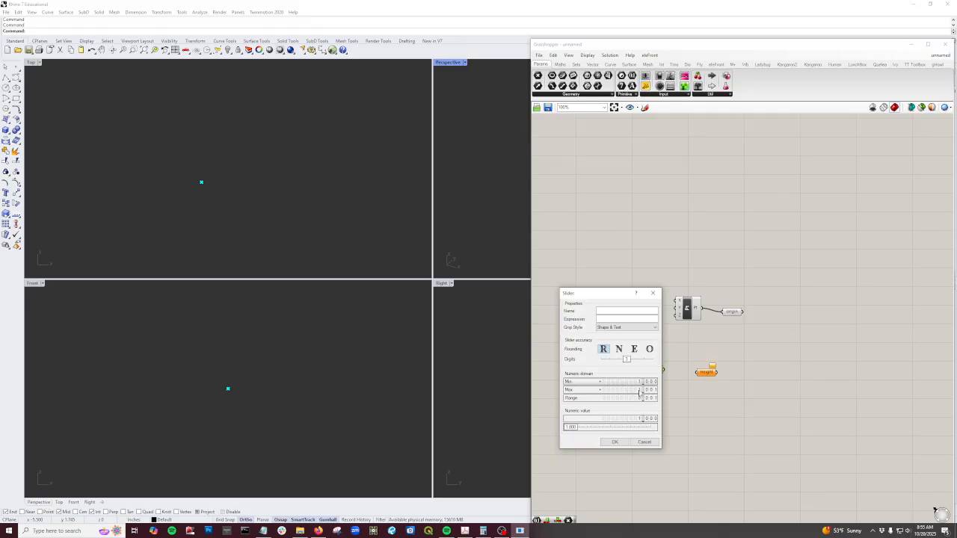
double_click(640, 390)
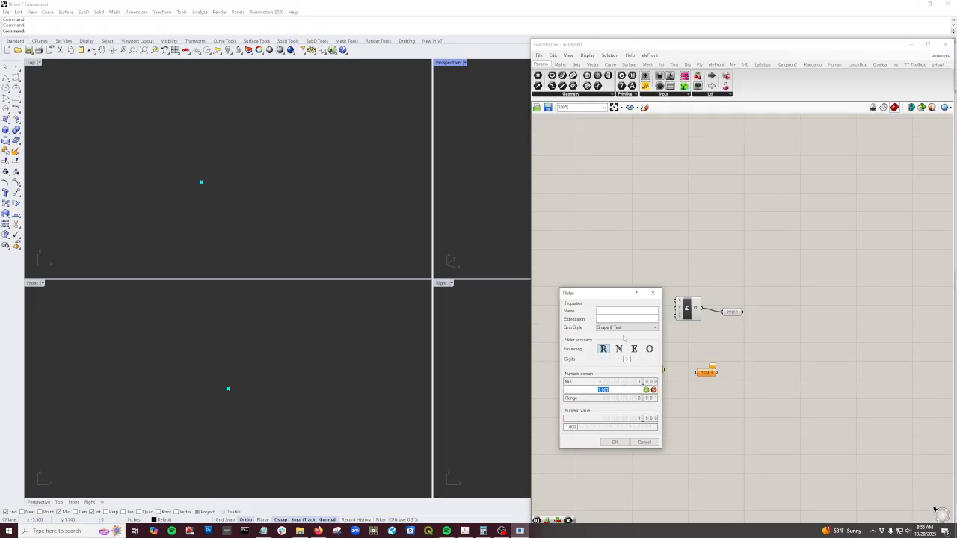
type("12")
left_click(645, 389)
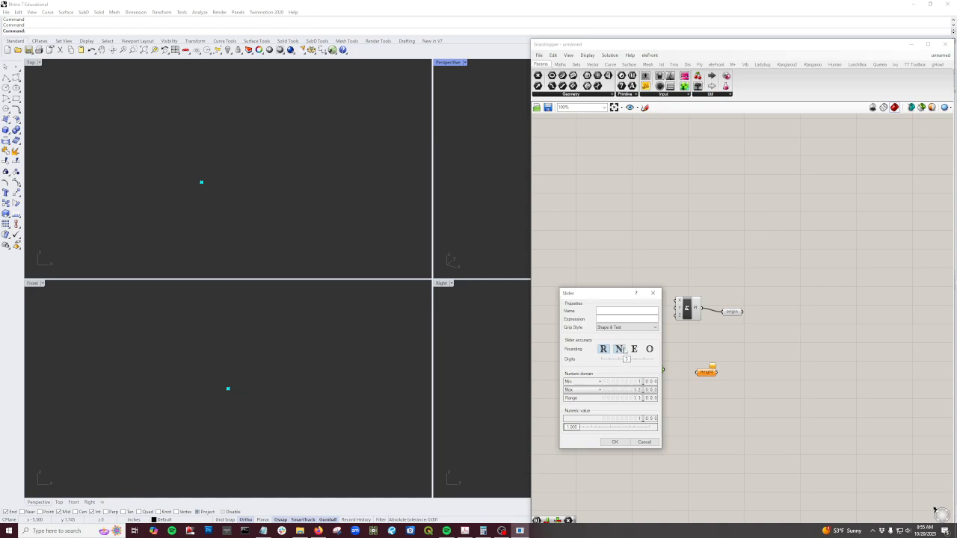
left_click(619, 349)
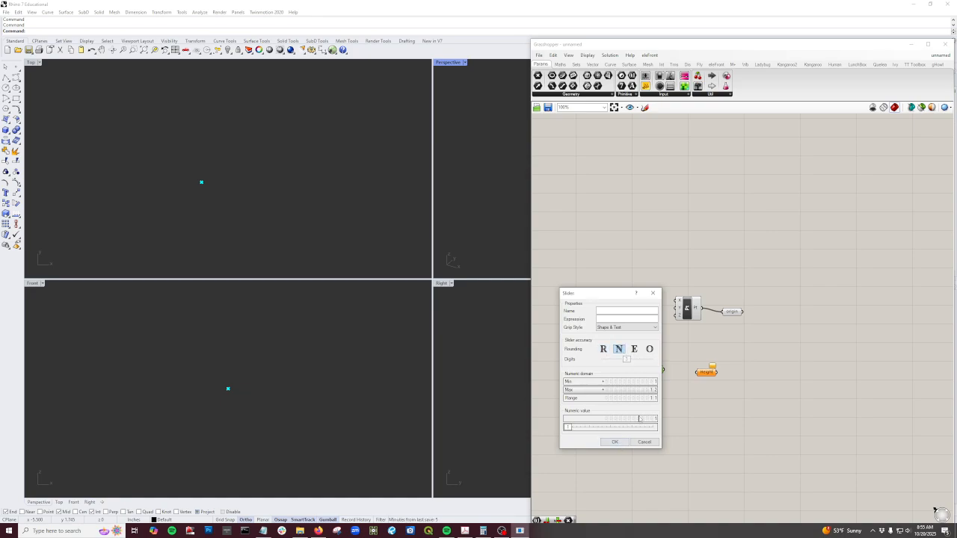
left_click(614, 442)
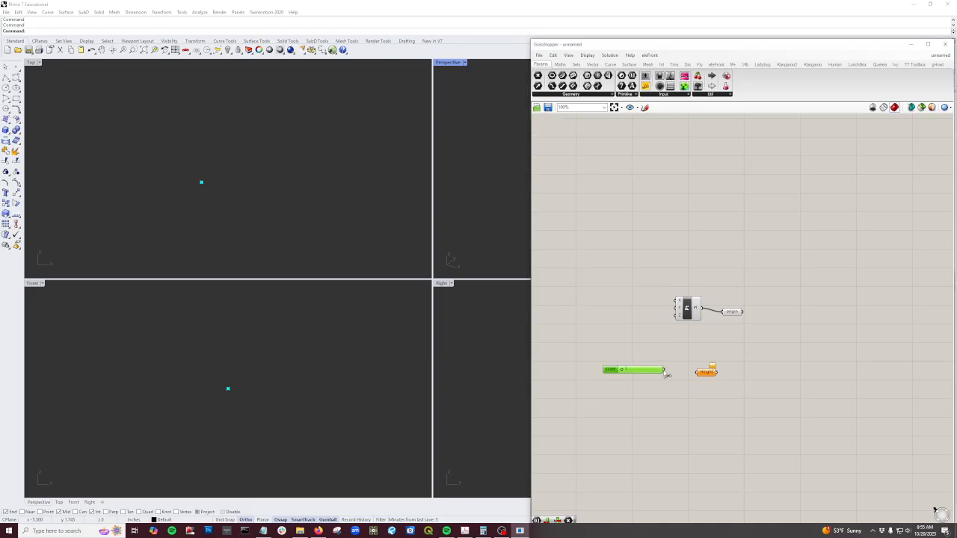
Step: Wire the number slider into the Height parameter and set the slider to 6
left_click_drag(665, 371, 697, 371)
mouse_move(628, 371)
left_mouse_down()
mouse_move(653, 371)
mouse_move(644, 371)
left_mouse_up()
left_click(709, 408)
scroll(718, 381, "down", 1)
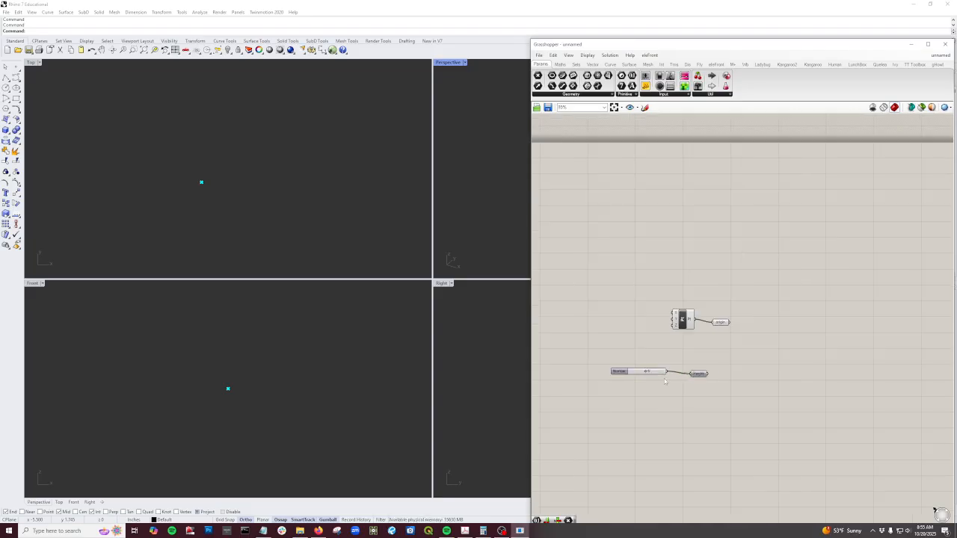
Step: Line up the origin parameter with its point component, then add a Unit Z vector component fed by Height
left_click_drag(720, 323, 721, 320)
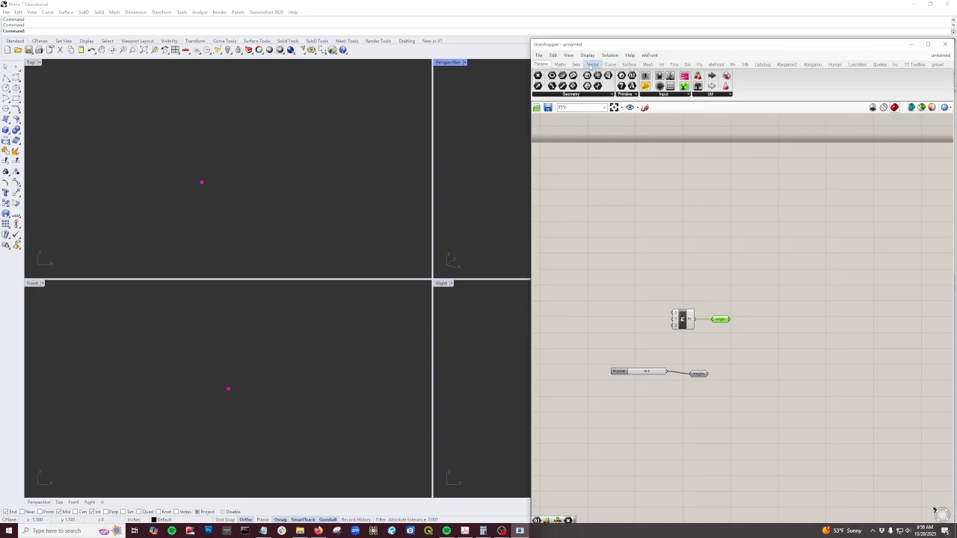
left_click(591, 64)
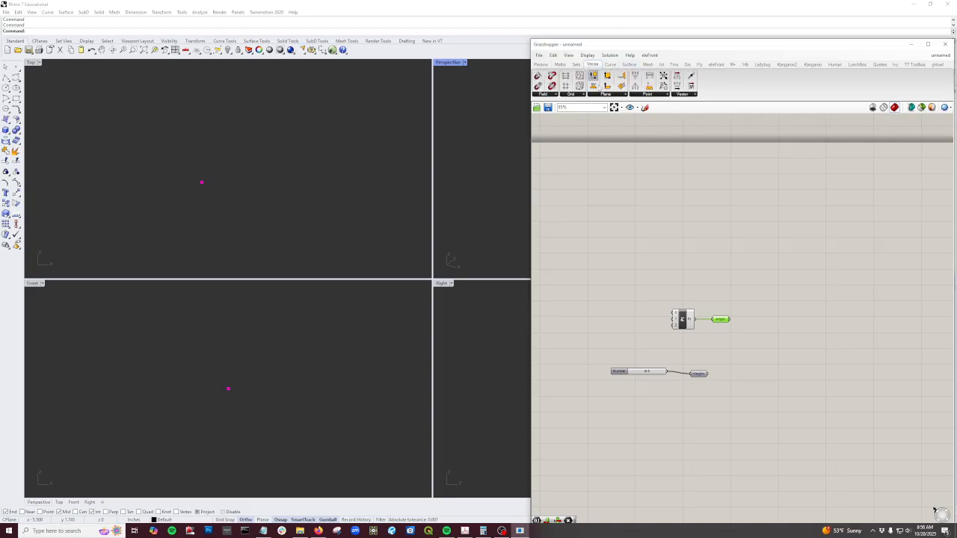
left_click(695, 96)
left_click(698, 151)
left_click(770, 377)
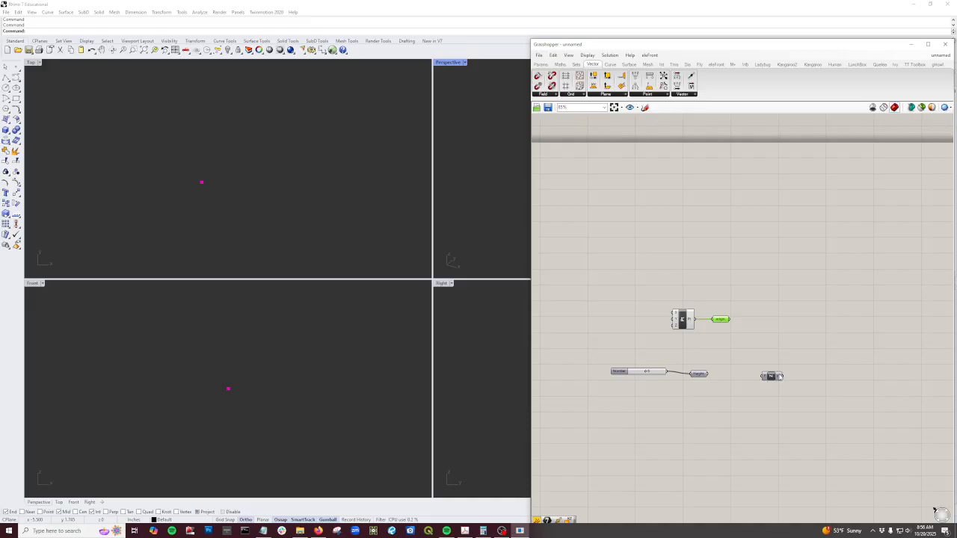
left_click_drag(708, 373, 763, 378)
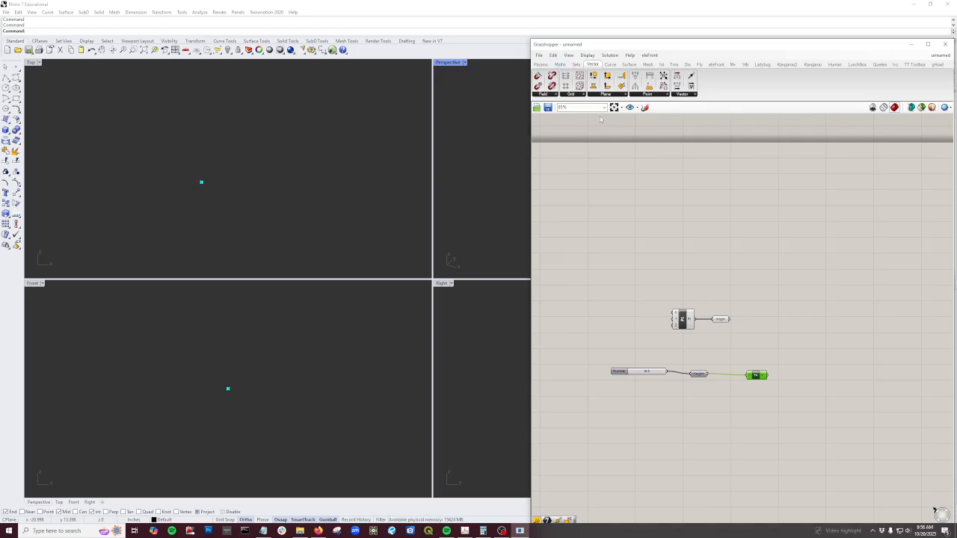
Step: Add a Transform component and place it beside the Unit Z component
double_click(790, 258)
type("tra")
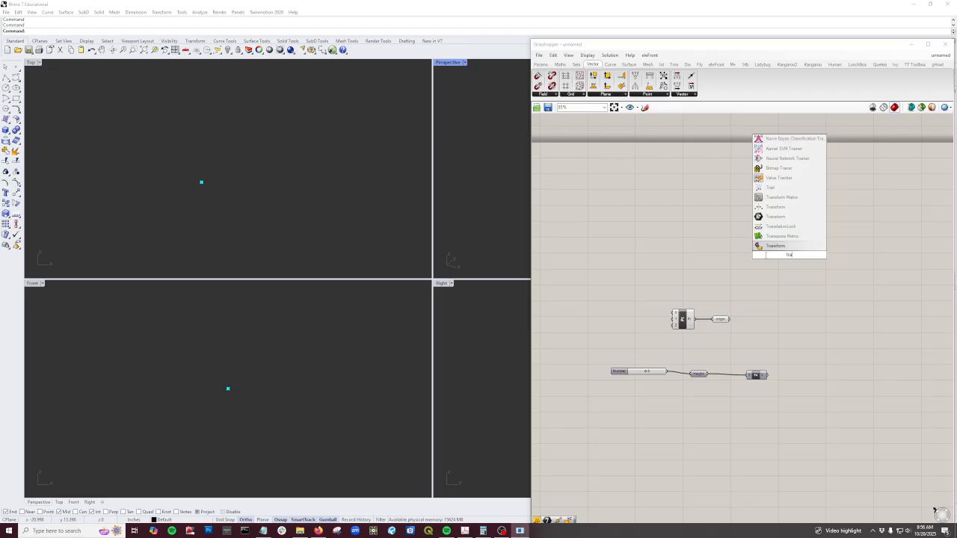
left_click(768, 248)
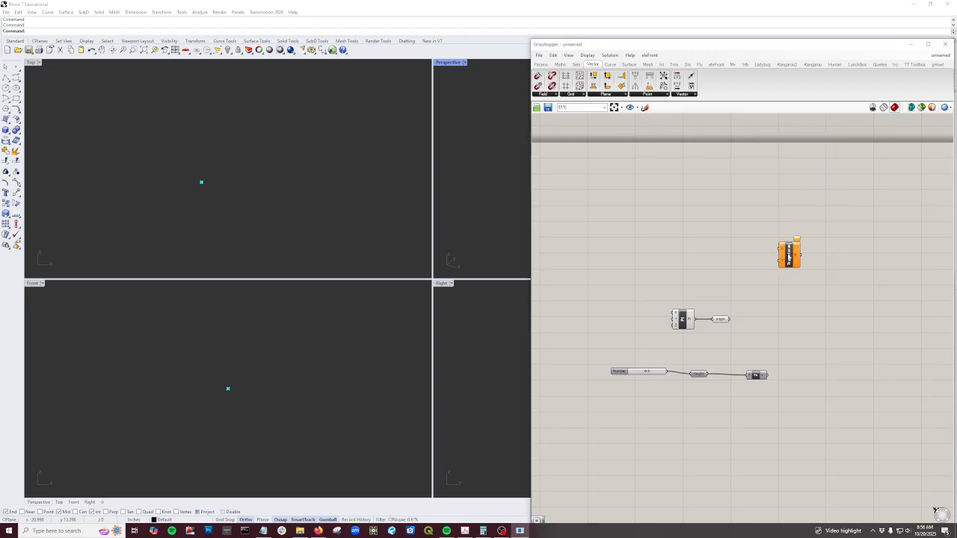
left_click_drag(789, 258, 807, 362)
double_click(769, 251)
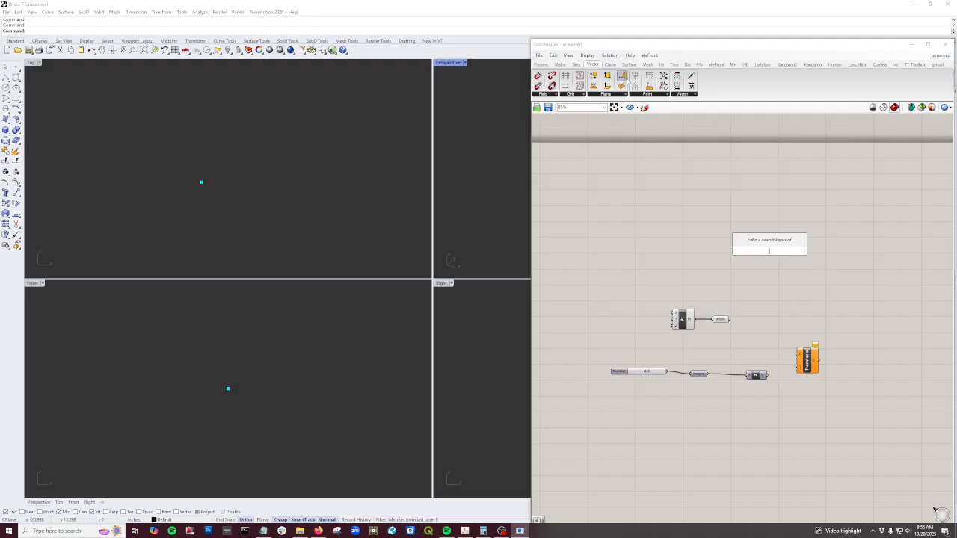
left_click(674, 64)
left_click(612, 95)
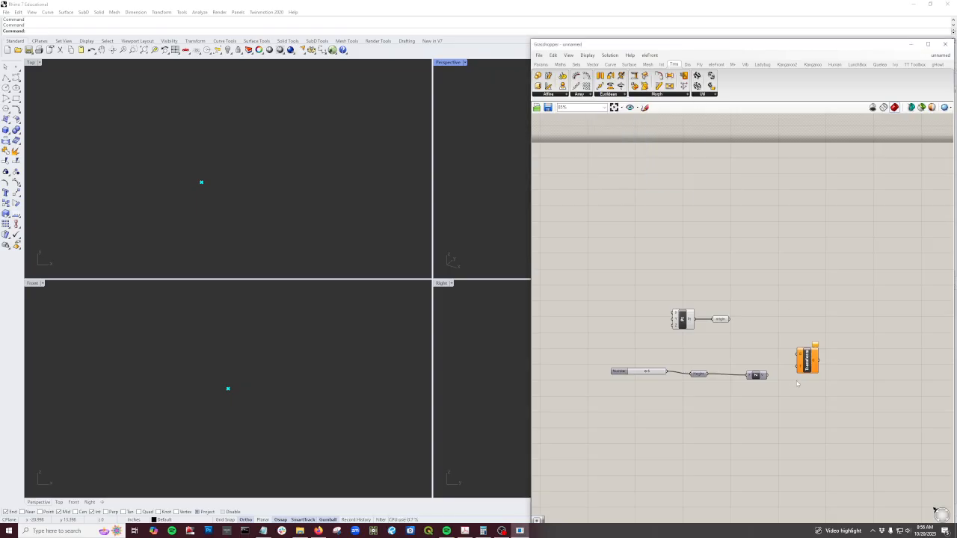
Step: Connect origin to the Transform component's geometry input and the Unit Z vector to its transform input, and move the component up
scroll(794, 387, "up", 1)
scroll(794, 387, "up", 1)
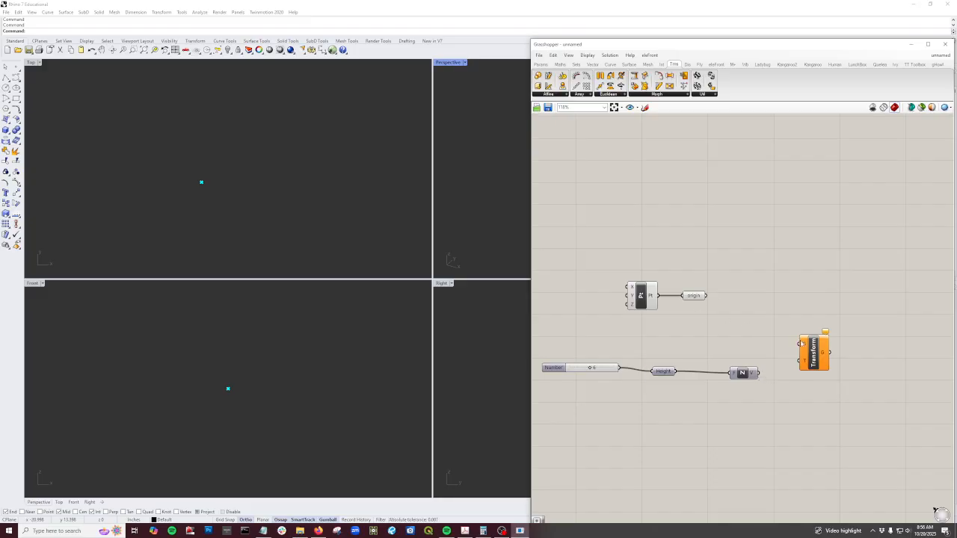
left_click_drag(707, 295, 803, 343)
left_click_drag(757, 373, 797, 334)
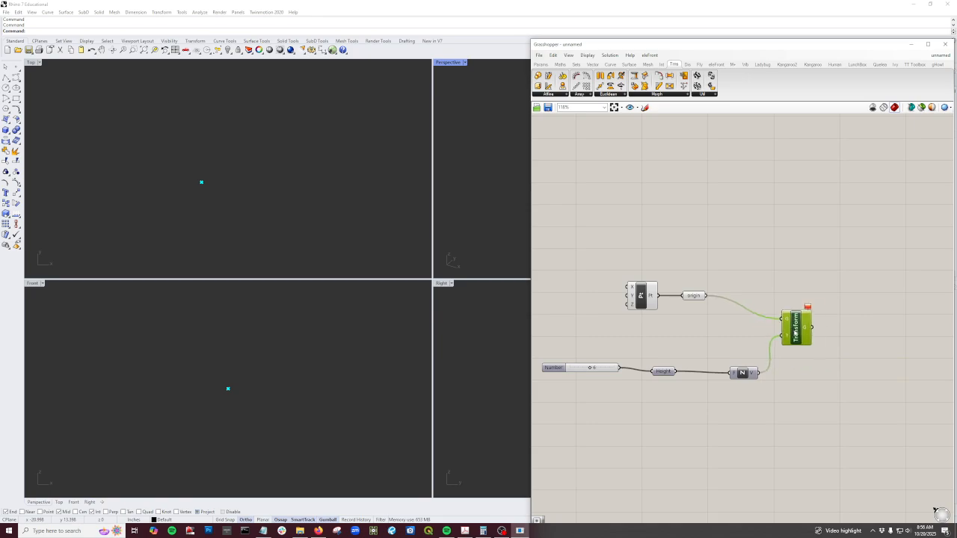
Step: Delete the Transform component fed by origin and the Unit Z vector
left_click(808, 392)
scroll(792, 336, "up", 1)
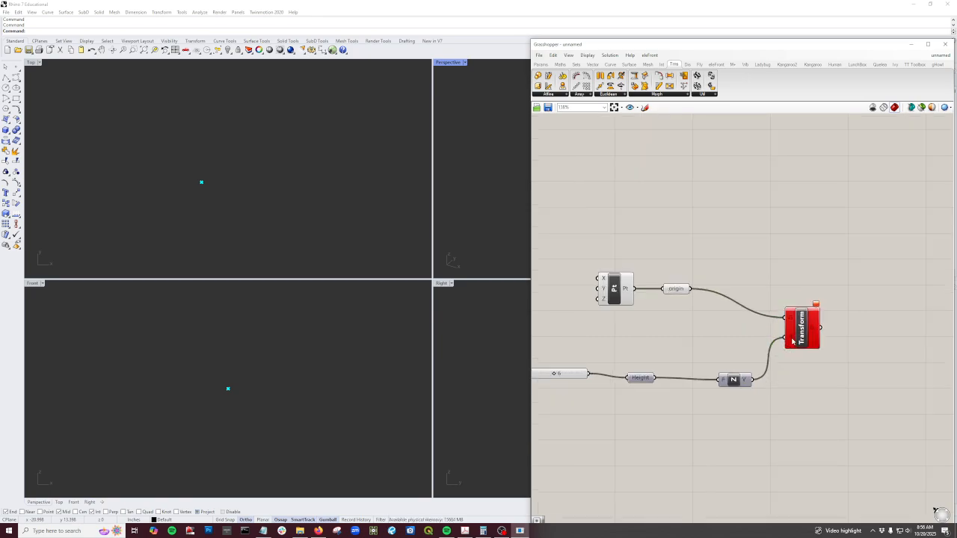
scroll(751, 378, "down", 1)
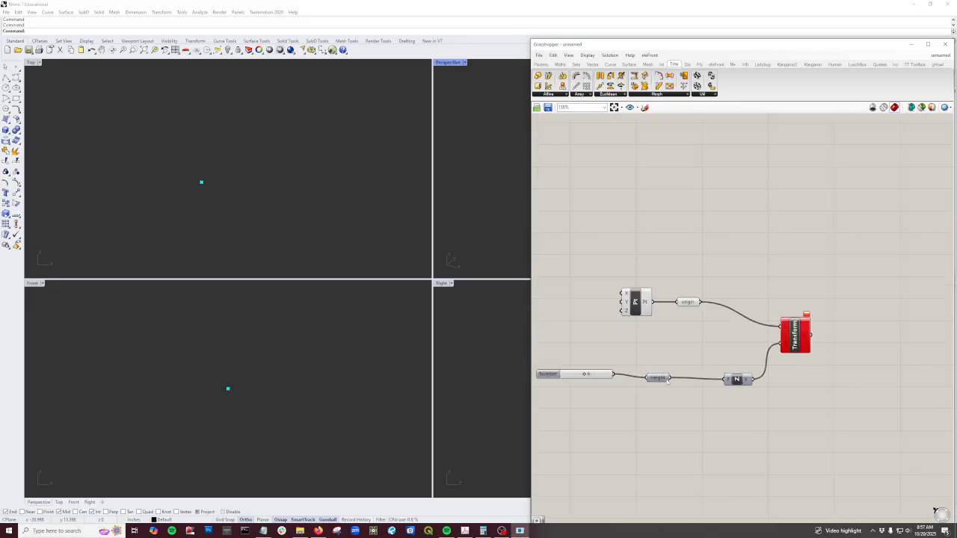
scroll(734, 378, "up", 1)
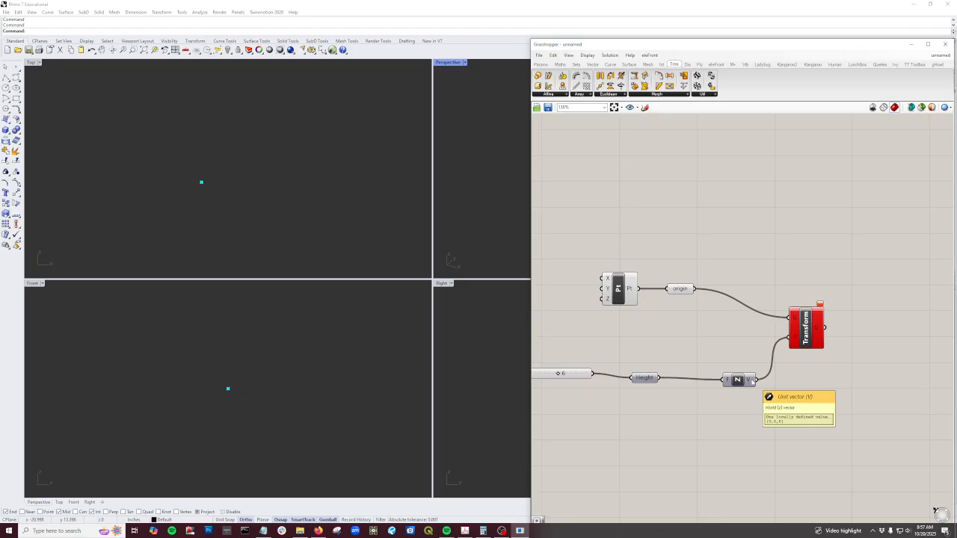
left_click(807, 329)
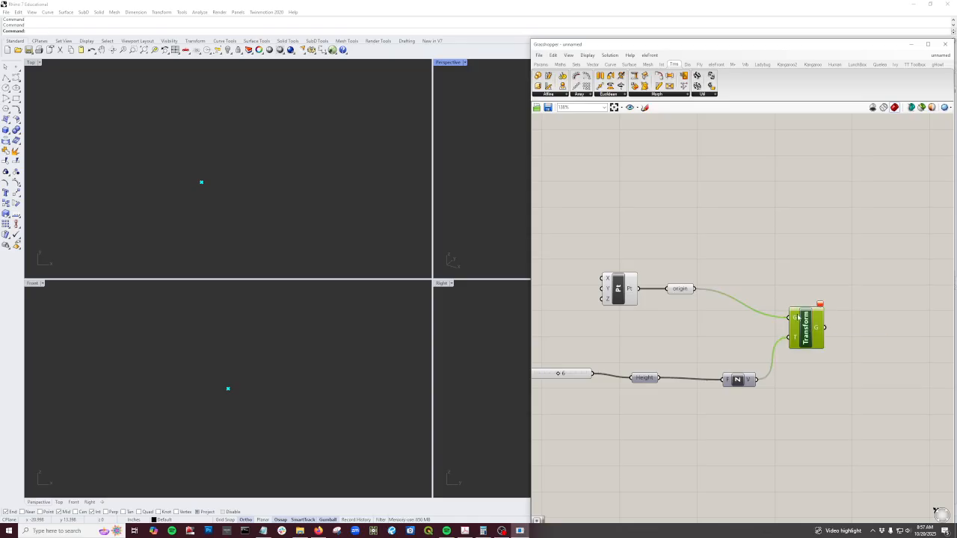
left_click(815, 373)
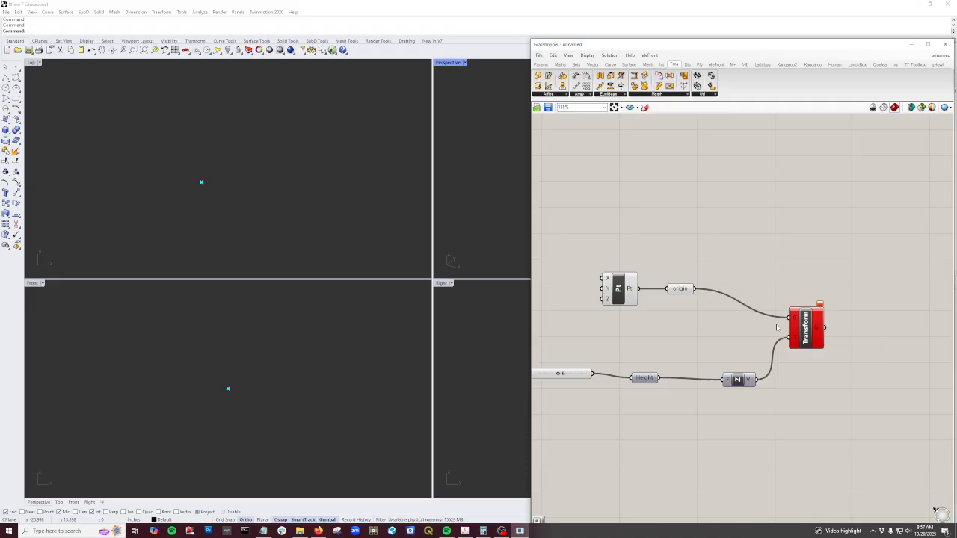
left_click(801, 319)
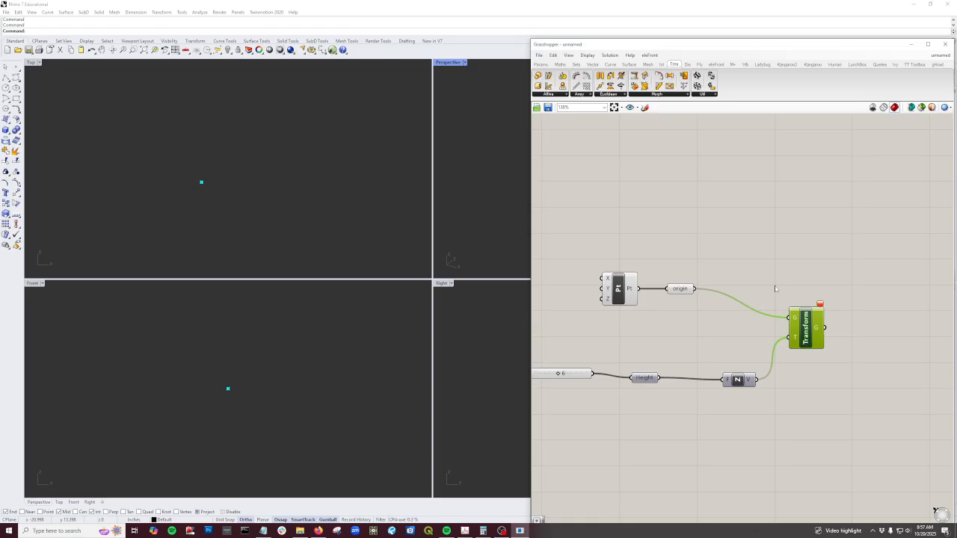
key("Delete")
Step: Add a Euclidean Move component to the right of origin and Unit Z, and shift the Unit Z component up closer to it
left_click(625, 95)
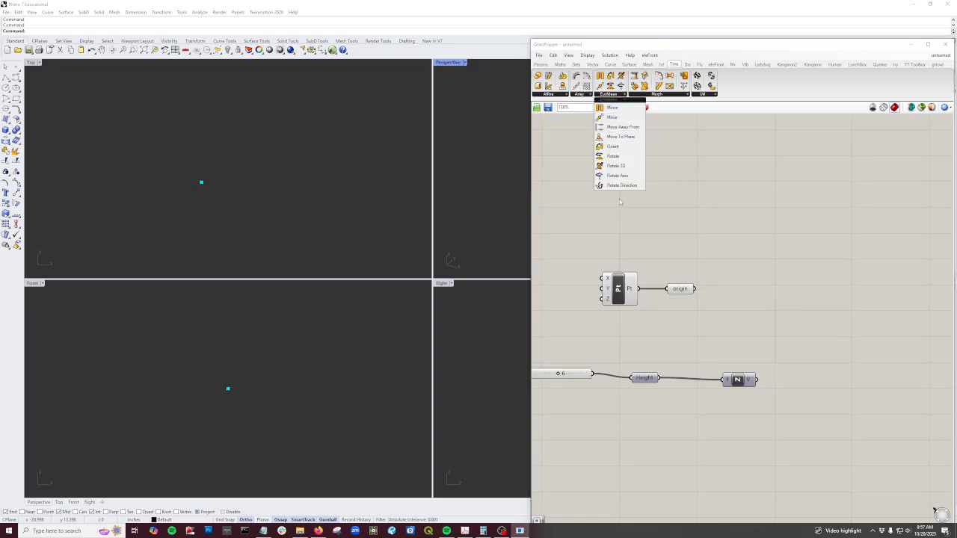
left_click(622, 119)
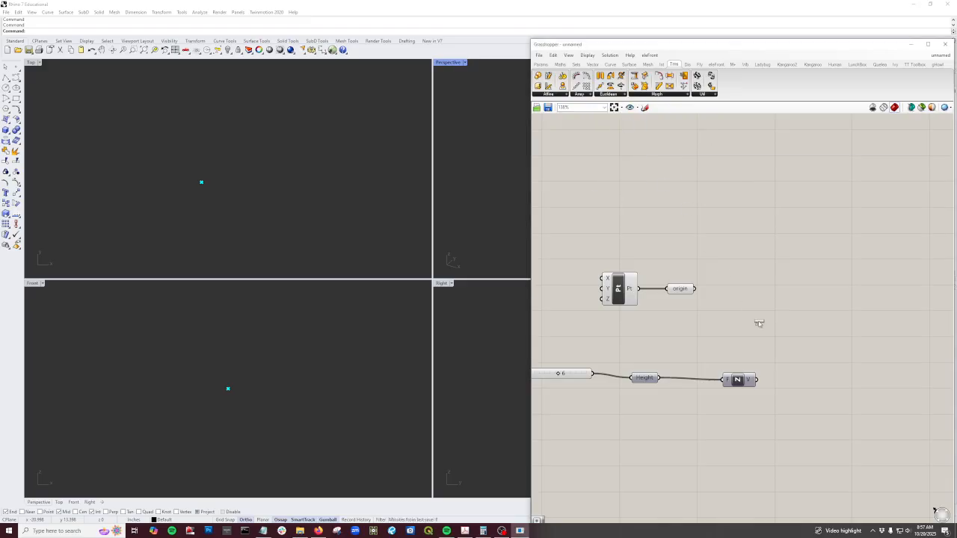
left_click(800, 332)
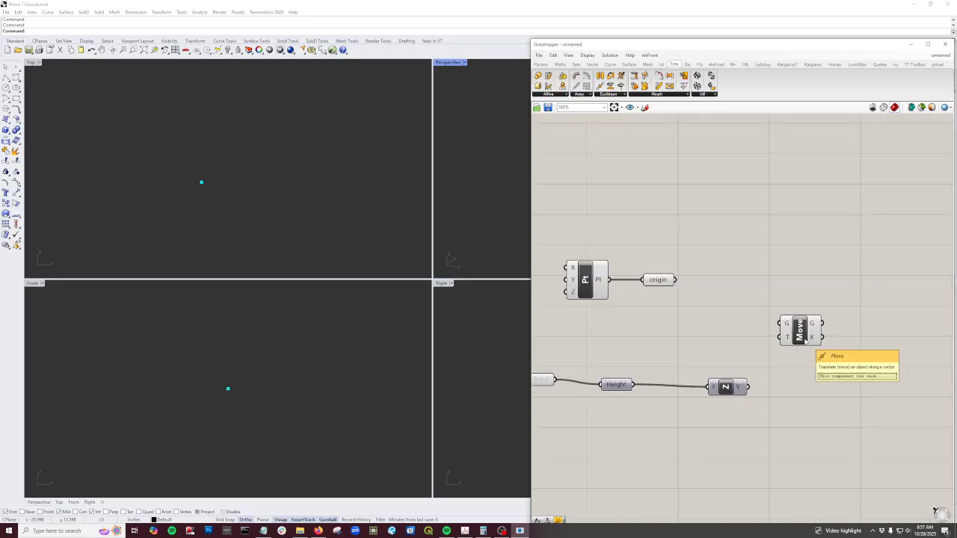
scroll(784, 344, "up", 3)
left_click(793, 318)
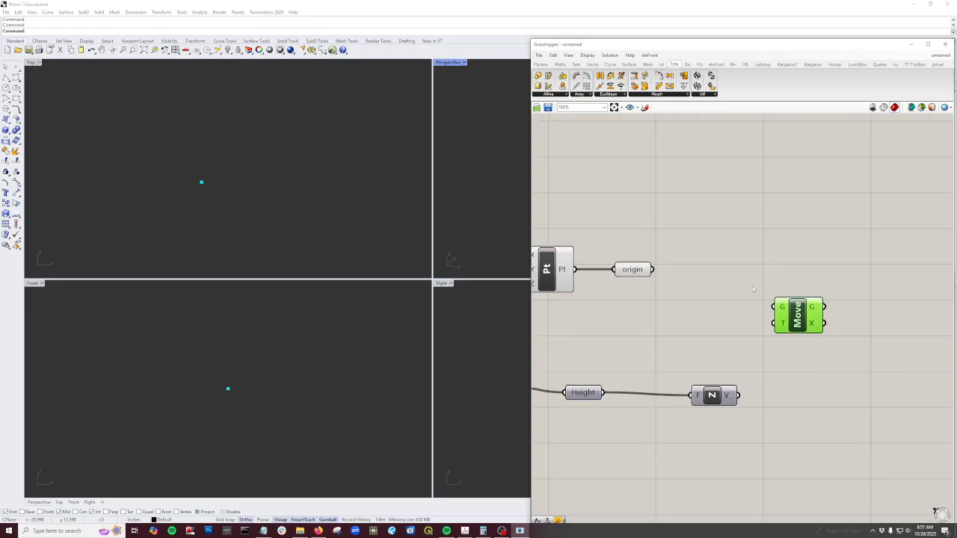
left_click_drag(804, 316, 799, 309)
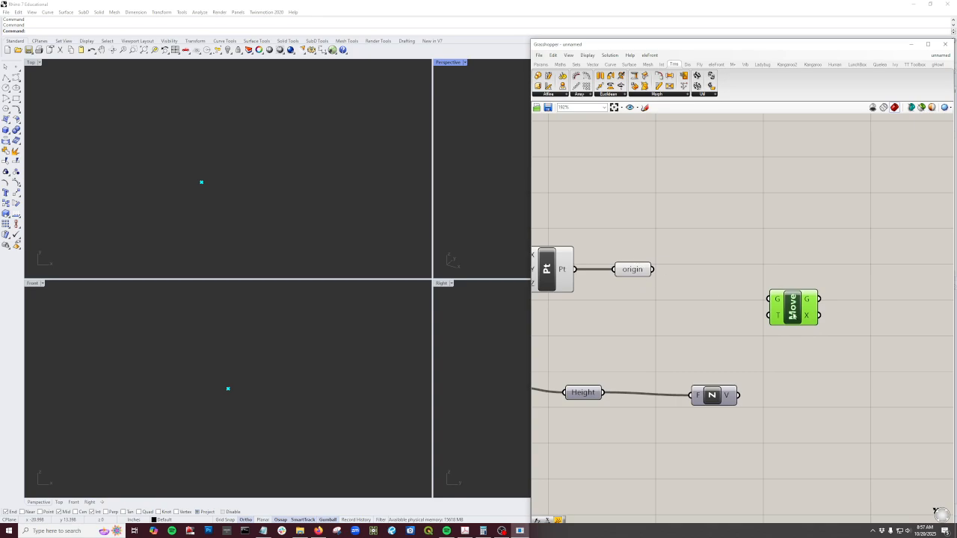
left_click_drag(796, 314, 799, 328)
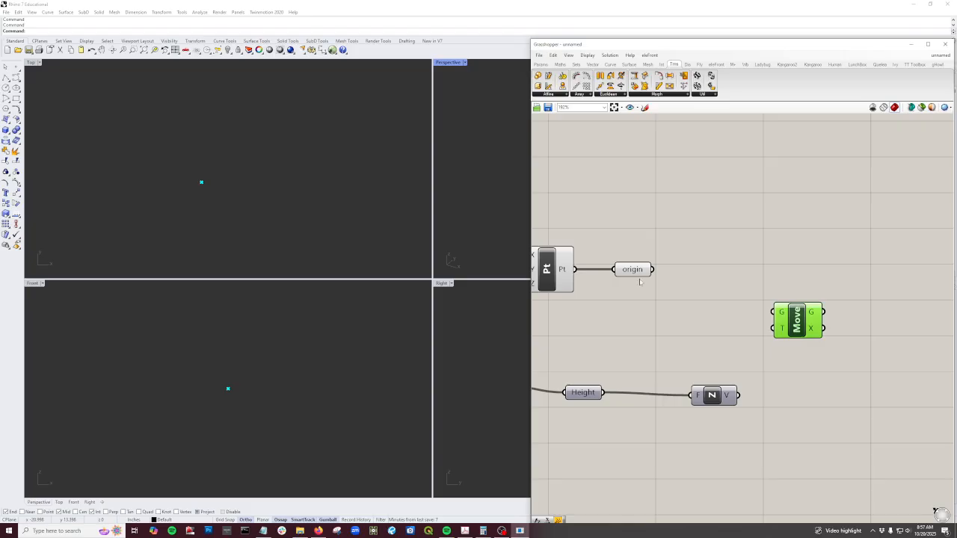
left_click_drag(710, 395, 703, 358)
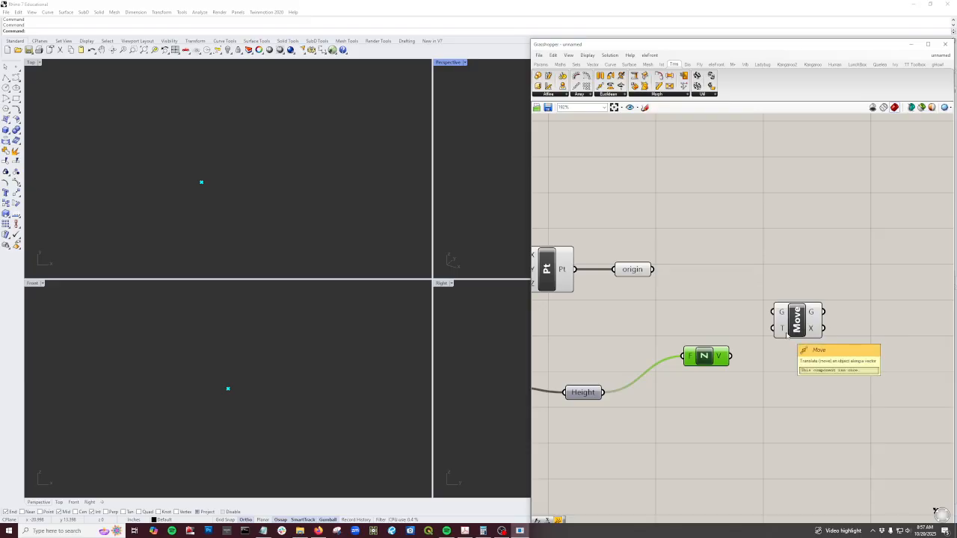
double_click(774, 221)
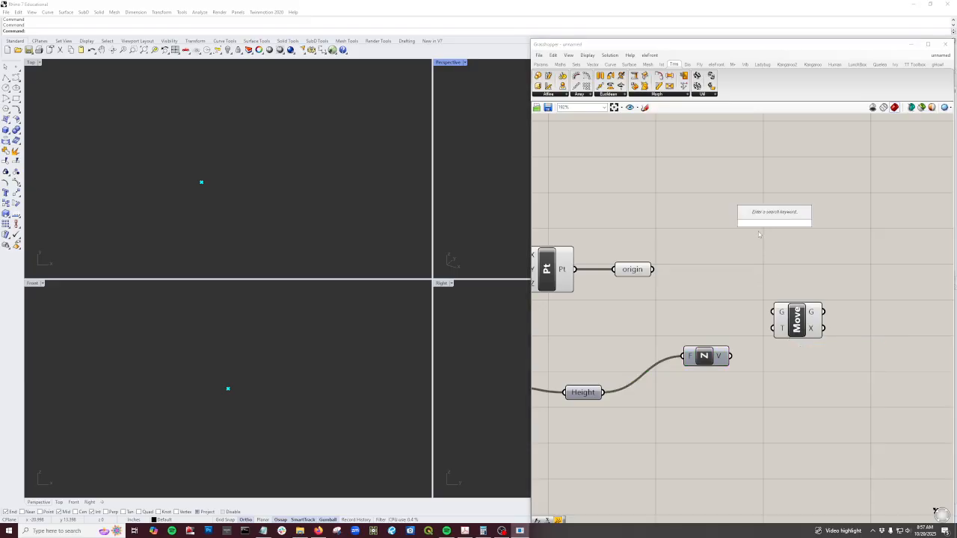
type("transform")
key("Return")
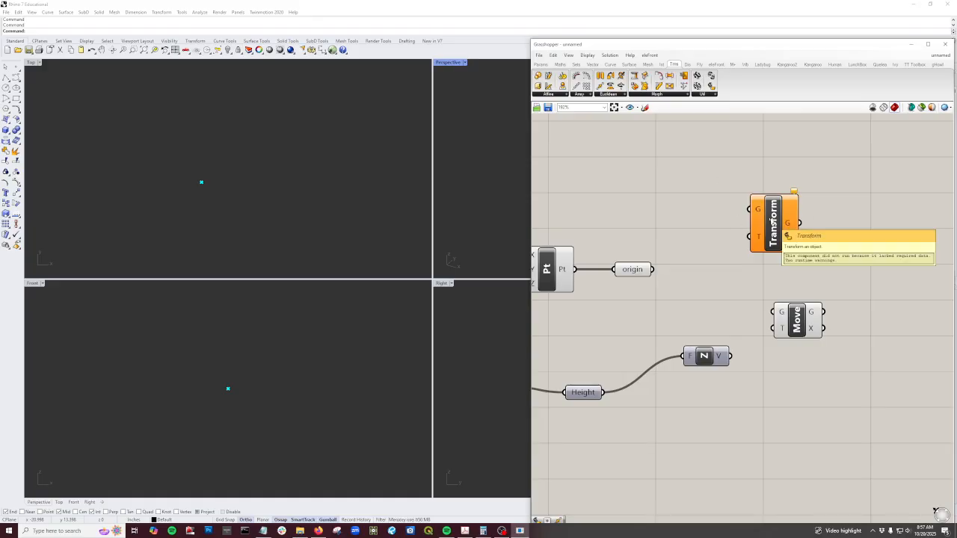
key("Delete")
Step: Reposition the Move component and connect origin to its geometry input and the Unit Z vector to its translation input
left_click_drag(810, 334, 820, 324)
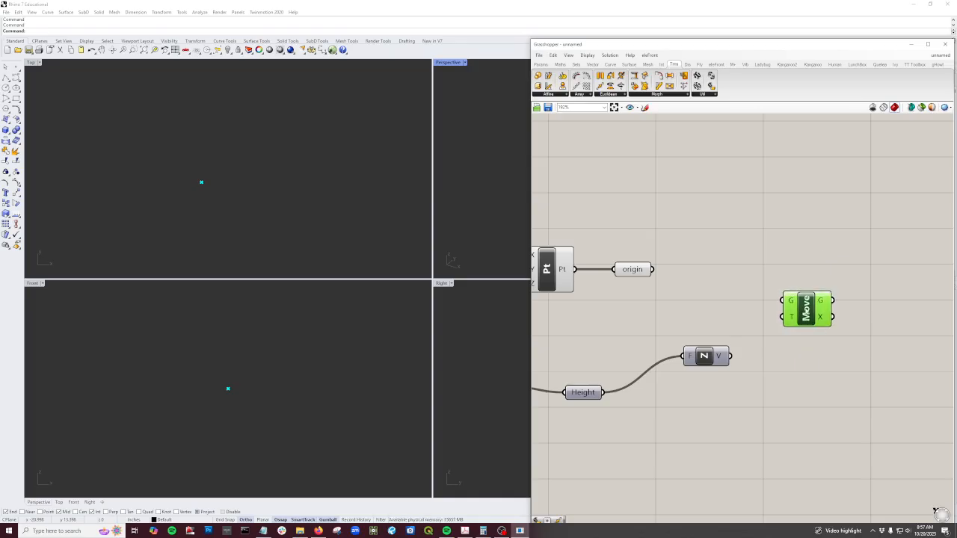
left_click_drag(653, 270, 783, 301)
left_click_drag(730, 356, 793, 318)
Step: Examine the moved point against the origin in the Front view and test the number slider that drives Height
right_click_drag(359, 358, 348, 390)
scroll(348, 389, "down", 1)
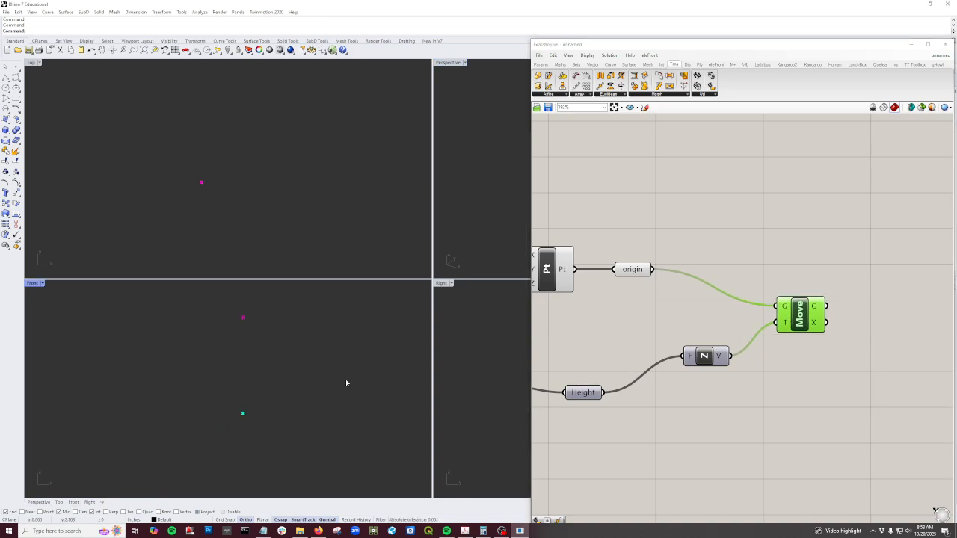
left_click(810, 357)
left_click(798, 317)
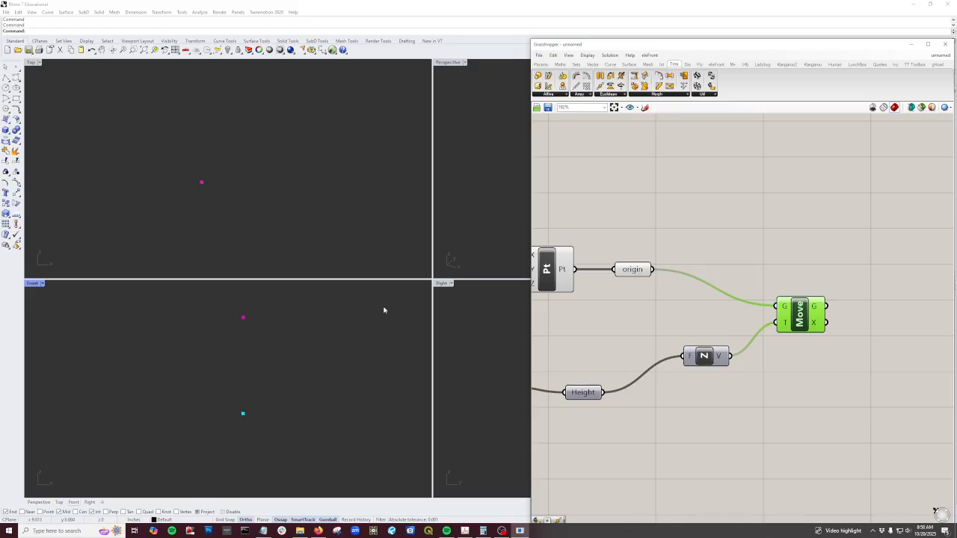
right_click_drag(695, 423, 825, 414)
scroll(825, 414, "down", 1)
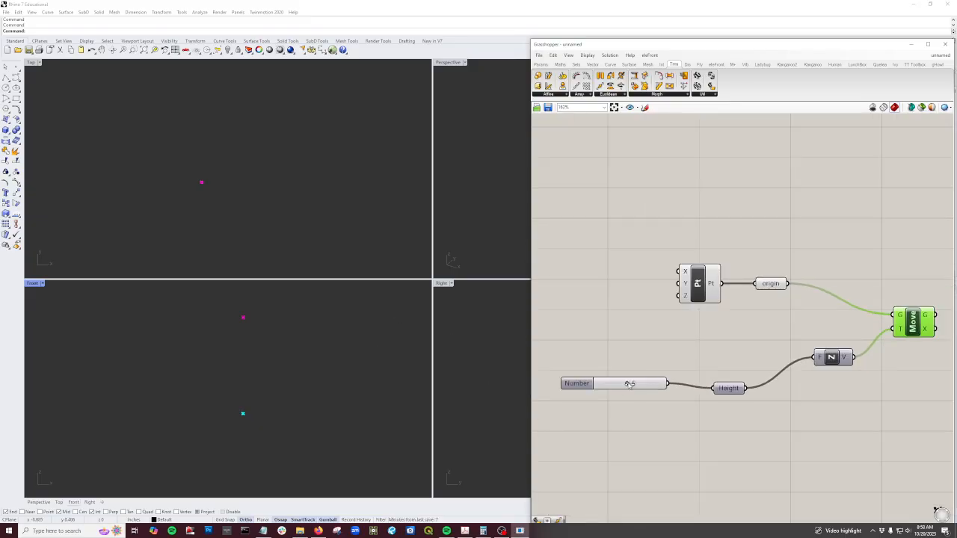
mouse_move(630, 383)
left_mouse_down()
mouse_move(601, 385)
mouse_move(635, 385)
mouse_move(627, 384)
left_mouse_up()
Step: Add a Point parameter fed by the Move component's geometry output and name it "top point"
scroll(692, 433, "down", 2)
right_click_drag(797, 433, 710, 433)
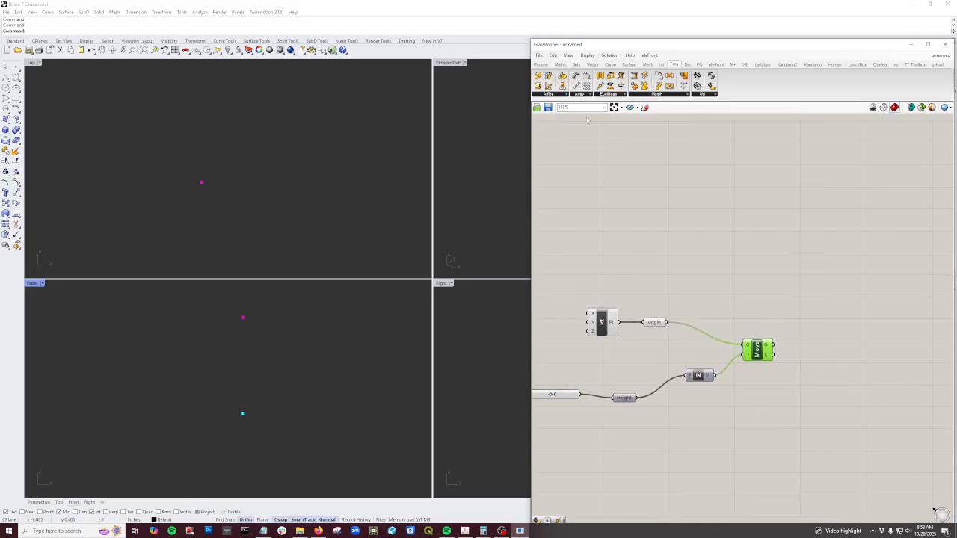
left_click(540, 64)
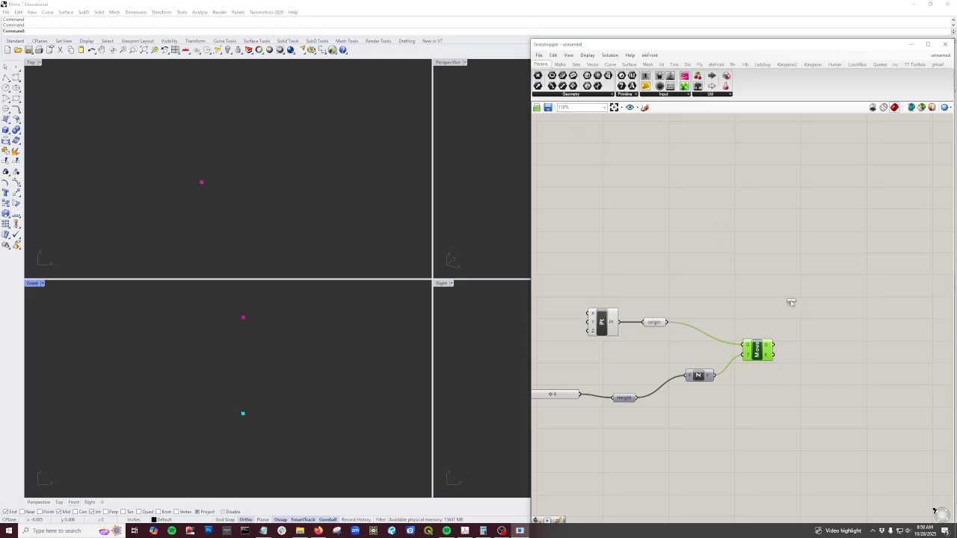
left_click_drag(791, 303, 801, 348)
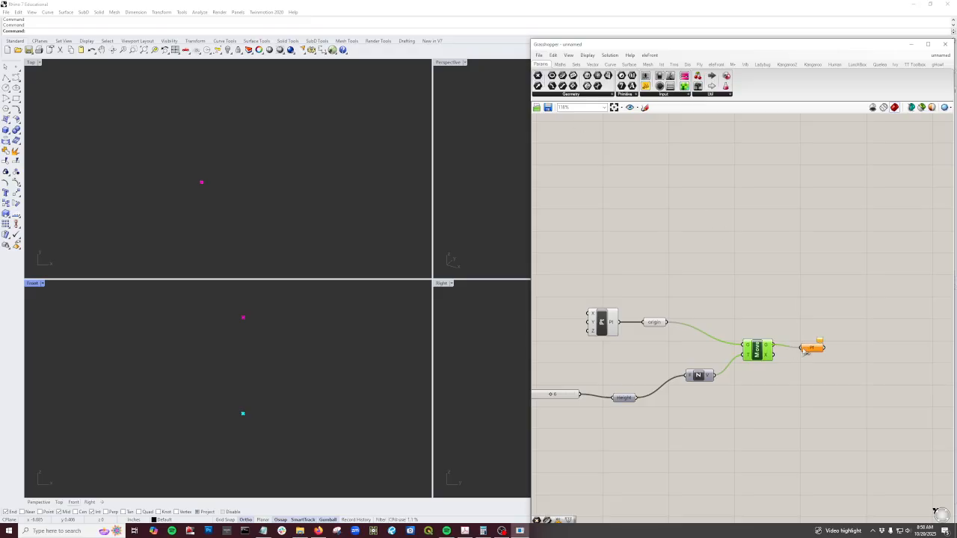
left_click(805, 351)
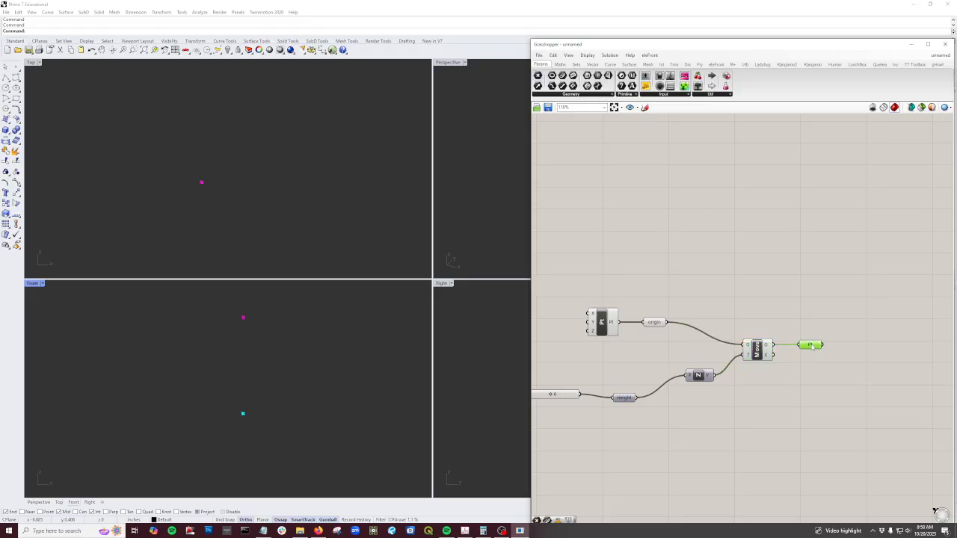
right_click(811, 346)
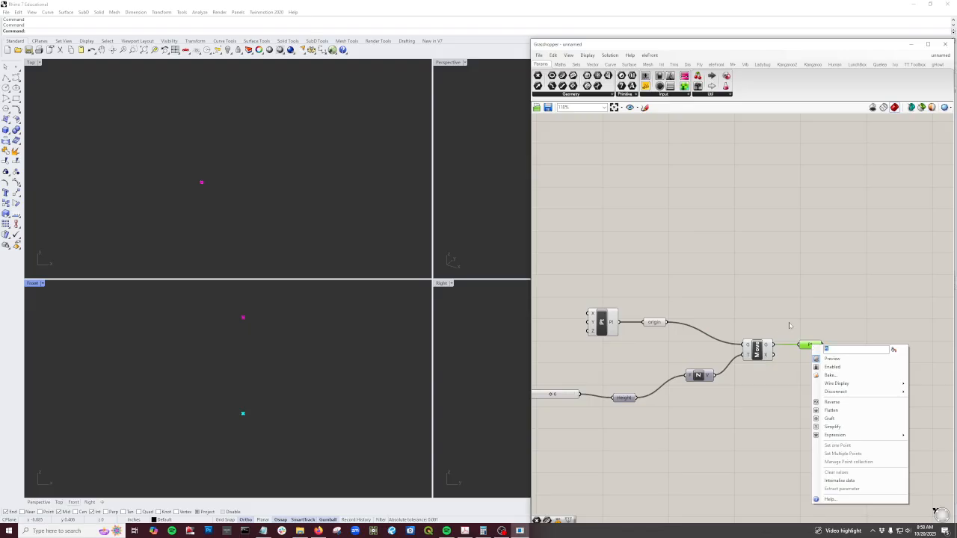
type("top point")
left_click(690, 423)
Step: Group all components of the definition except the number slider
scroll(686, 409, "down", 3)
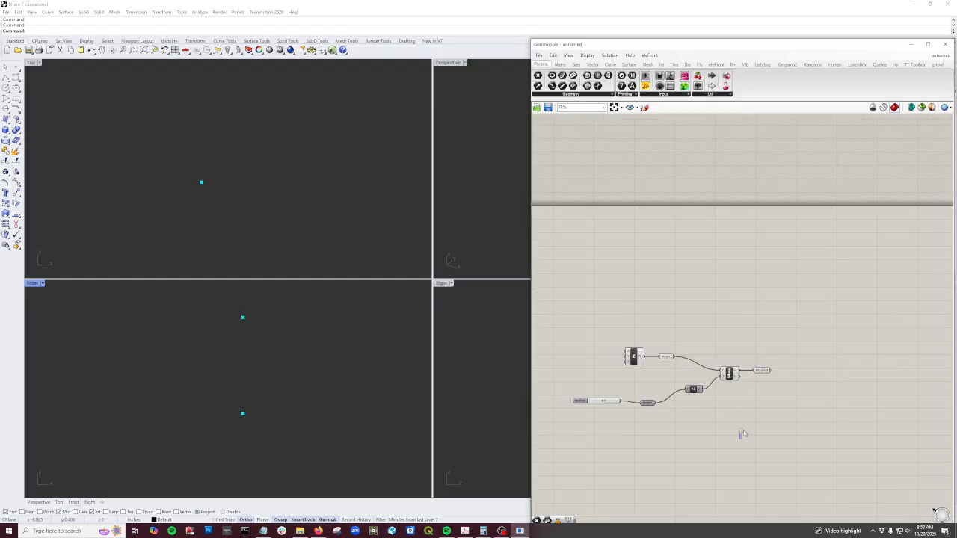
right_click_drag(643, 439, 636, 409)
scroll(636, 409, "down", 1)
left_click_drag(785, 400, 618, 317)
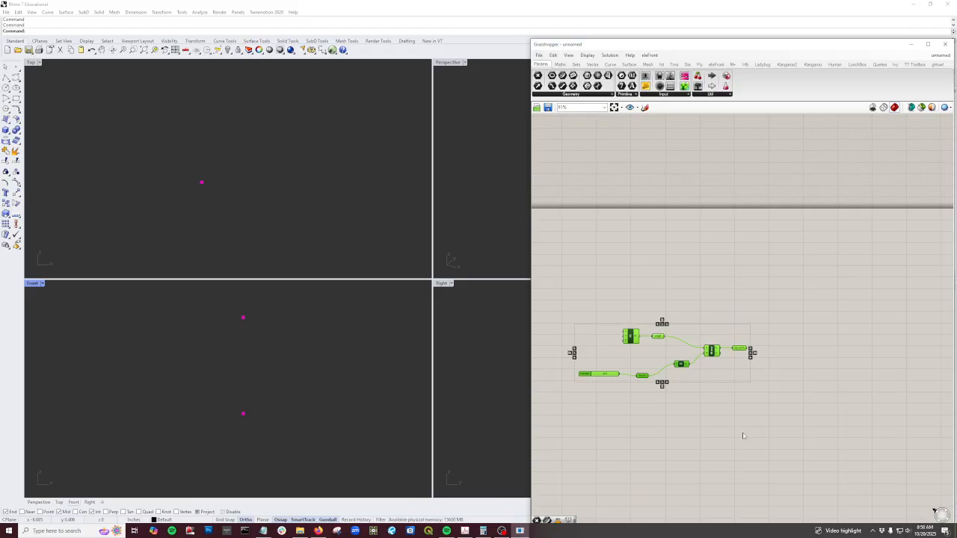
left_click_drag(789, 435, 619, 317)
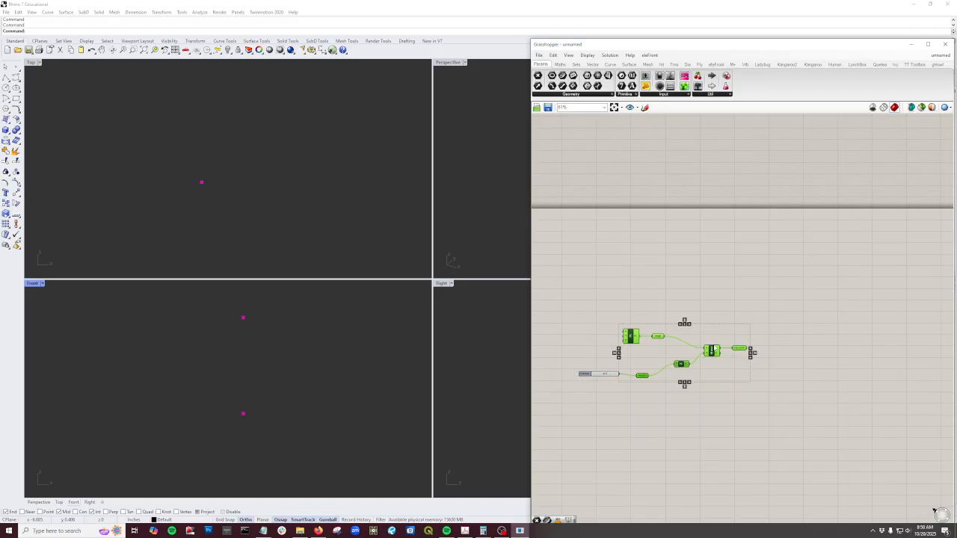
key("ctrl+g")
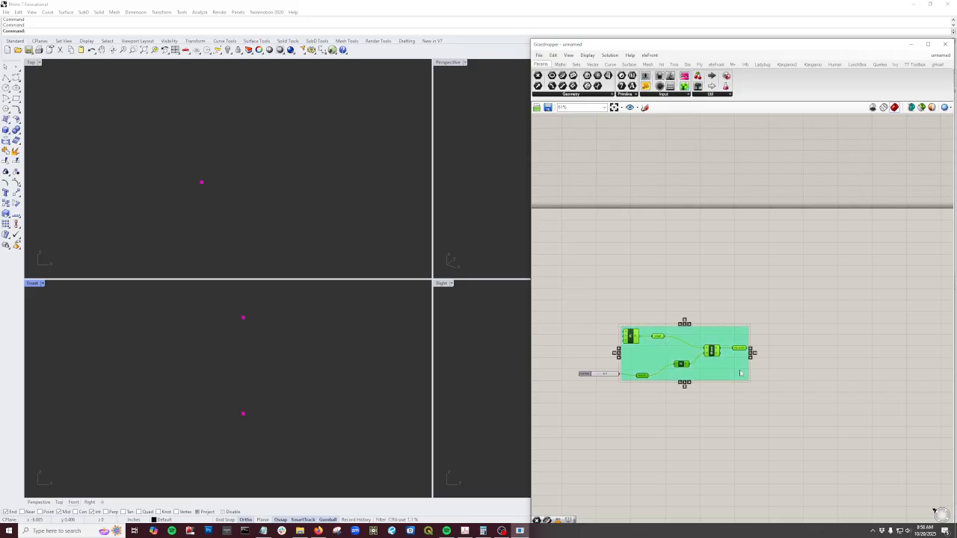
left_click(722, 416)
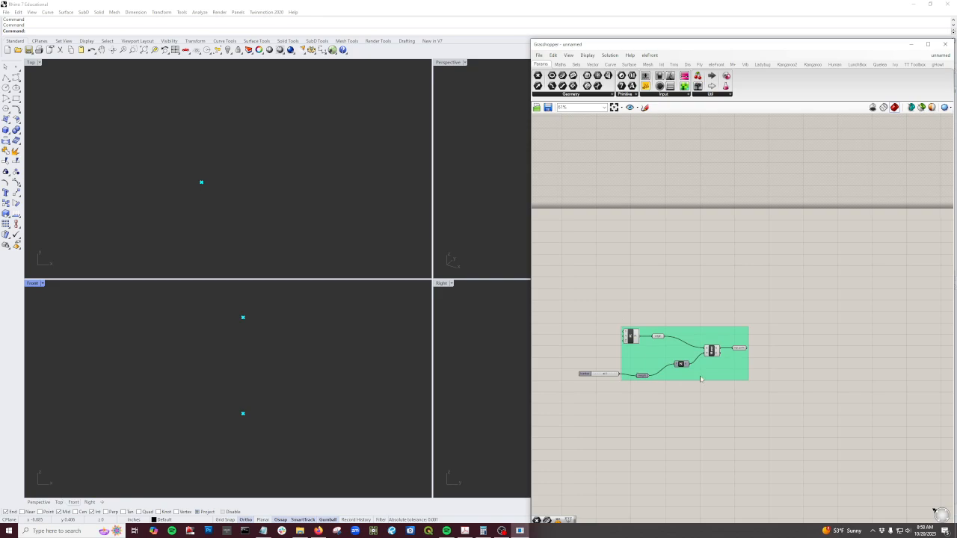
Step: Name the new group "Create main points"
double_click(688, 334)
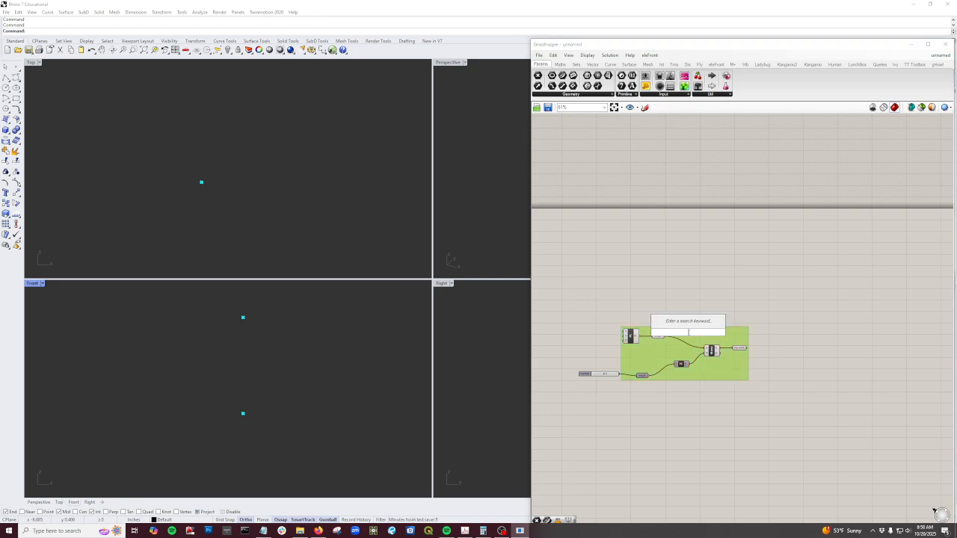
left_click(722, 384)
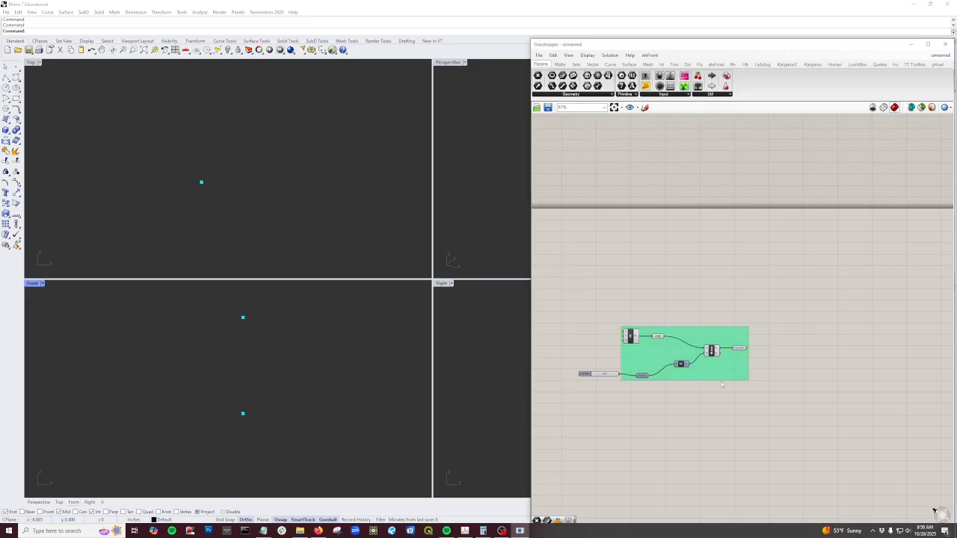
right_click(714, 331)
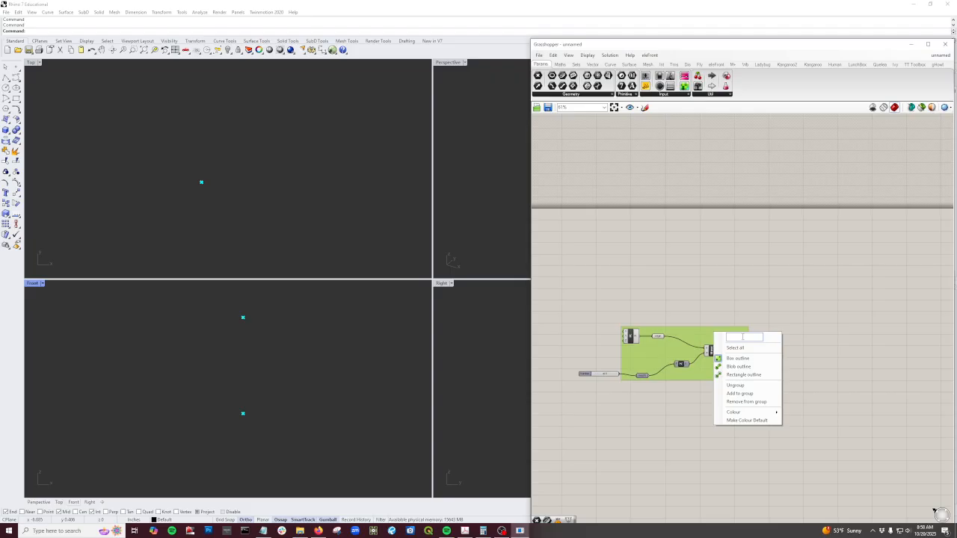
type("Create main points")
left_click(735, 277)
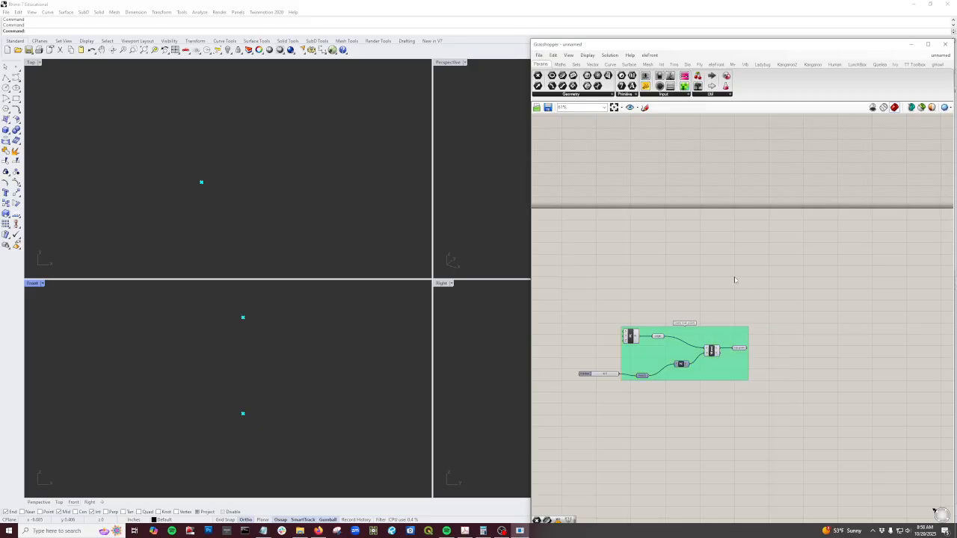
scroll(732, 284, "down", 1)
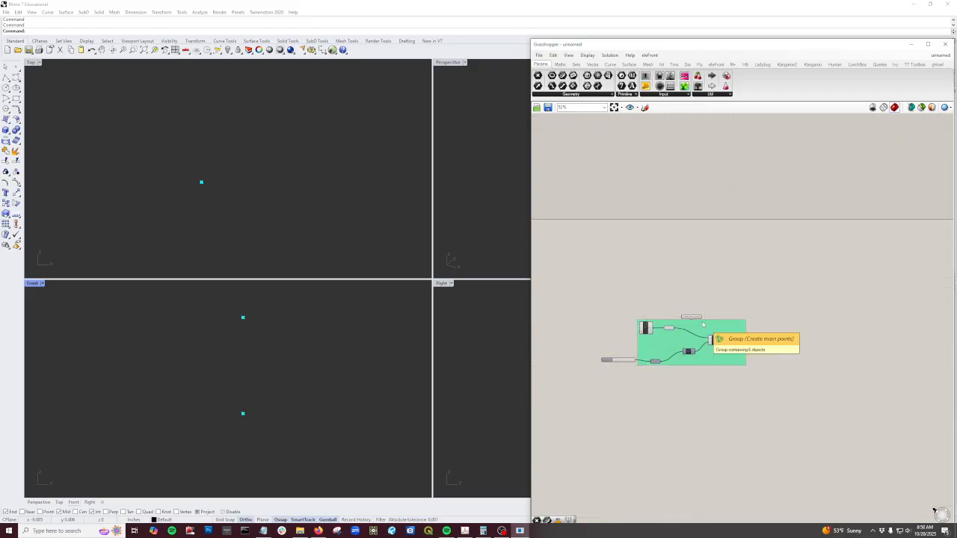
scroll(611, 373, "up", 1)
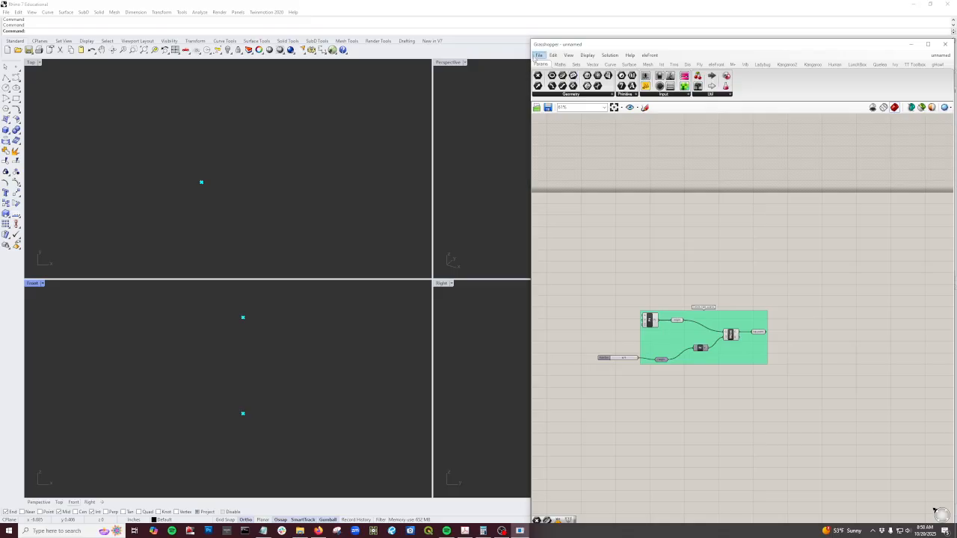
Step: Save the definition to the Desktop folder as "param objects 251019"
left_click(538, 55)
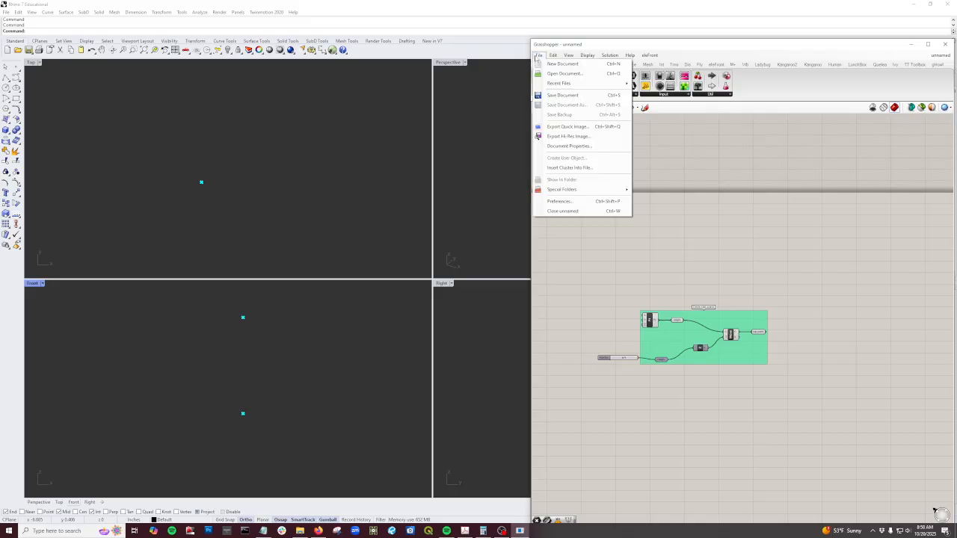
left_click(573, 95)
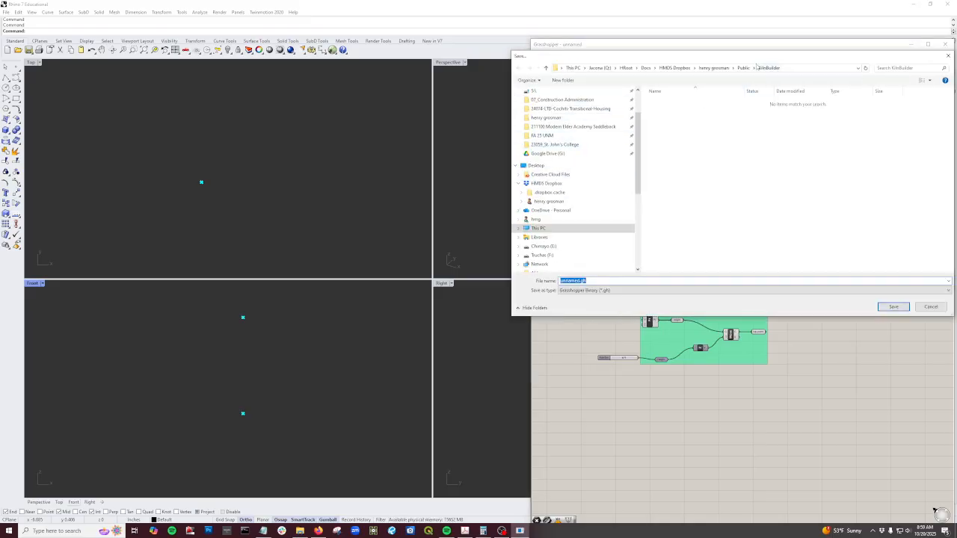
left_click(678, 71)
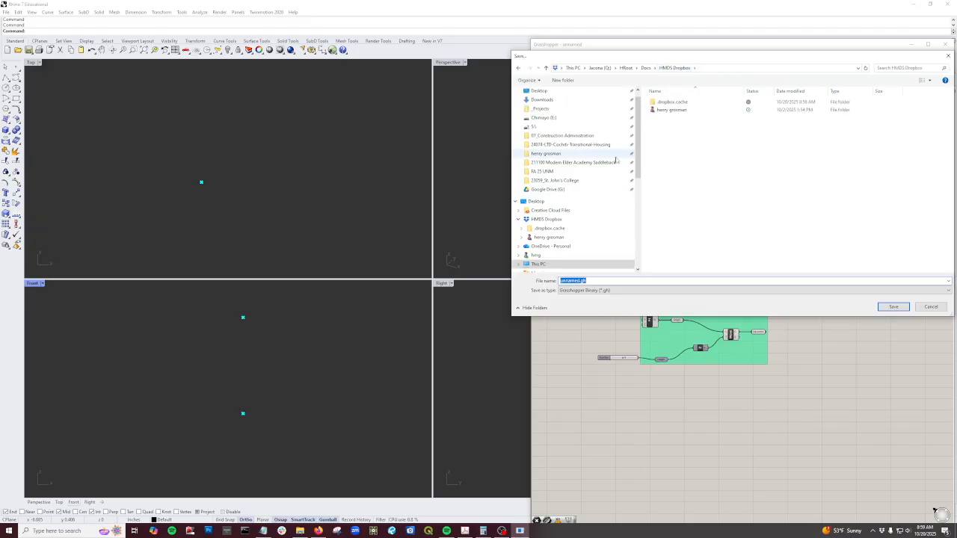
double_click(663, 110)
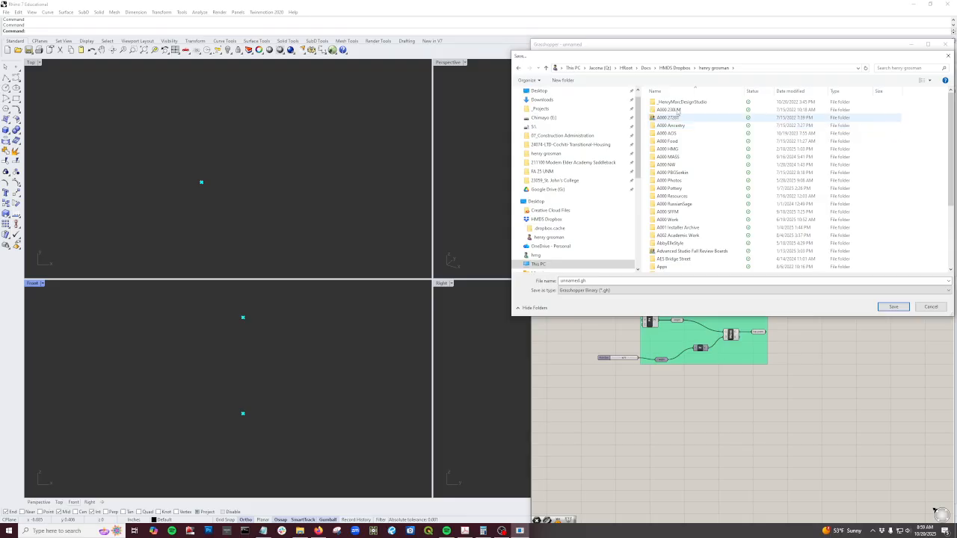
left_click(540, 91)
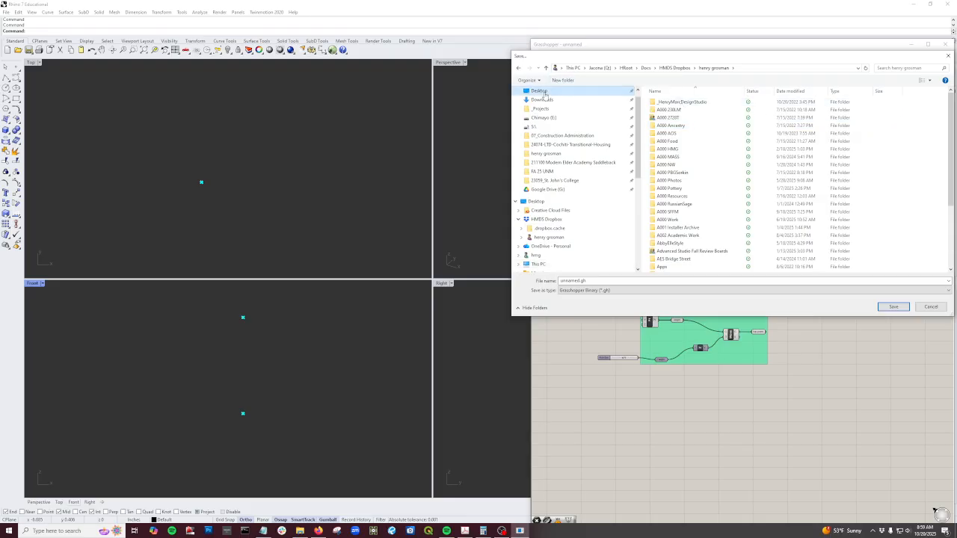
double_click(606, 280)
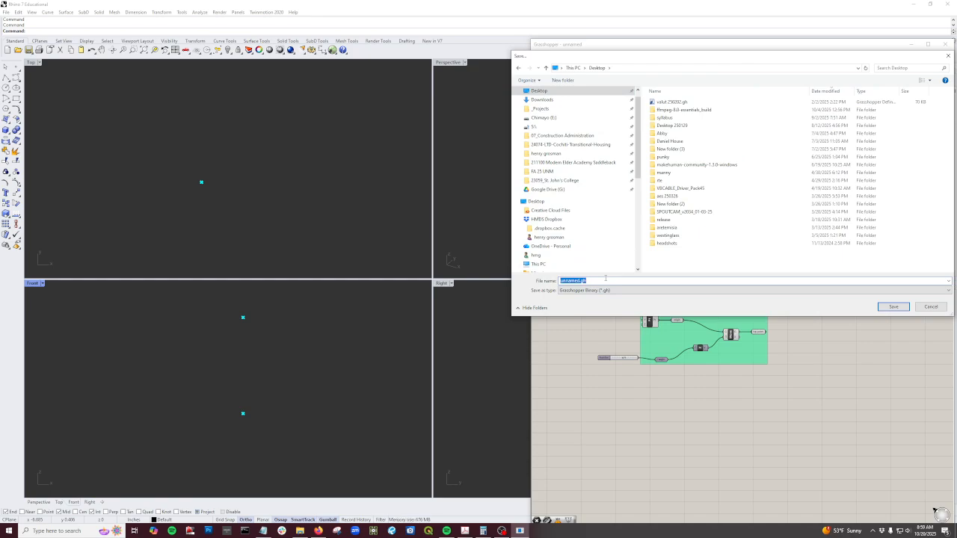
type("param objects")
type("251019")
key("Return")
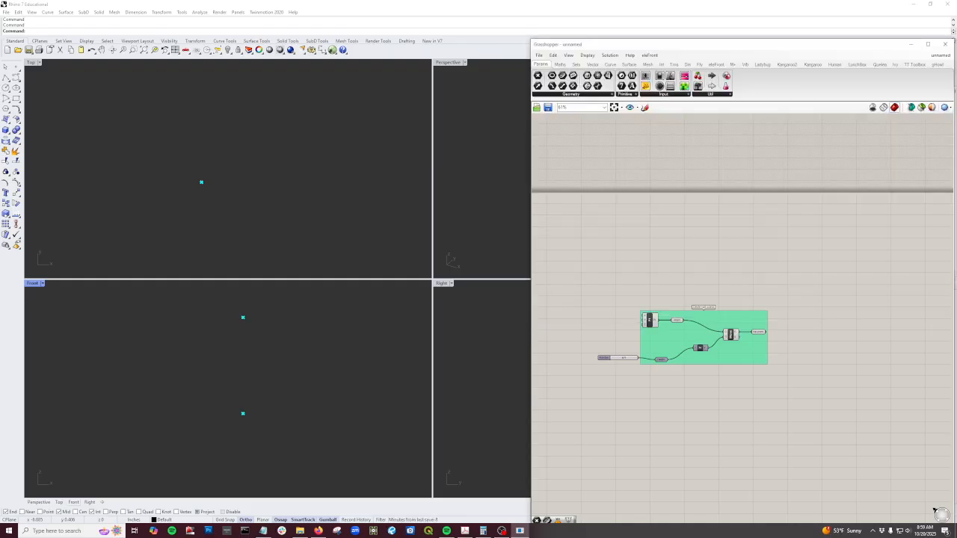
Step: Place a copy of the origin parameter outside the "Create main points" group, fed by the original origin parameter
scroll(671, 333, "up", 3)
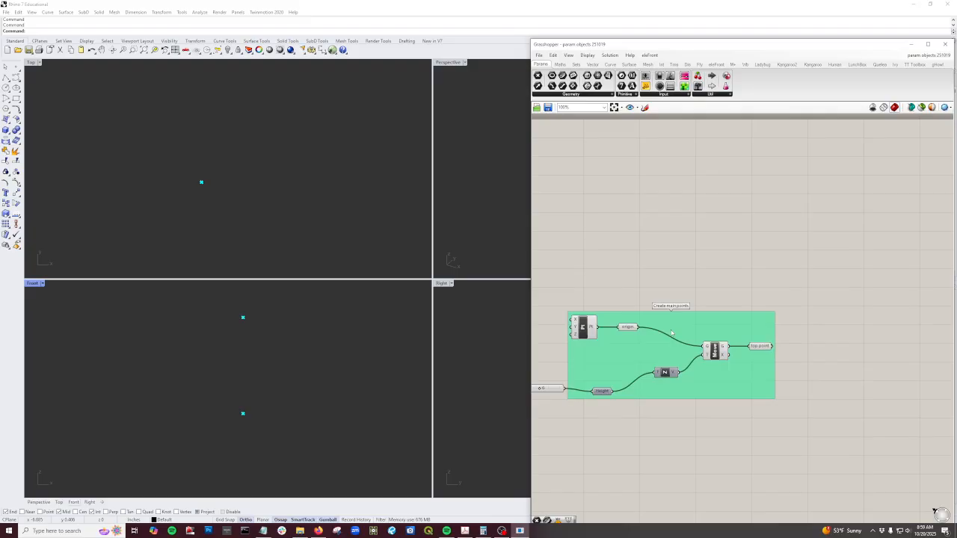
left_click(627, 327)
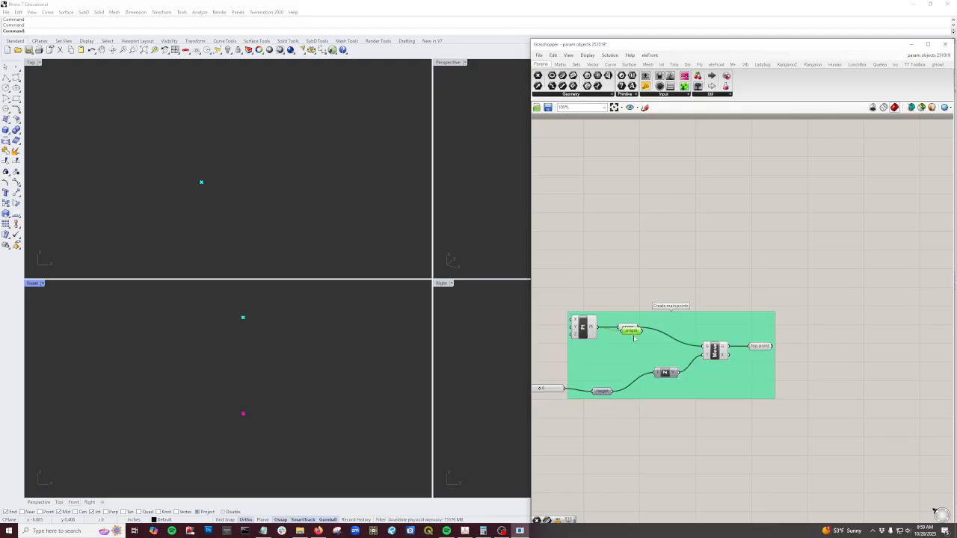
left_click_drag(639, 328, 849, 324)
key("ctrl+c")
key("ctrl+v")
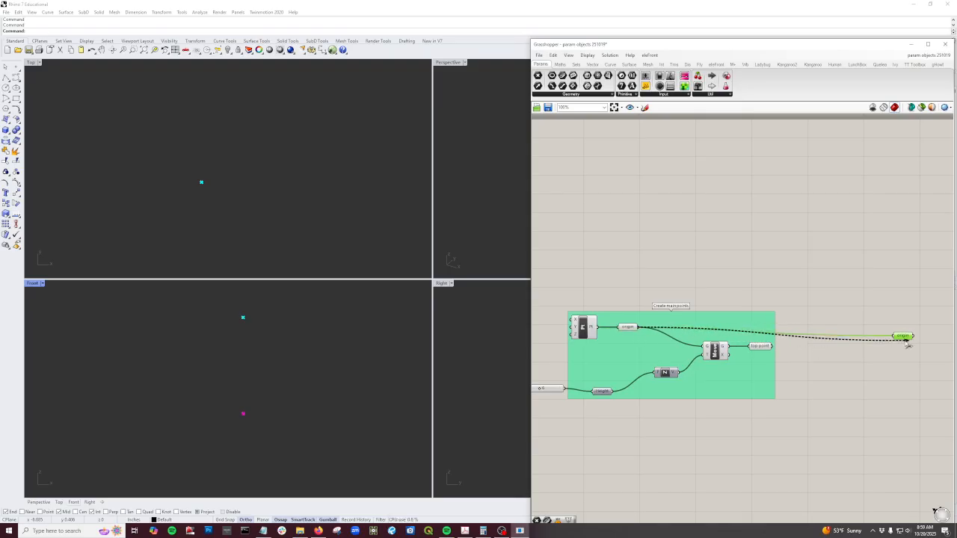
Step: Duplicate the top point parameter outside the group, wire it from the original, and align it beneath the copied origin
left_click(759, 347)
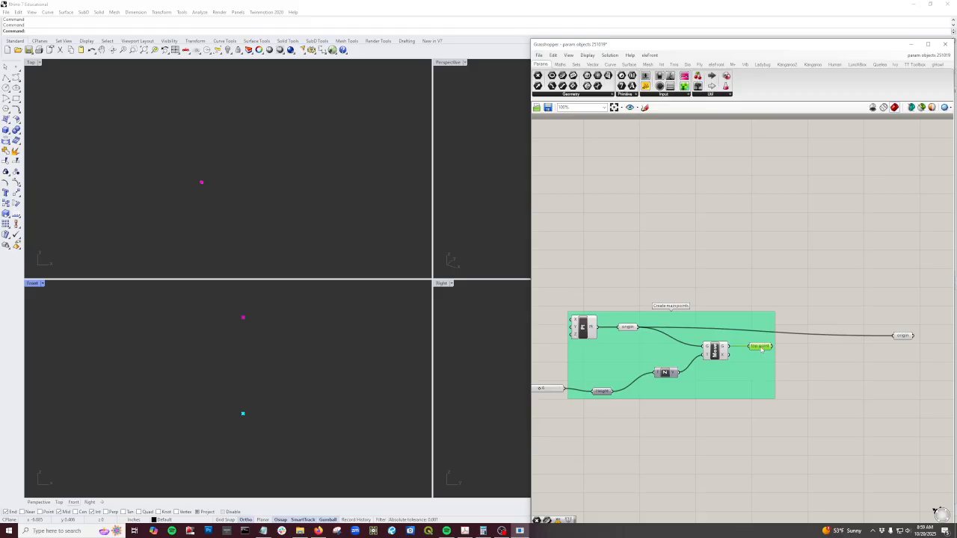
key("ctrl+c")
key("ctrl+v")
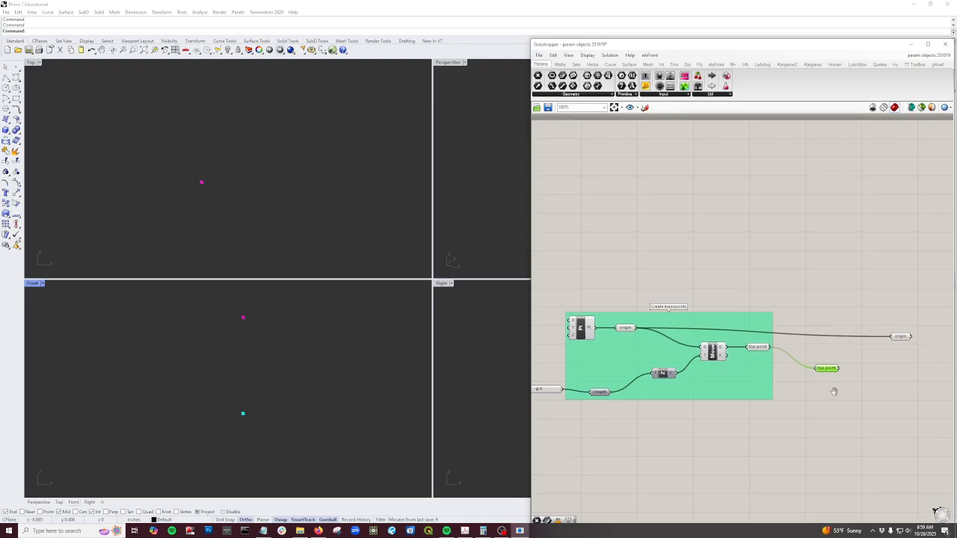
right_click_drag(820, 372, 740, 381)
left_click_drag(750, 378, 822, 366)
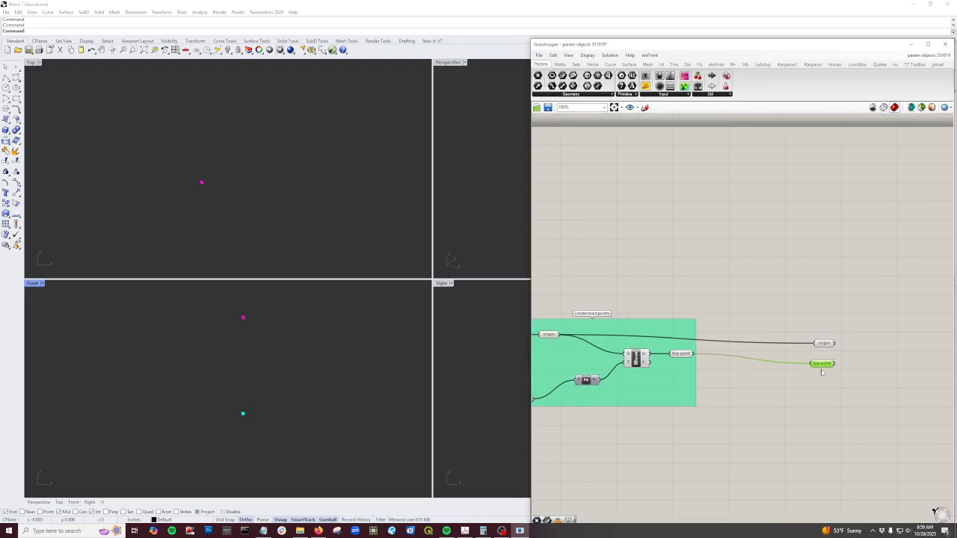
left_click(845, 389)
Step: Add a Line component with the copied origin as its start (A) and the copied top point as its end (B)
left_click(610, 65)
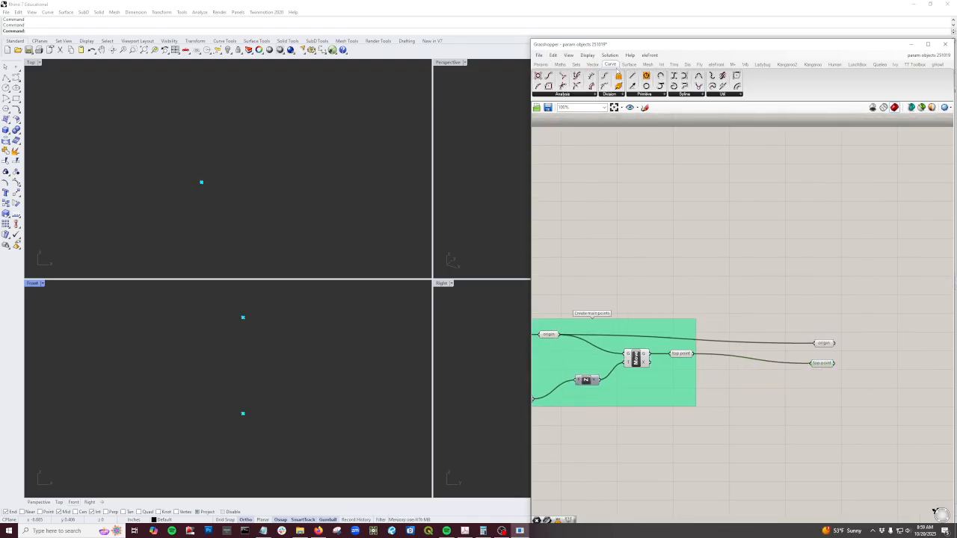
left_click(655, 96)
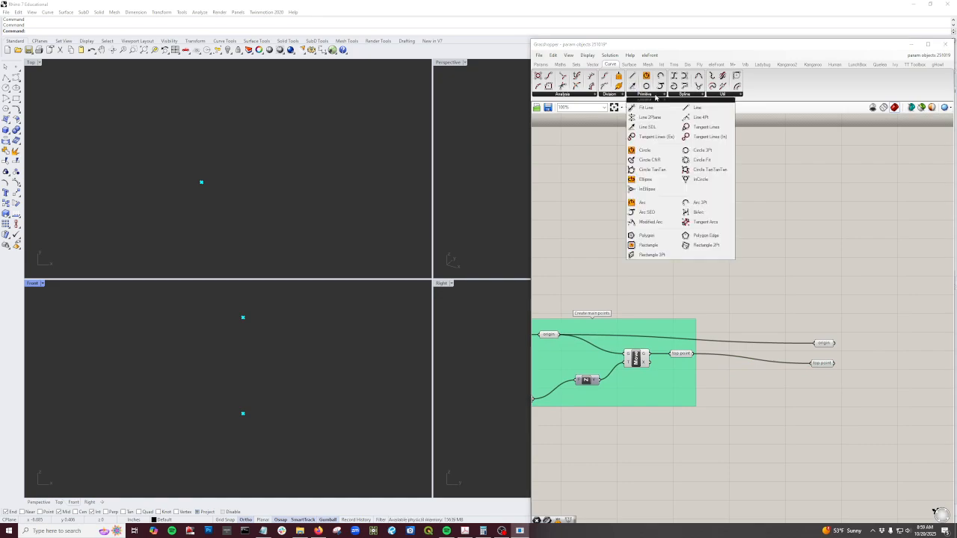
left_click(695, 109)
left_click(887, 351)
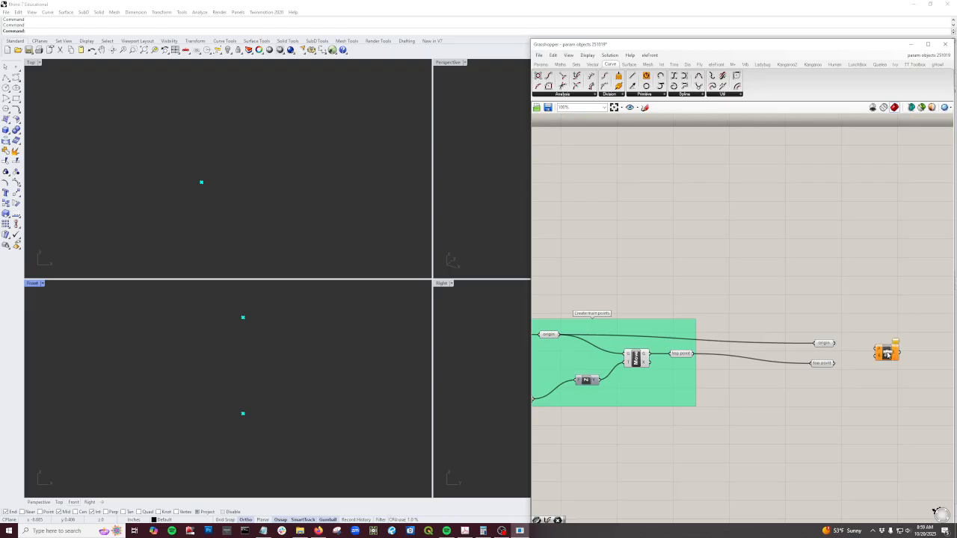
scroll(913, 357, "up", 1)
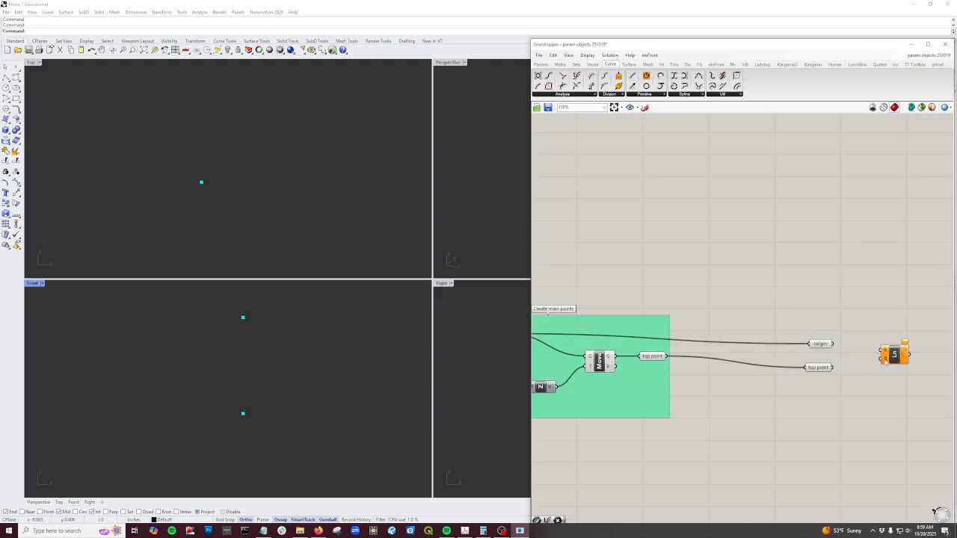
mouse_move(883, 359)
left_mouse_down()
mouse_move(833, 344)
mouse_move(881, 360)
left_mouse_up()
right_click_drag(875, 421, 804, 415)
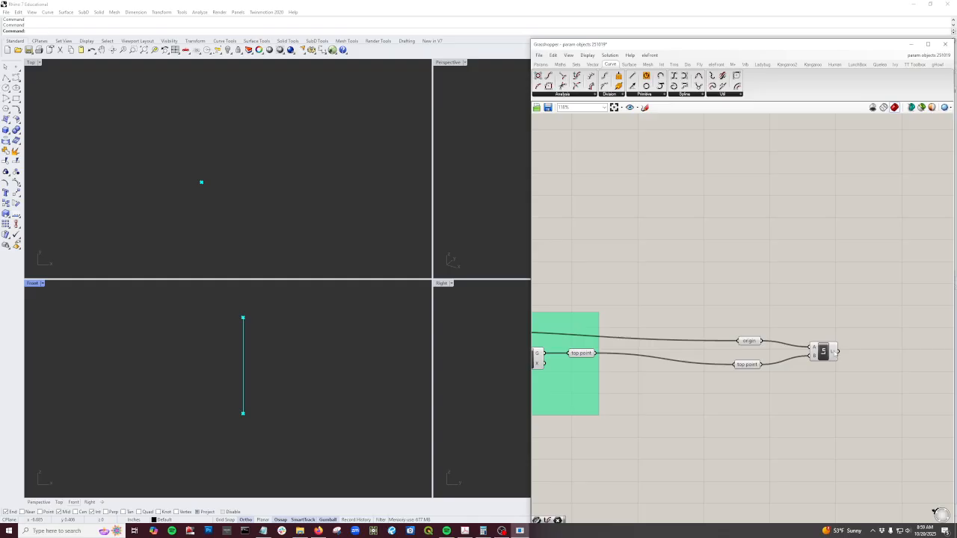
Step: Add a Curve parameter fed by the Line component's output and name it "axis"
left_click(540, 64)
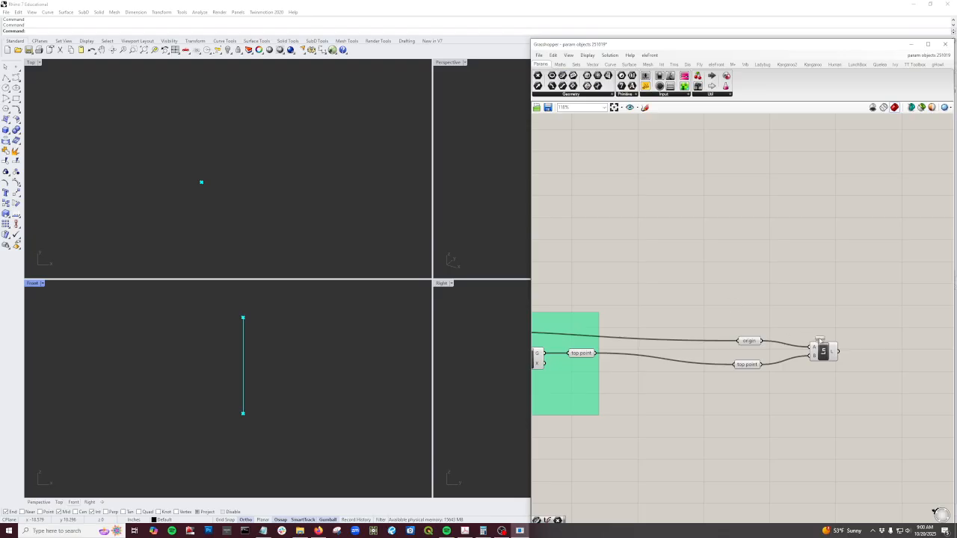
left_click(873, 352)
left_click_drag(838, 351, 862, 352)
left_click(872, 352)
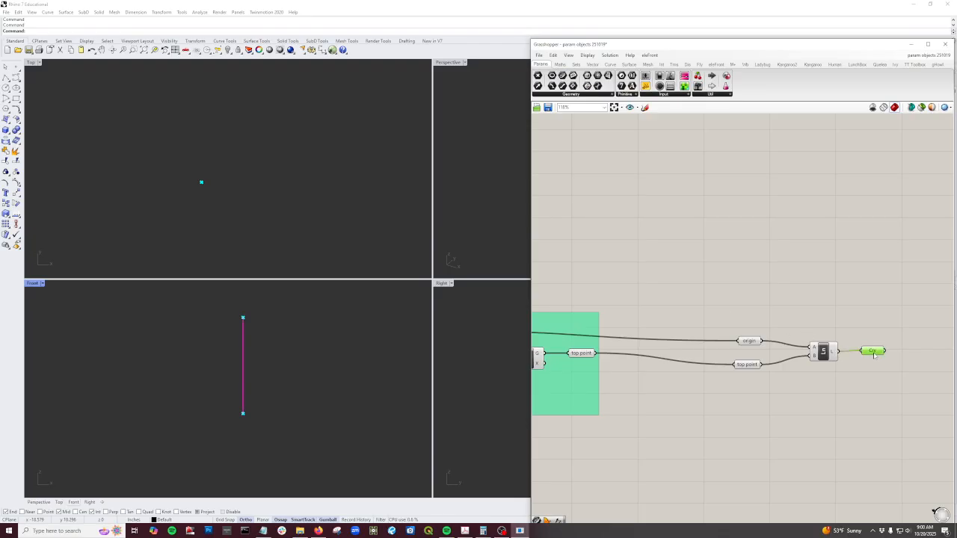
right_click_drag(874, 354, 872, 354)
right_click(873, 353)
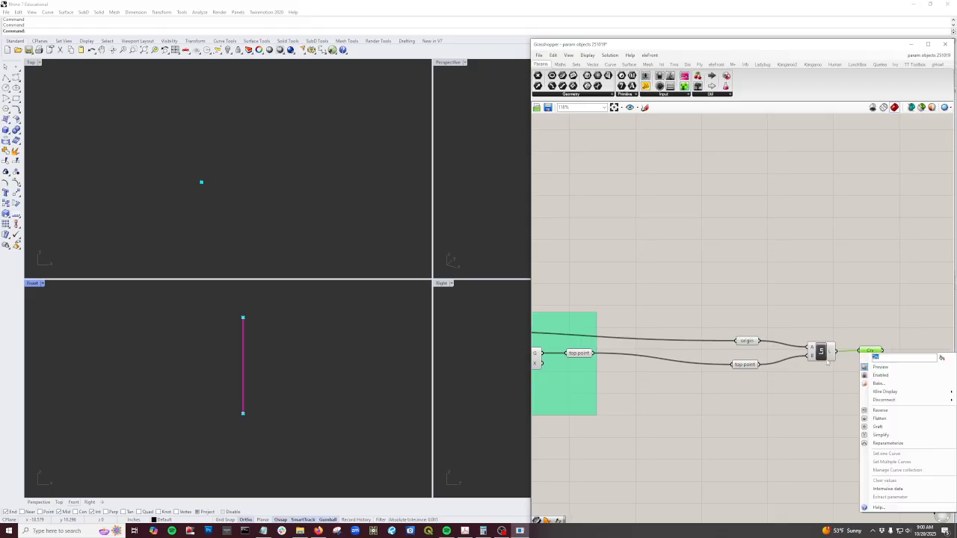
type("arc")
left_click(767, 312)
Step: Group the copied origin and top point parameters with the Line component and the axis parameter
scroll(735, 289, "down", 3)
left_click_drag(710, 289, 853, 357)
key("ctrl+g")
scroll(752, 378, "down", 3)
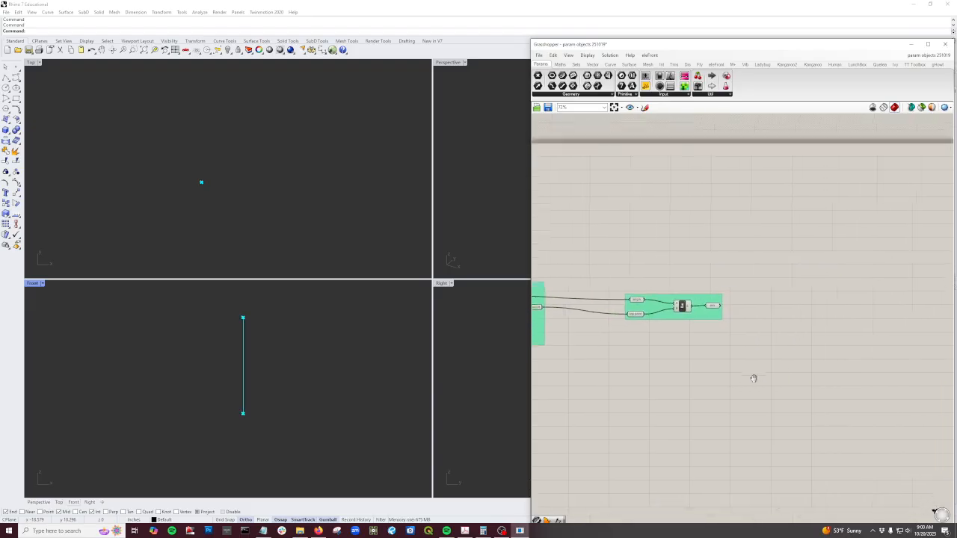
scroll(710, 362, "up", 2)
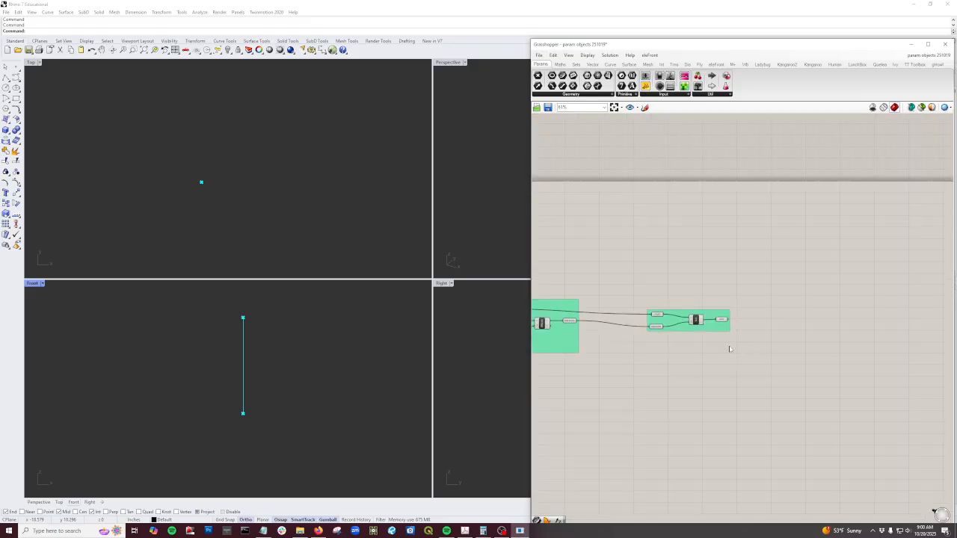
scroll(703, 357, "down", 1)
scroll(702, 351, "up", 2)
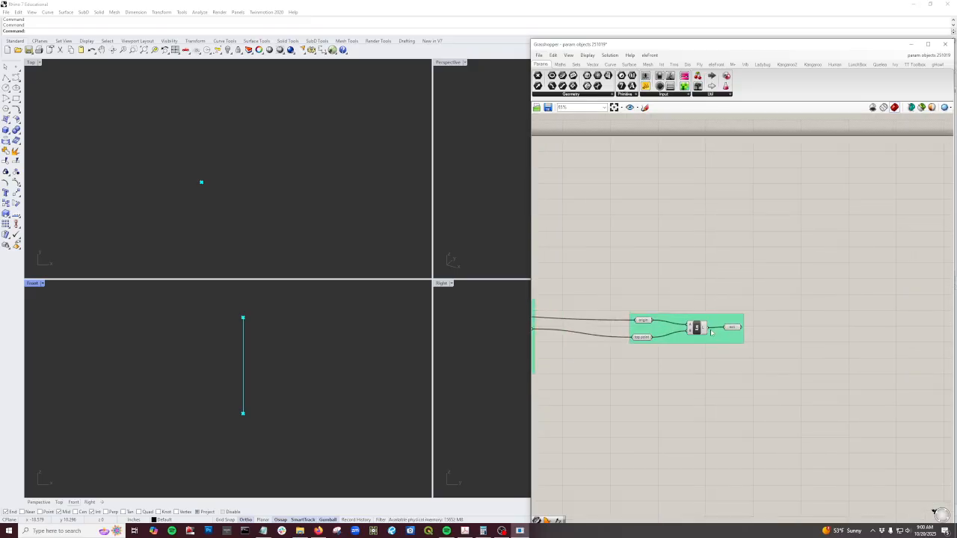
Step: Place a copy of the axis parameter below and outside the new group, fed by the original axis parameter's output
left_click(733, 328)
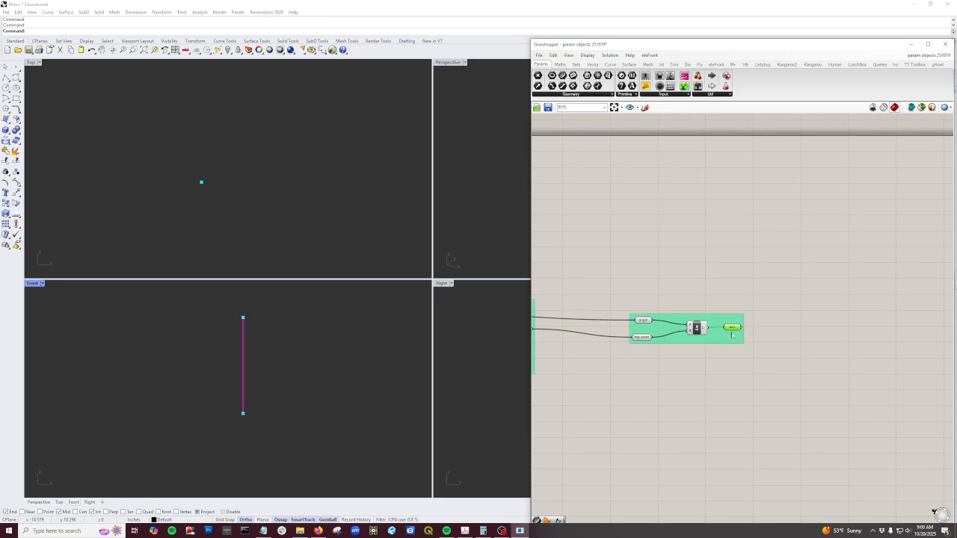
left_click_drag(736, 332, 832, 424, "alt")
scroll(754, 359, "up", 2)
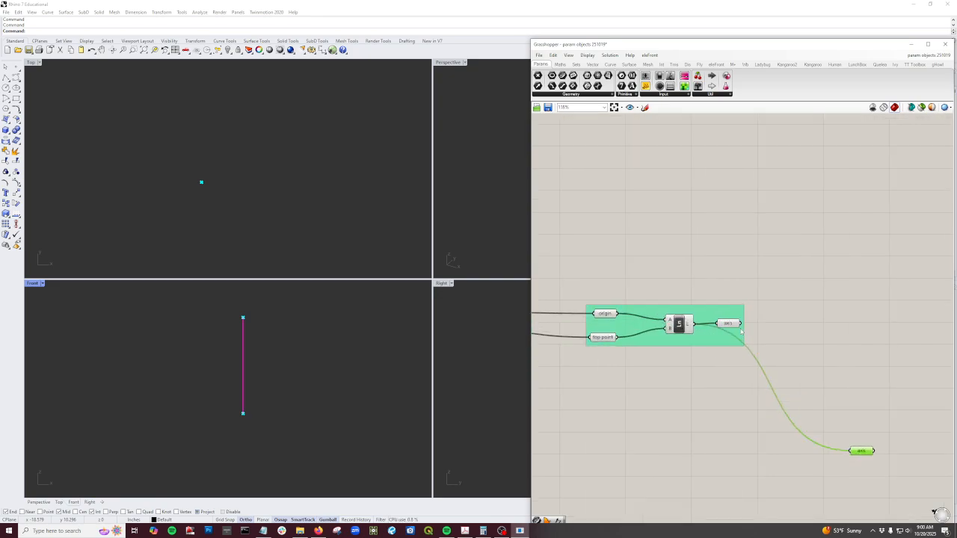
left_click_drag(742, 322, 851, 452)
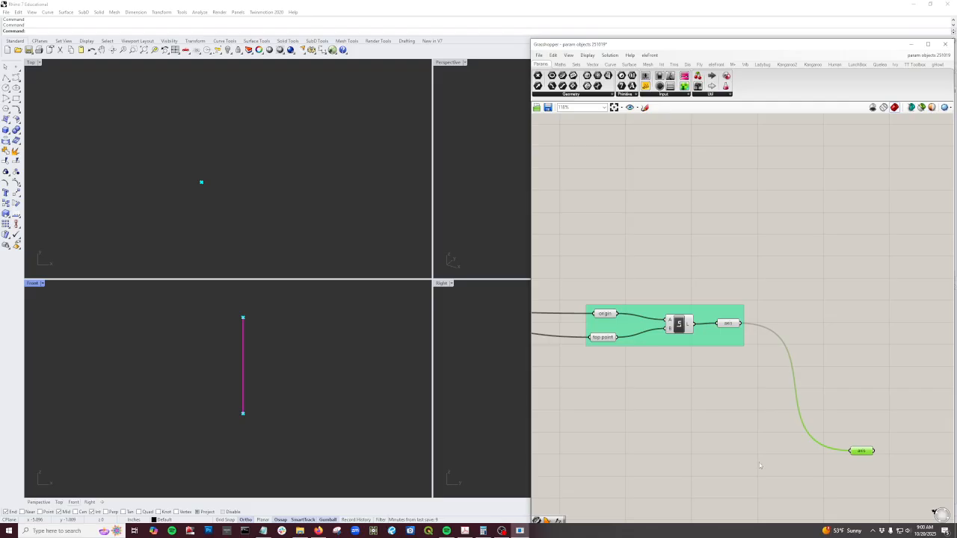
Step: Add an Evaluate Curve component beside the copied axis parameter
scroll(759, 465, "down", 2)
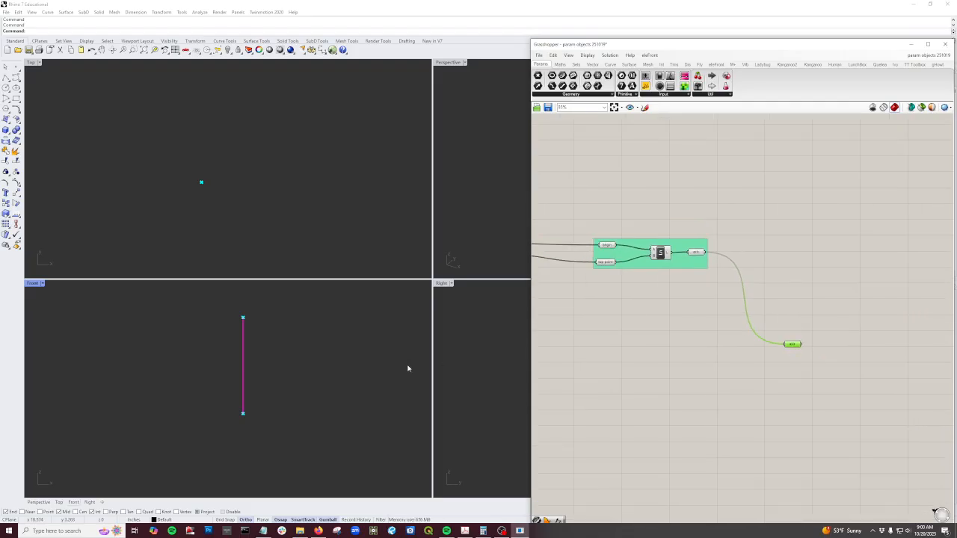
scroll(799, 357, "up", 2)
scroll(728, 351, "down", 1)
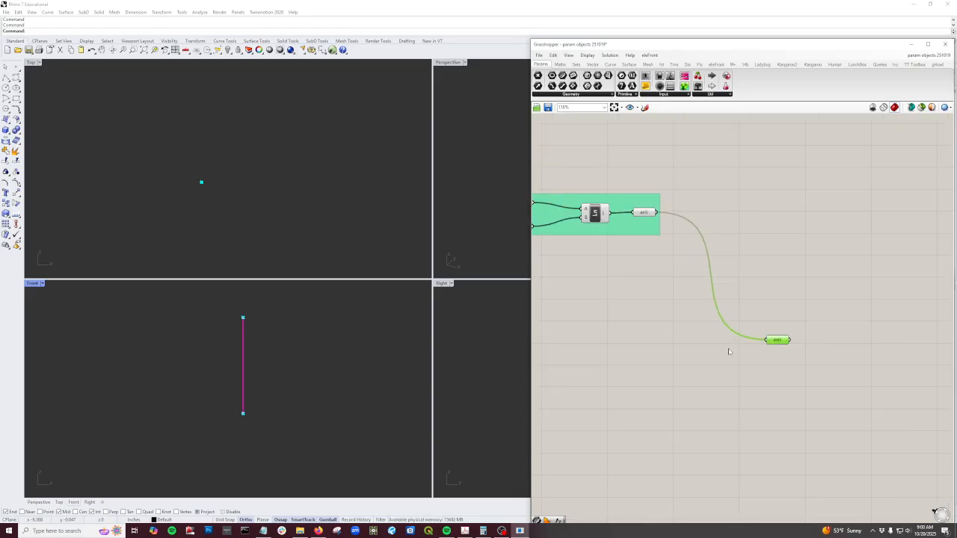
scroll(665, 309, "down", 1)
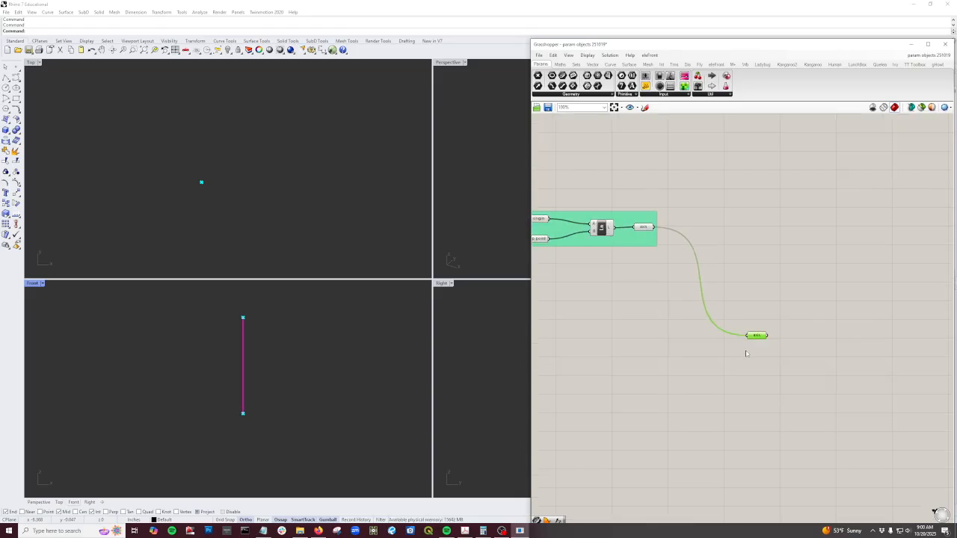
scroll(745, 350, "up", 1)
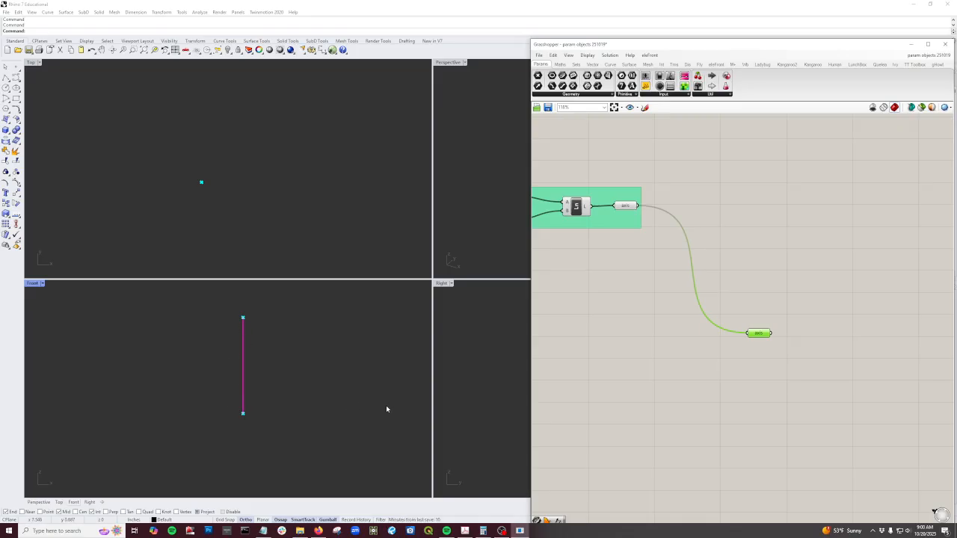
left_click(610, 64)
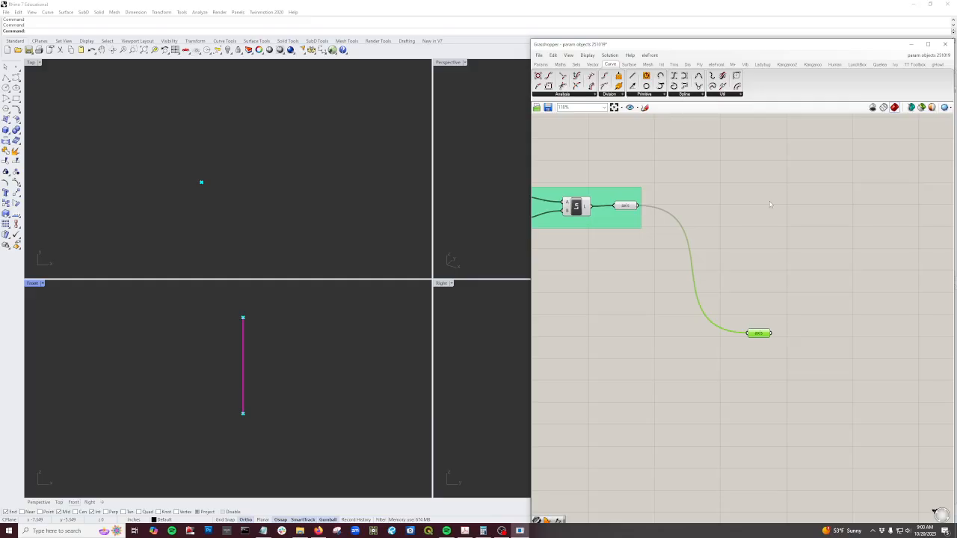
left_click(575, 95)
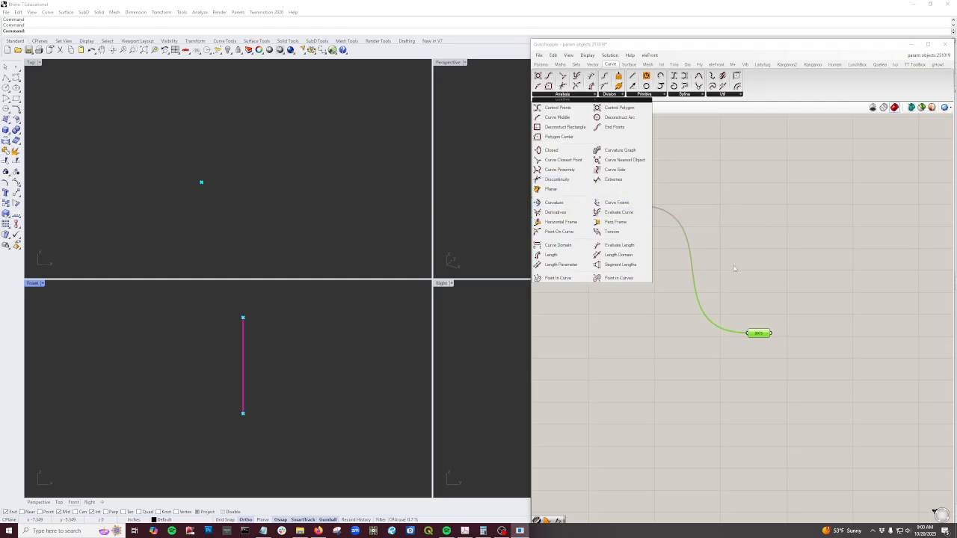
left_click(619, 212)
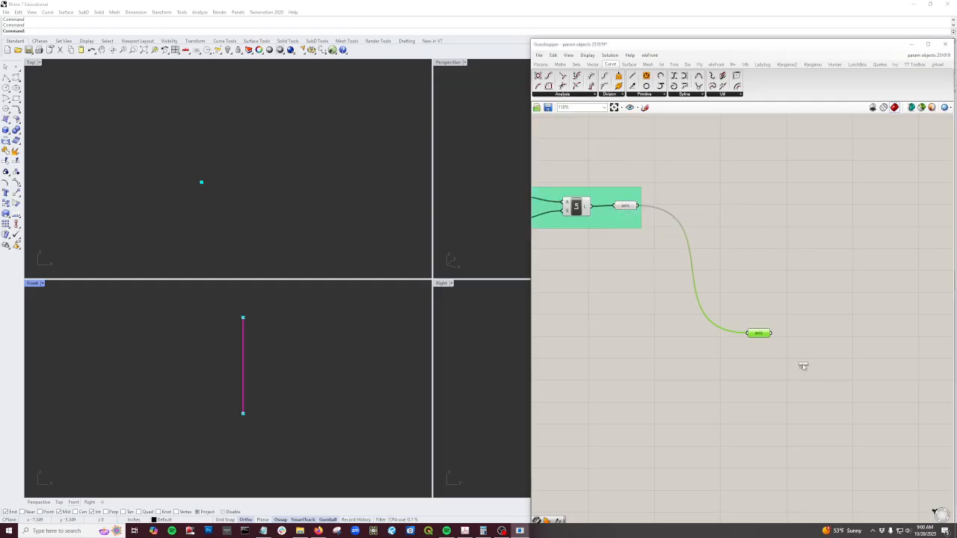
left_click(836, 345)
scroll(817, 356, "up", 2)
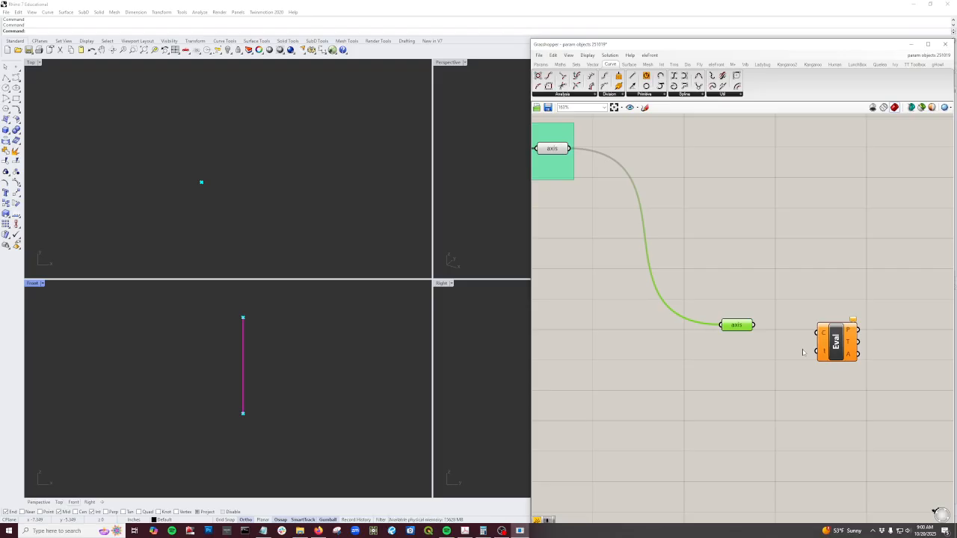
Step: Reparameterize the copied axis parameter beside the Evaluate Curve component
right_click(742, 327)
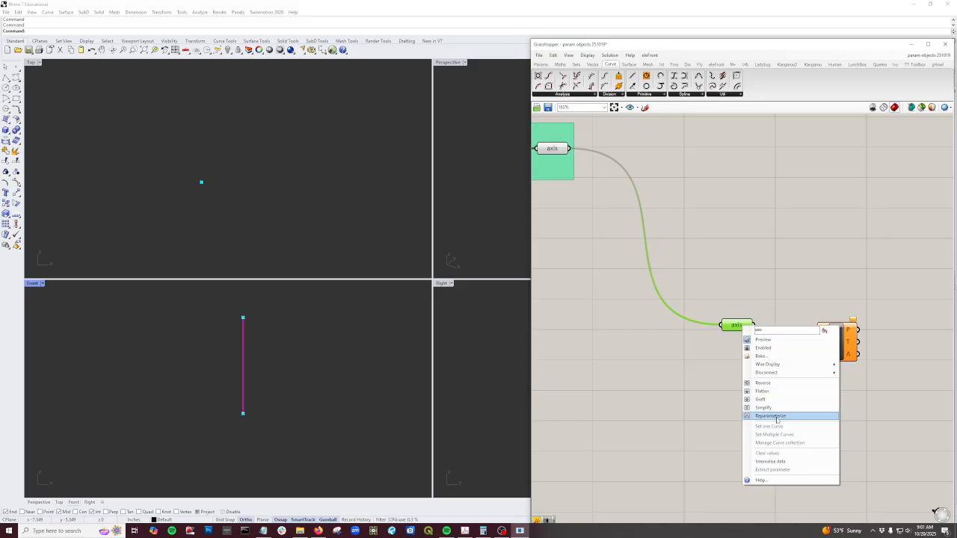
left_click(773, 416)
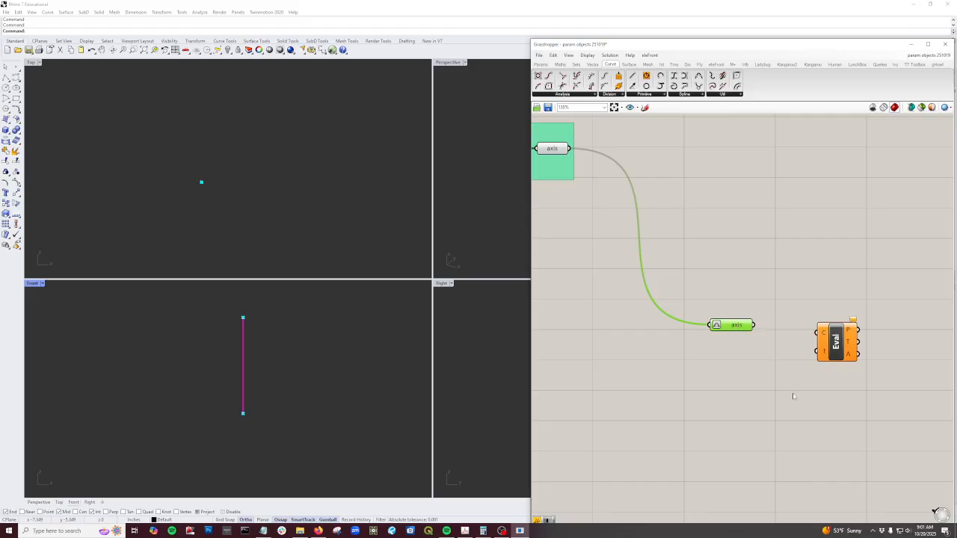
Step: Set the number slider feeding the Height parameter to 9
scroll(794, 397, "down", 7)
right_click_drag(588, 386, 647, 389)
scroll(645, 361, "up", 5)
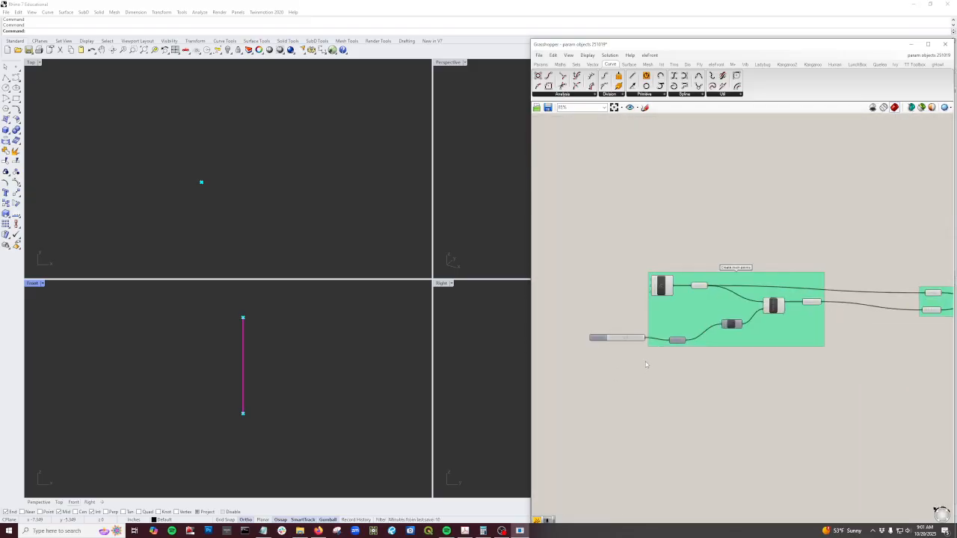
scroll(743, 390, "down", 3)
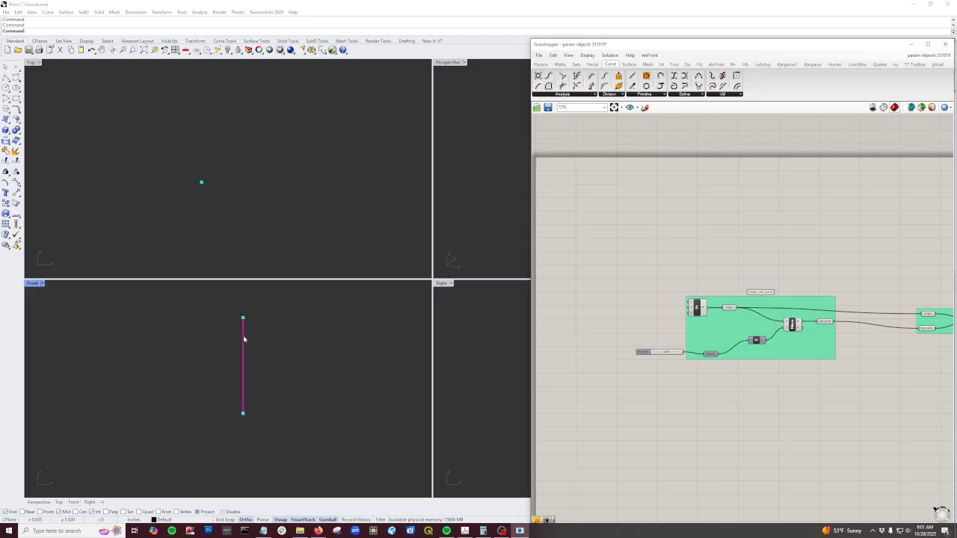
right_click_drag(760, 416, 658, 369)
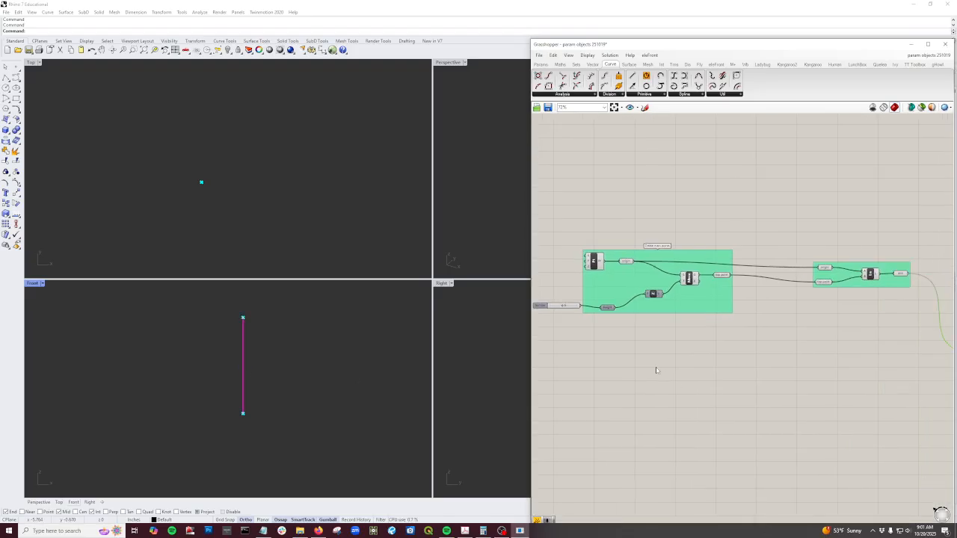
scroll(667, 369, "down", 4)
scroll(610, 347, "up", 3)
scroll(619, 348, "up", 5)
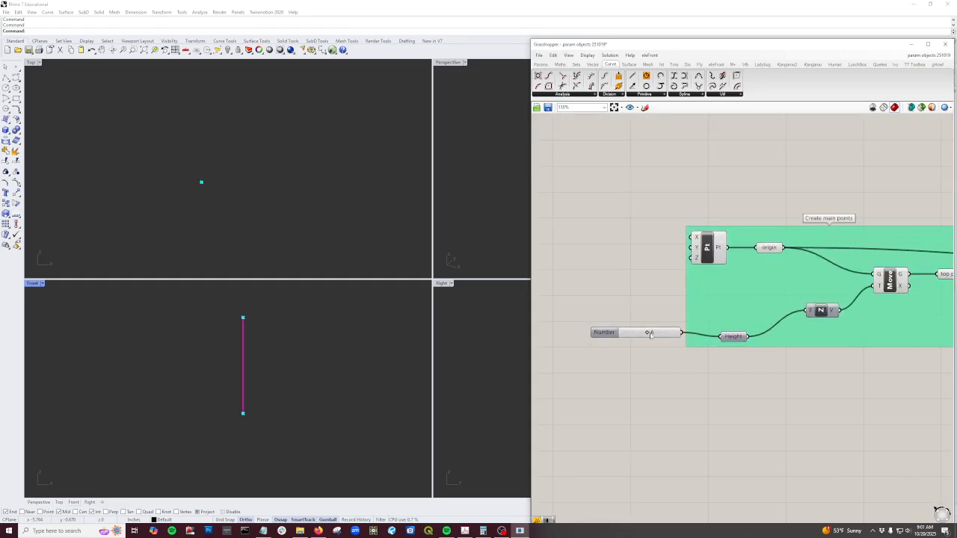
left_click_drag(650, 333, 659, 333)
scroll(241, 329, "down", 2)
scroll(737, 420, "down", 2)
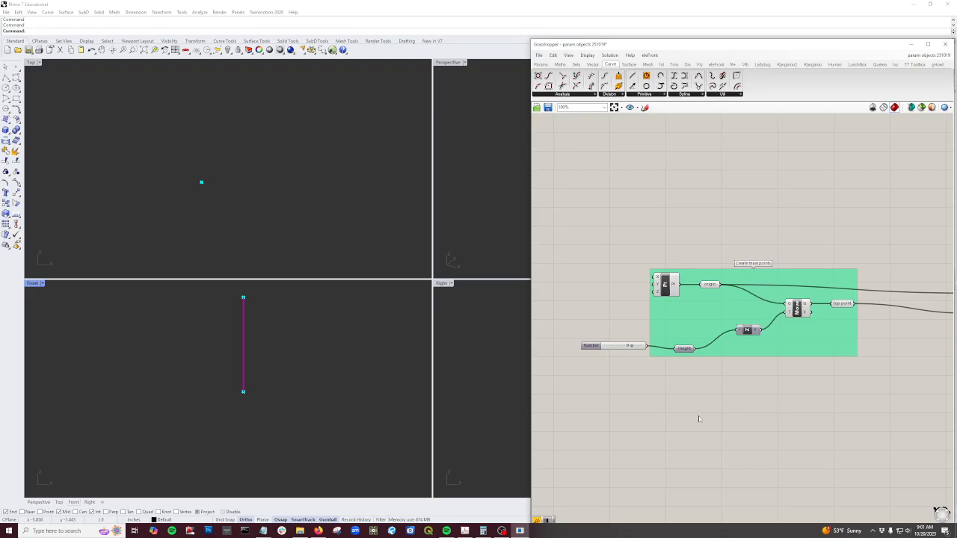
Step: Check the Reparameterize option of the copied axis parameter
scroll(699, 419, "down", 3)
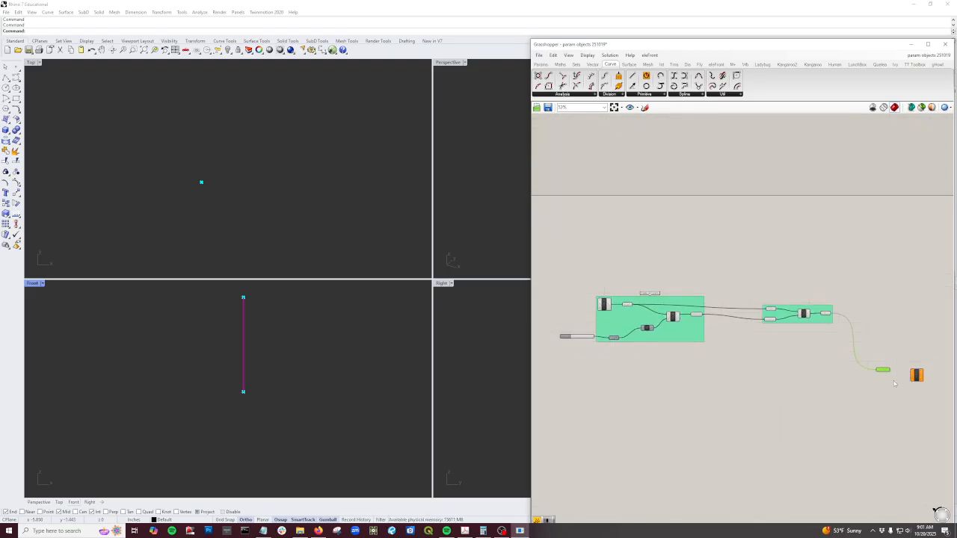
scroll(894, 384, "up", 4)
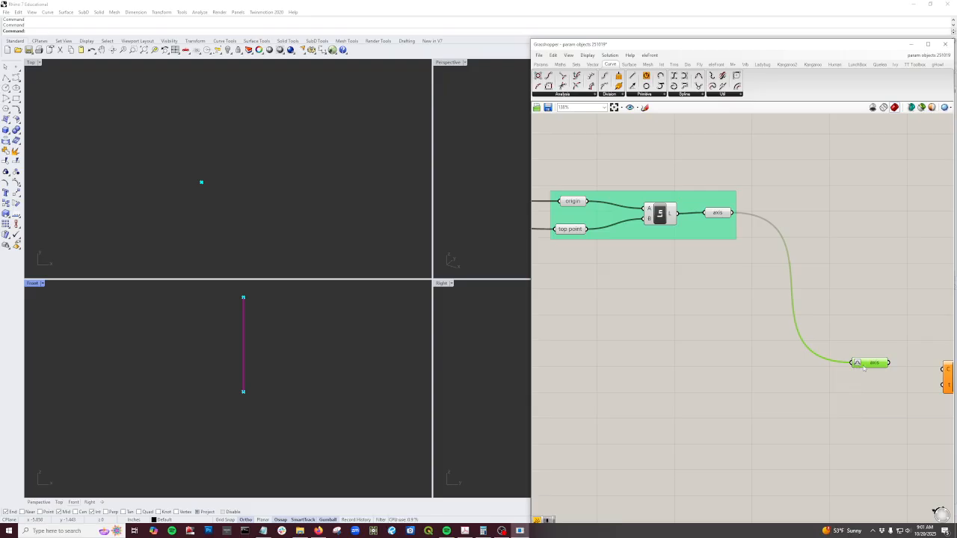
right_click(859, 365)
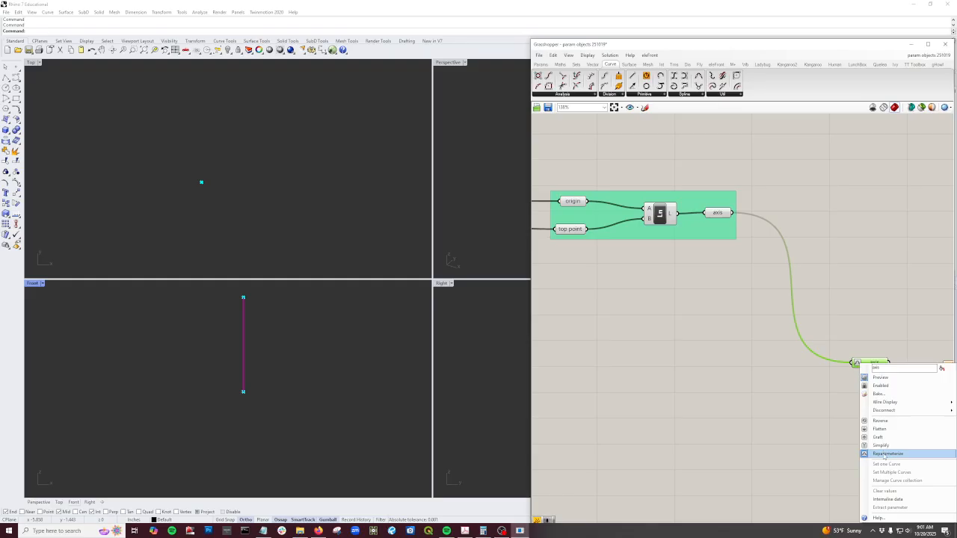
left_click(824, 439)
Step: Feed Evaluate Curve's t input with a new 0.250 slider through a Number parameter, and its C input with the copied axis parameter
scroll(765, 363, "down", 2)
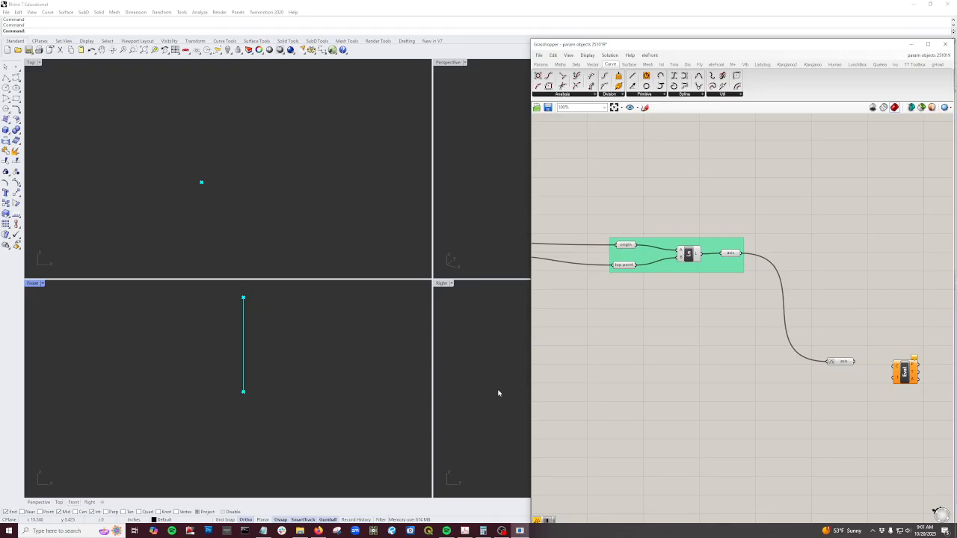
left_click(540, 65)
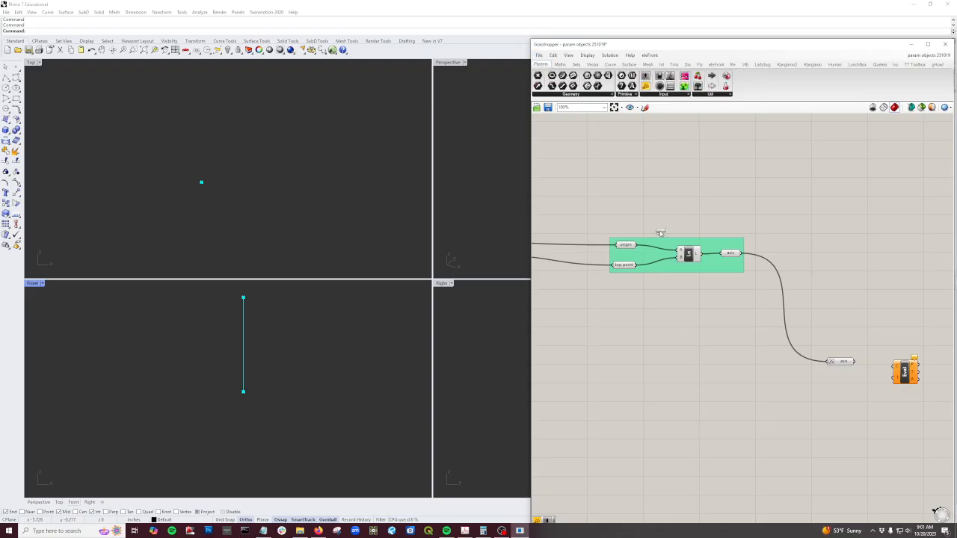
left_click_drag(761, 390, 761, 390)
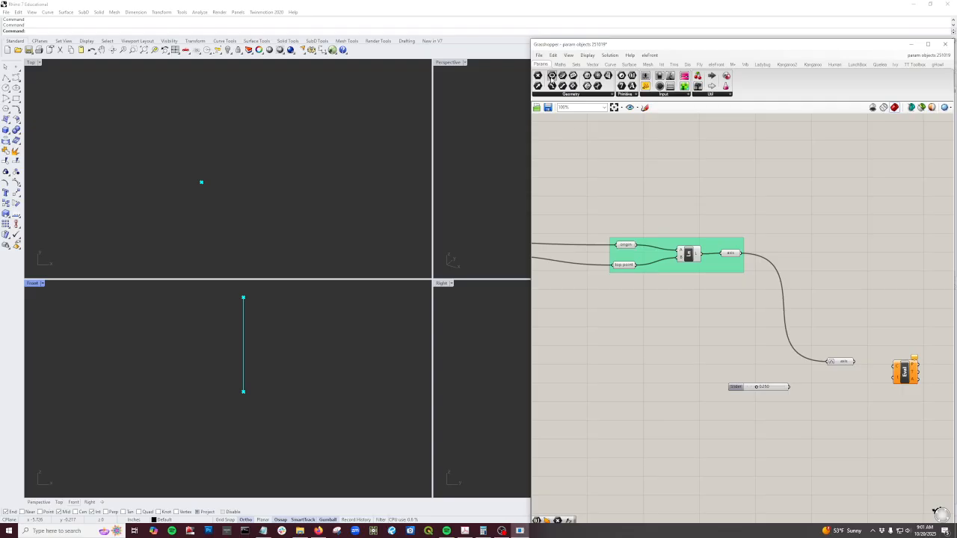
scroll(814, 385, "up", 2)
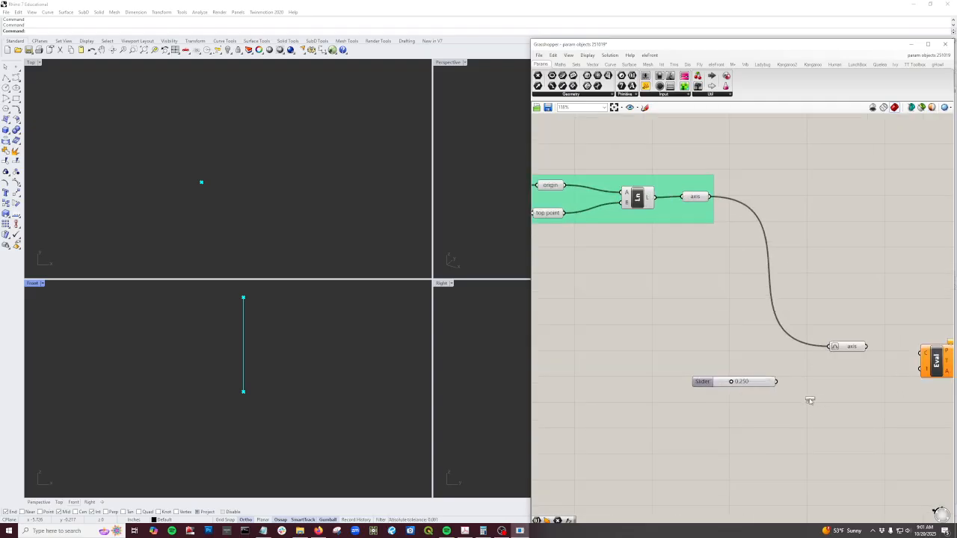
left_click(817, 384)
left_click_drag(783, 382, 921, 369)
left_click_drag(867, 347, 921, 353)
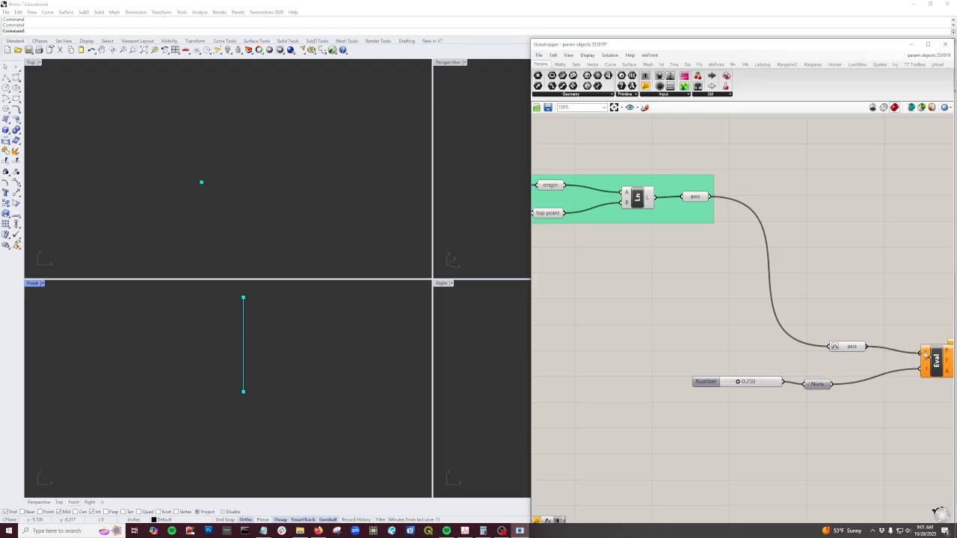
Step: Add a Point parameter fed by the P output of the Evaluate Curve component
right_click_drag(903, 416, 782, 401)
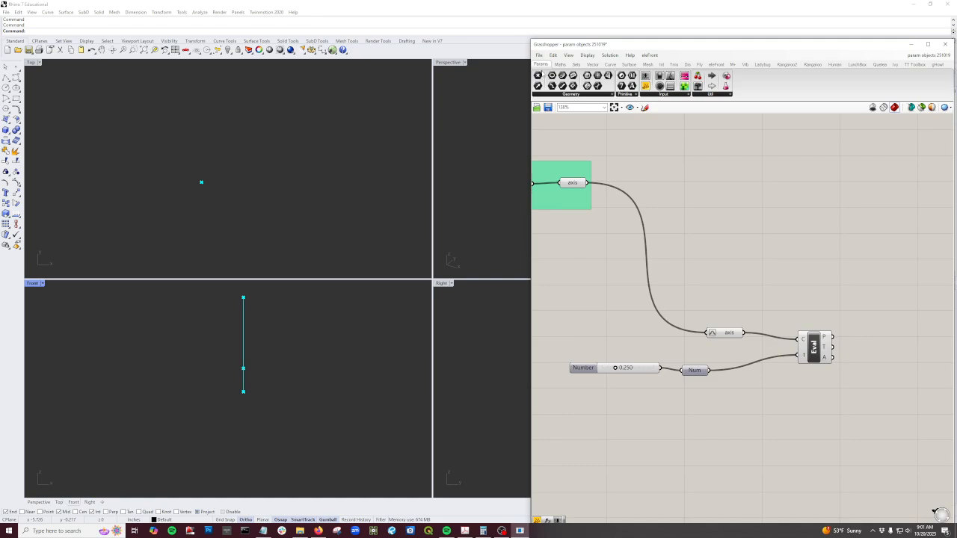
left_click_drag(885, 340, 871, 337)
left_click(885, 338)
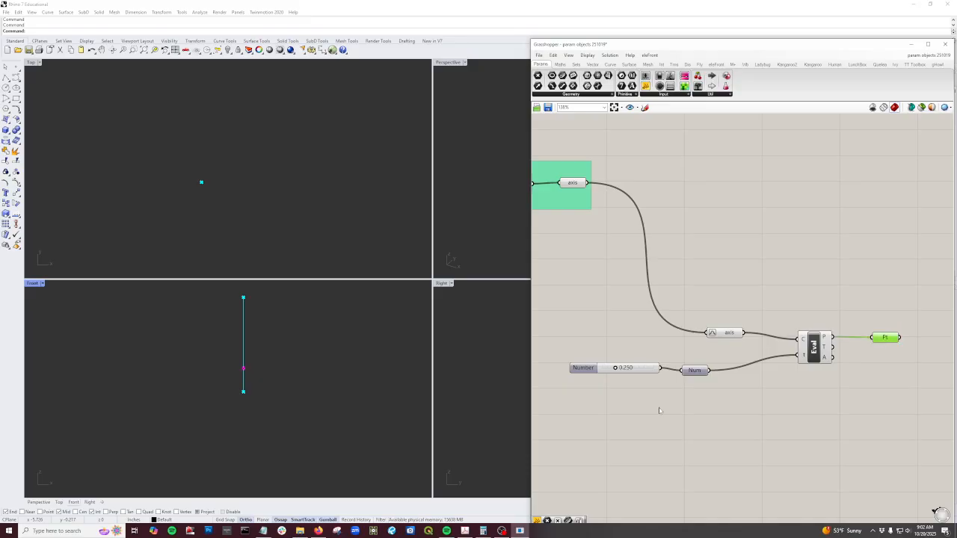
Step: Set the slider driving the Evaluate Curve parameter t to 0.520
scroll(657, 408, "up", 2)
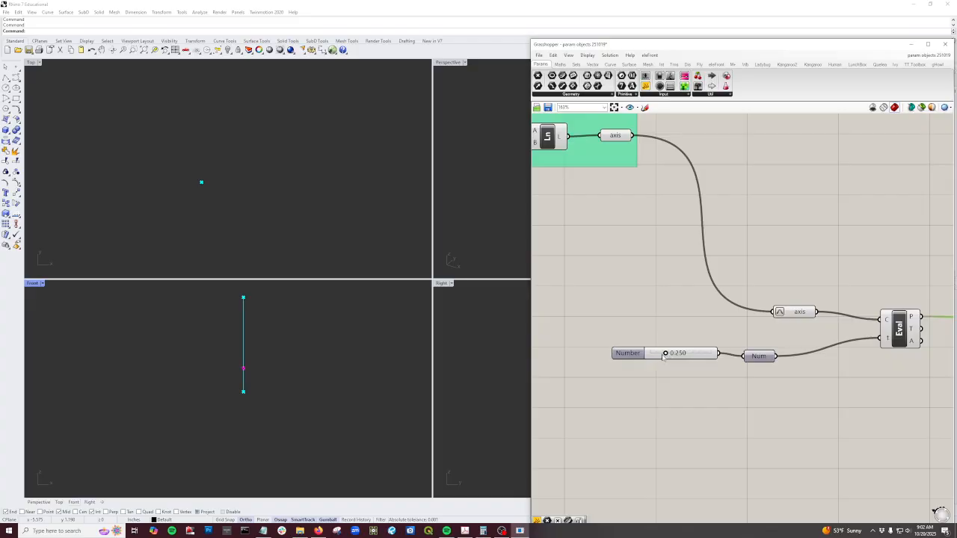
left_click_drag(665, 353, 681, 355)
Step: Set the number slider feeding the Height parameter to 8
right_click_drag(737, 397, 830, 395)
scroll(854, 397, "down", 4)
right_click_drag(677, 356, 867, 371)
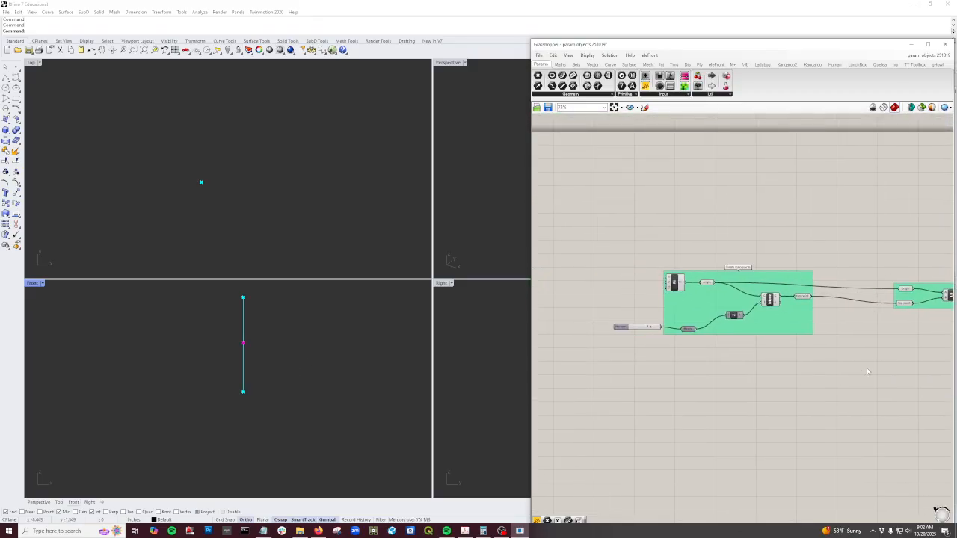
scroll(857, 369, "down", 2)
scroll(728, 352, "up", 7)
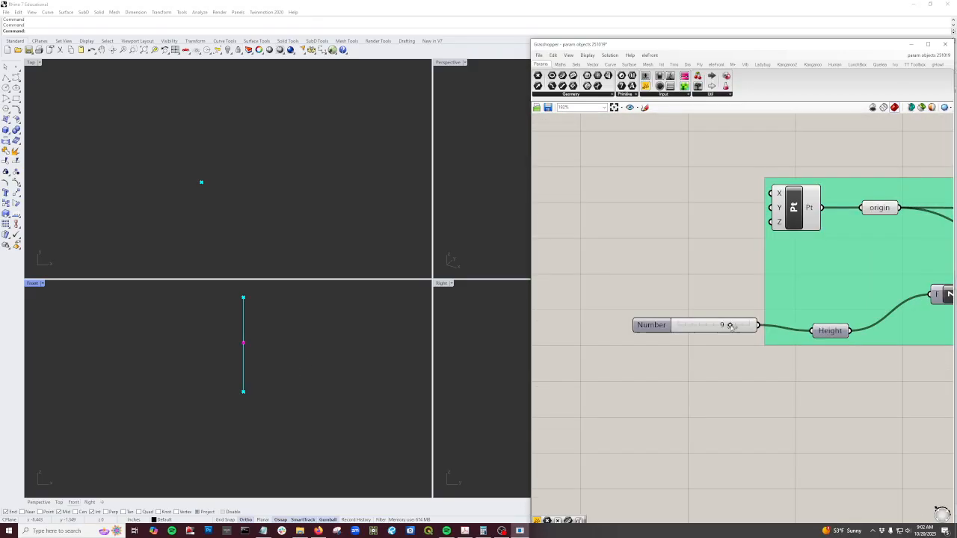
mouse_move(731, 326)
left_mouse_down()
mouse_move(704, 325)
mouse_move(730, 326)
mouse_move(735, 332)
mouse_move(707, 338)
mouse_move(737, 341)
mouse_move(722, 341)
left_mouse_up()
right_click_drag(722, 373, 649, 330)
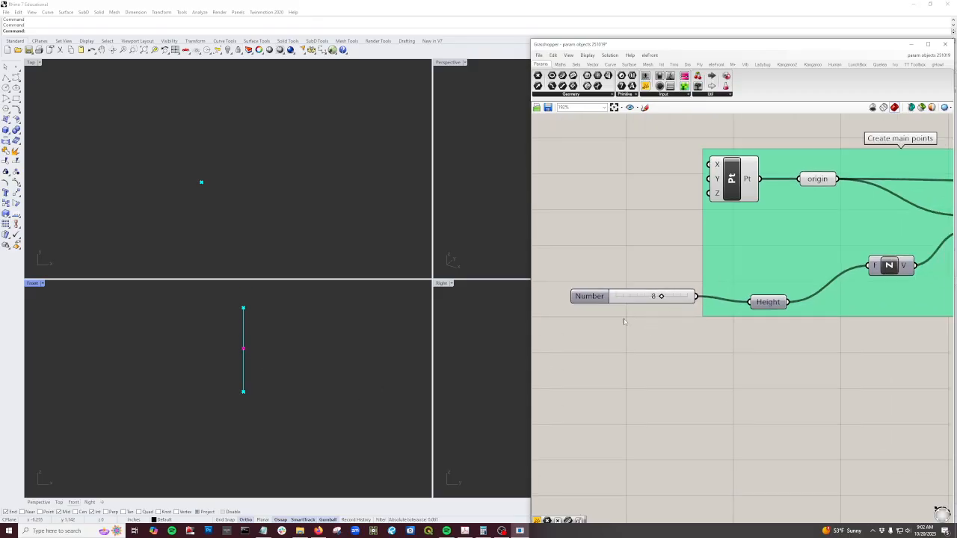
scroll(748, 391, "down", 6)
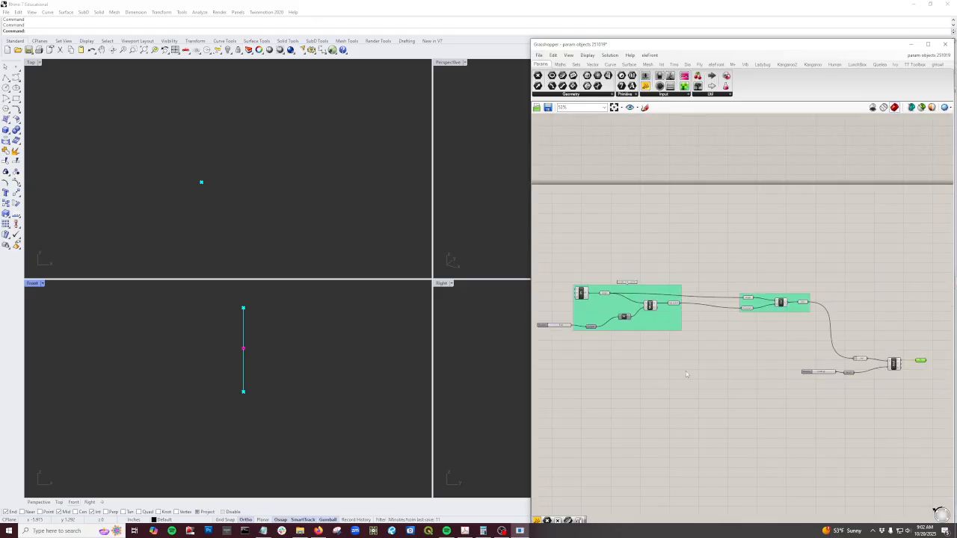
scroll(831, 369, "up", 3)
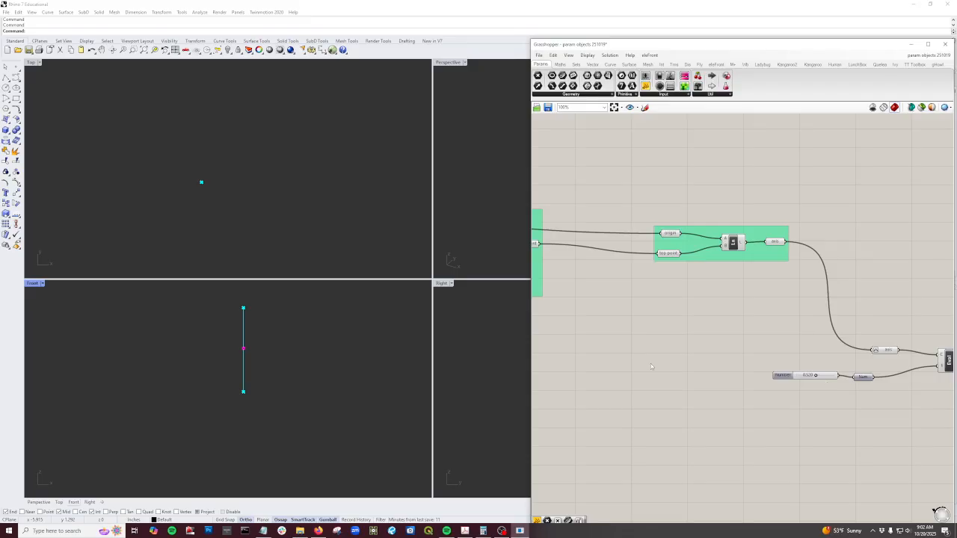
Step: Draw an open, C-shaped five-point curve of degree 3 beside the axis line in the Front view
left_click(16, 78)
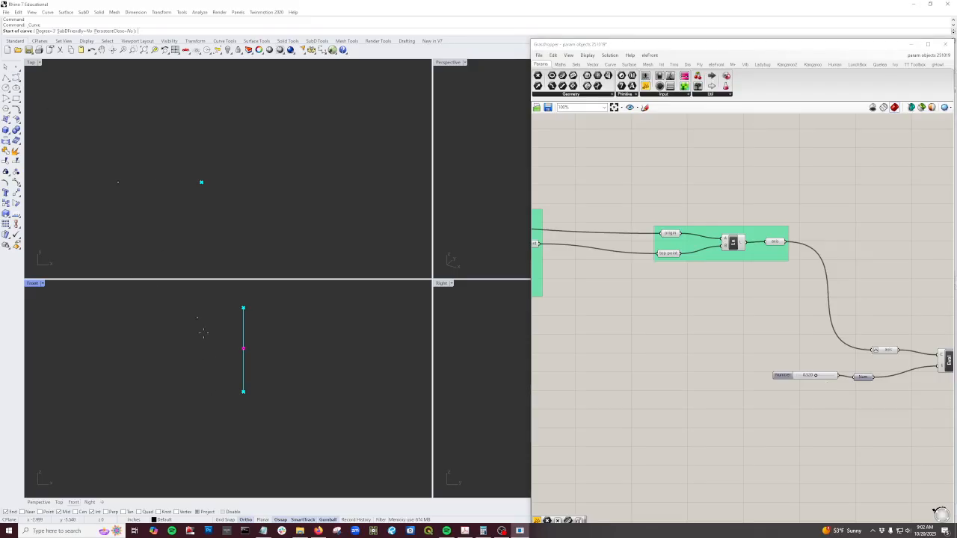
left_click(240, 438)
left_click(340, 438)
left_click(340, 395)
left_click(340, 353)
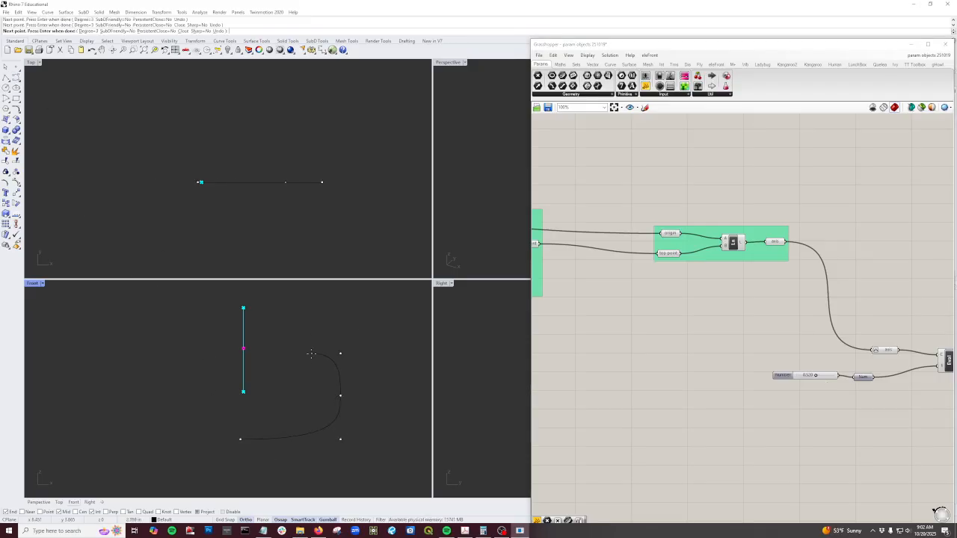
left_click(289, 314)
key("Return")
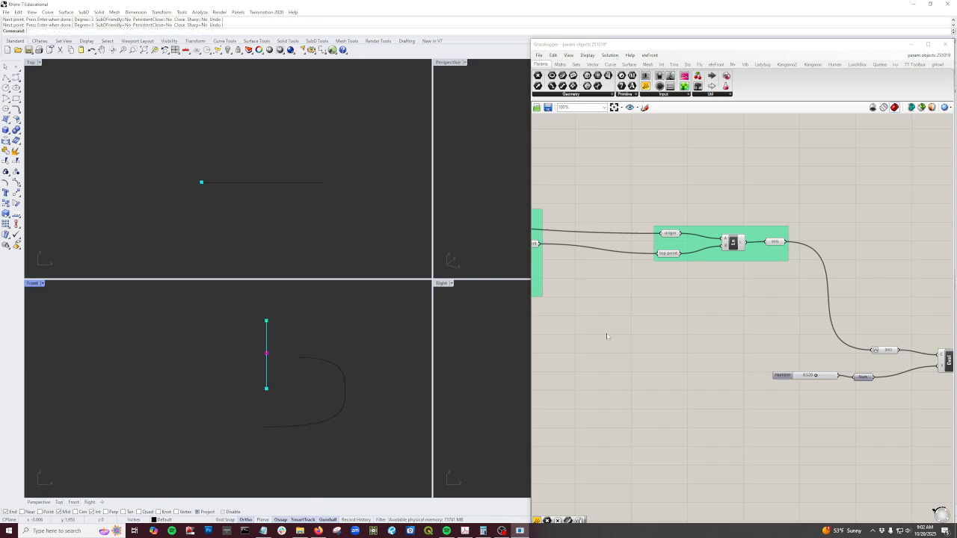
Step: Uncover the Rhino layer list and change the Default layer's color to Gold
left_click_drag(819, 46, 707, 288)
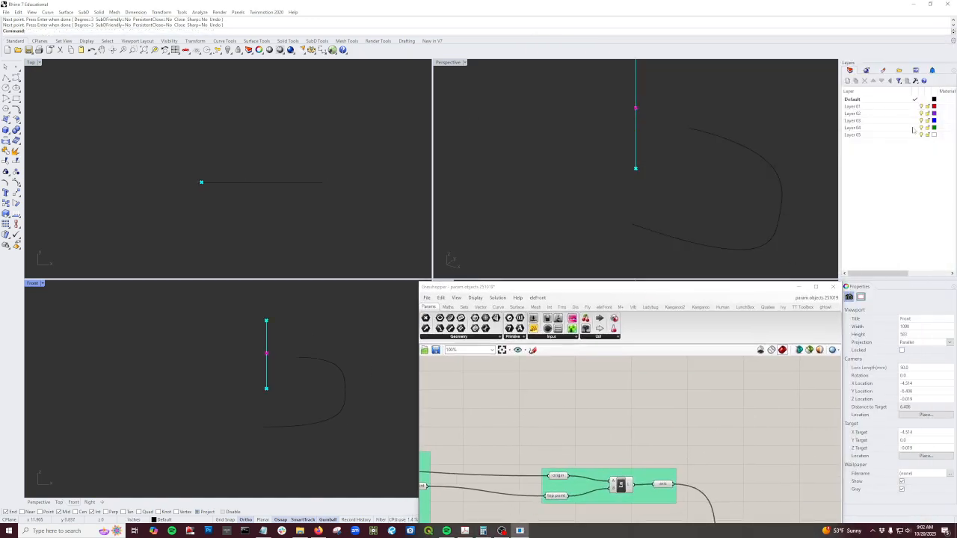
left_click(934, 100)
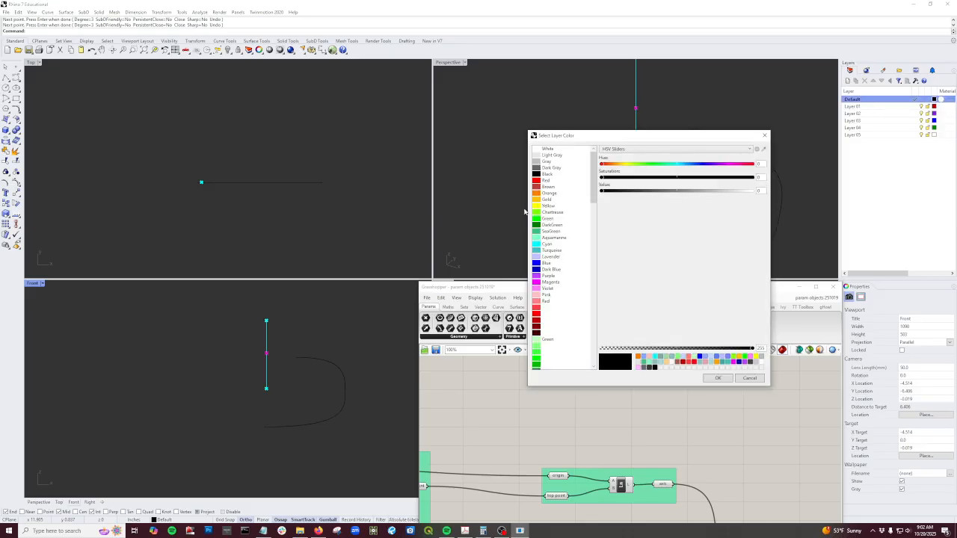
left_click(546, 199)
left_click(718, 378)
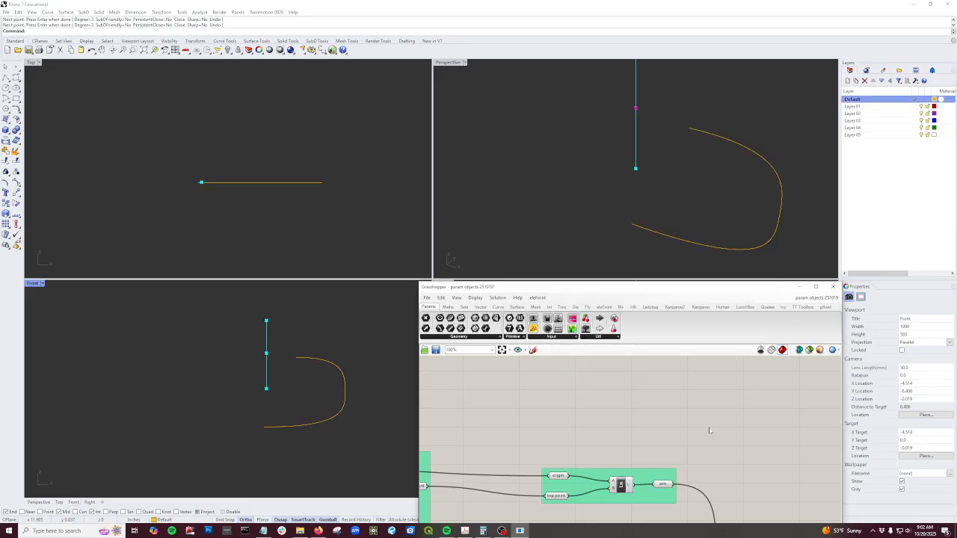
Step: Add a Curve parameter below the Number parameter and set it to reference the drawn gold curve
scroll(715, 472, "down", 5)
scroll(716, 472, "up", 5)
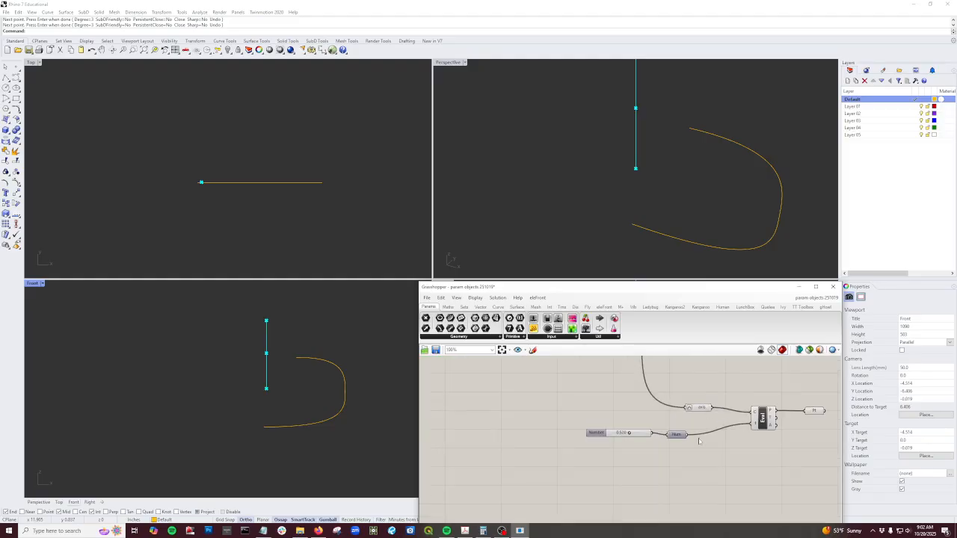
left_click_drag(450, 320, 710, 462)
right_click(710, 463)
left_click(723, 464)
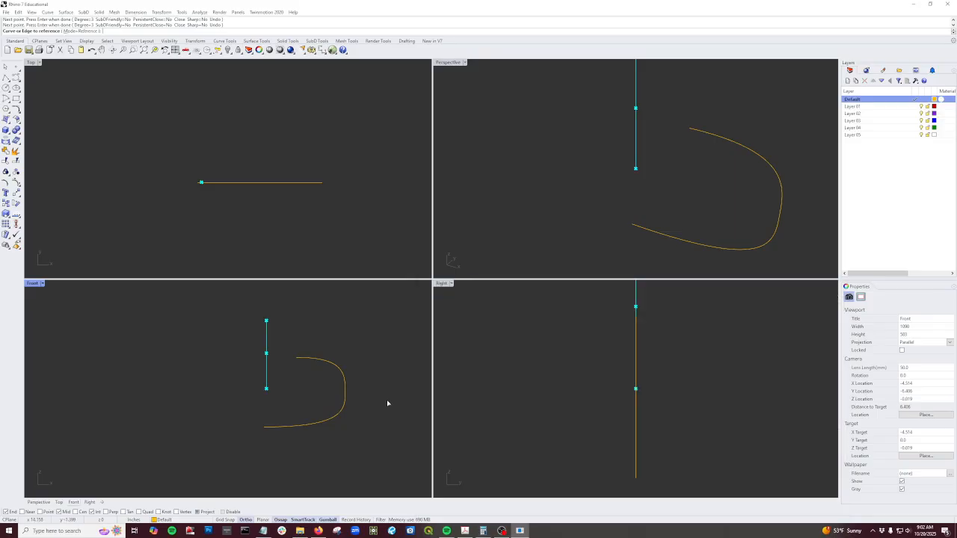
left_click(340, 401)
Step: Connect the new Curve parameter to Evaluate Curve's C input in place of the axis, and reparameterize it
scroll(715, 467, "up", 1)
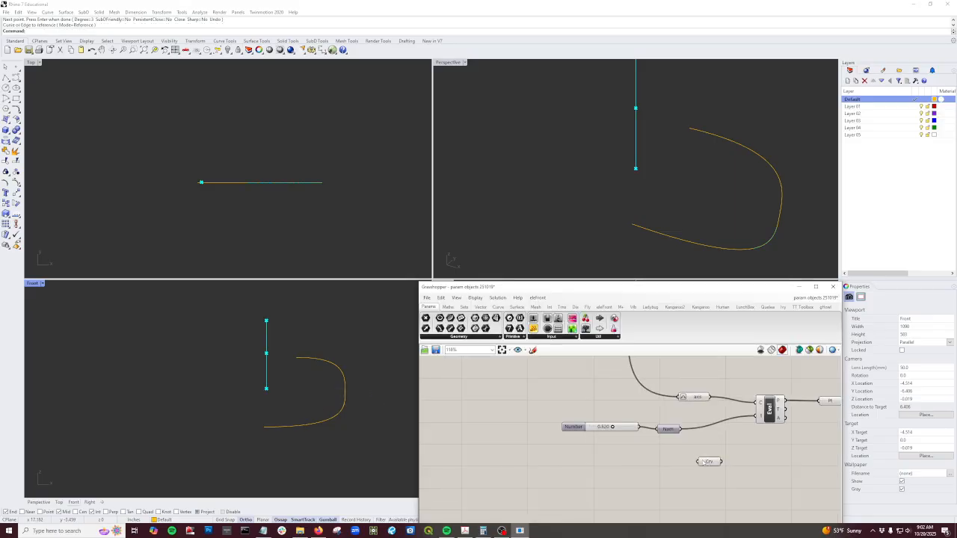
left_click(707, 462)
right_click(706, 462)
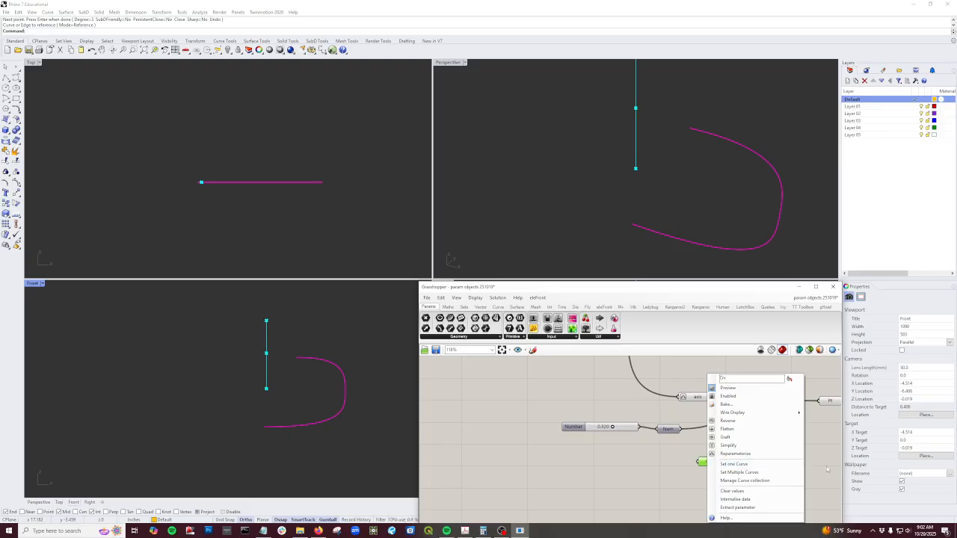
left_click(814, 455)
left_click_drag(722, 462, 758, 403)
right_click(710, 461)
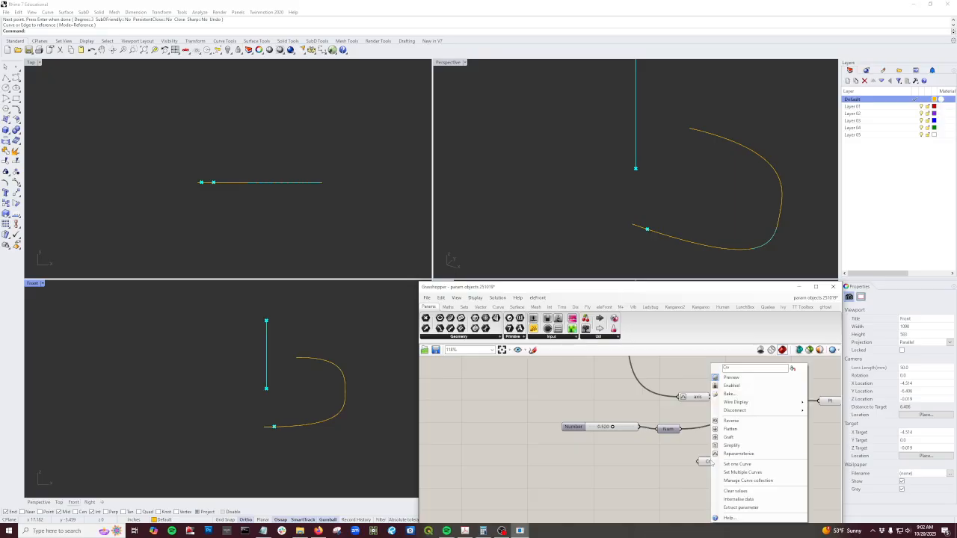
left_click(734, 447)
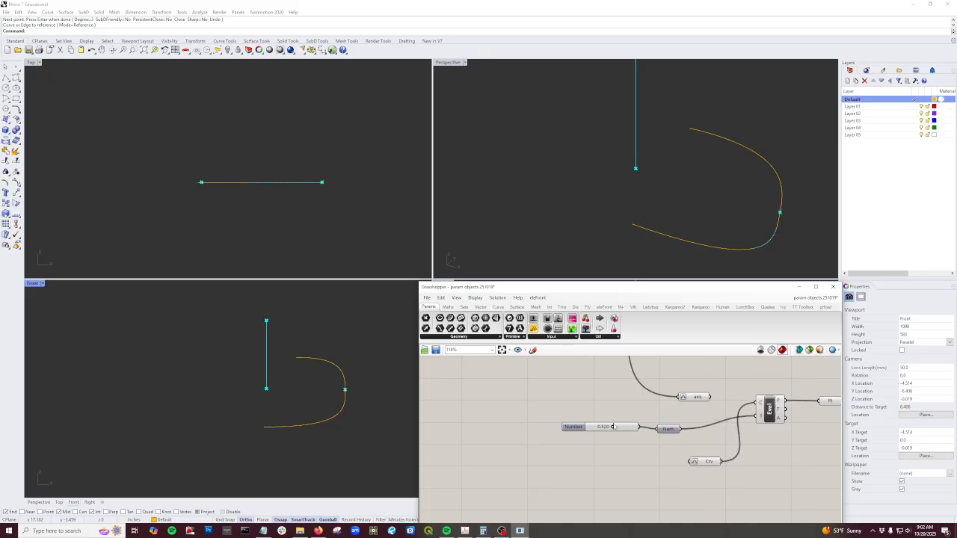
Step: Set the evaluation slider to 0.435, and delete the drawn gold curve along with its Curve parameter
mouse_move(615, 428)
left_mouse_down()
mouse_move(562, 432)
mouse_move(658, 436)
mouse_move(603, 431)
mouse_move(611, 430)
left_mouse_up()
left_click(338, 404)
key("Delete")
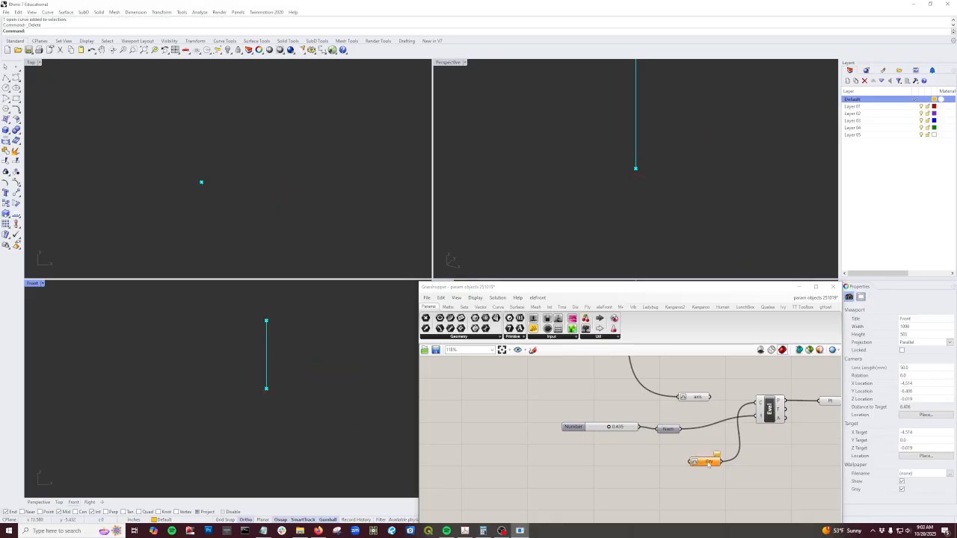
left_click(709, 462)
key("Delete")
Step: Reconnect the axis parameter to Evaluate Curve's C input, and tidy the placement of the Point parameter and the number slider
scroll(688, 441, "down", 1)
scroll(699, 400, "up", 1)
left_click_drag(705, 405, 754, 410)
scroll(693, 405, "down", 3)
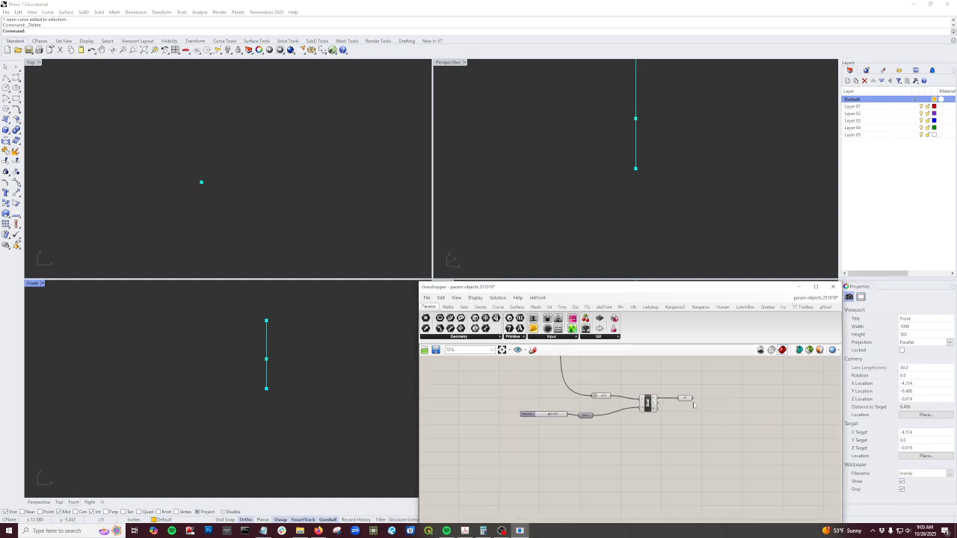
scroll(694, 404, "up", 3)
left_click(675, 398)
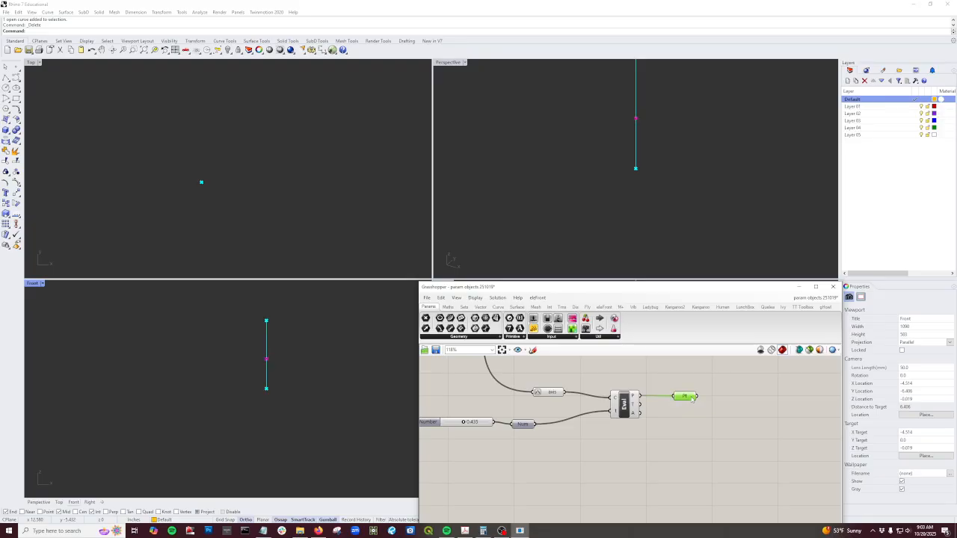
scroll(650, 422, "down", 1)
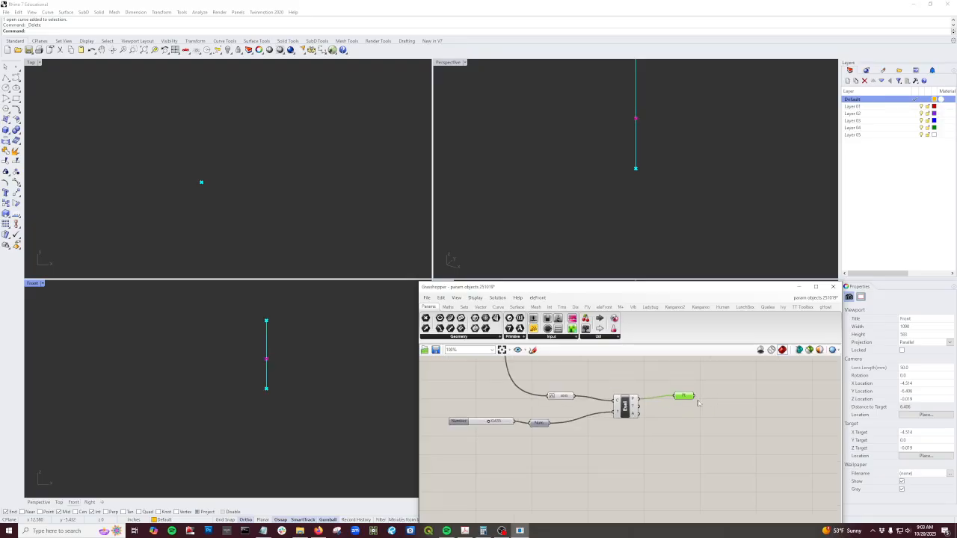
left_click_drag(688, 397, 686, 400)
left_click_drag(495, 424, 499, 426)
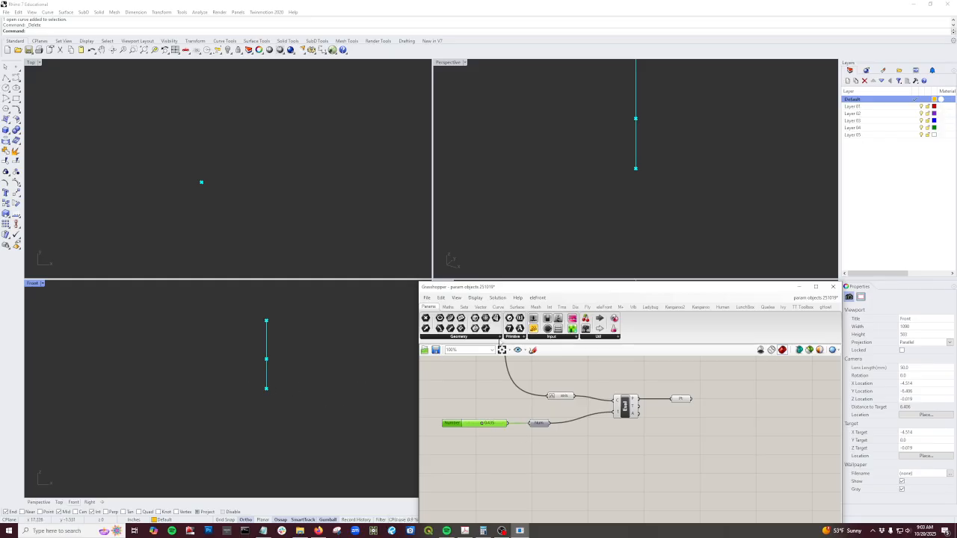
Step: Add a Unit X vector component below Evaluate Curve
left_click(478, 308)
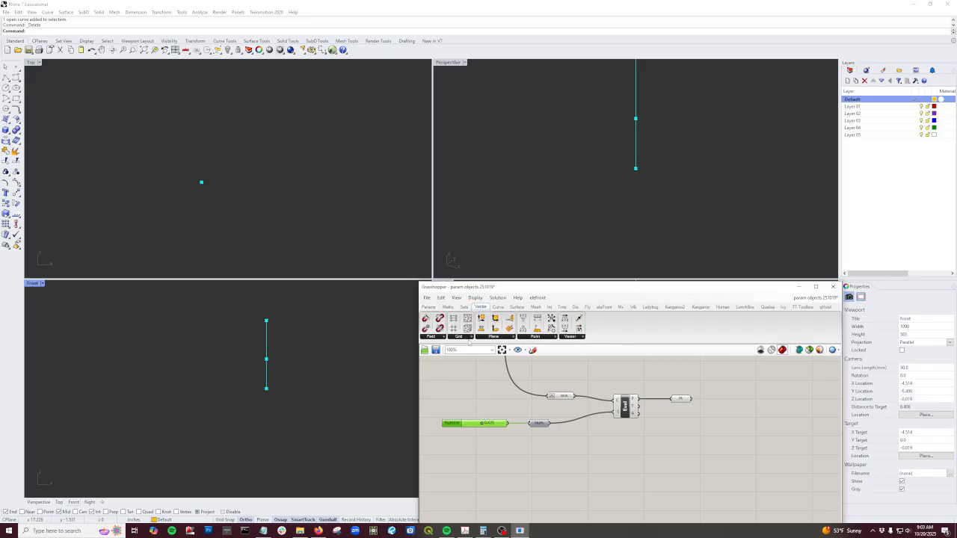
left_click(574, 337)
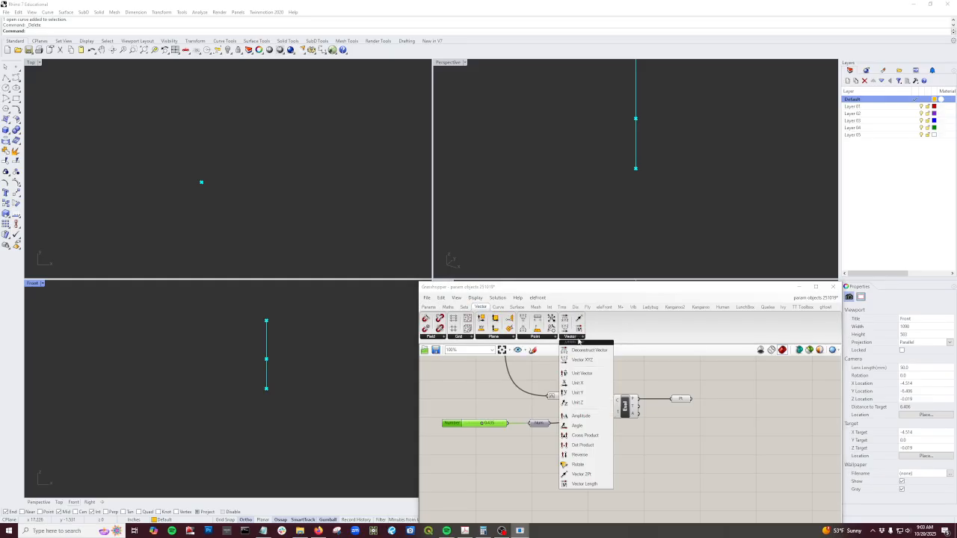
left_click(590, 385)
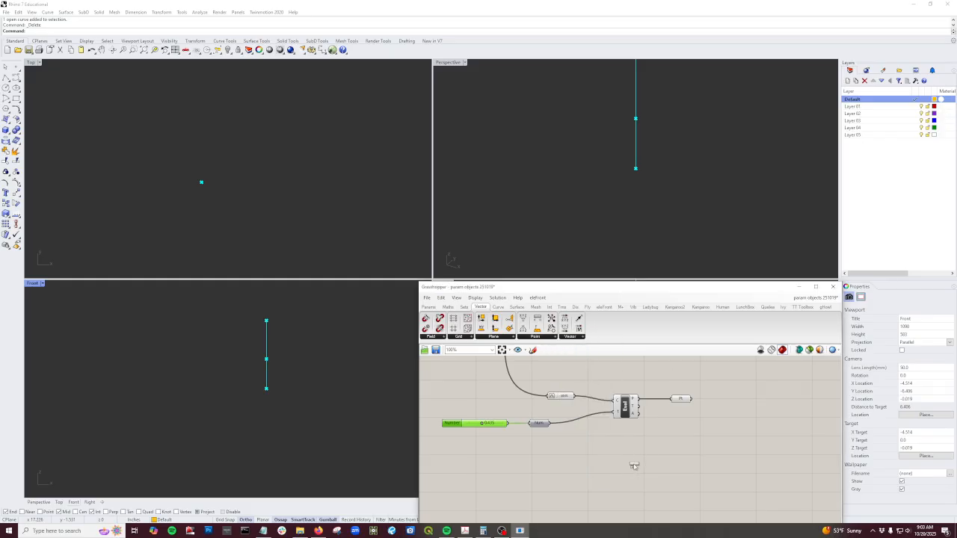
left_click(626, 461)
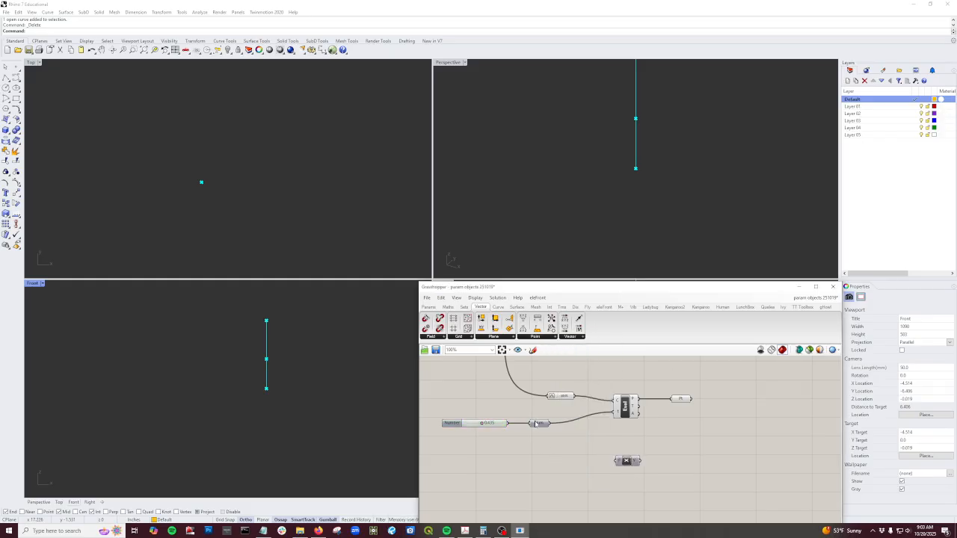
Step: Rename the Number parameter feeding Evaluate Curve as paramOnCrv
scroll(539, 423, "up", 2)
right_click(538, 423)
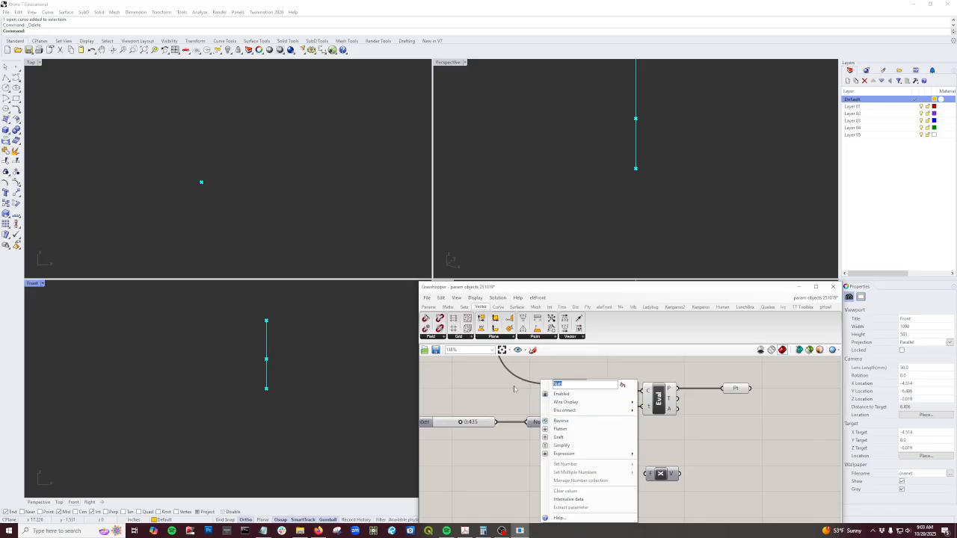
type("d")
key("Return")
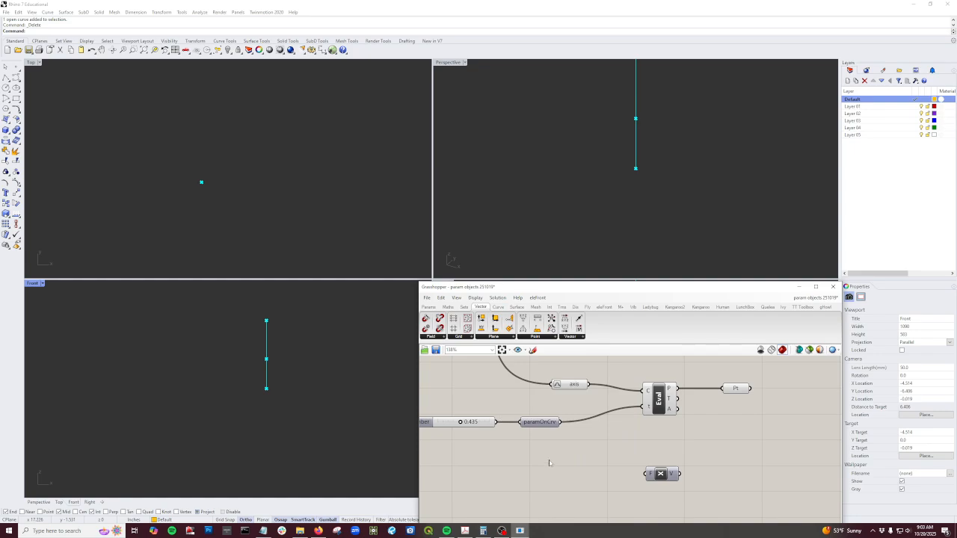
Step: Duplicate the number slider with its connected paramOnCrv parameter, and place the copies below the originals beside Unit X
left_click_drag(549, 463, 433, 407)
right_click_drag(522, 460, 569, 432)
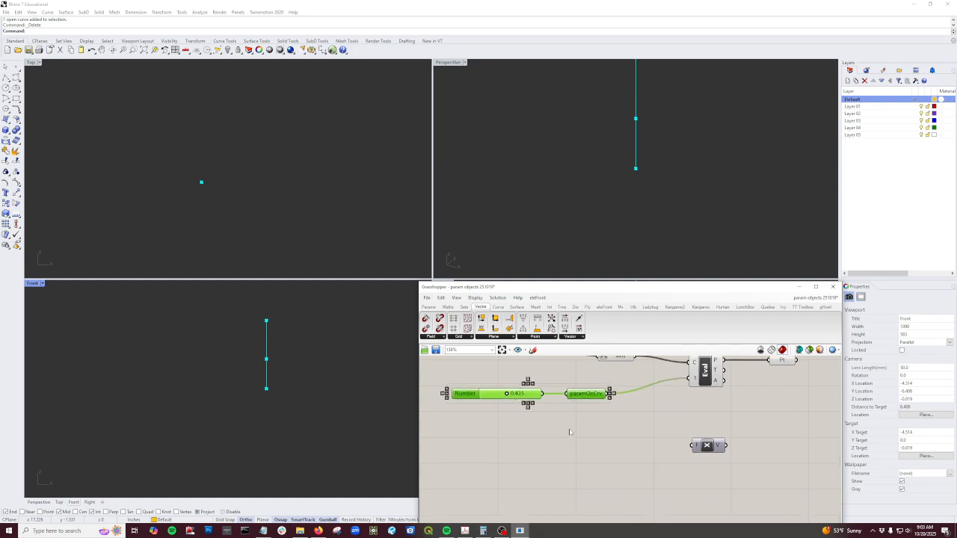
key("ctrl+c")
key("ctrl+v")
left_click_drag(592, 401, 594, 453)
left_click(588, 474)
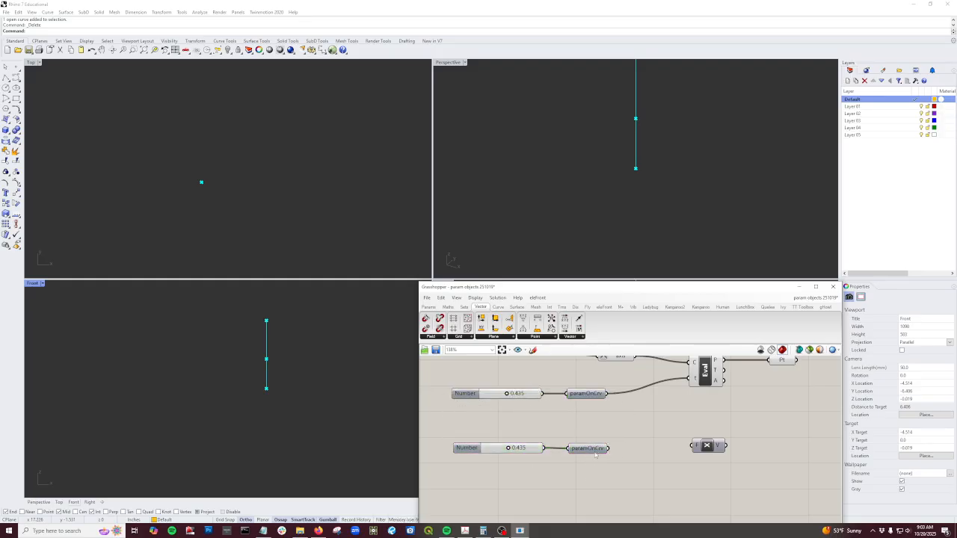
Step: Rename the copied Number parameter as distFromAxis and the original one as paramOnAxis
right_click(595, 449)
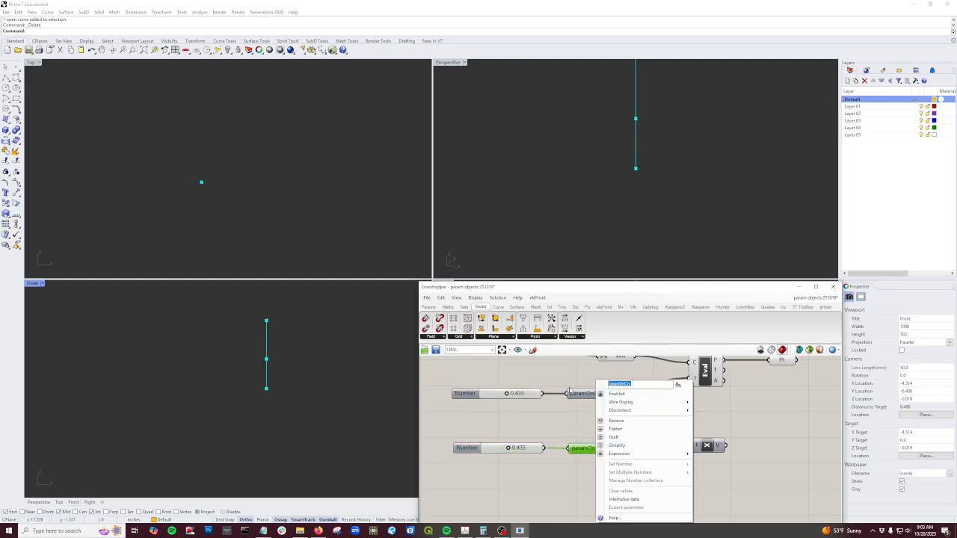
type("distFrontPa")
left_click(564, 422)
left_click(581, 393)
right_click(587, 393)
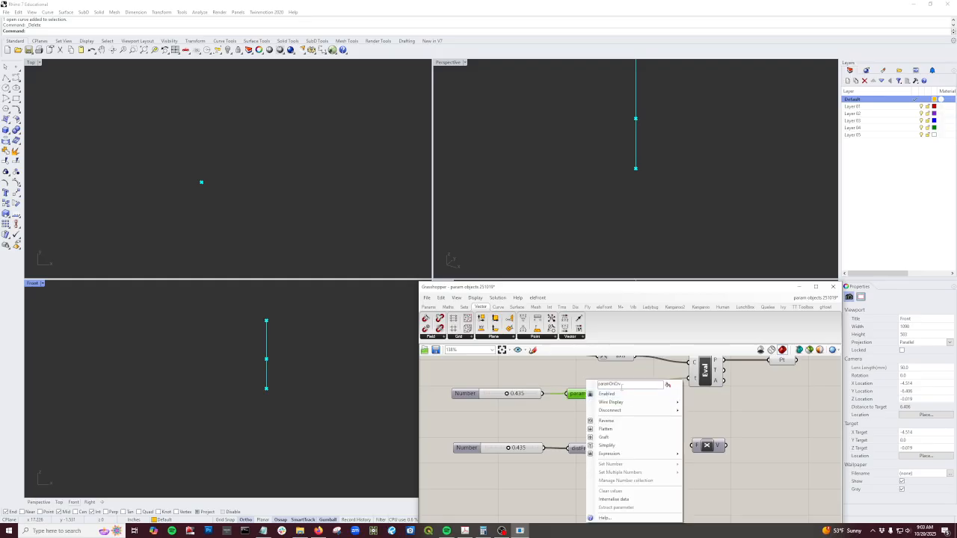
key("BackSpace")
key("BackSpace")
key("BackSpace")
type("Axis")
left_click(581, 457)
Step: Set the maximum of the slider feeding distFromAxis to 12
left_click(464, 449)
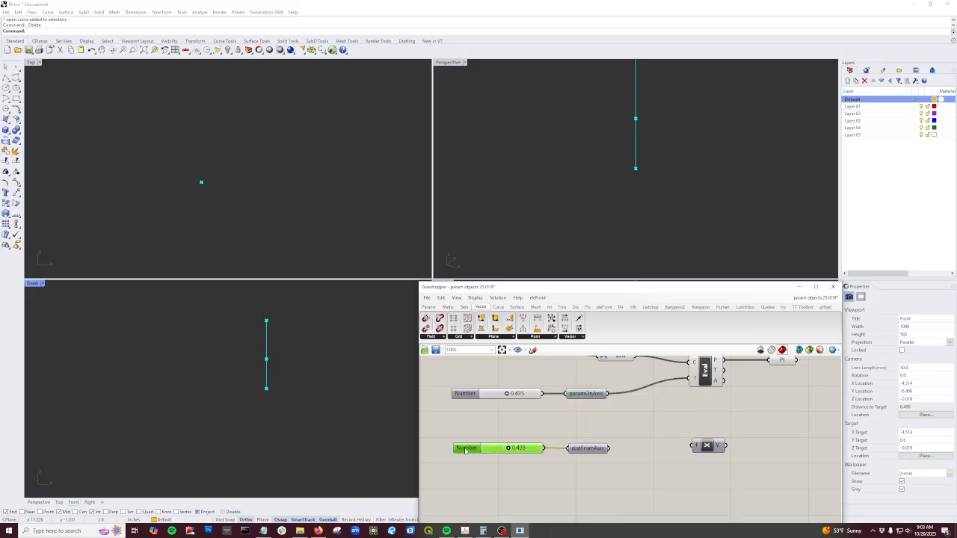
right_click(468, 449)
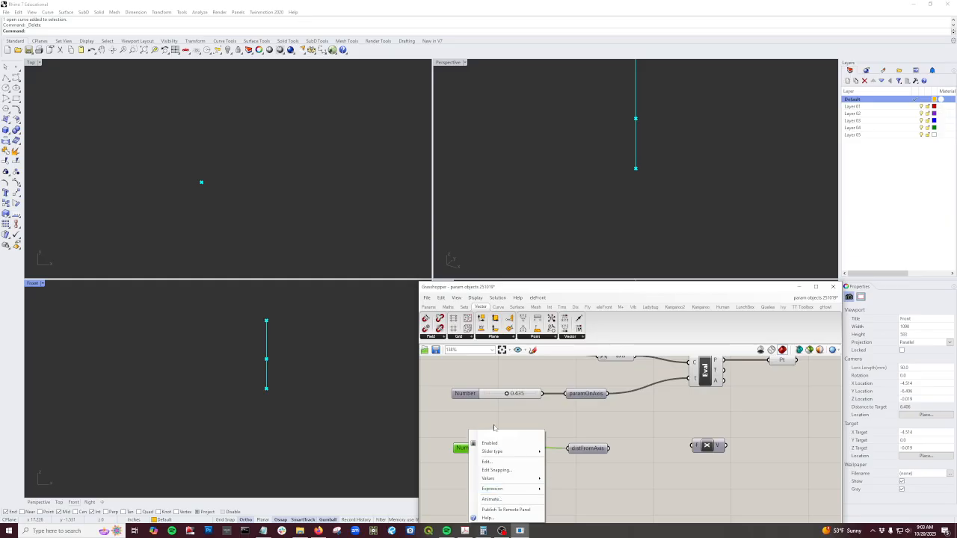
left_click(486, 461)
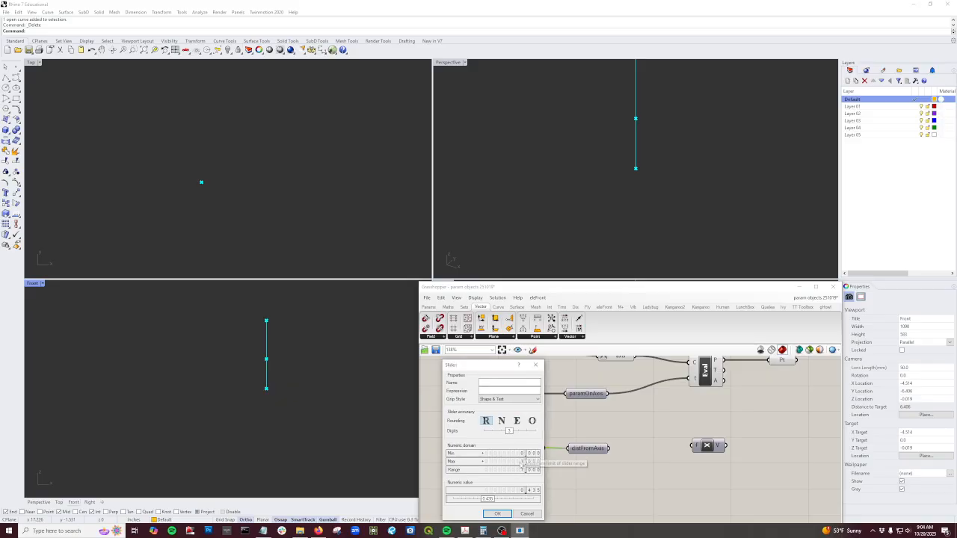
double_click(486, 461)
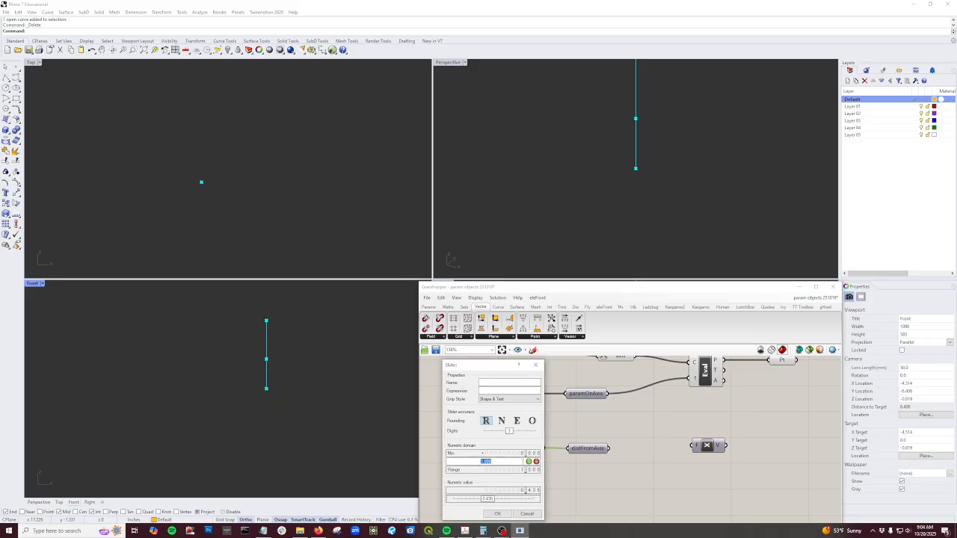
type("12")
left_click(529, 462)
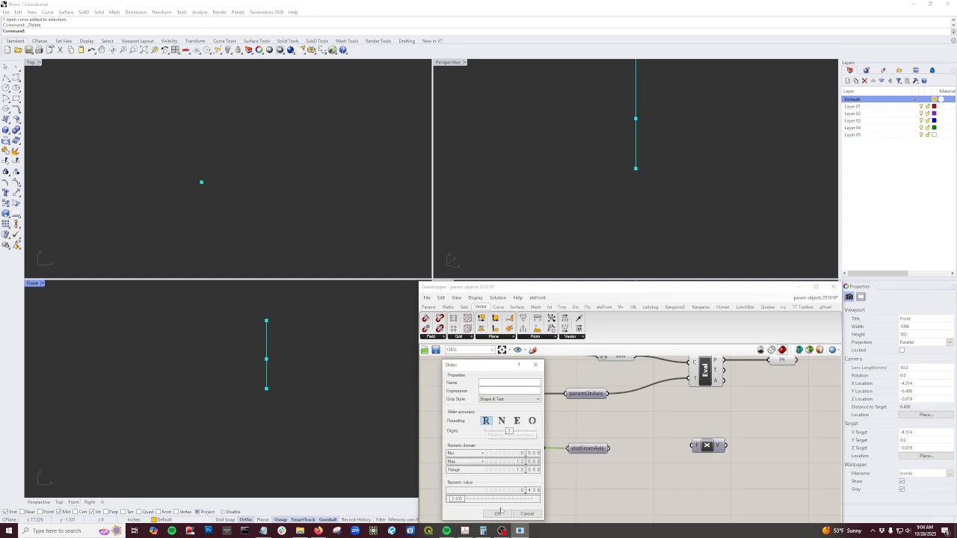
left_click(500, 513)
scroll(616, 462, "down", 2)
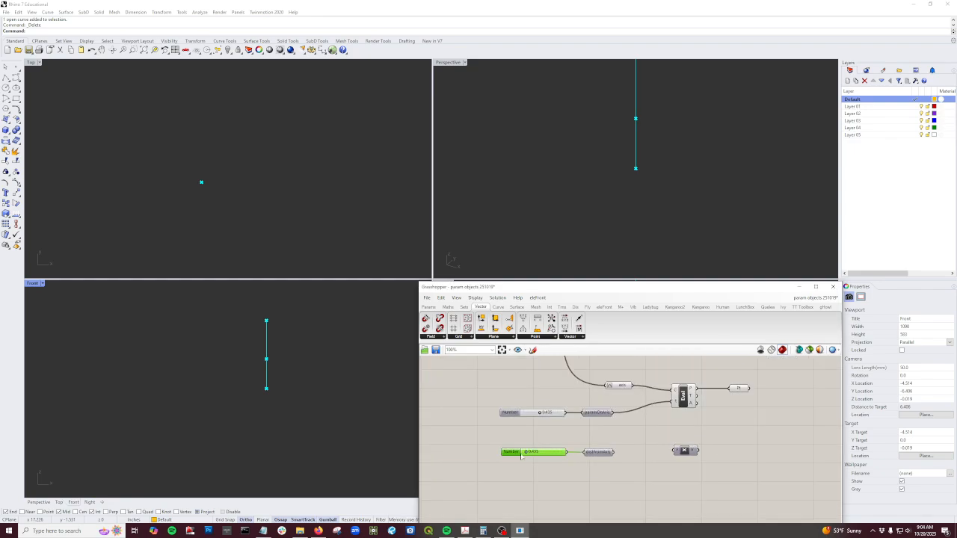
Step: Connect the distFromAxis parameter to Unit X's F input
scroll(521, 457, "up", 3)
left_click_drag(604, 452, 699, 450)
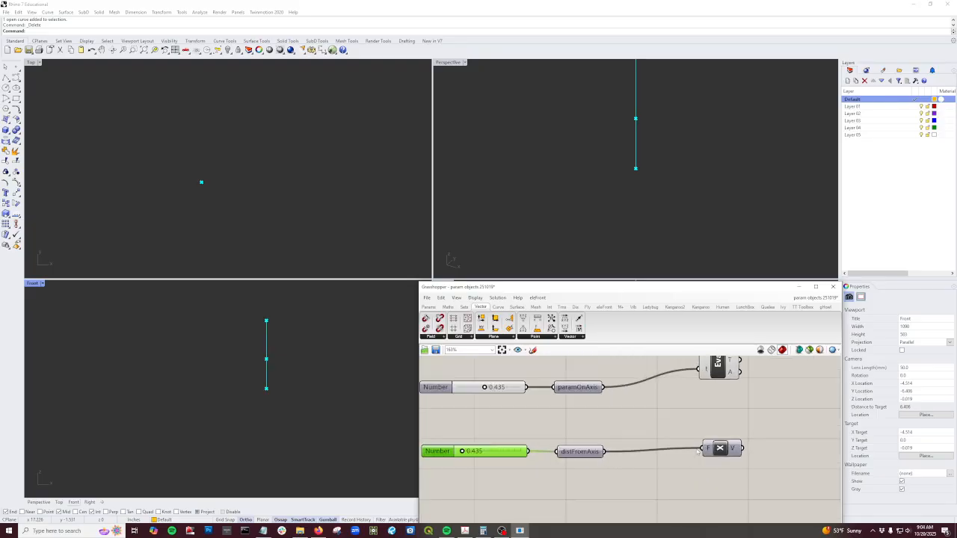
scroll(703, 444, "down", 2)
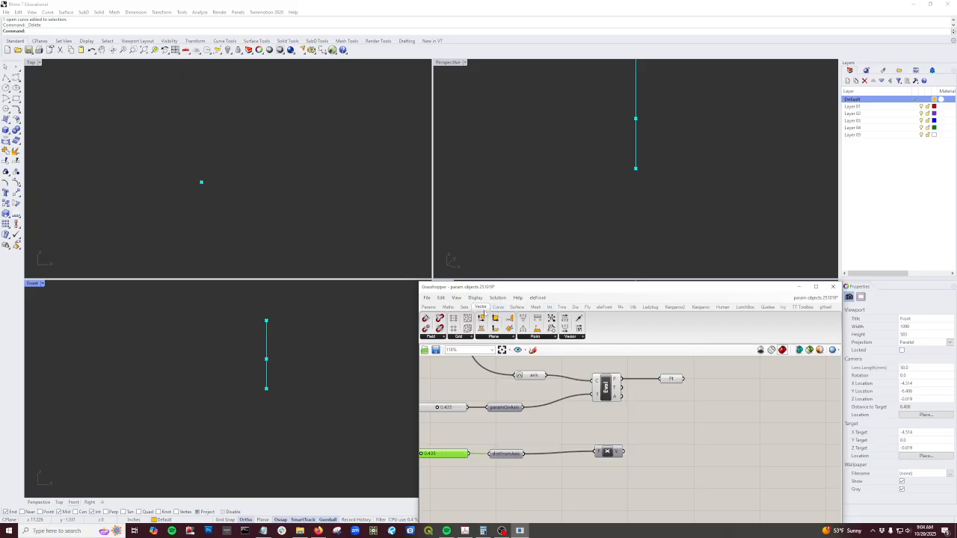
Step: Add a Move component, connecting the Point parameter to its G input and Unit X's output to its T input
left_click(561, 307)
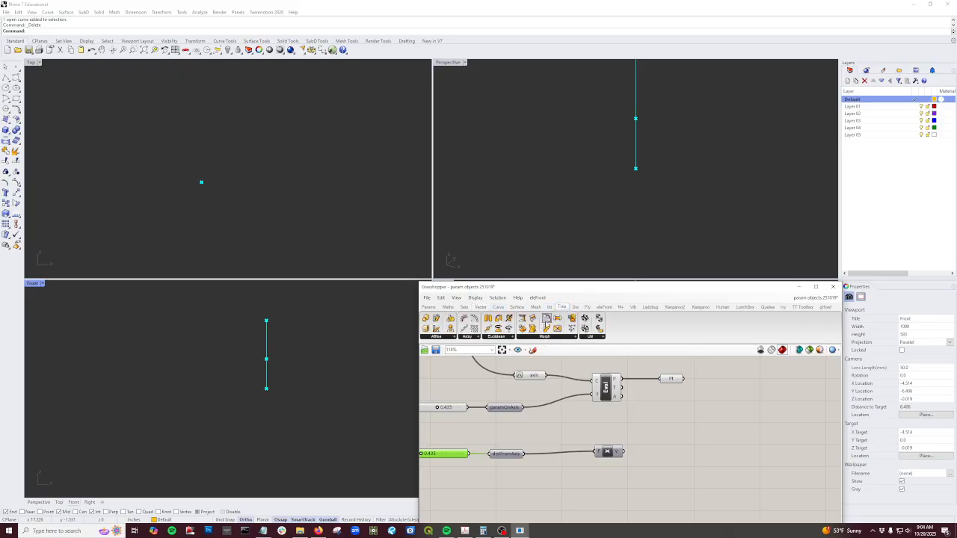
left_click(494, 336)
left_click(502, 363)
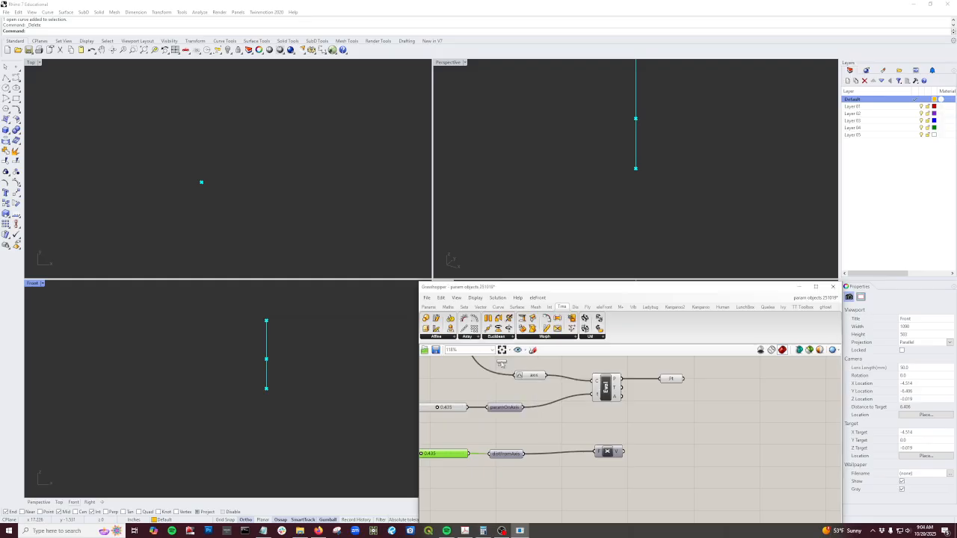
left_click(718, 429)
left_click_drag(684, 379, 700, 423)
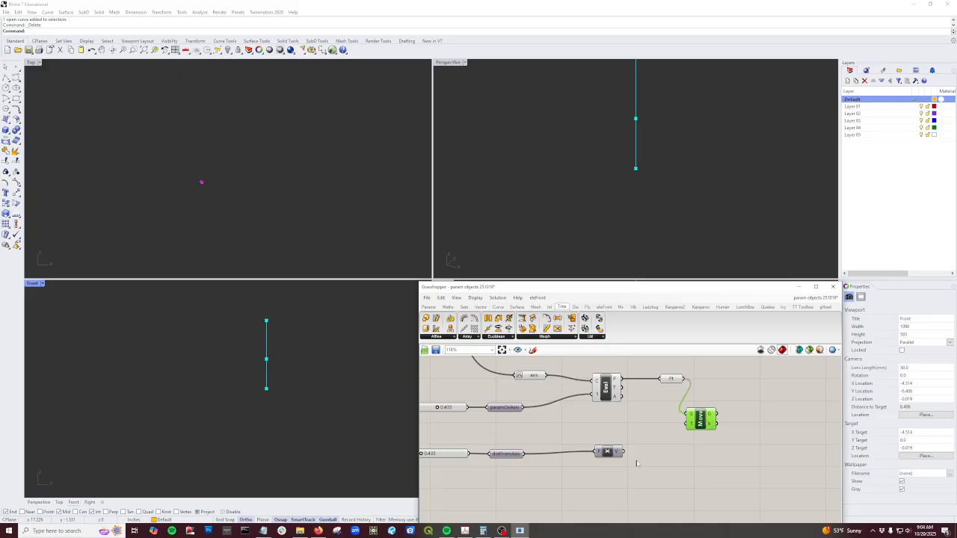
scroll(636, 464, "up", 1)
left_click_drag(618, 450, 689, 423)
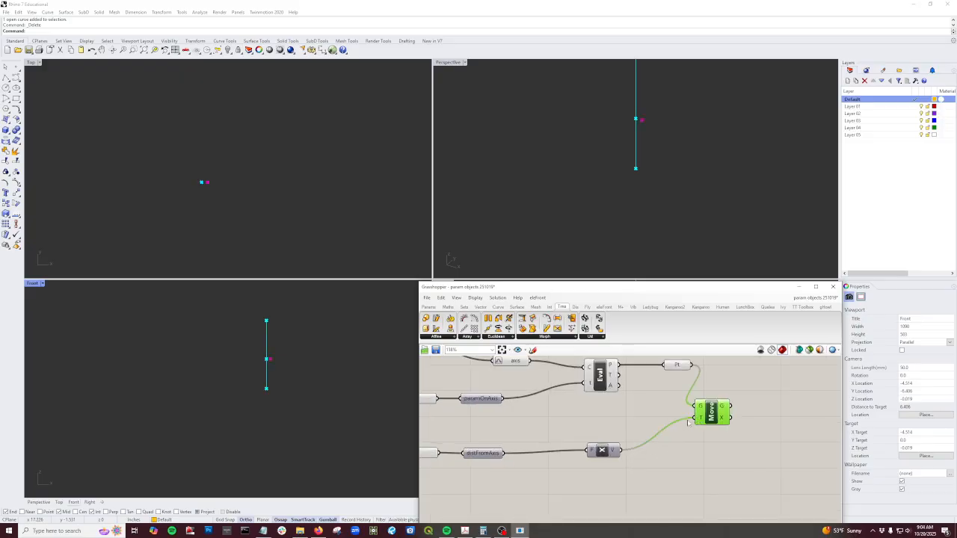
Step: Raise the slider feeding distFromAxis to about 3.9
right_click_drag(516, 484, 636, 463)
scroll(504, 436, "up", 1)
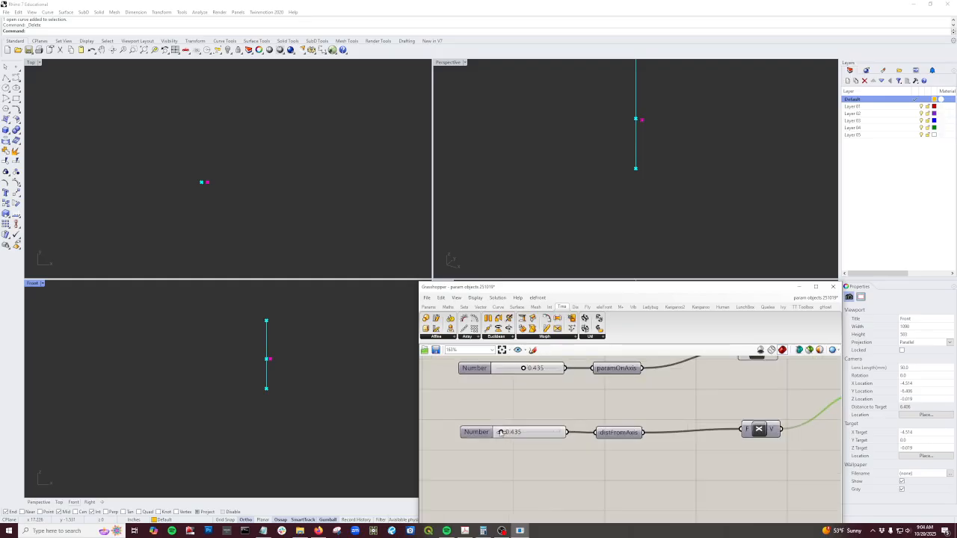
left_click_drag(499, 432, 521, 438)
scroll(562, 463, "down", 1)
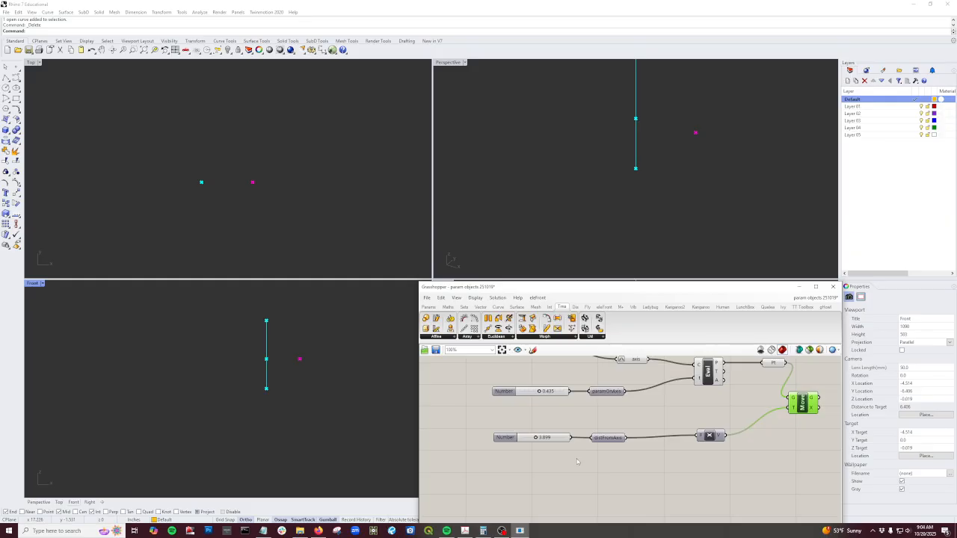
Step: Turn off the preview of the axis parameter, Evaluate Curve and the Point parameter
scroll(576, 459, "down", 1)
right_click_drag(706, 414, 680, 451)
mouse_move(746, 383)
right_mouse_down()
mouse_move(703, 393)
mouse_move(757, 384)
right_mouse_up()
left_click_drag(762, 384, 590, 449)
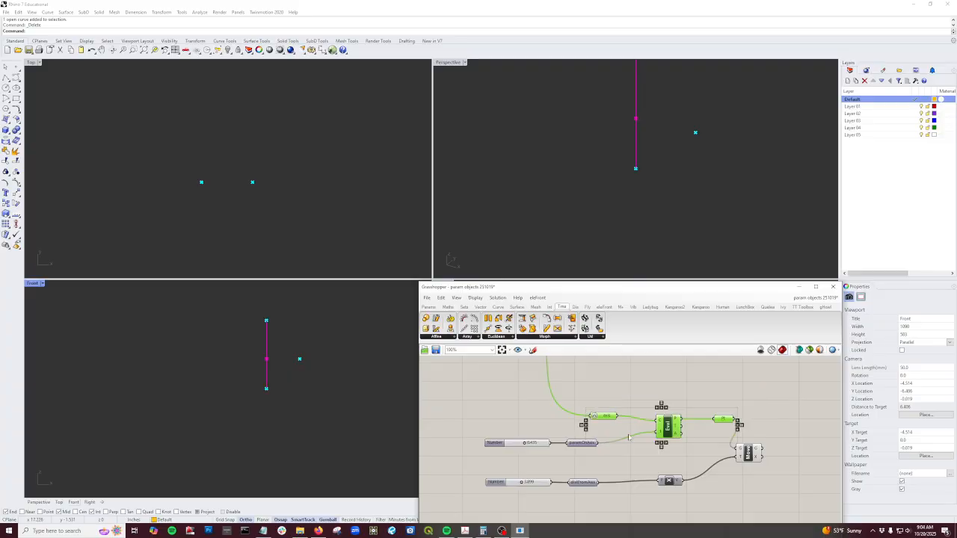
middle_click(683, 437)
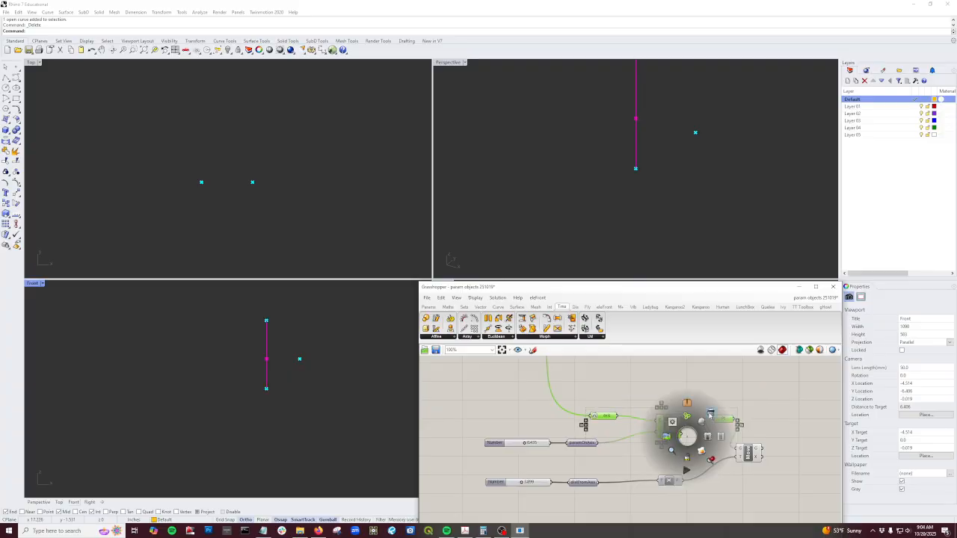
left_click(711, 416)
left_click(702, 449)
scroll(703, 442, "down", 2)
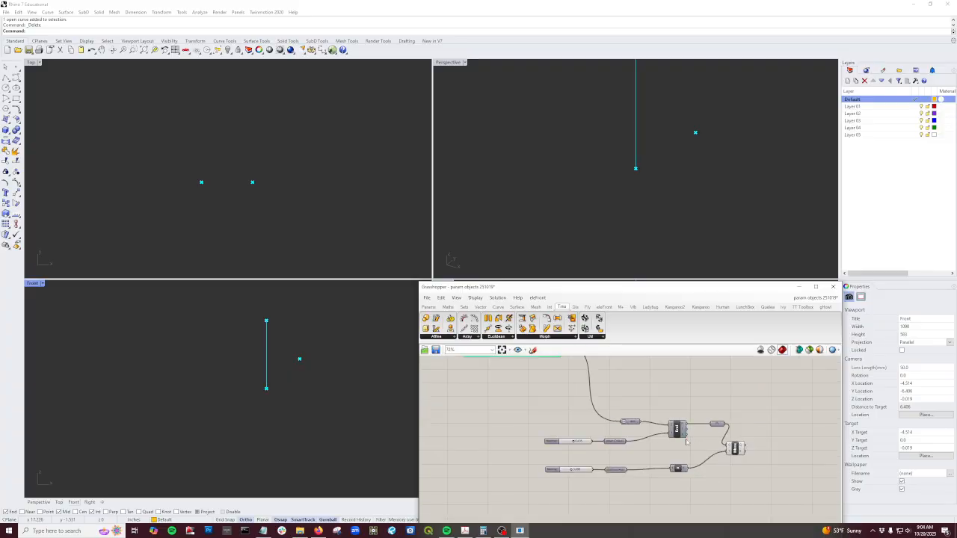
Step: Increase the distFromAxis slider and lower the paramOnAxis slider toward its minimum to reposition the moved point
left_click_drag(718, 428, 707, 431)
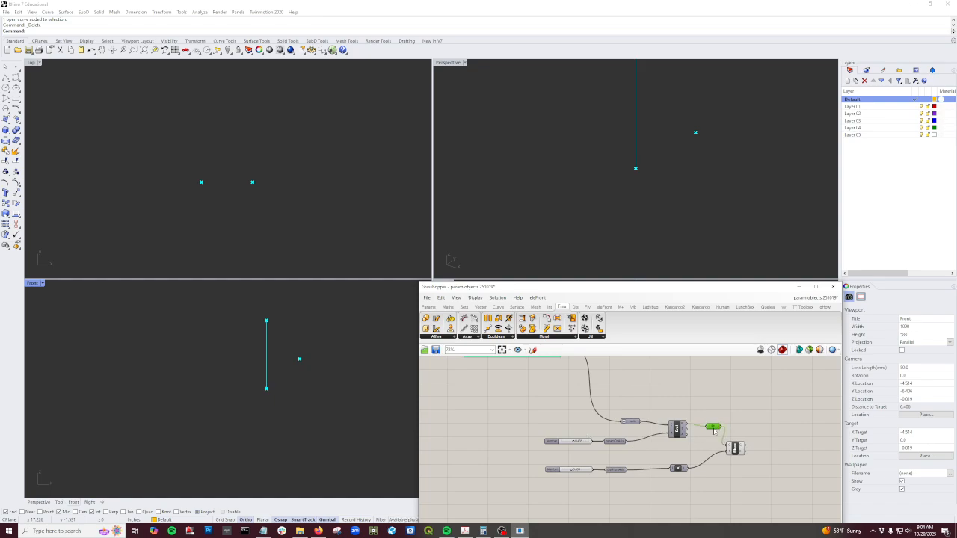
scroll(643, 478, "up", 4)
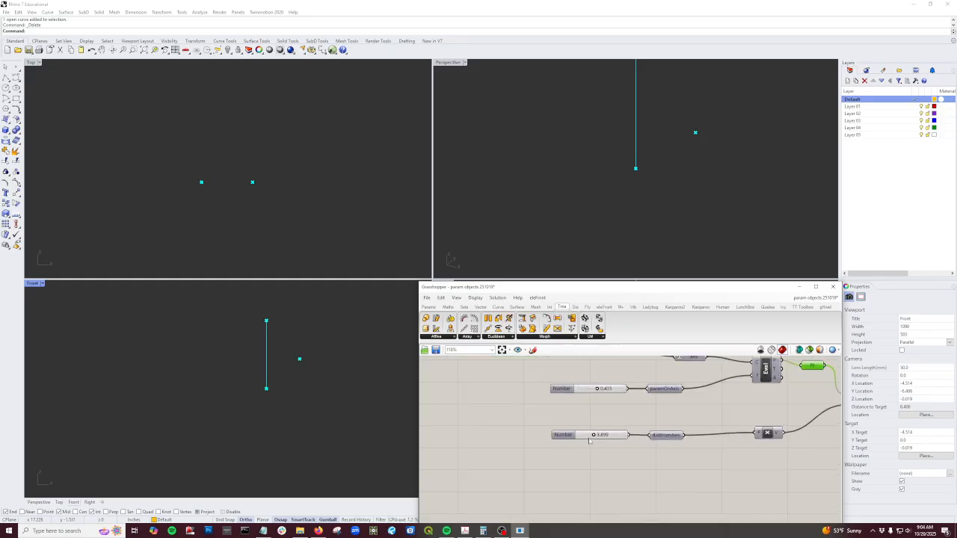
mouse_move(595, 436)
left_mouse_down()
mouse_move(580, 435)
mouse_move(604, 436)
left_mouse_up()
left_click_drag(596, 389, 576, 391)
scroll(594, 448, "down", 4)
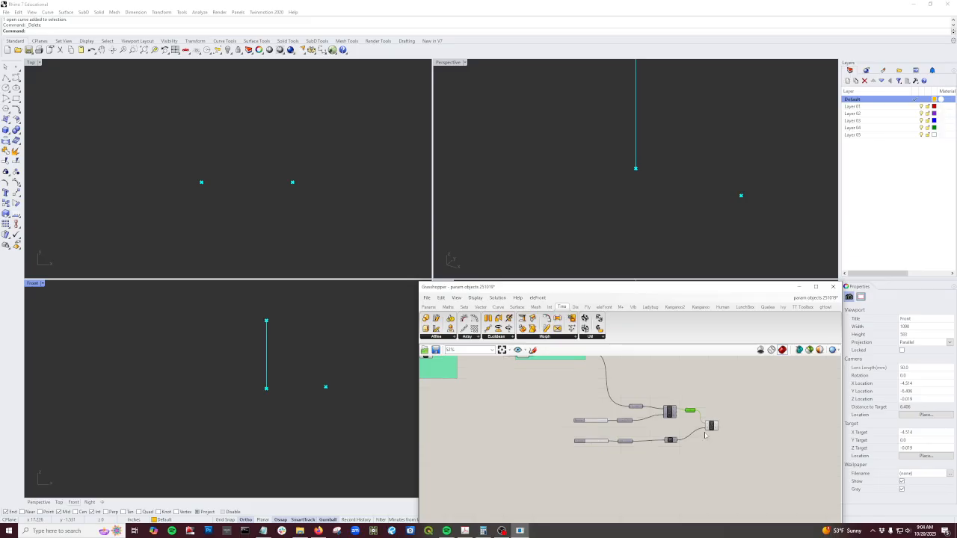
Step: Add a Point parameter fed by the Move component's geometry output and name it profilePoints
scroll(706, 432, "up", 2)
left_click_drag(710, 427, 707, 424)
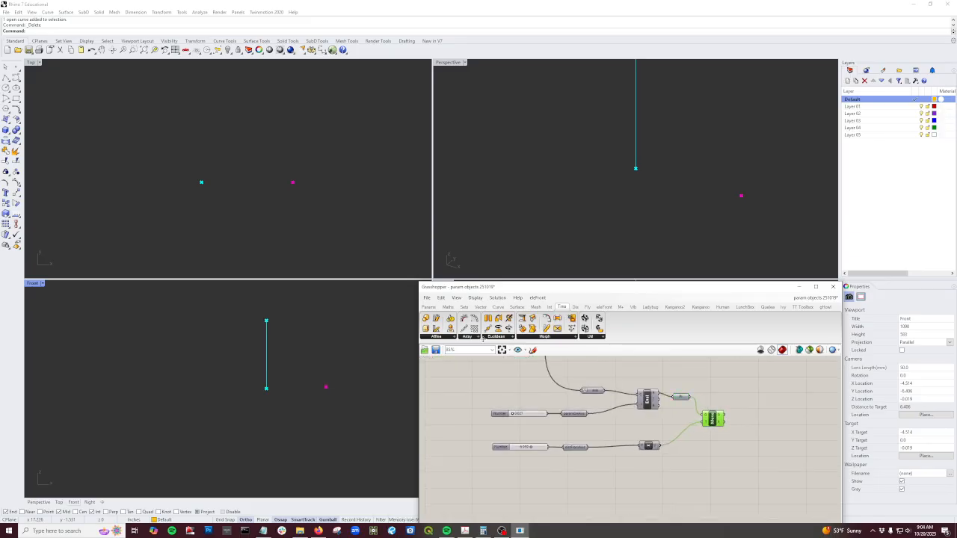
left_click(427, 307)
left_click_drag(426, 318, 764, 419)
right_click(764, 420)
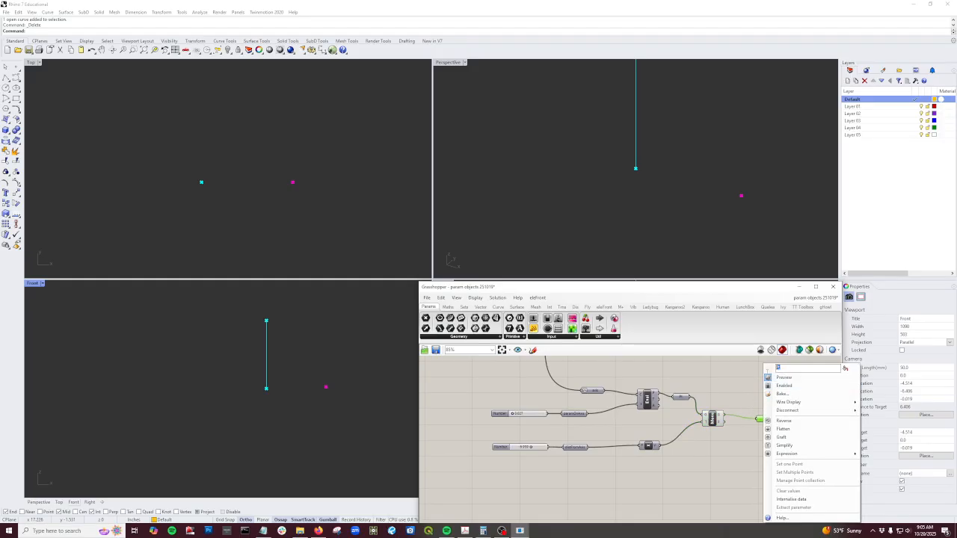
type("profilePoints")
key("Return")
Step: Try duplicating the whole point-evaluation chain below the original and raise the copy's paramOnAxis slider while lowering its distFromAxis slider
scroll(597, 460, "down", 3)
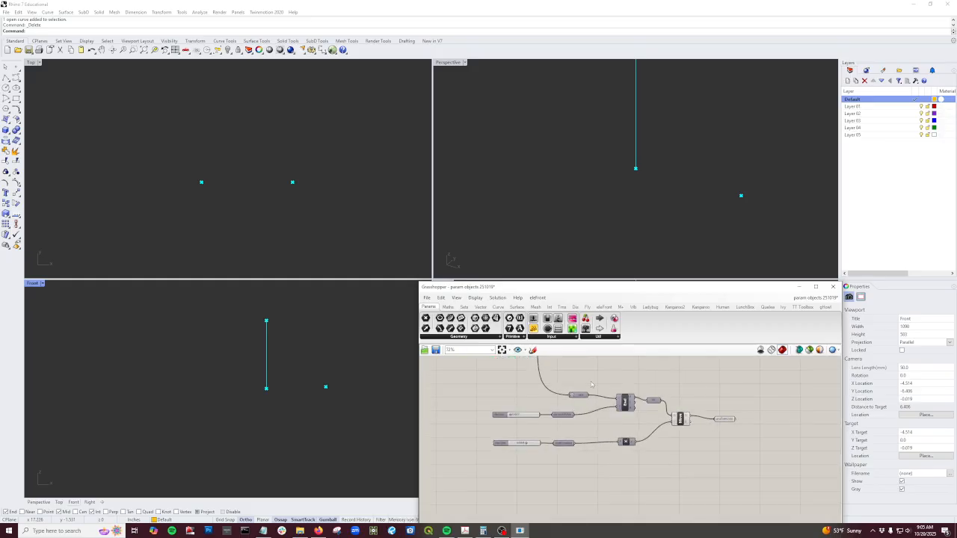
left_click_drag(468, 382, 759, 475)
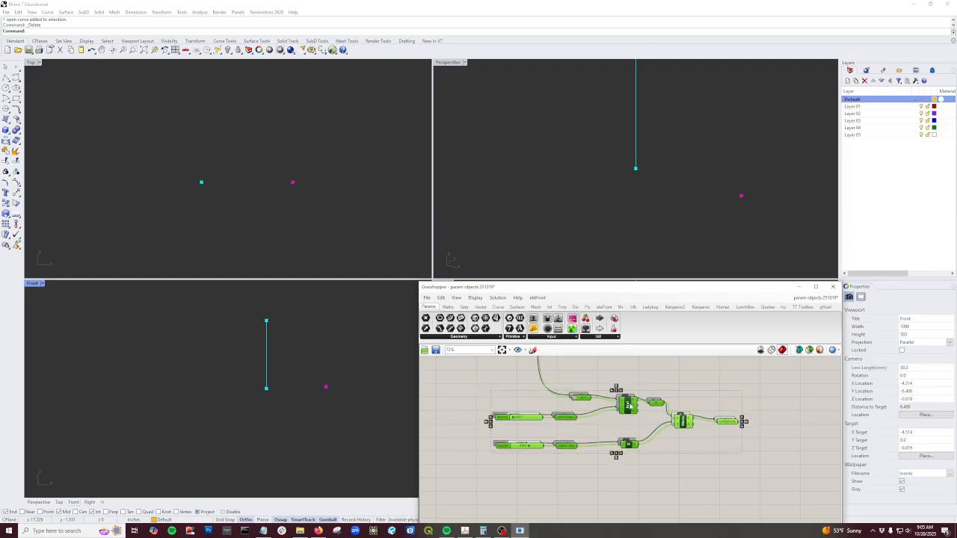
left_click_drag(630, 406, 636, 485, "alt")
left_click(714, 466)
right_click_drag(741, 459, 777, 405)
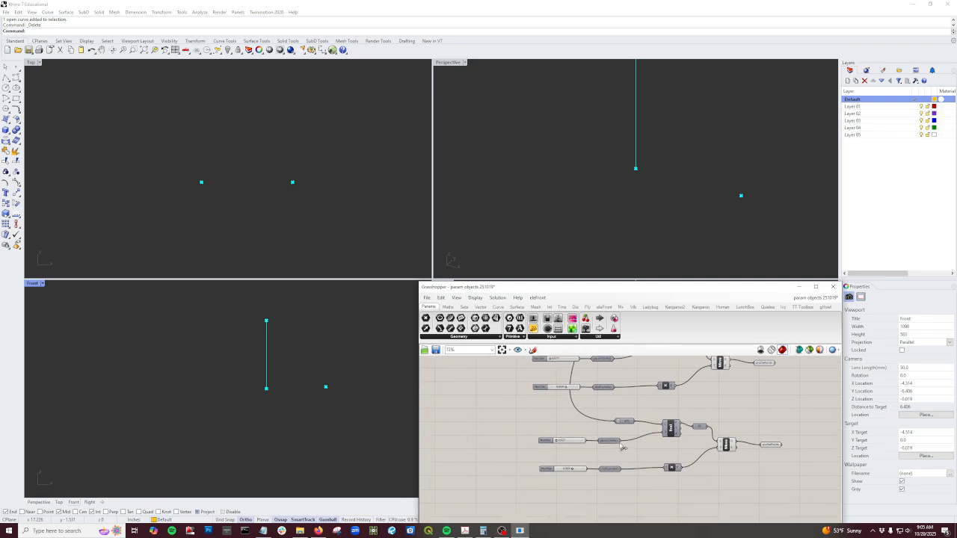
scroll(622, 446, "up", 2)
left_click_drag(546, 436, 558, 438)
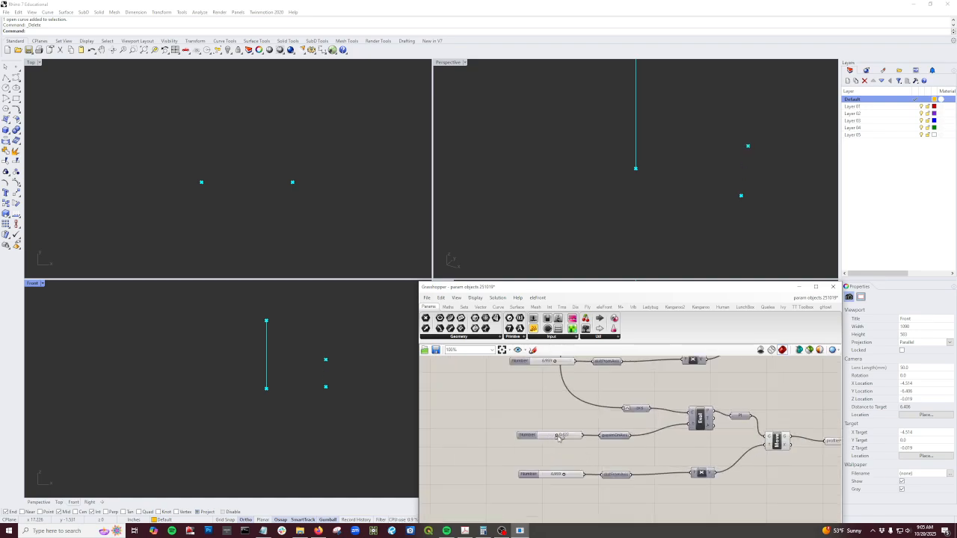
mouse_move(566, 476)
left_mouse_down()
mouse_move(547, 476)
mouse_move(556, 476)
left_mouse_up()
scroll(575, 449, "down", 3)
scroll(597, 456, "down", 1)
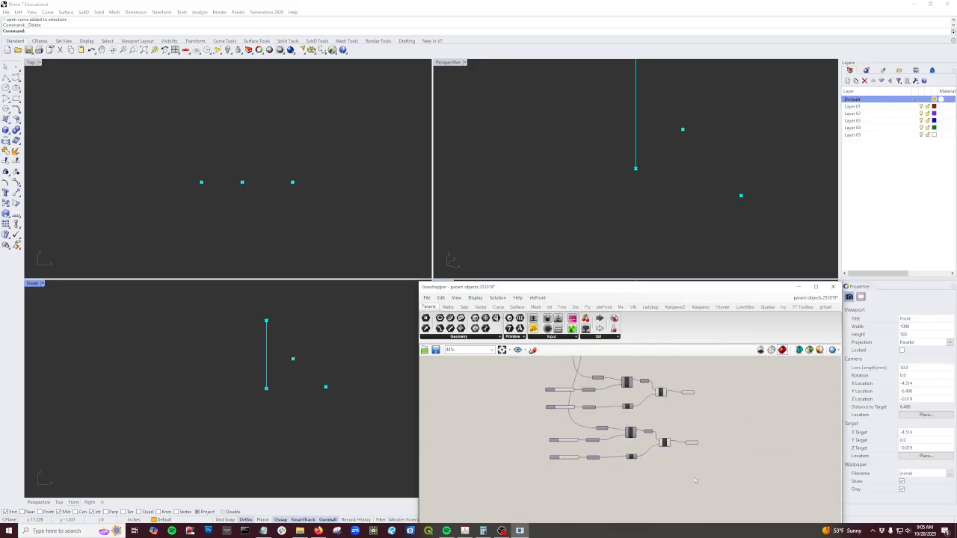
Step: Delete the duplicated chain of sliders and components
left_click_drag(748, 479, 529, 424)
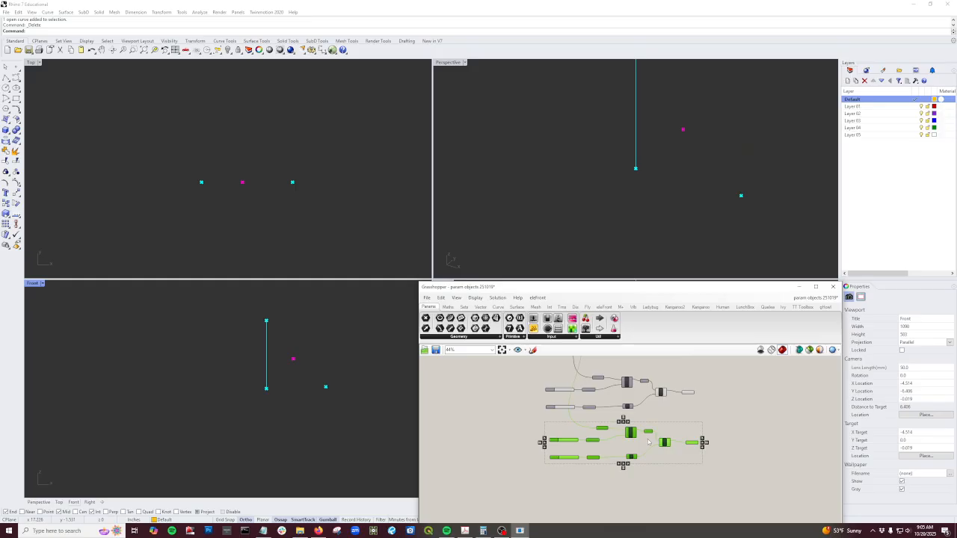
key("Delete")
scroll(617, 433, "up", 4)
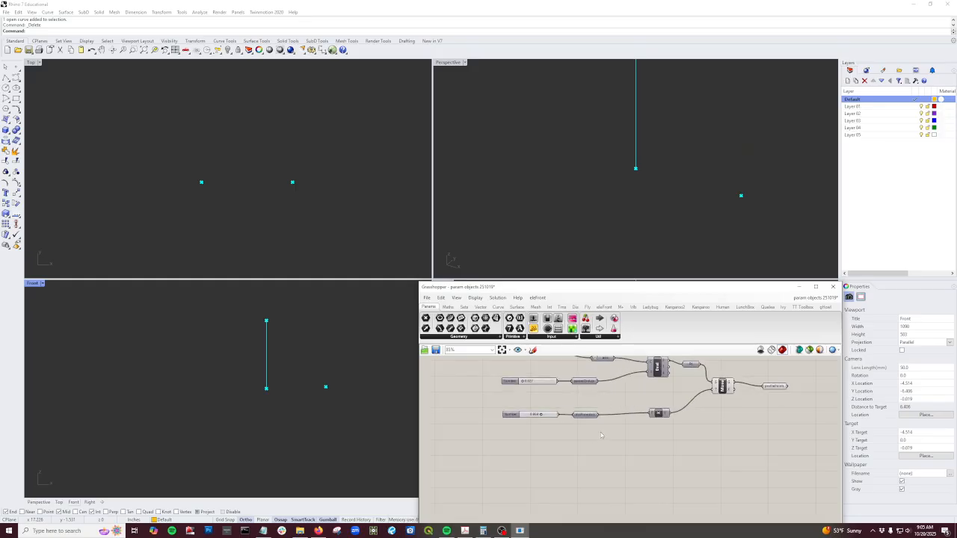
Step: Make room for more sliders by moving the distFromAxis chain lower and shifting the paramOnAxis slider away from its parameter
scroll(600, 434, "up", 1)
left_click_drag(692, 475, 555, 496)
left_click(573, 423)
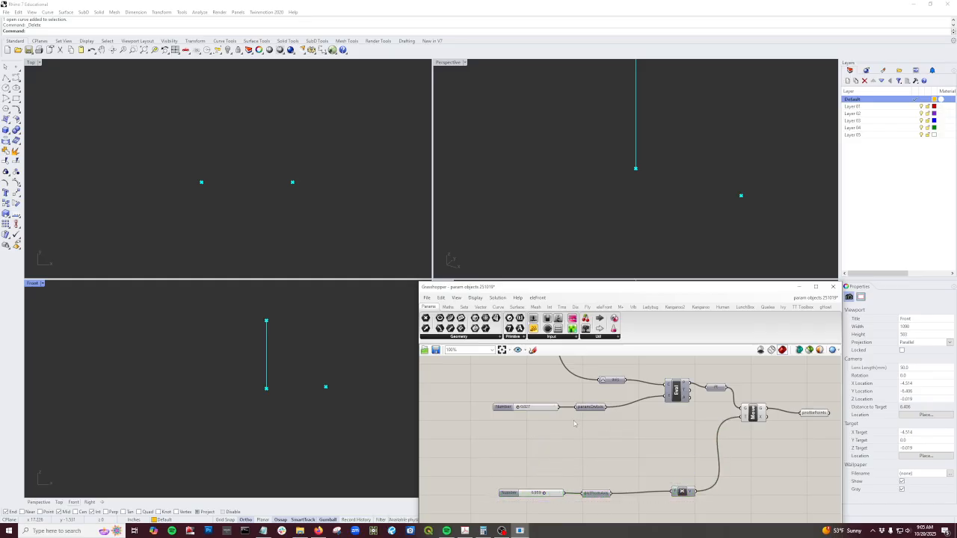
scroll(576, 415, "up", 1)
left_click_drag(542, 409, 512, 398)
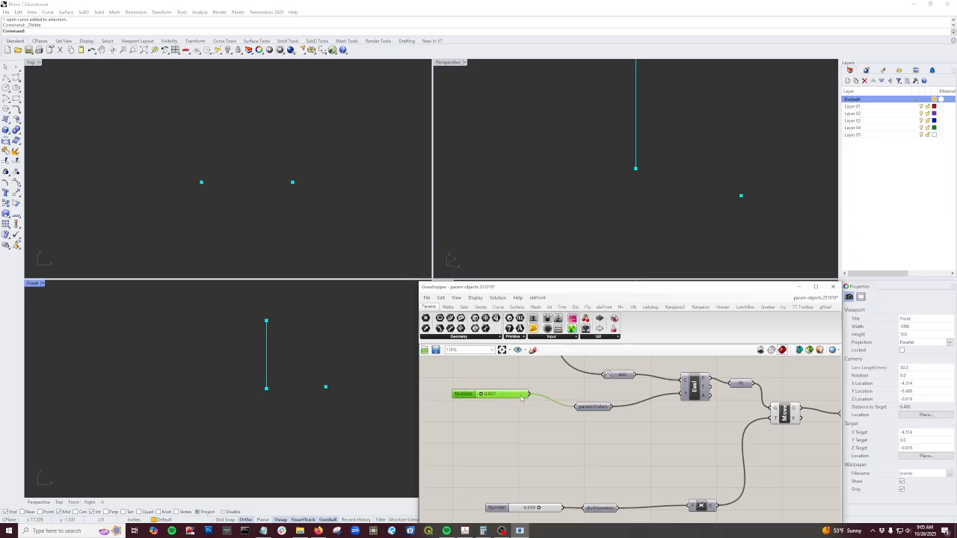
Step: Duplicate the paramOnAxis slider three times and connect the copies to paramOnAxis alongside the original
key("ctrl+c")
key("ctrl+v")
key("ctrl+v")
key("ctrl+v")
left_click_drag(516, 407, 580, 408)
scroll(543, 410, "up", 1)
left_click_drag(527, 391, 581, 407)
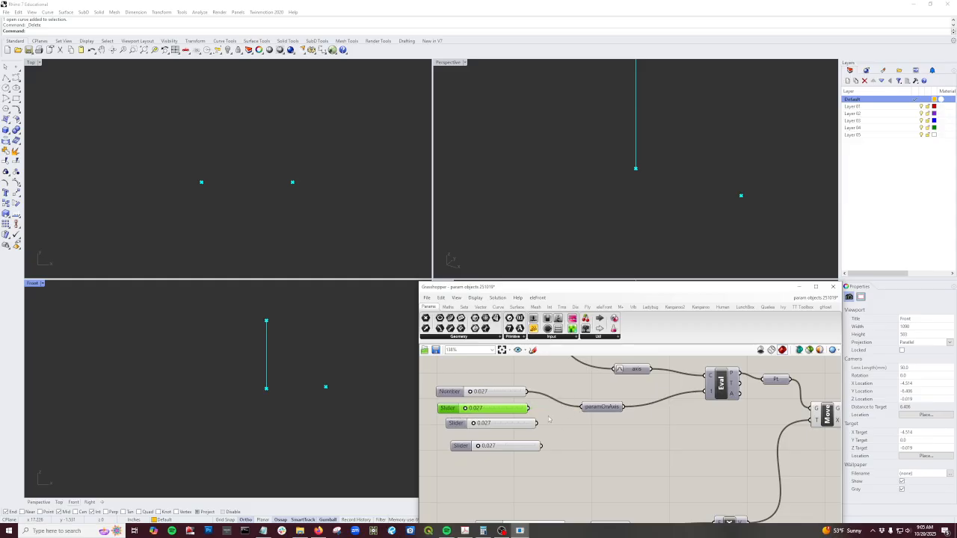
left_click_drag(523, 410, 581, 407)
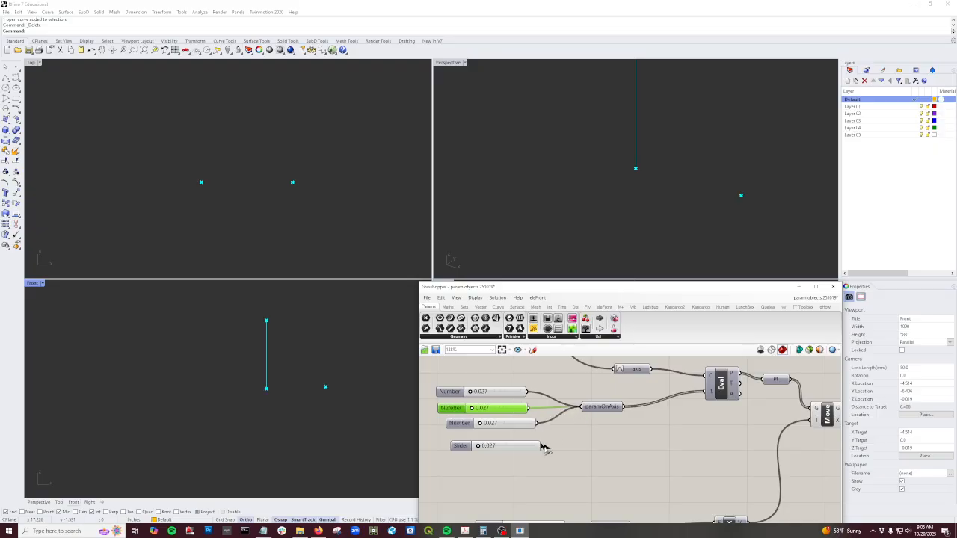
left_click_drag(541, 446, 586, 416, "shift")
Step: Add a fifth copy of the slider and connect it to paramOnAxis with the others
scroll(590, 416, "down", 3)
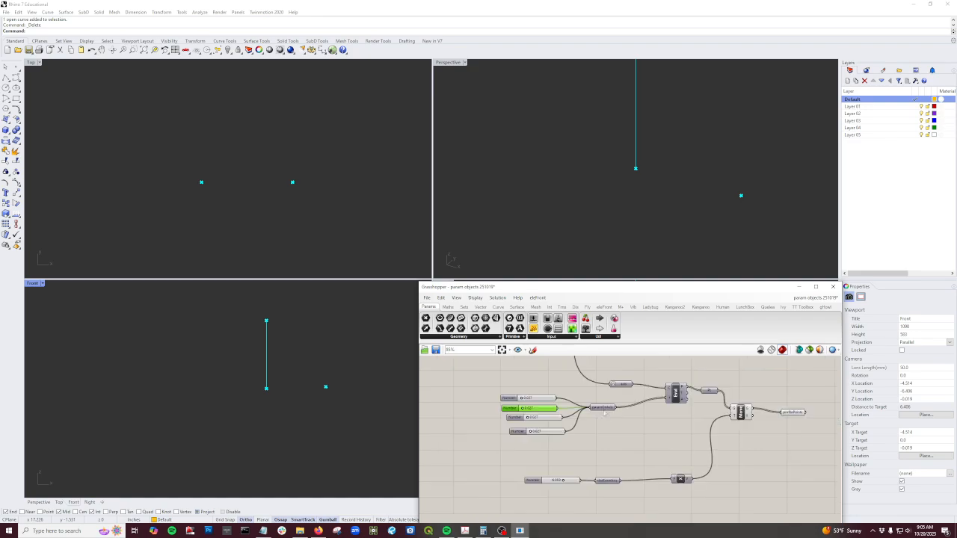
left_click(552, 433)
left_click_drag(551, 433, 597, 411)
key("ctrl+c")
key("ctrl+v")
Step: Duplicate the distFromAxis slider four times below the original and connect the first copy to distFromAxis
right_click_drag(595, 470, 623, 422)
left_click_drag(591, 432, 583, 450)
key("ctrl+c")
key("ctrl+v")
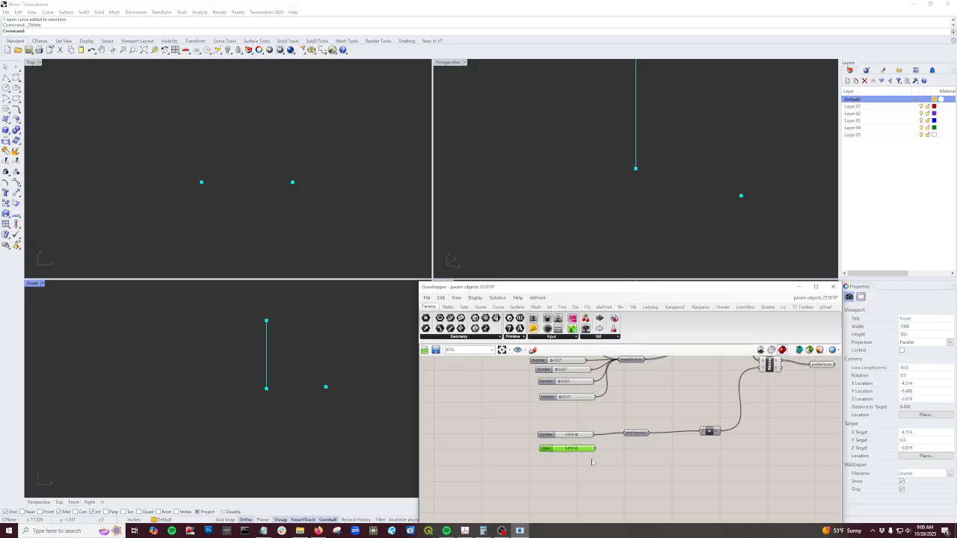
key("ctrl+v")
key("ctrl+v")
key("ctrl+v")
mouse_move(594, 461)
left_mouse_down()
mouse_move(588, 484)
mouse_move(591, 459)
left_mouse_up()
scroll(598, 456, "down", 1)
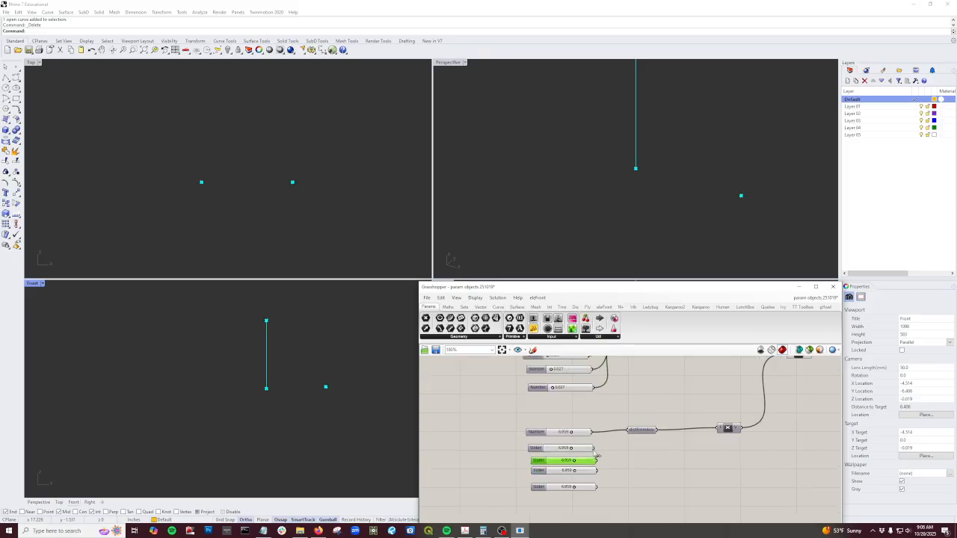
scroll(609, 463, "down", 1)
scroll(608, 460, "down", 2)
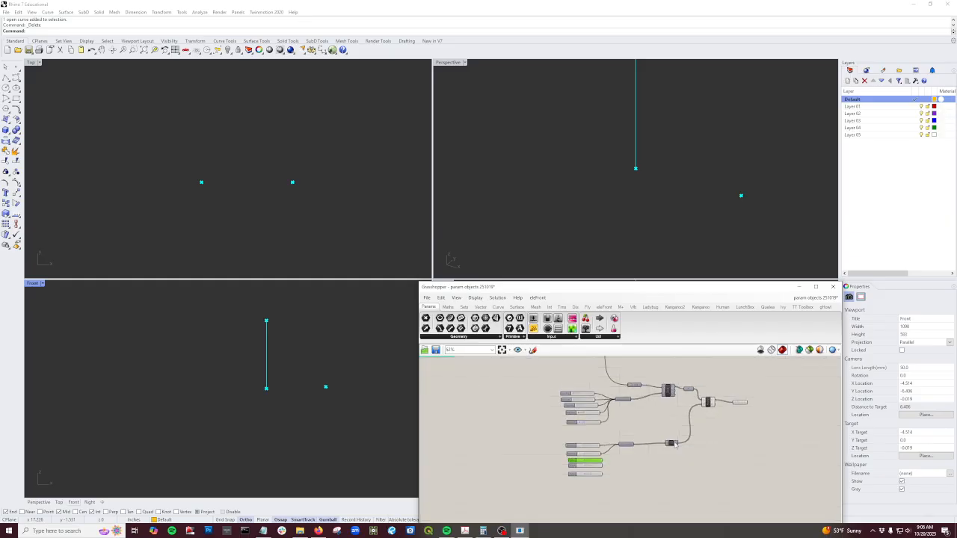
Step: Set the first two paramOnAxis sliders to 0.000 and 0.230 and examine the values held by paramOnAxis
scroll(679, 448, "up", 2)
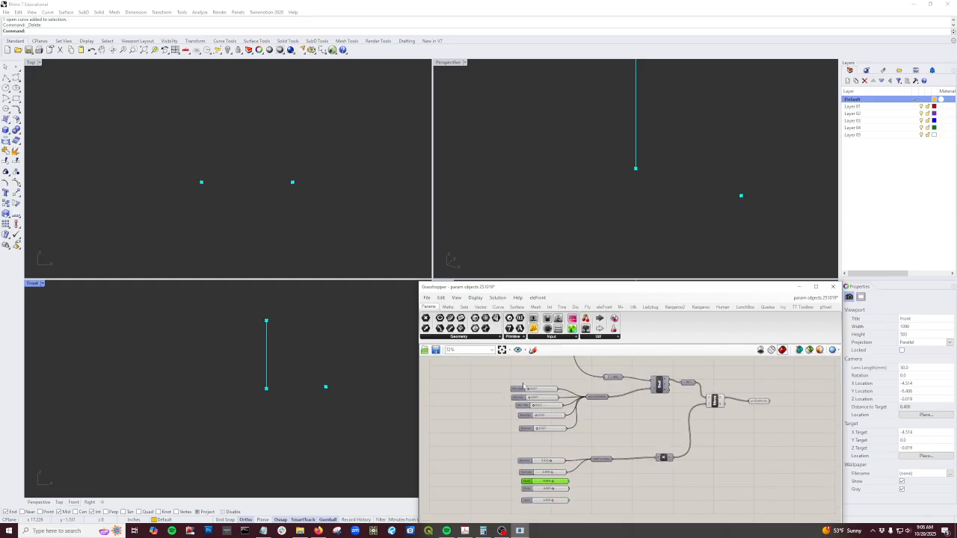
scroll(522, 382, "up", 4)
left_click_drag(523, 382, 537, 401)
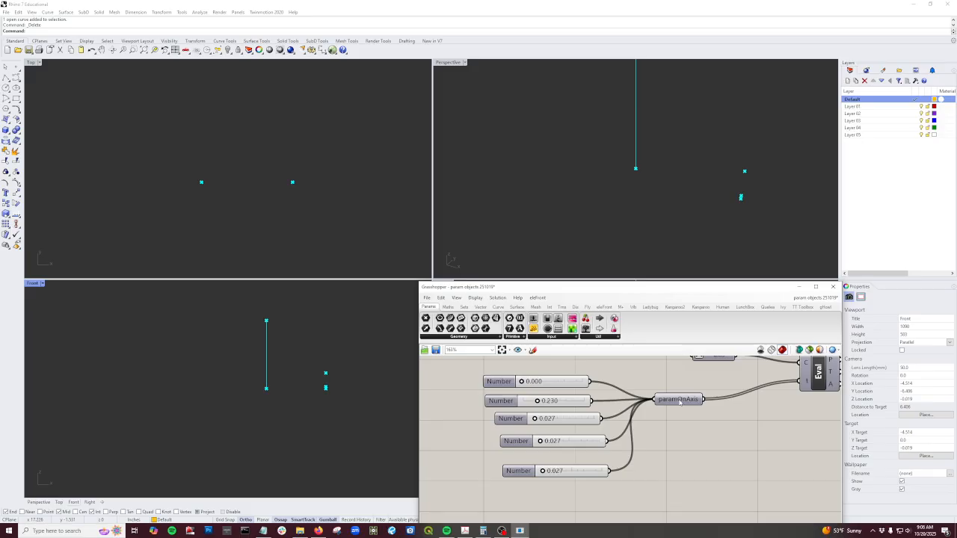
mouse_move(678, 401)
Step: Move the Grasshopper window higher and set the two connected distFromAxis sliders to 2.095 and 6.738
left_click_drag(671, 290, 663, 193)
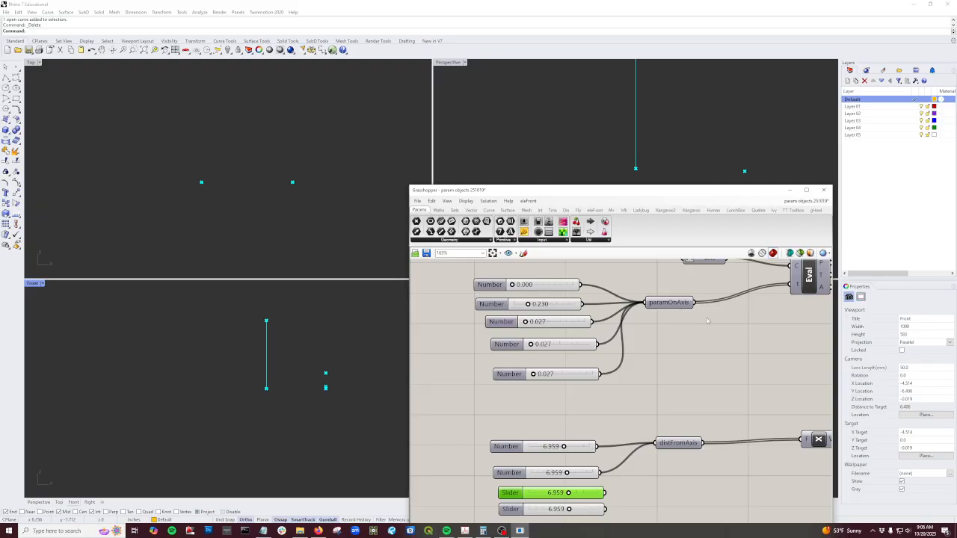
scroll(659, 342, "down", 2)
scroll(683, 465, "up", 2)
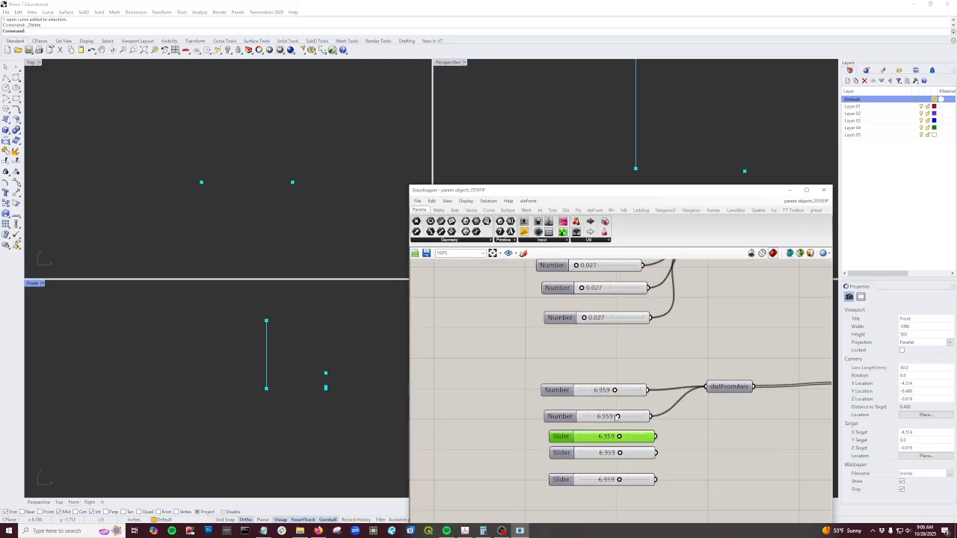
left_click_drag(617, 417, 587, 391)
Step: Examine the paramOnAxis values and turn on the preview of the Point parameter after Evaluate Curve
scroll(635, 409, "down", 4)
mouse_move(661, 323)
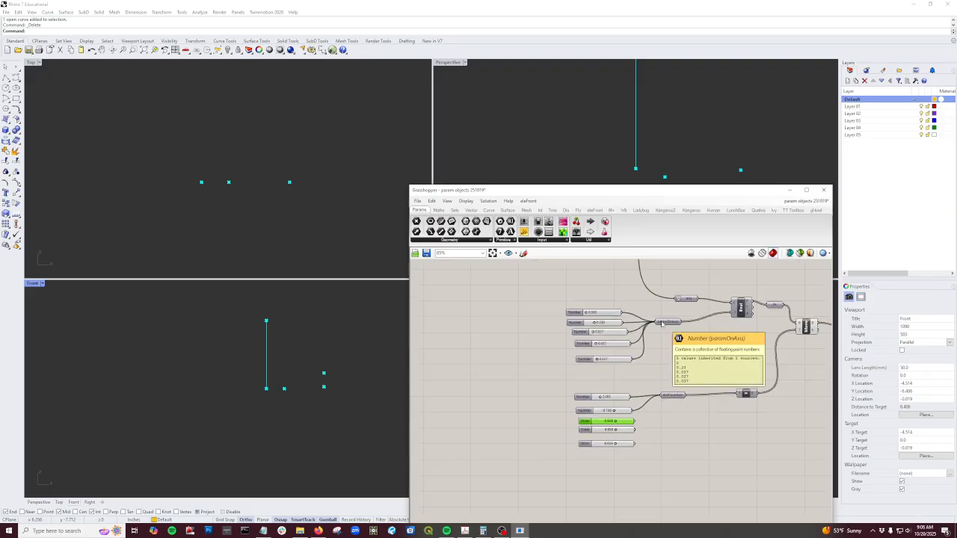
left_click(774, 306)
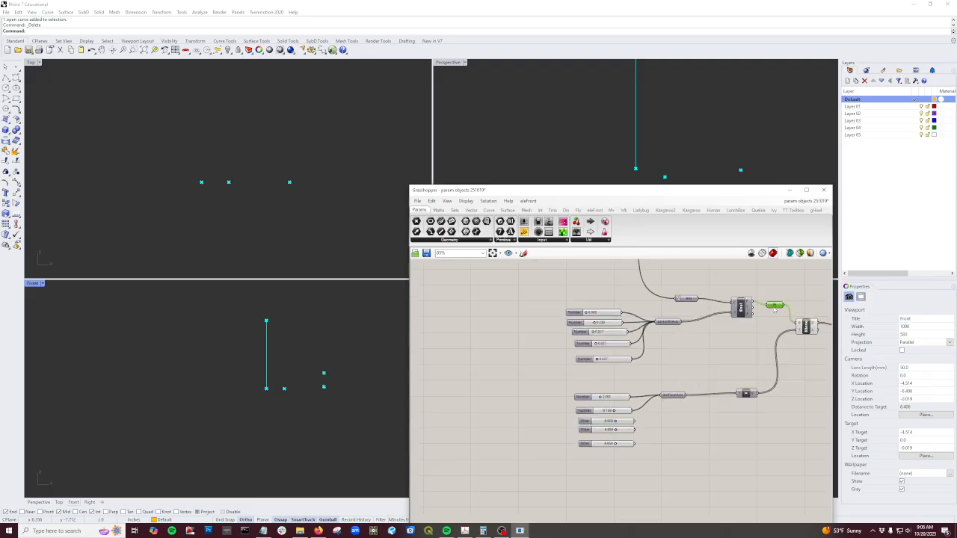
middle_click(774, 306)
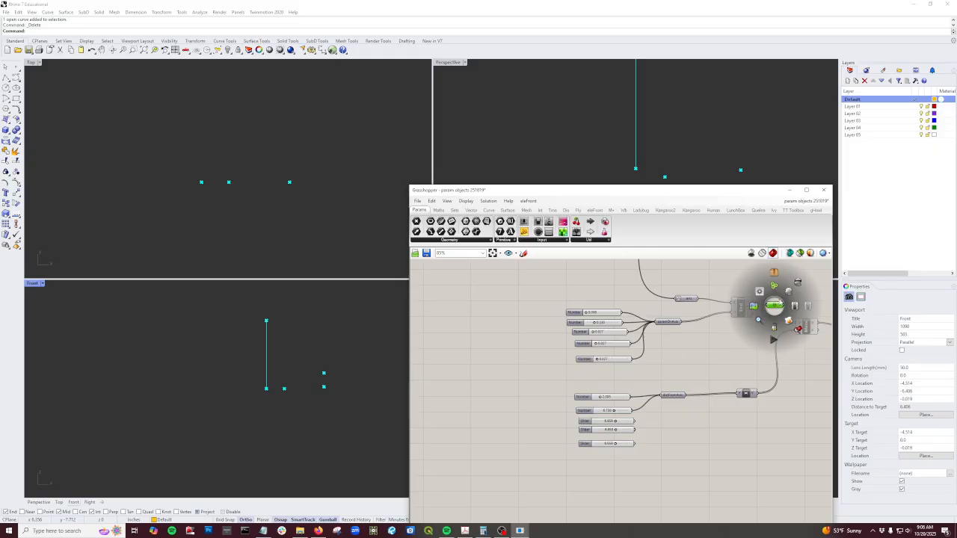
left_click(789, 294)
Step: Set the remaining three paramOnAxis sliders to 0.475, 0.672 and 0.850, and examine the Point parameter's coordinates
scroll(610, 337, "up", 4)
left_click_drag(572, 329, 620, 350)
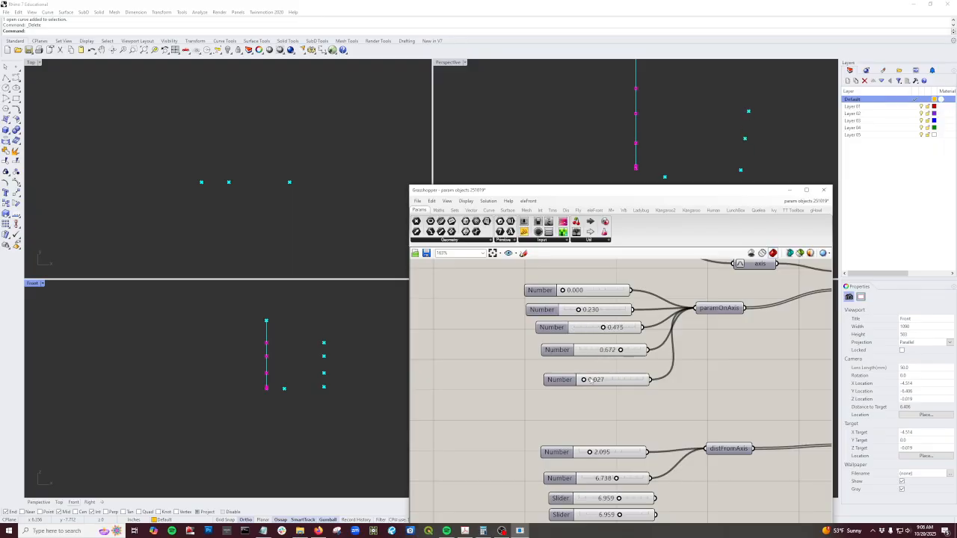
left_click_drag(587, 382, 637, 383)
scroll(638, 384, "down", 4)
right_click_drag(726, 391, 633, 400)
scroll(698, 350, "up", 2)
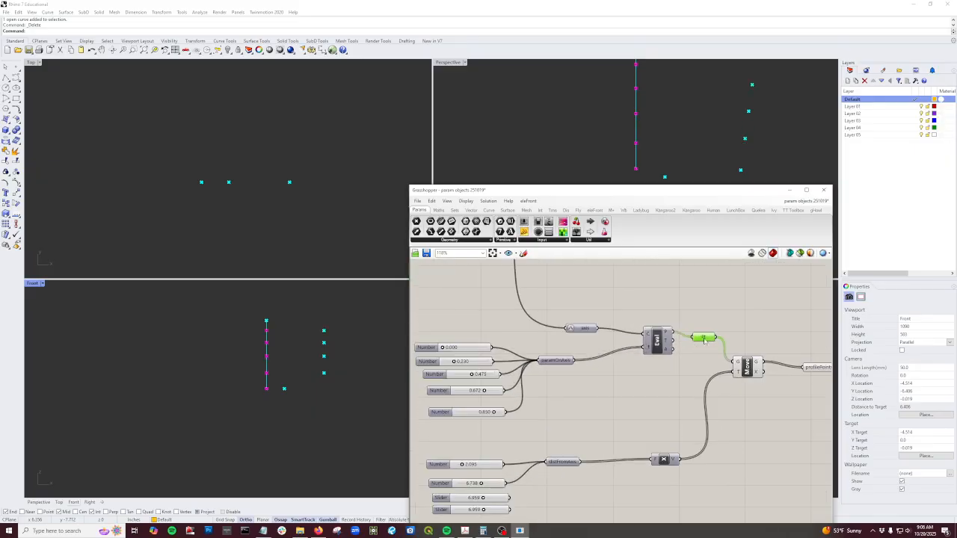
mouse_move(702, 341)
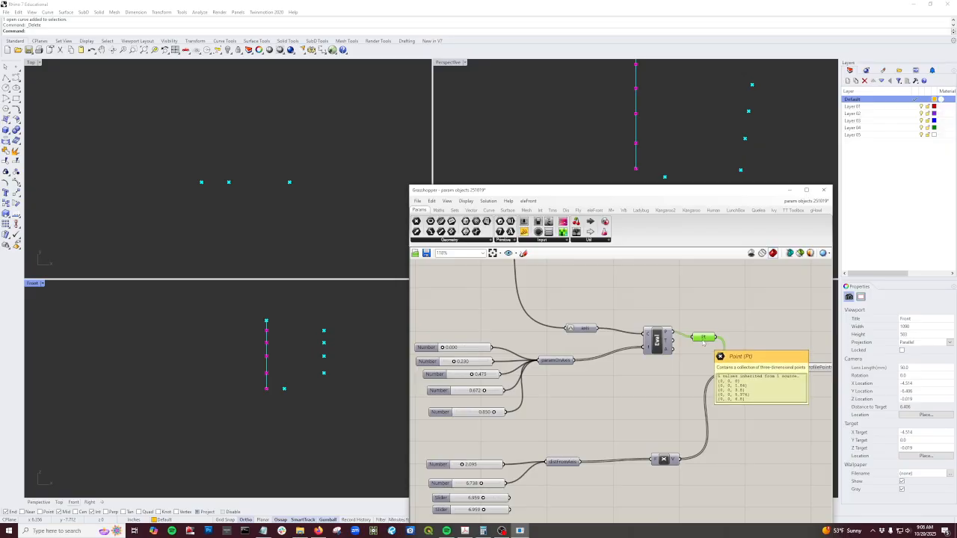
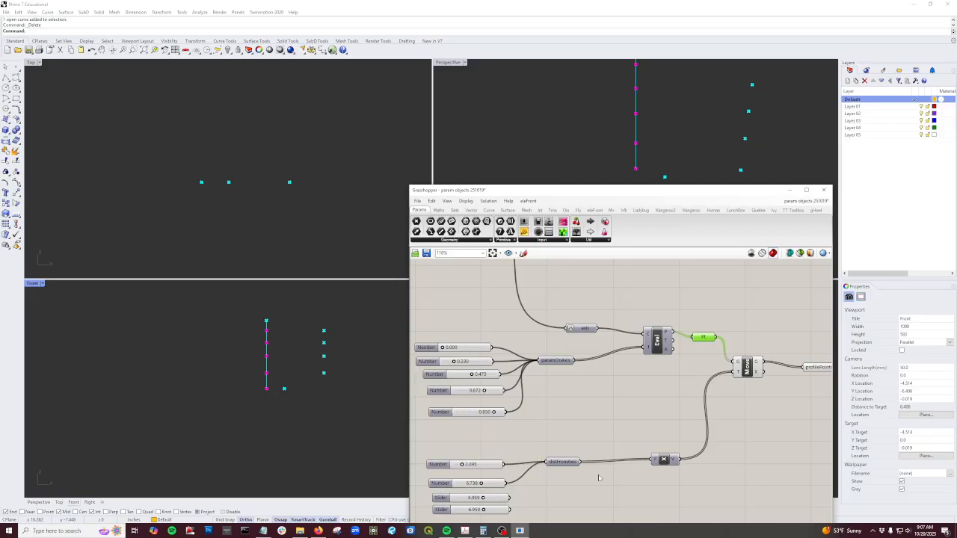
Step: Set the three unconnected sliders to 4.807, 8.981 and 2.198, and connect the first two to distFromAxis
scroll(598, 477, "up", 3)
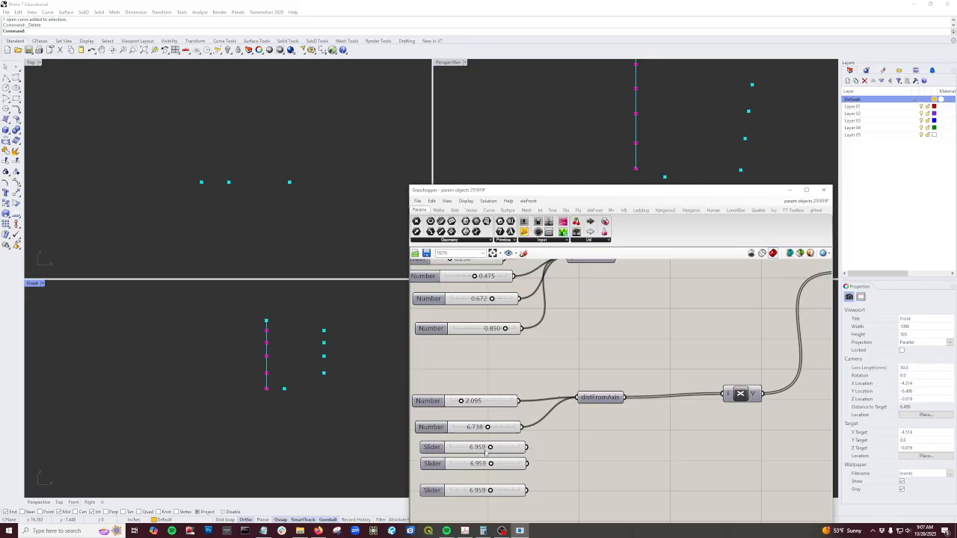
left_click_drag(489, 447, 463, 489)
left_click_drag(527, 447, 577, 403)
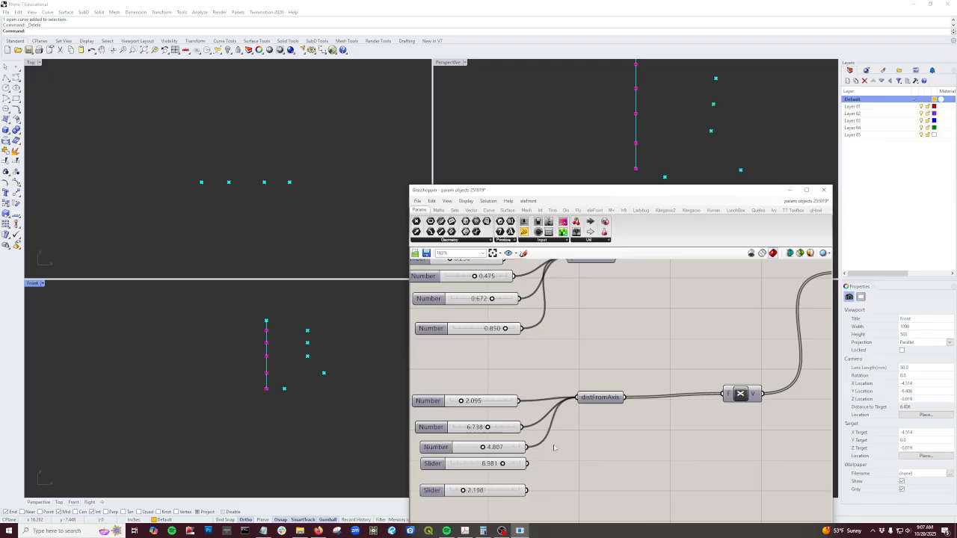
left_click_drag(526, 464, 576, 404)
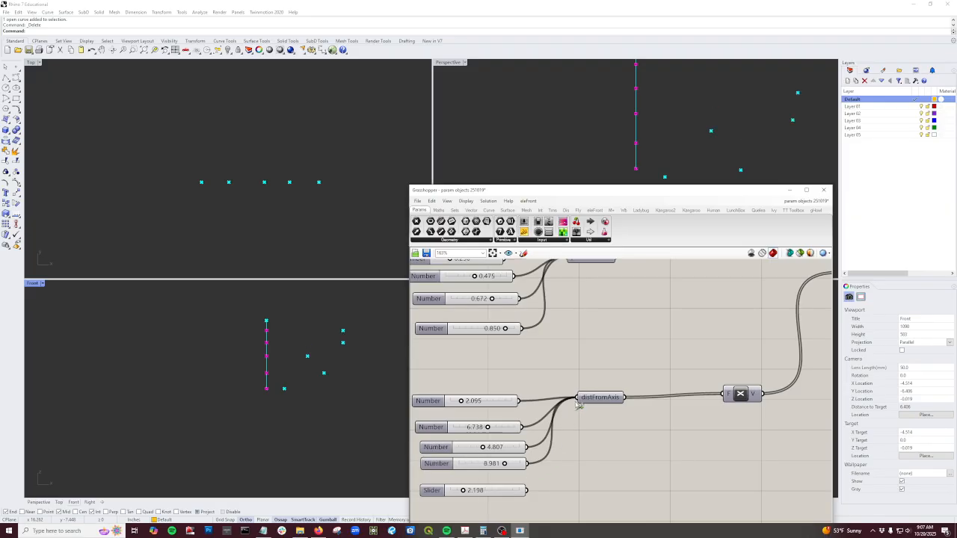
Step: Connect the unattached fifth distance slider to the distFromAxis parameter along with the other four sliders
left_click_drag(527, 491, 576, 404)
scroll(624, 422, "down", 2)
scroll(587, 390, "down", 2)
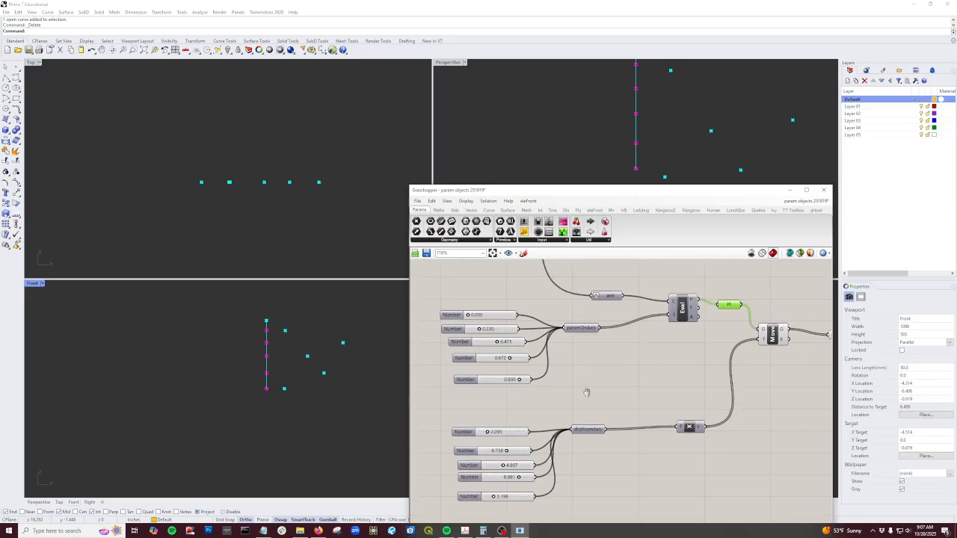
Step: Set the second to fifth paramOnAxis sliders to 0.150, 0.383, 0.684 and 1.000, and the middle three distFromAxis sliders to 4.822, 3.554 and 2.275
scroll(450, 353, "up", 4)
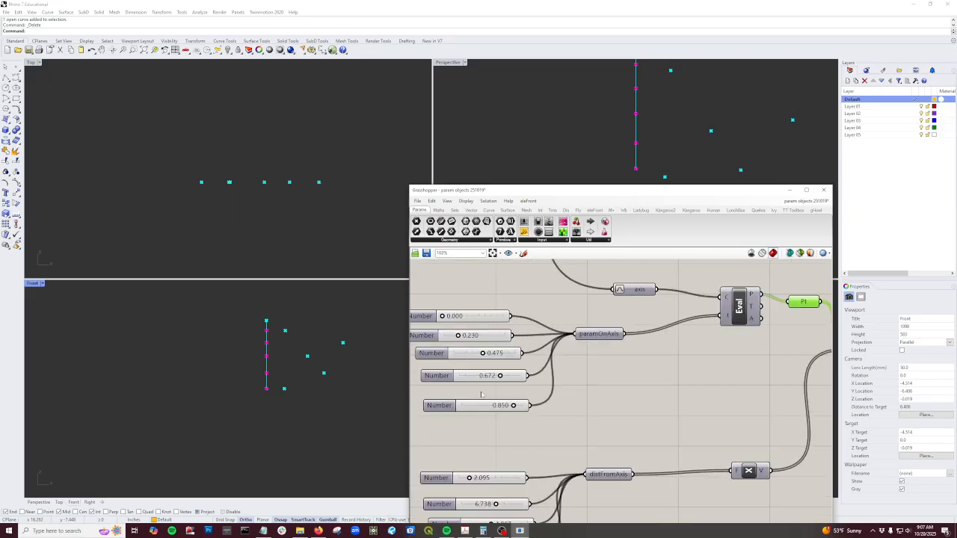
left_click_drag(461, 336, 553, 407)
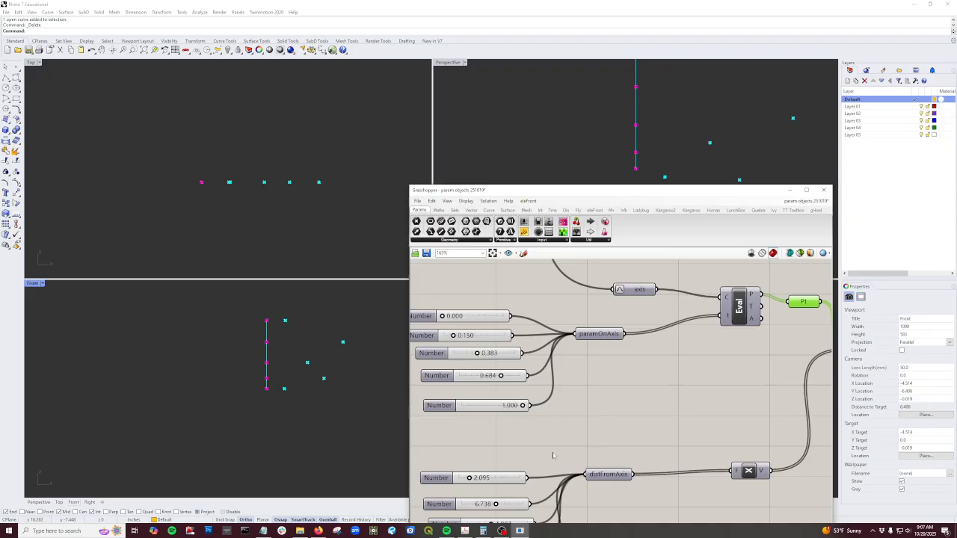
right_click_drag(557, 454, 599, 365)
left_click_drag(536, 418, 521, 460)
scroll(587, 398, "down", 3)
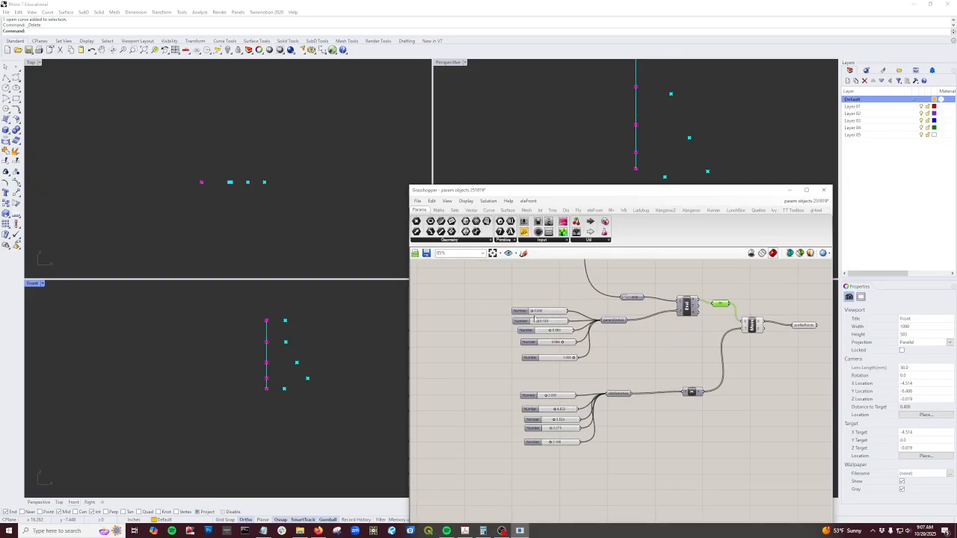
scroll(542, 318, "up", 3)
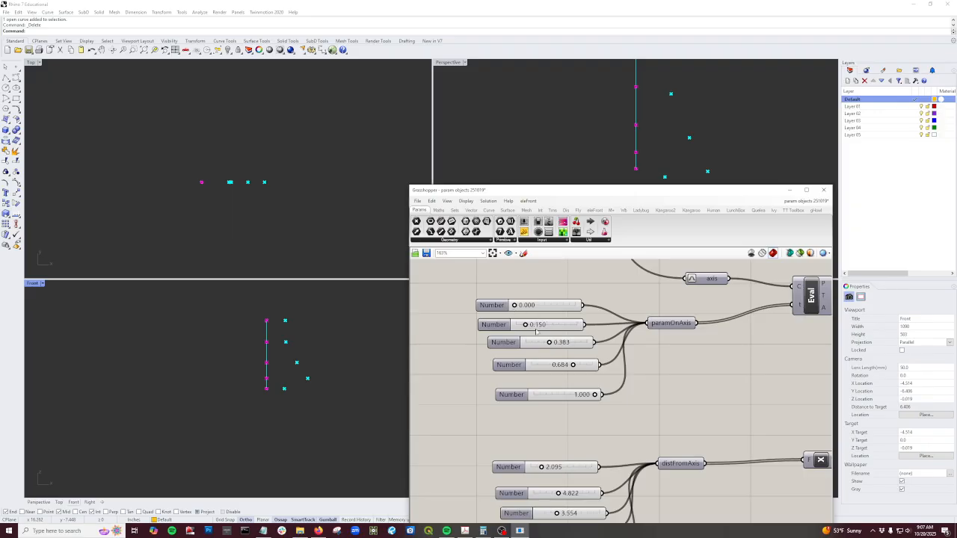
scroll(620, 418, "down", 3)
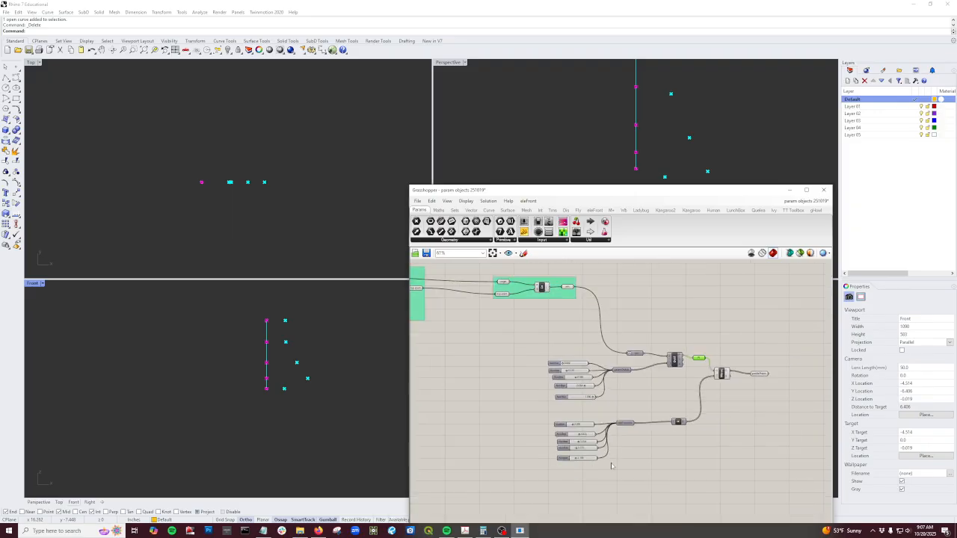
scroll(629, 426, "up", 1)
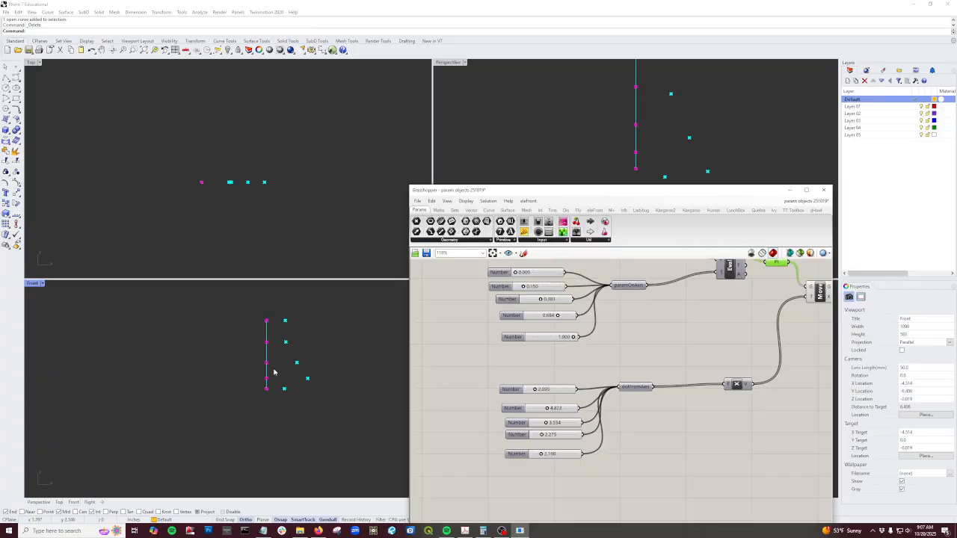
Step: Add an Interpolate curve component and connect profilePoints to its vertices input
right_click_drag(679, 444, 538, 452)
scroll(552, 447, "down", 2)
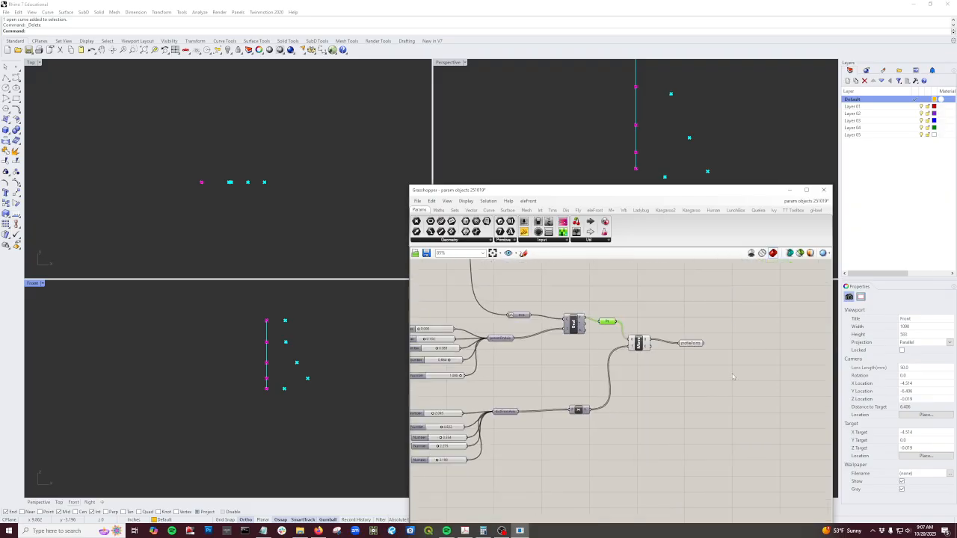
scroll(731, 372, "up", 2)
scroll(696, 337, "up", 2)
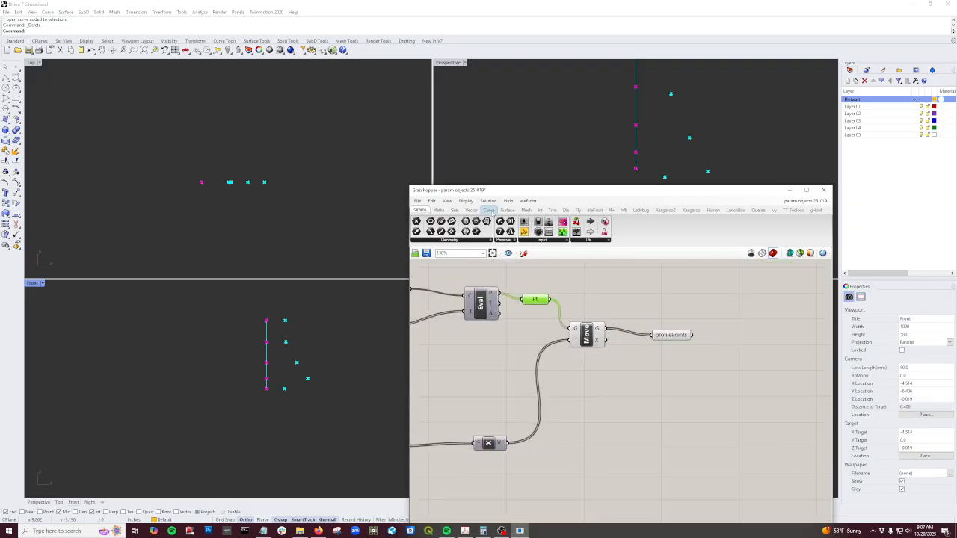
left_click(488, 210)
left_click(564, 241)
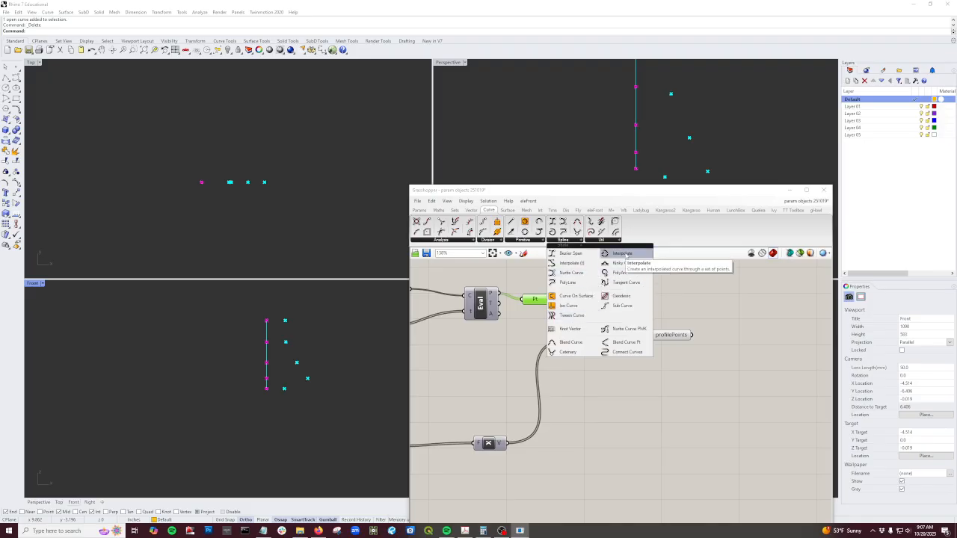
left_click(624, 254)
left_click(761, 318)
scroll(761, 318, "up", 2)
scroll(760, 312, "up", 1)
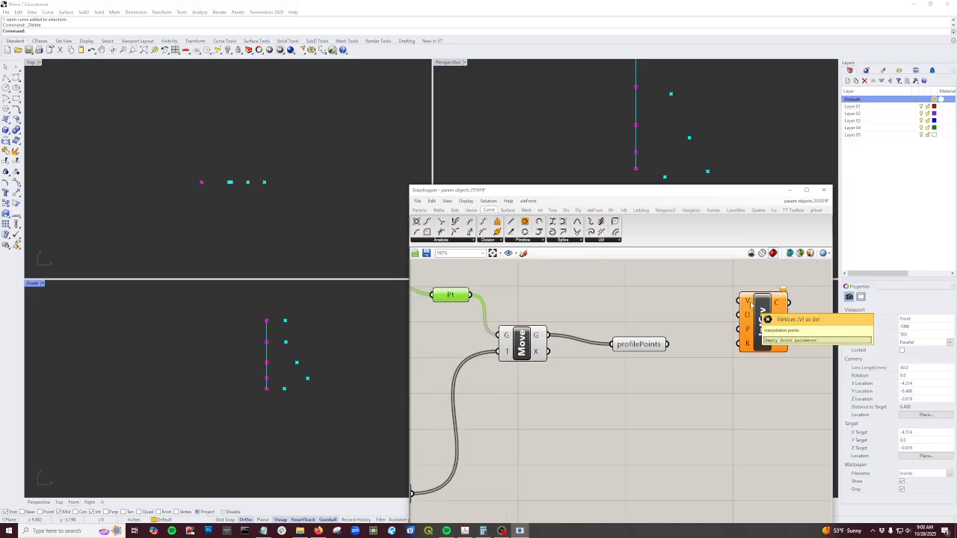
left_click_drag(668, 344, 740, 302)
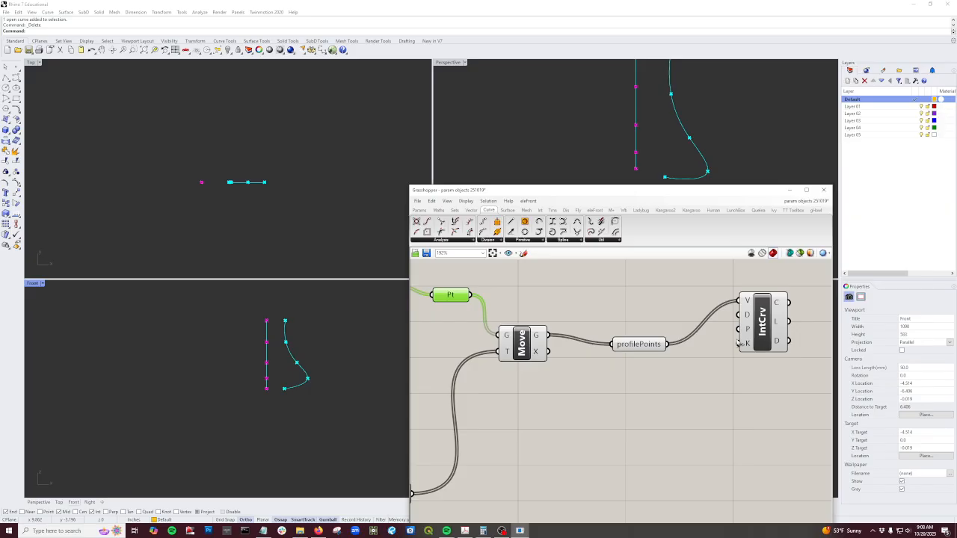
Step: Add a Nurbs Curve component below the interpolated curve and connect profilePoints to its vertices input
scroll(671, 380, "down", 2)
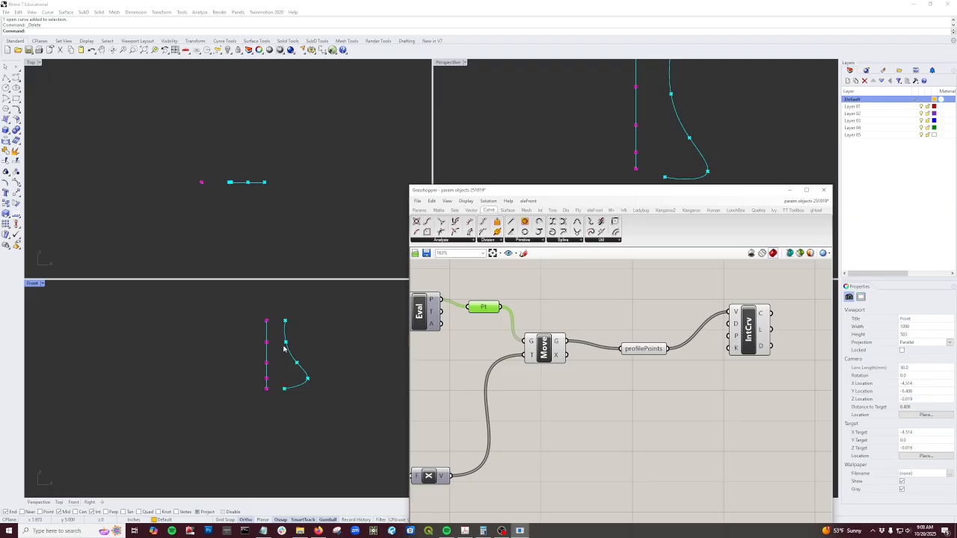
left_click(566, 239)
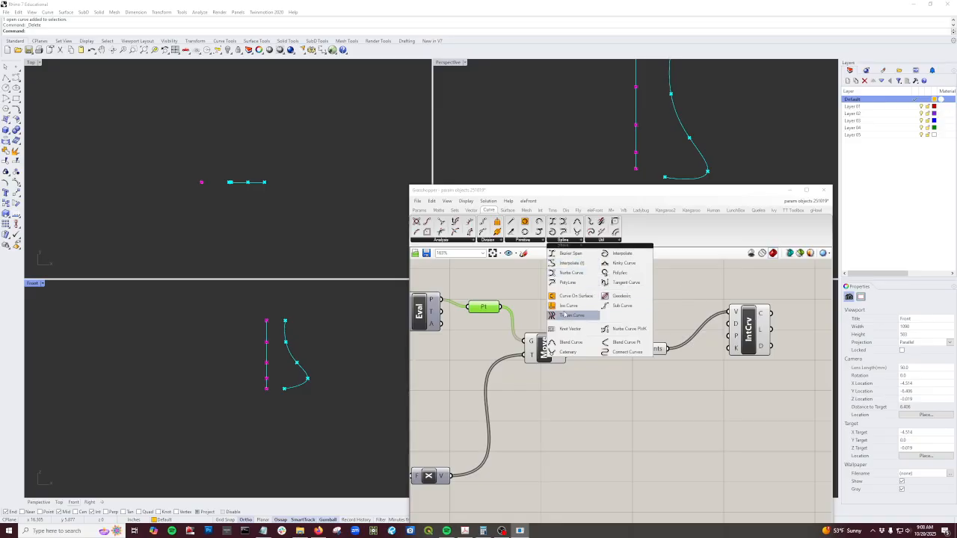
left_click(571, 272)
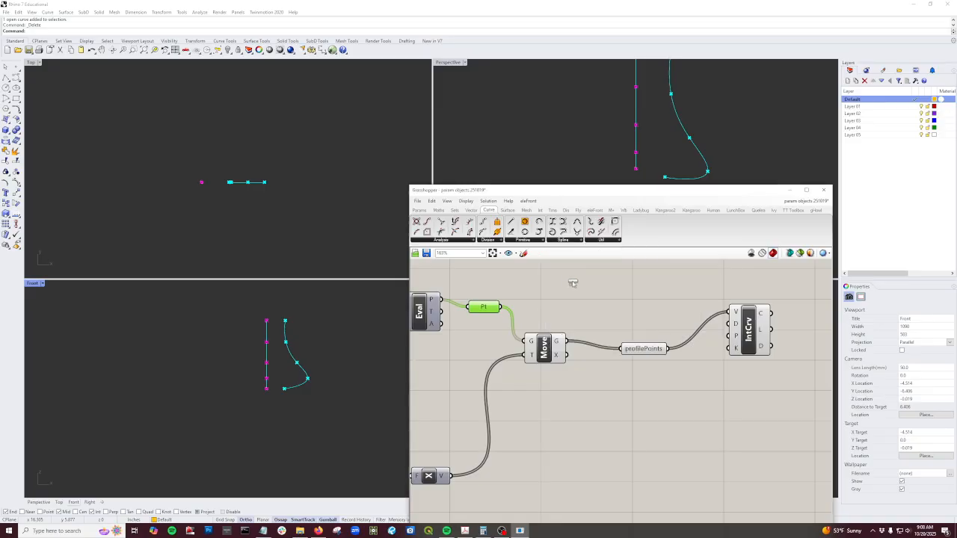
left_click(713, 406)
left_click_drag(669, 349, 692, 392)
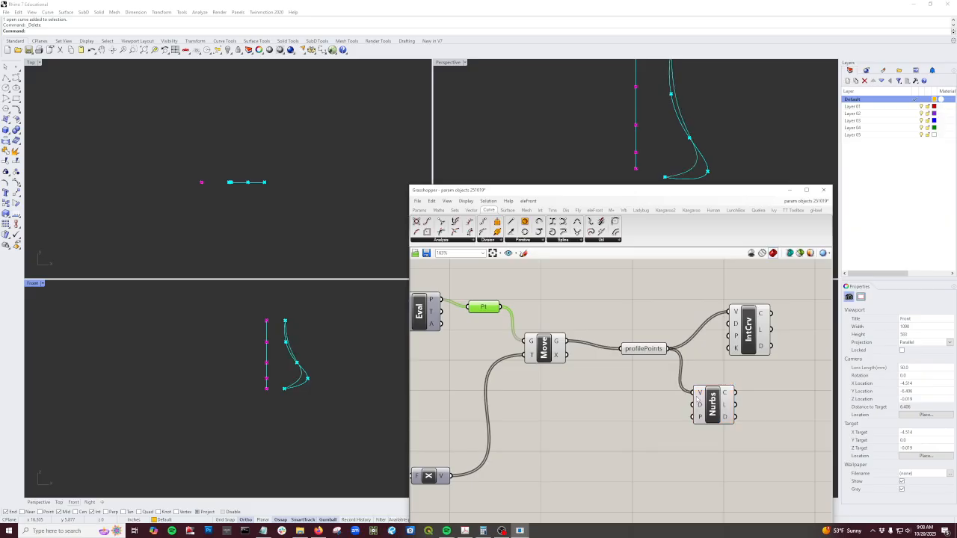
Step: Turn off the preview of the Interpolate curve component
left_click(748, 331)
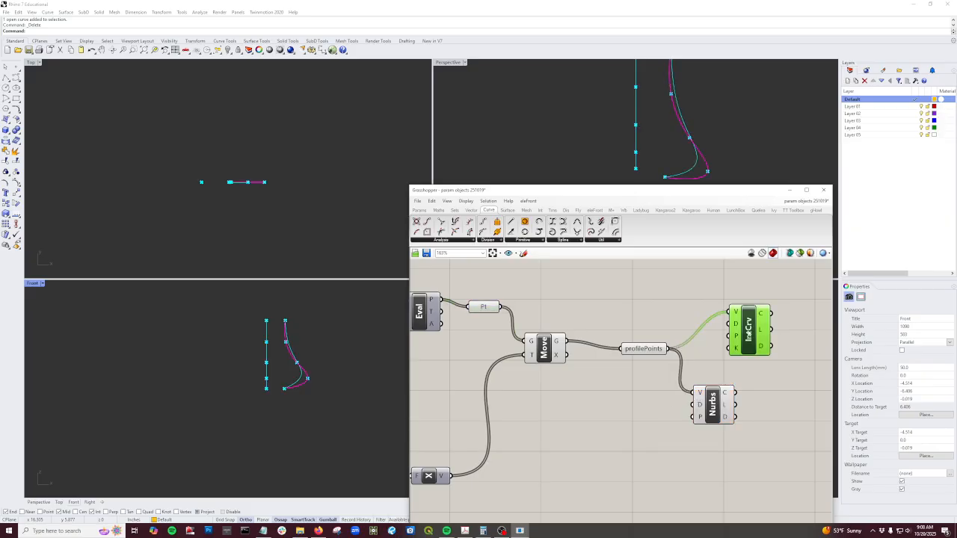
middle_click(751, 336)
left_click(777, 311)
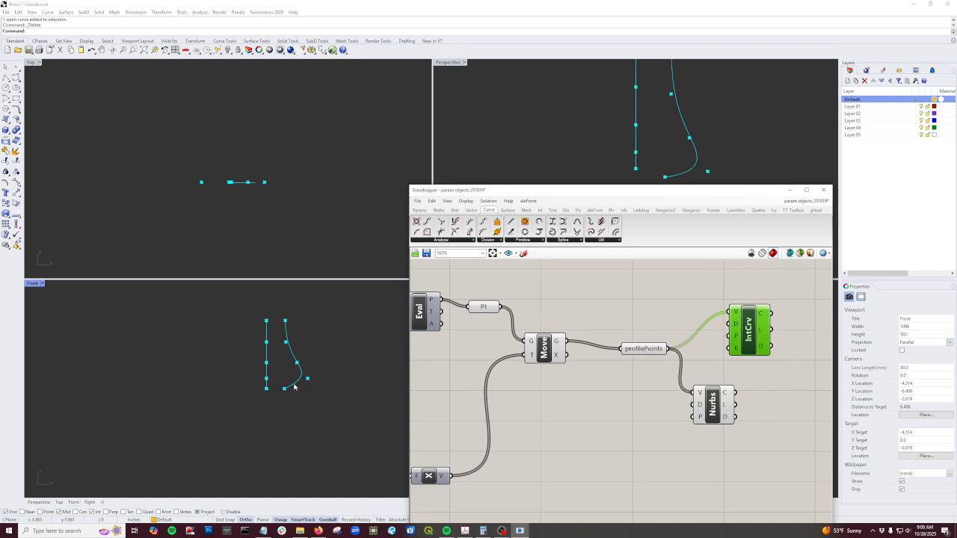
Step: Set the second and third distFromAxis sliders to 4.454 and 4.070
right_click_drag(530, 429, 655, 382)
scroll(649, 384, "down", 4)
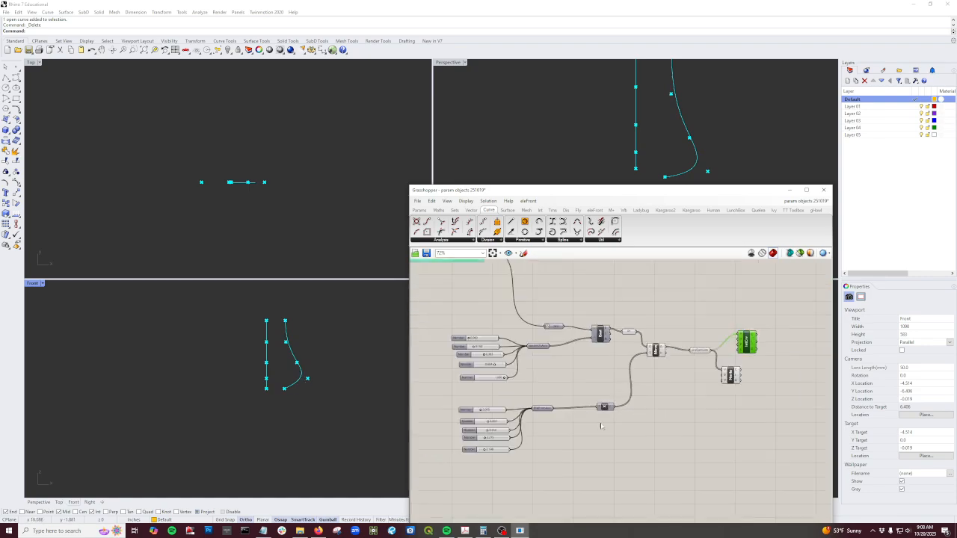
right_click_drag(500, 435, 536, 429)
scroll(535, 429, "up", 4)
left_click_drag(511, 430, 516, 394)
scroll(602, 451, "down", 4)
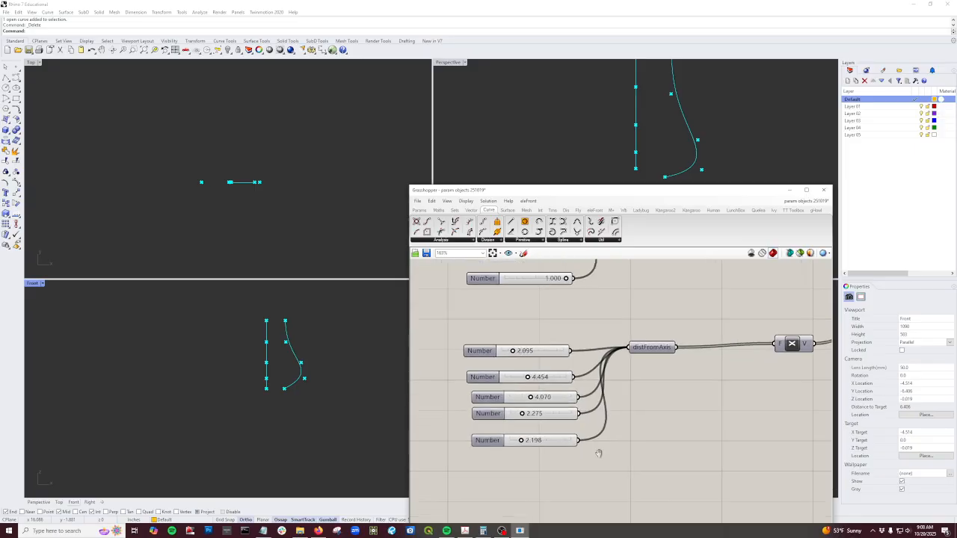
Step: Set the first distFromAxis slider and the second paramOnAxis slider to 0.000
scroll(584, 367, "up", 5)
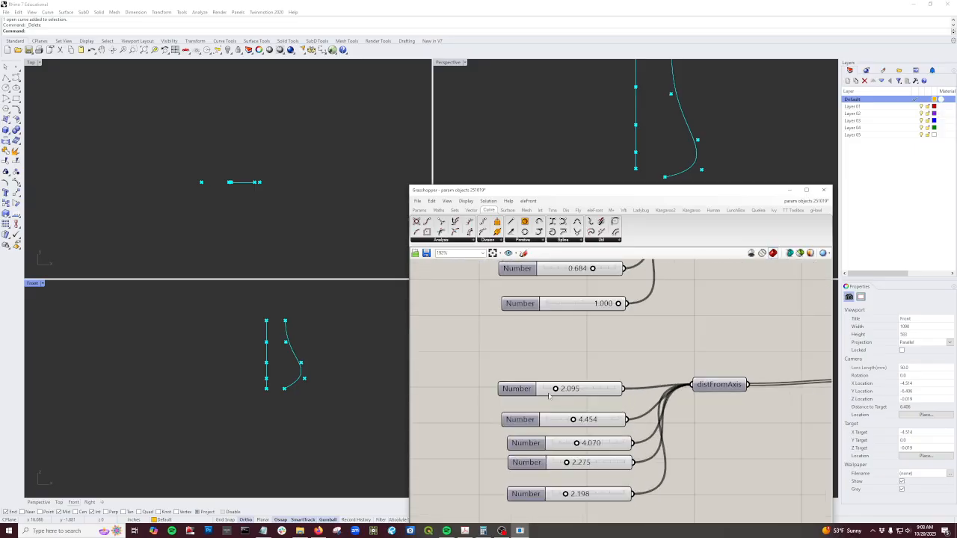
left_click_drag(555, 389, 534, 392)
right_click_drag(591, 329, 577, 427)
scroll(580, 433, "down", 1)
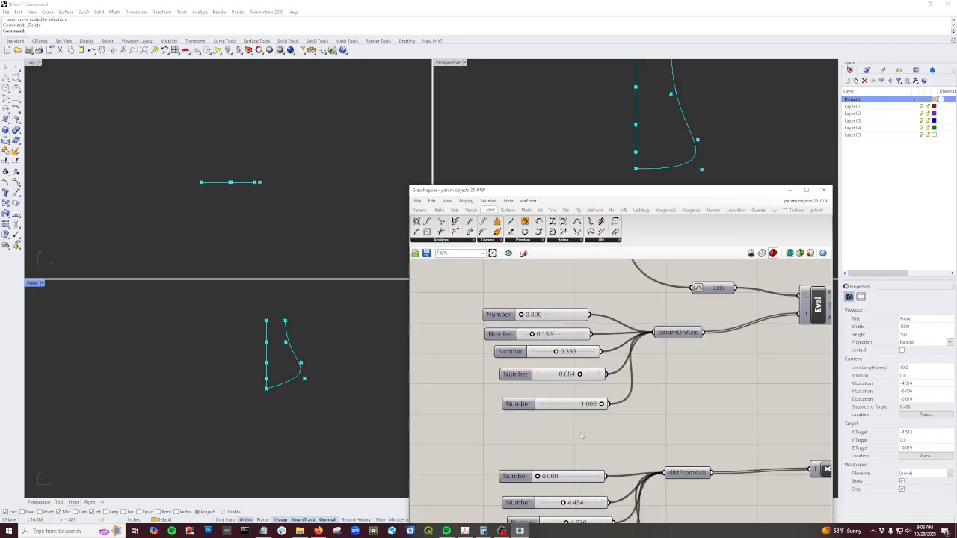
scroll(538, 351, "up", 3)
left_click_drag(532, 340, 507, 347)
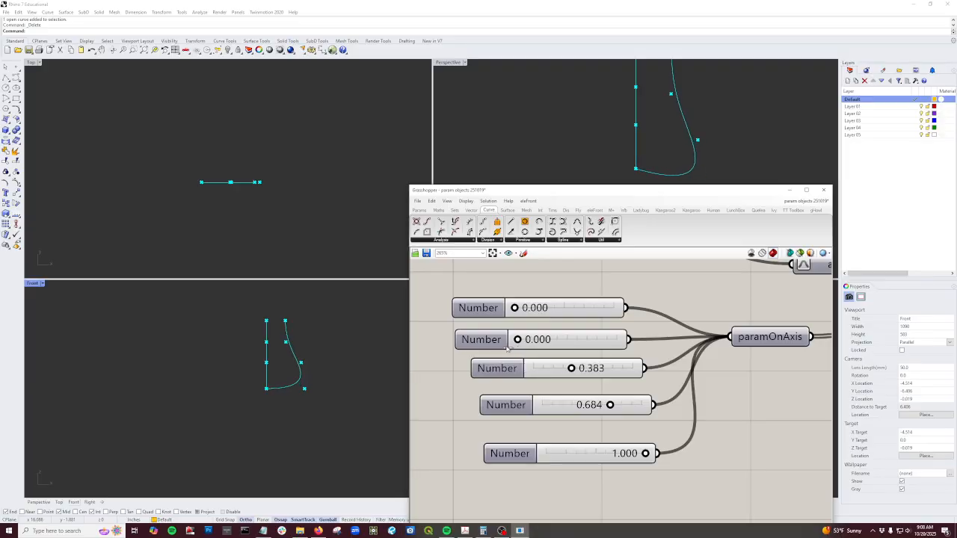
Step: Review the definition from the axis and slider inputs through to the two curve components
scroll(673, 452, "down", 2)
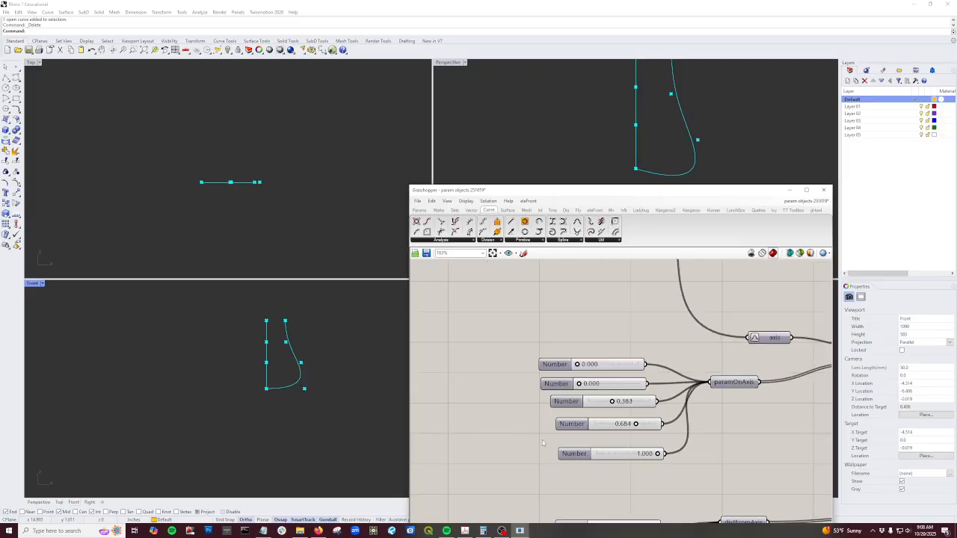
scroll(527, 423, "down", 3)
scroll(527, 422, "down", 2)
right_click_drag(694, 460, 611, 453)
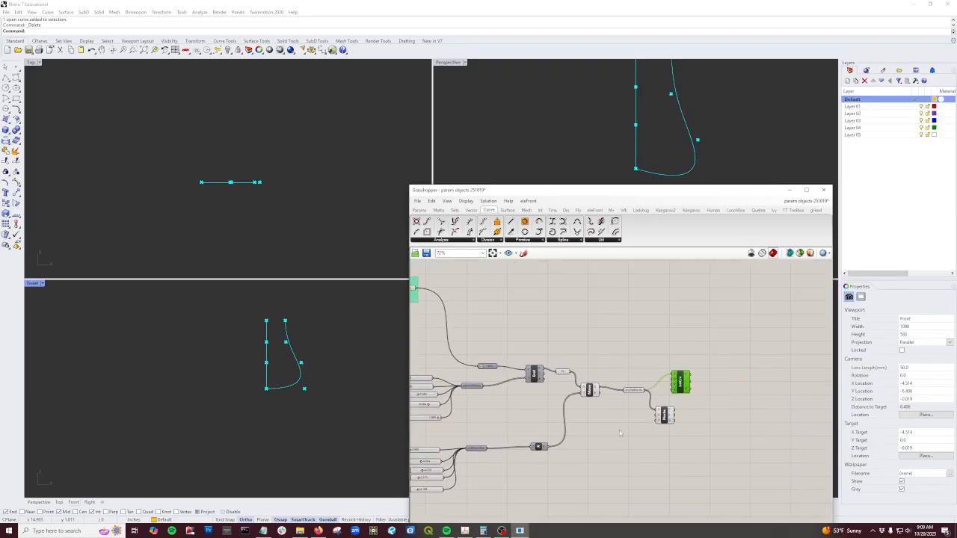
scroll(611, 392, "up", 2)
scroll(601, 374, "down", 6)
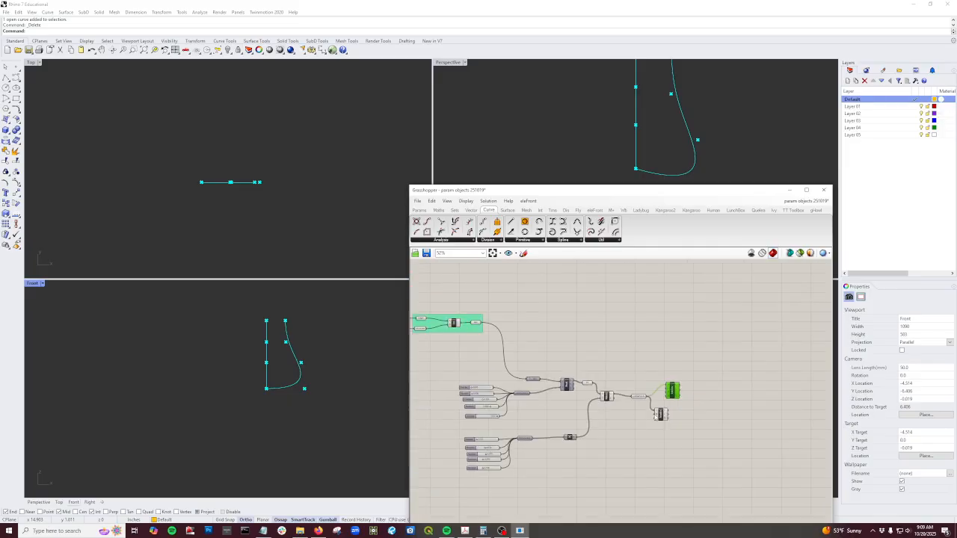
scroll(623, 424, "up", 2)
left_click(681, 464)
scroll(677, 457, "up", 1)
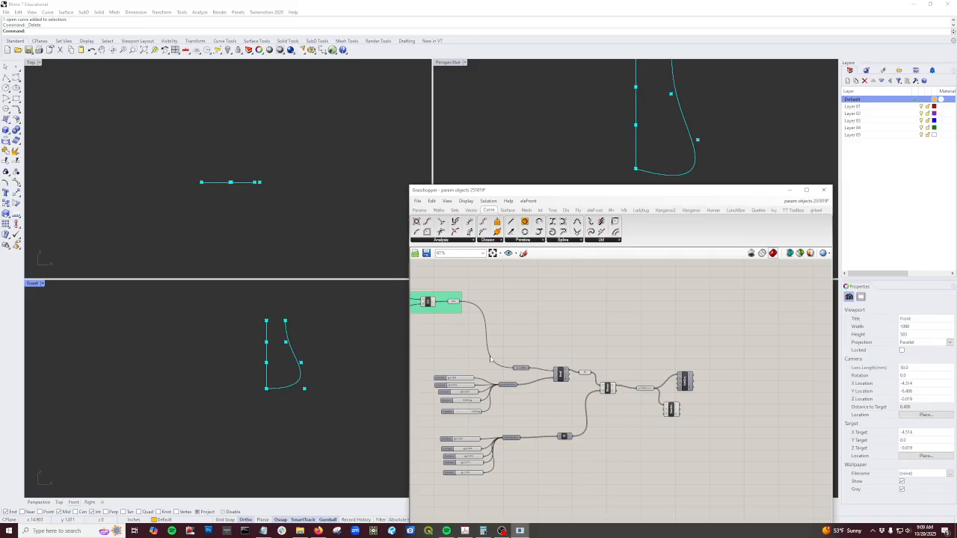
left_click_drag(486, 332, 629, 441)
scroll(629, 441, "up", 2)
left_click(621, 456)
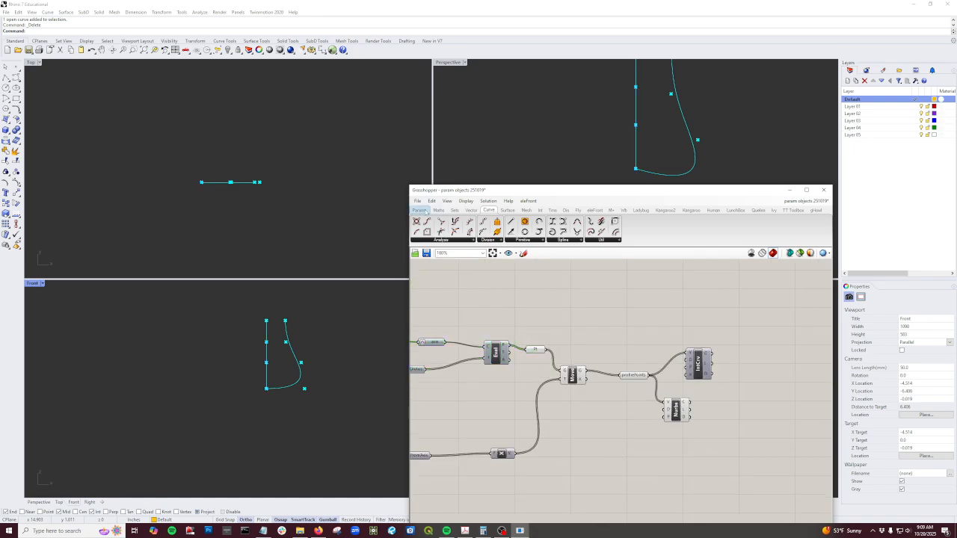
Step: Add a Curve parameter fed by the Nurbs component's curve output and rename it profileCurve
left_click(418, 210)
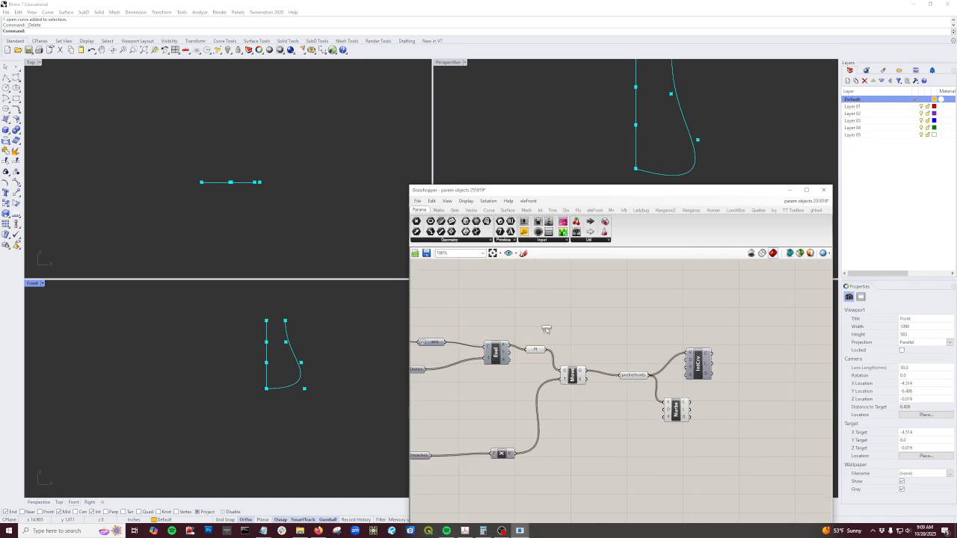
left_click_drag(754, 413, 755, 398)
left_click_drag(689, 401, 746, 399)
right_click(756, 400)
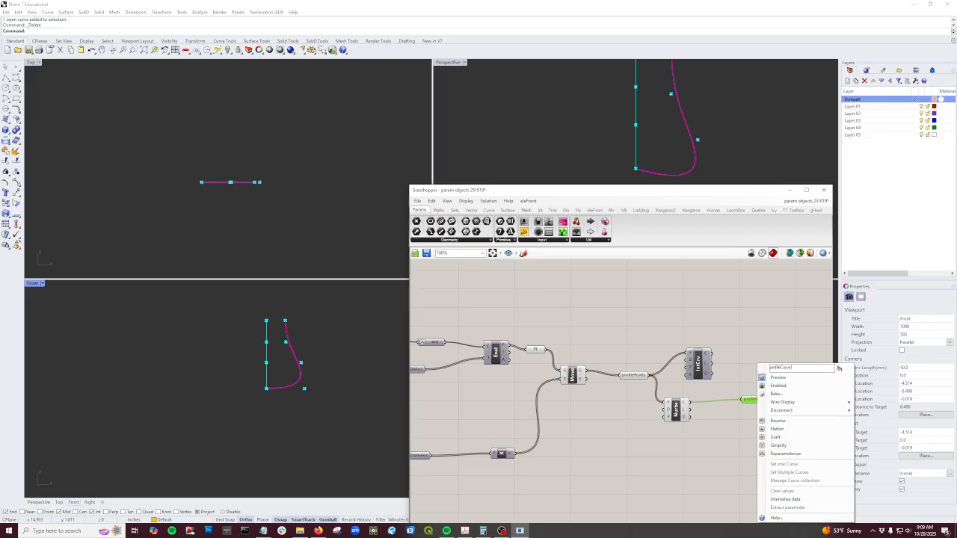
left_click(702, 466)
Step: Group the profile components from the axis parameter through Eval, Move and both curve components to profileCurve
scroll(708, 435, "down", 4)
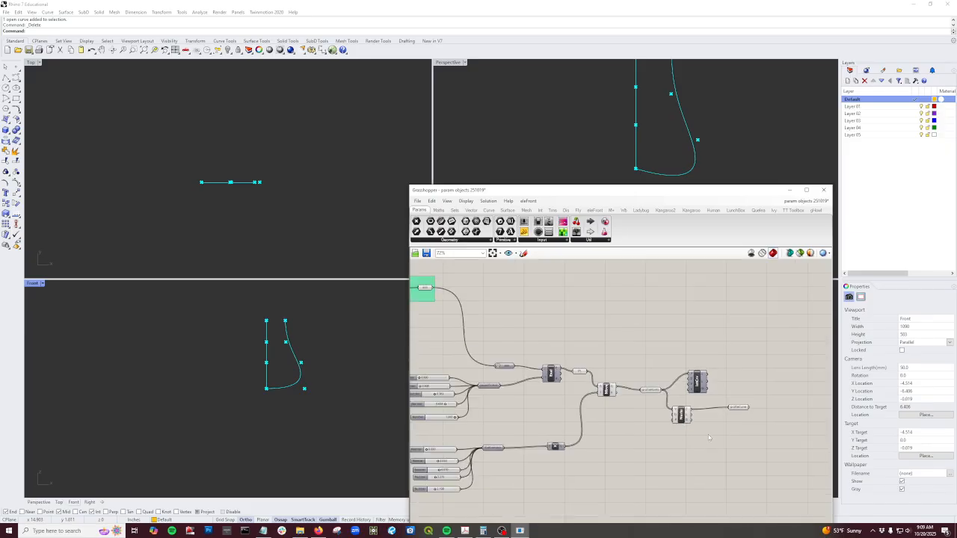
left_click_drag(756, 486, 534, 352)
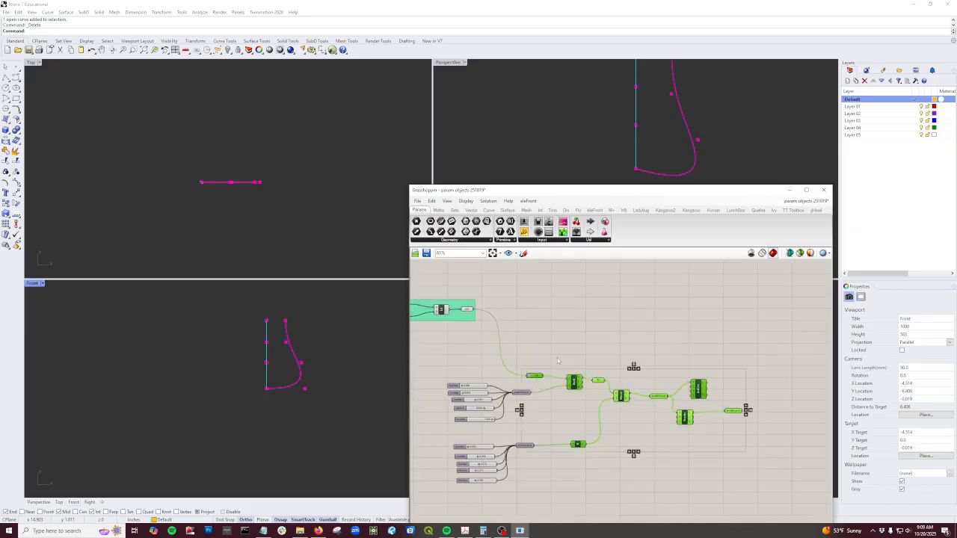
key("ctrl+g")
left_click(601, 404)
scroll(586, 399, "down", 2)
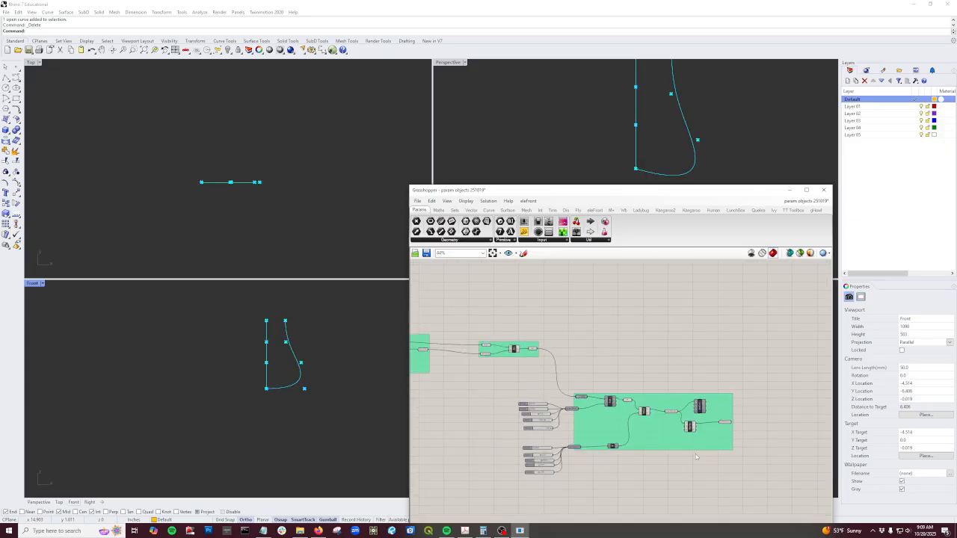
Step: Add a Revolution surface component on the canvas beyond the profile group
left_click(507, 211)
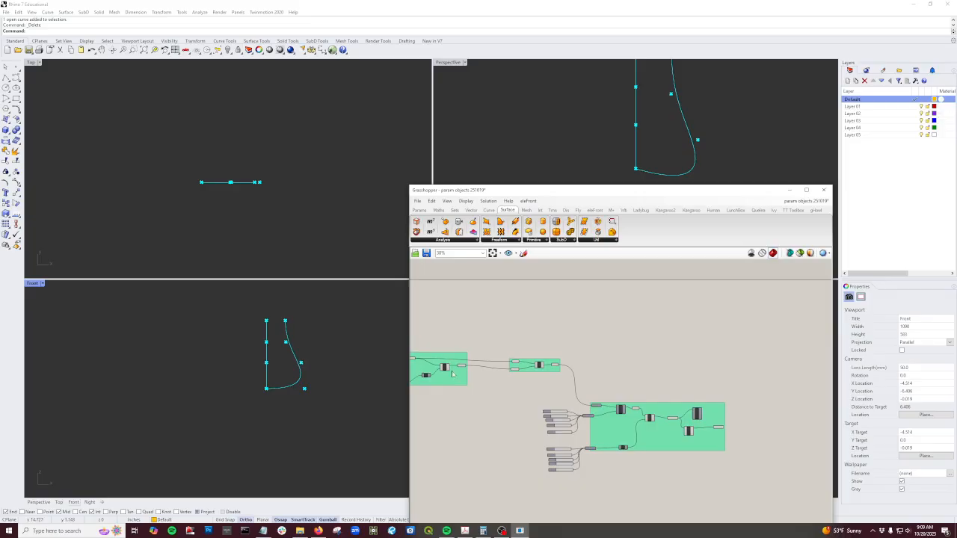
left_click(512, 244)
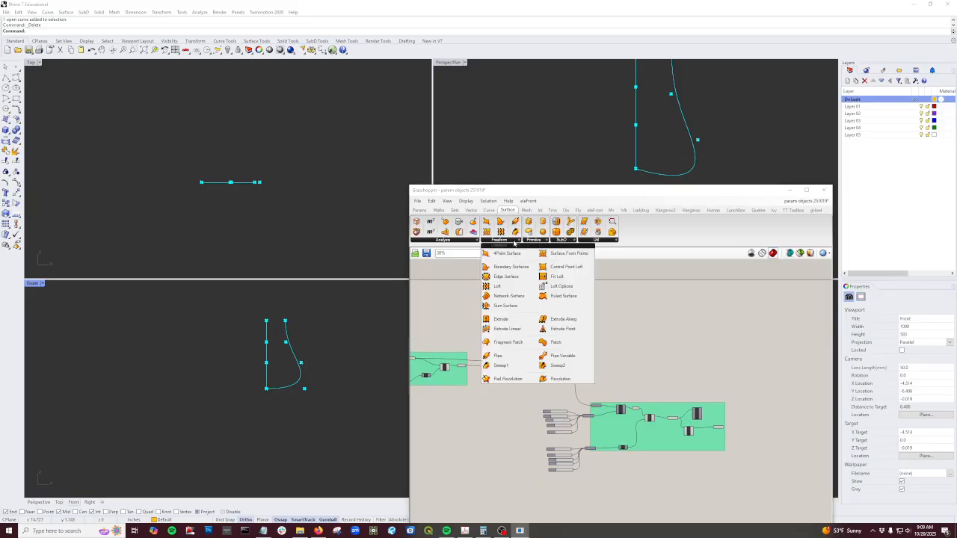
left_click(555, 380)
scroll(753, 393, "up", 2)
left_click(751, 390)
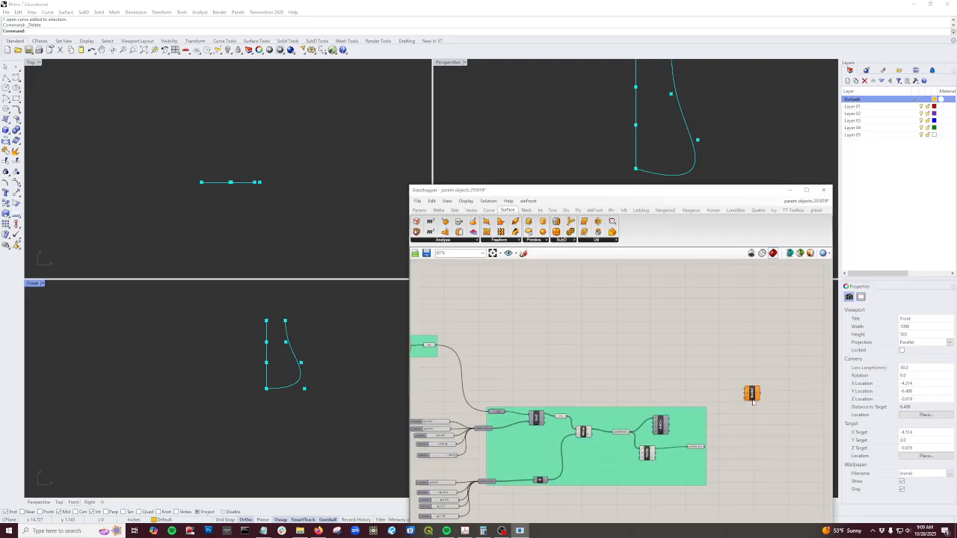
scroll(750, 382, "up", 2)
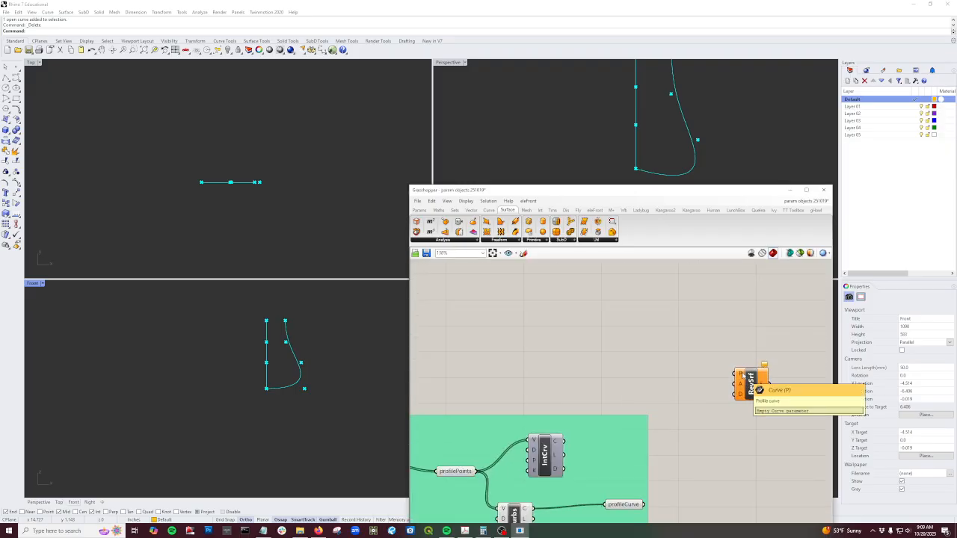
Step: Place a copy of the profileCurve parameter before RevSrf and wire profileCurve into the profile curve input P
scroll(719, 397, "down", 1)
left_click_drag(659, 492, 669, 464)
left_click(634, 492)
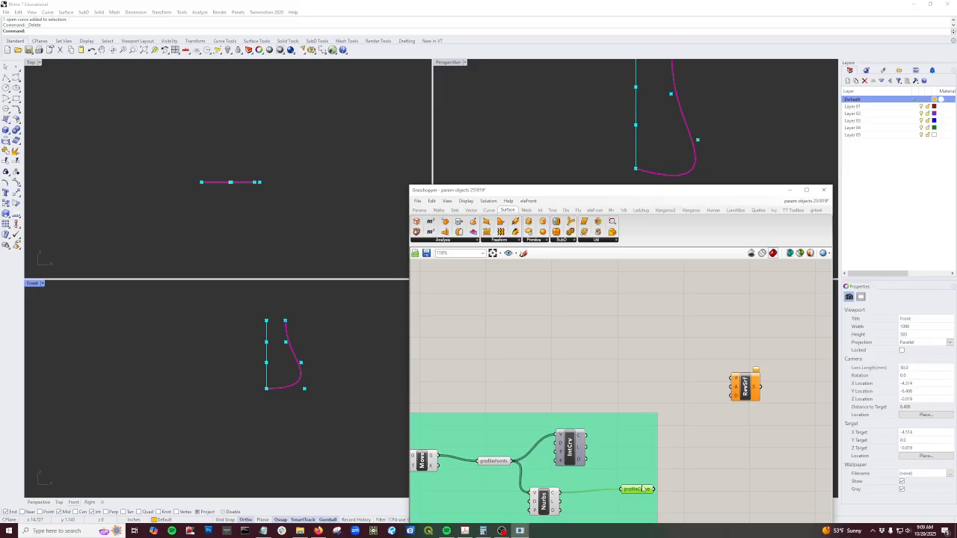
left_click_drag(634, 491, 713, 467)
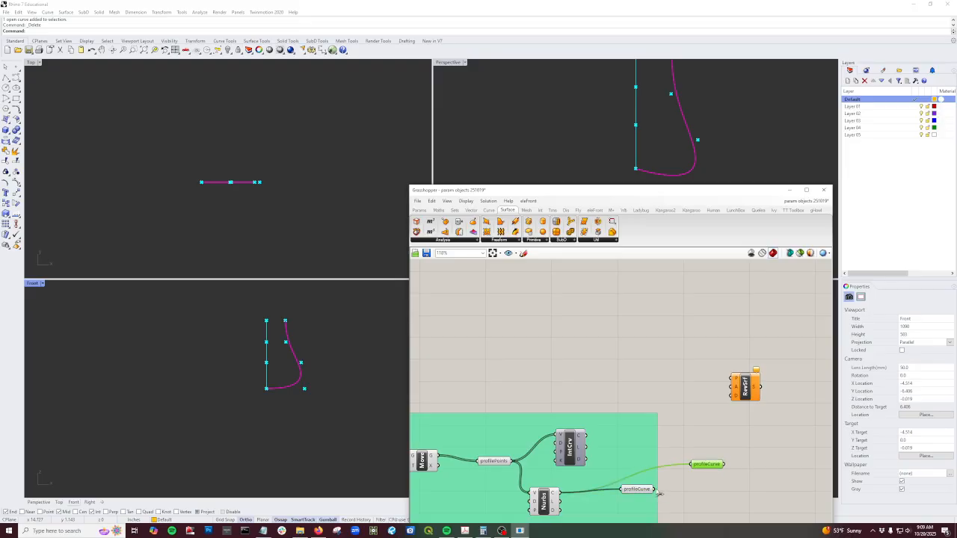
left_click_drag(655, 490, 732, 377)
Step: Copy the axis parameter from the line group, place it below the profileCurve copy and connect it to RevSrf's axis input A
scroll(665, 367, "down", 2)
right_click_drag(555, 347, 695, 372)
scroll(696, 372, "down", 3)
right_click_drag(520, 335, 530, 340)
scroll(523, 359, "up", 5)
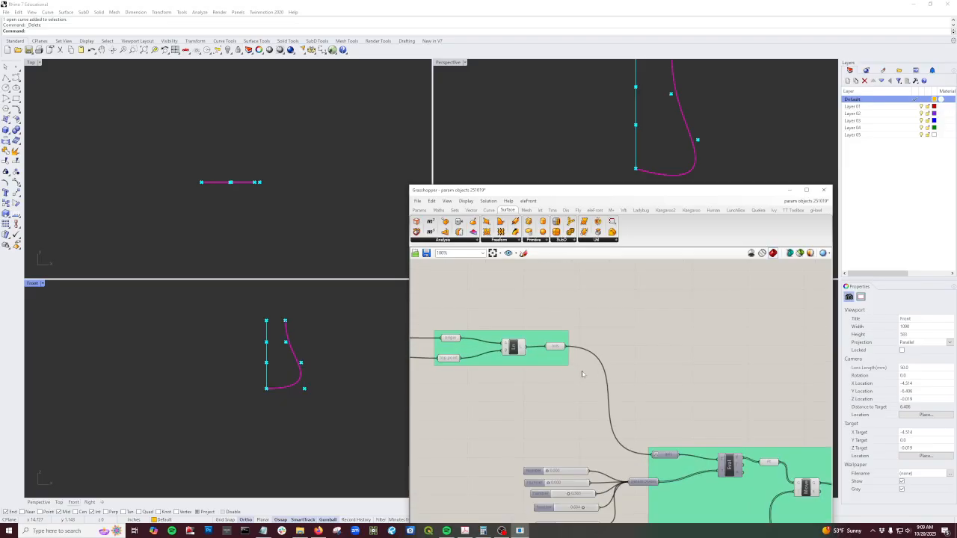
left_click(550, 345)
left_click_drag(554, 344, 614, 326, "alt")
scroll(546, 359, "down", 2)
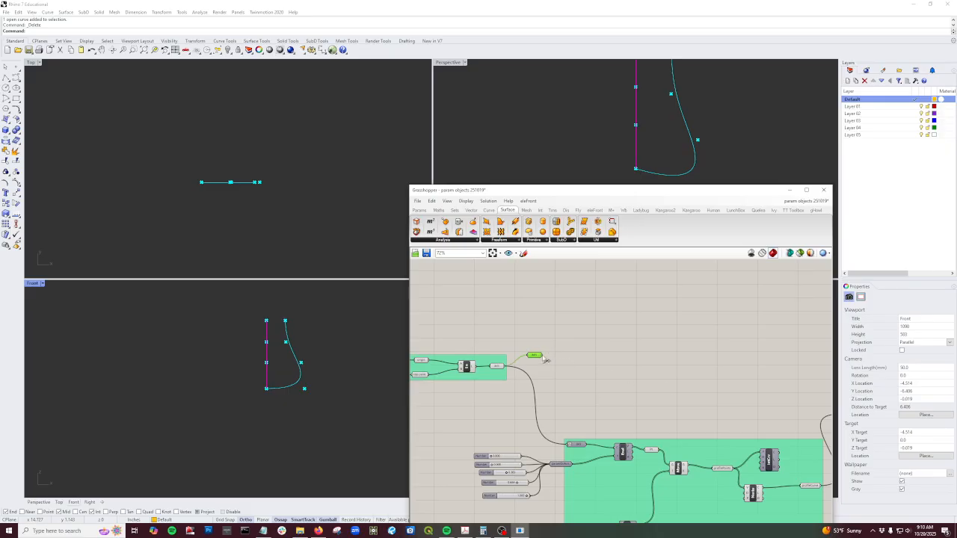
left_click_drag(537, 356, 670, 427)
scroll(650, 422, "down", 3)
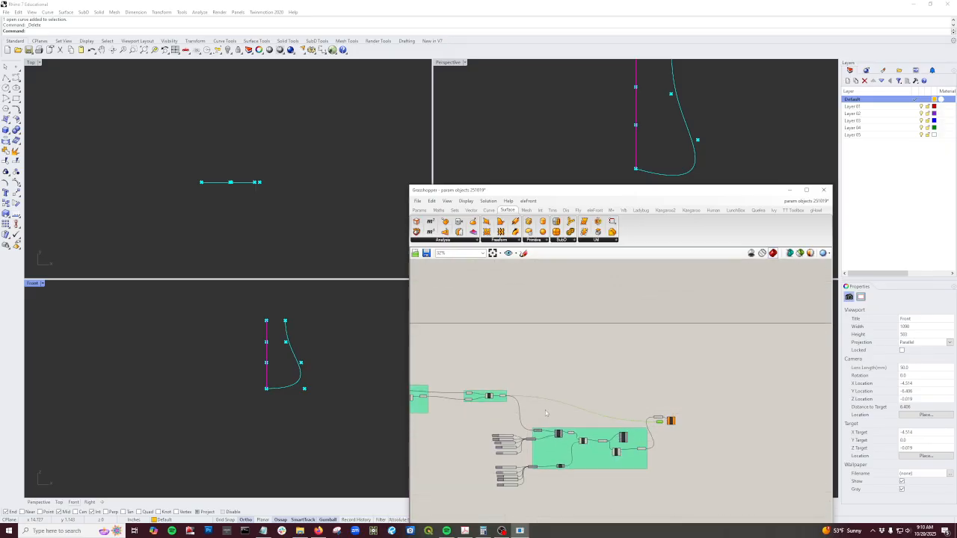
scroll(631, 420, "up", 6)
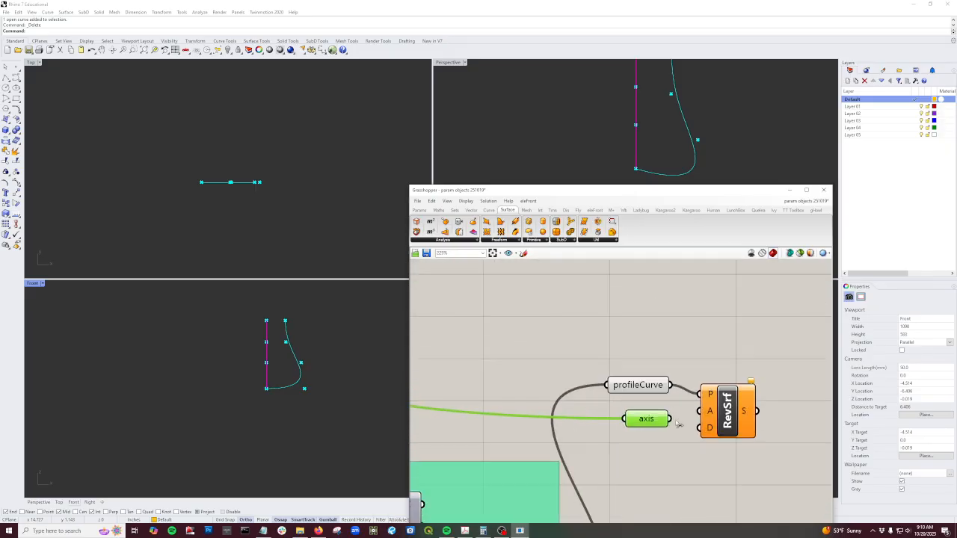
left_click_drag(671, 419, 699, 410)
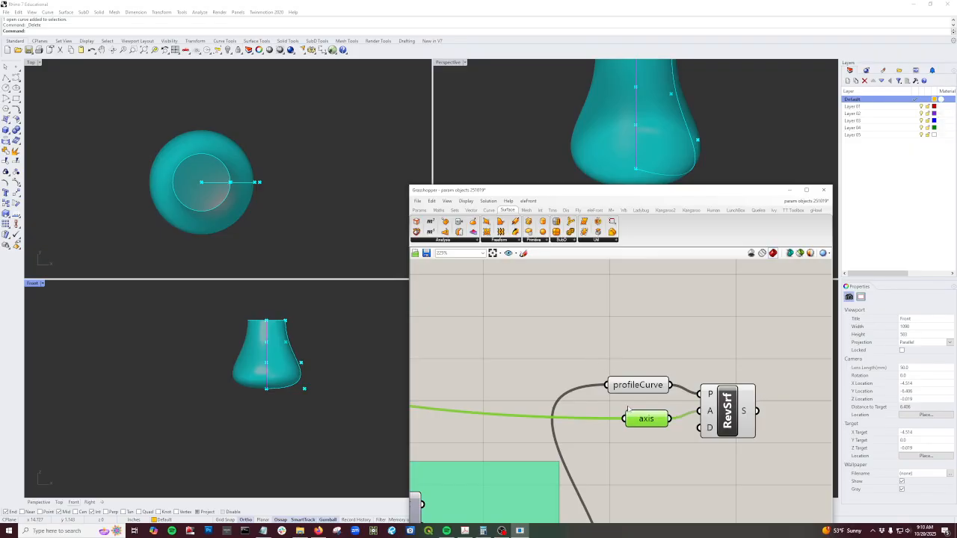
Step: Duplicate the last paramOnAxis slider at 1.000 and keep both sliders connected to the paramOnAxis parameter
scroll(624, 385, "down", 6)
right_click_drag(482, 374, 625, 377)
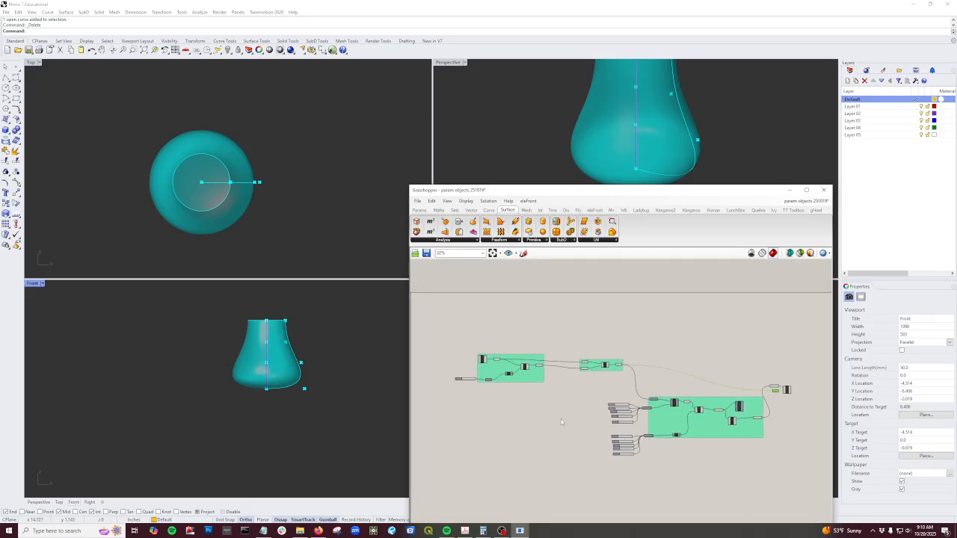
scroll(650, 438, "up", 5)
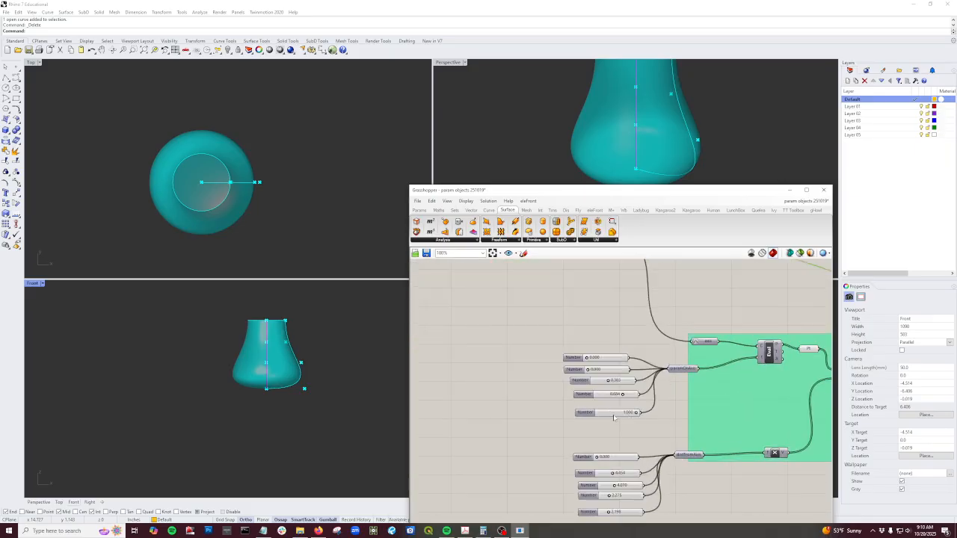
left_click_drag(614, 416, 671, 374)
key("ctrl+c")
key("ctrl+v")
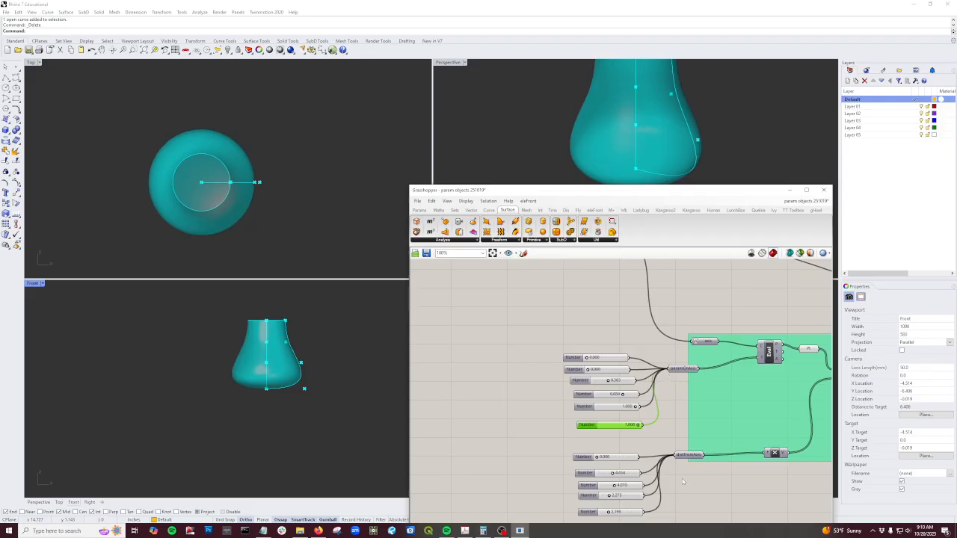
Step: Duplicate the last distFromAxis slider and connect the copy to the distFromAxis parameter as its sixth input
right_click_drag(676, 511, 681, 455)
left_click(639, 459)
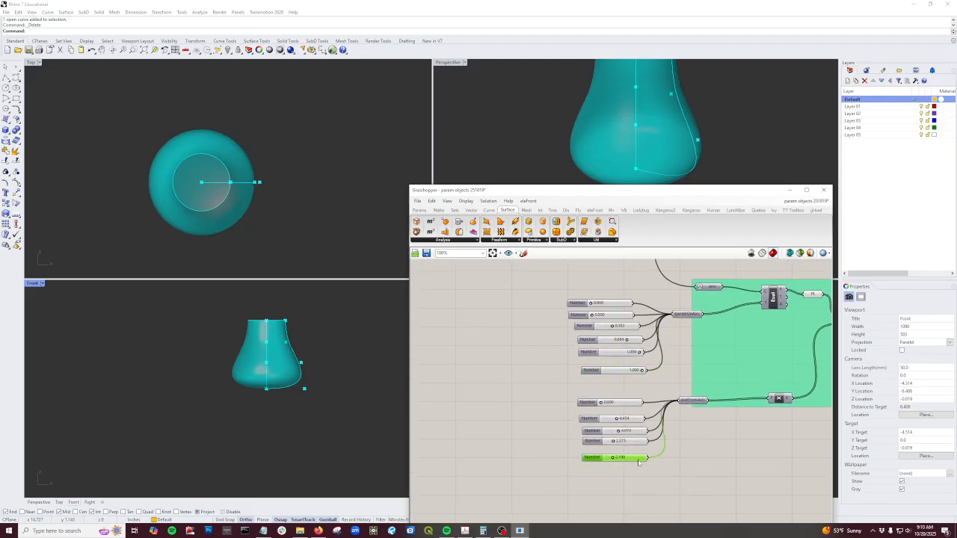
key("ctrl+c")
key("ctrl+v")
left_click_drag(637, 465, 684, 405)
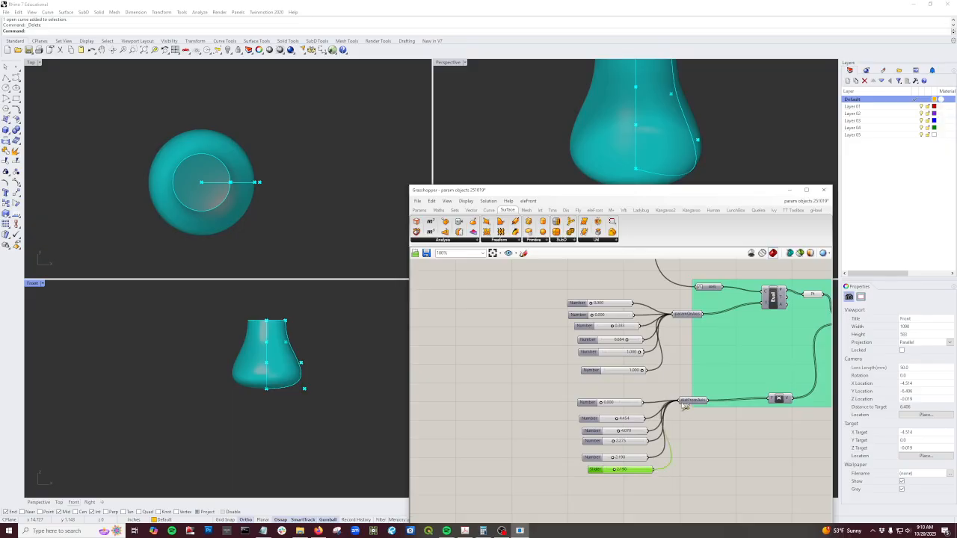
Step: Lower the fifth paramOnAxis slider to slightly below 1.000
scroll(637, 350, "up", 4)
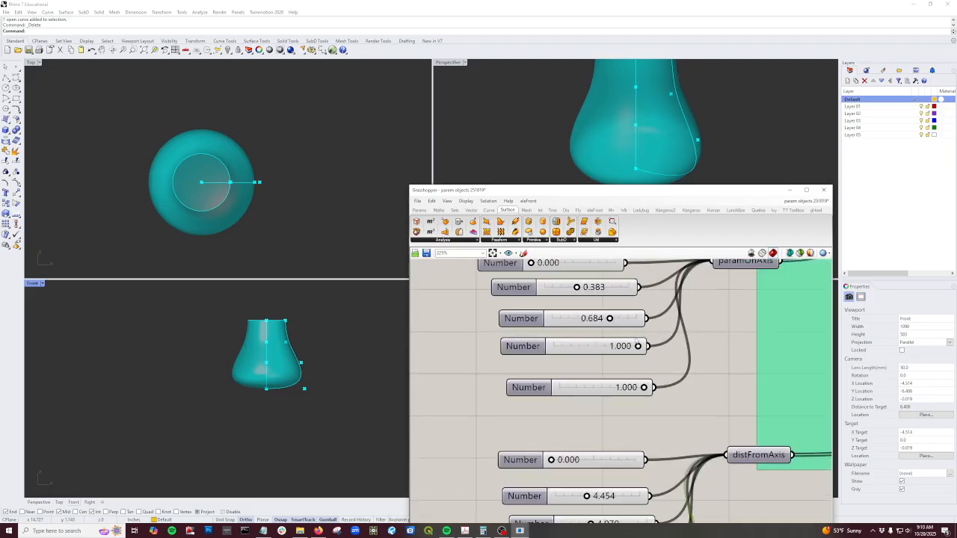
left_click_drag(644, 348, 627, 354)
right_click_drag(644, 438, 639, 399)
scroll(632, 390, "down", 4)
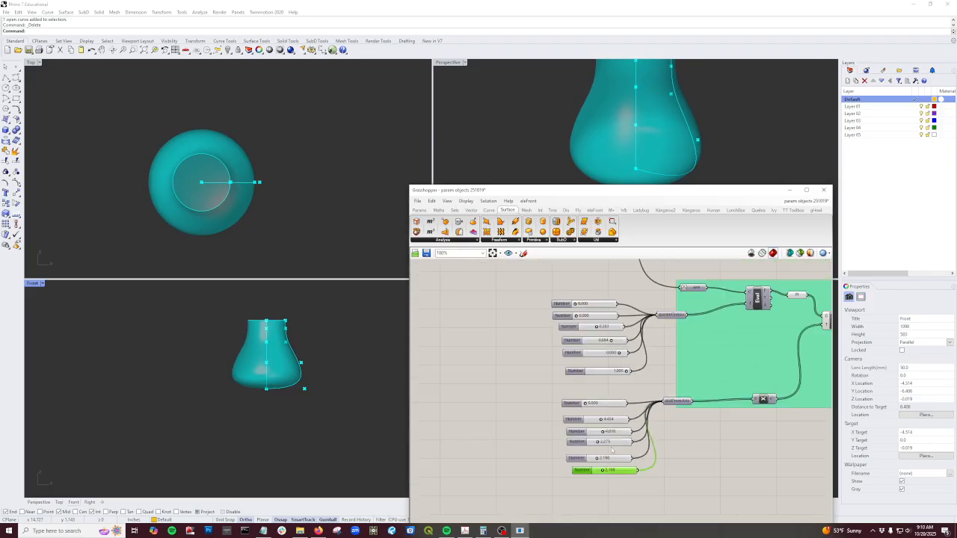
Step: Lower the last two distFromAxis sliders to about 1.45 and 1.7 to narrow the vase's neck
scroll(603, 468, "up", 4)
left_click_drag(601, 468, 581, 442)
right_click_drag(743, 469, 637, 429)
scroll(637, 427, "down", 8)
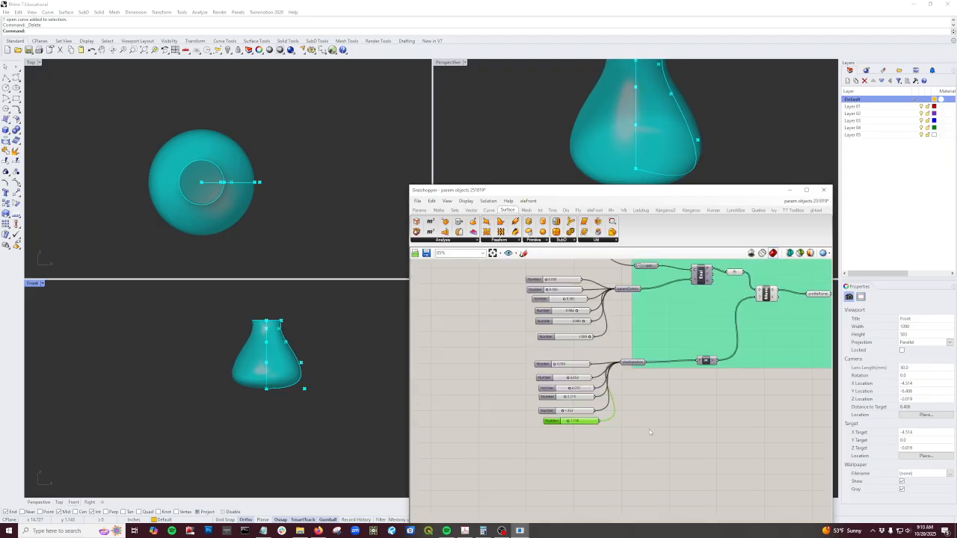
Step: Add a Surface parameter after RevSrf and feed it from the component's S output
right_click_drag(757, 452, 623, 470)
scroll(709, 349, "up", 3)
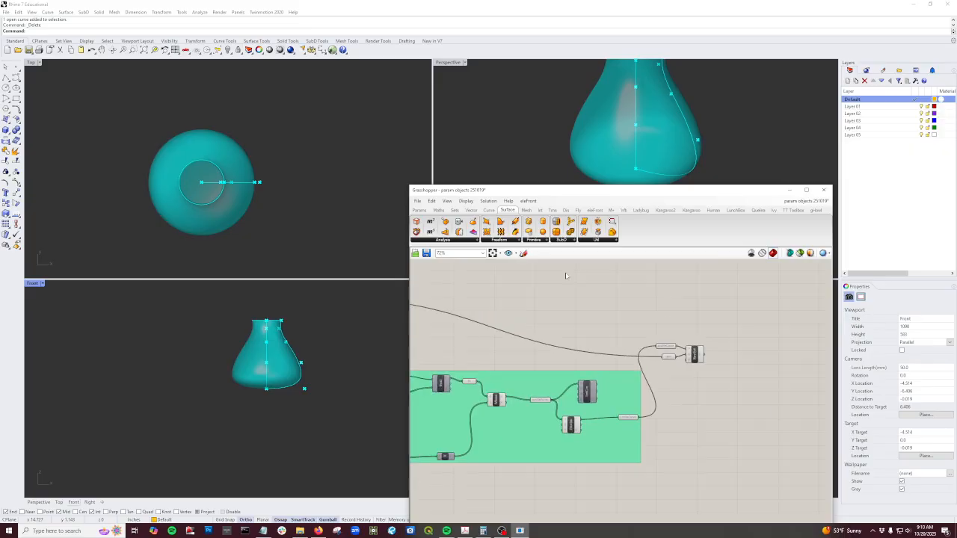
left_click(419, 211)
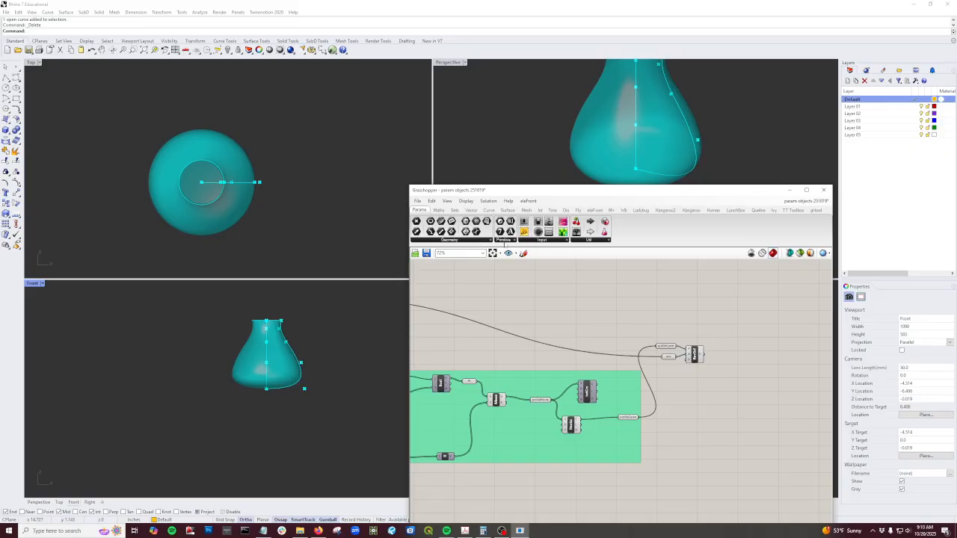
left_click(482, 240)
scroll(738, 363, "up", 4)
left_click(739, 364)
left_click_drag(668, 352, 734, 340)
right_click_drag(741, 386, 677, 406)
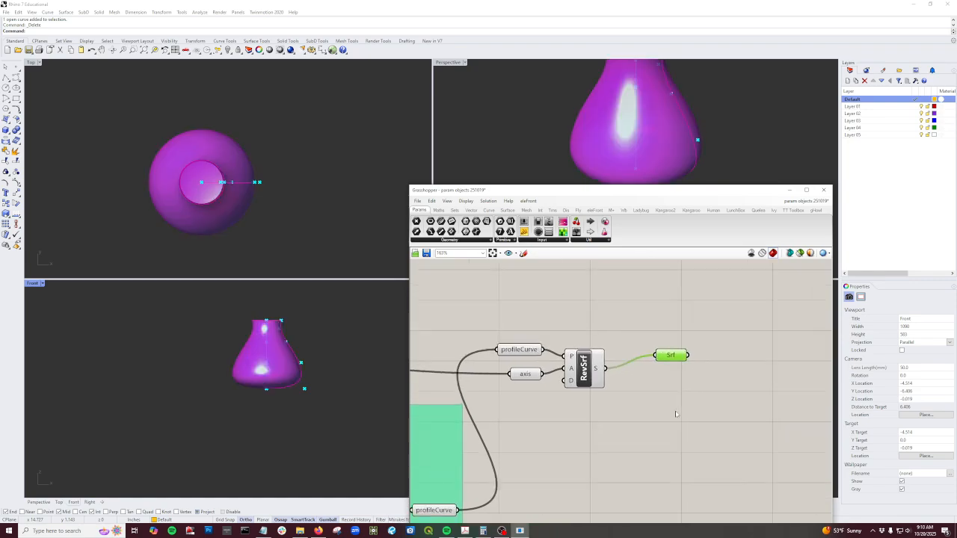
left_click(675, 411)
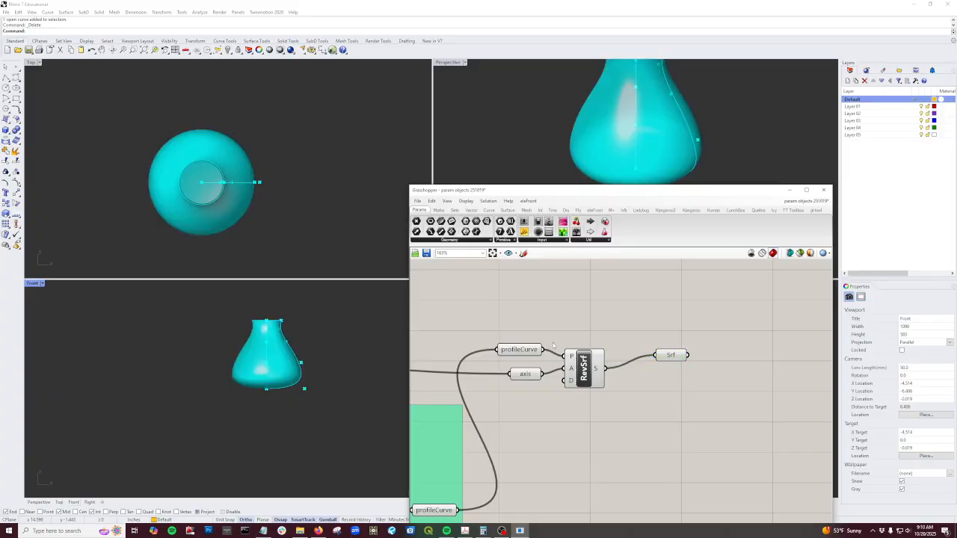
Step: Bake the revolved surface from the Srf parameter into the Rhino model
left_click(669, 357)
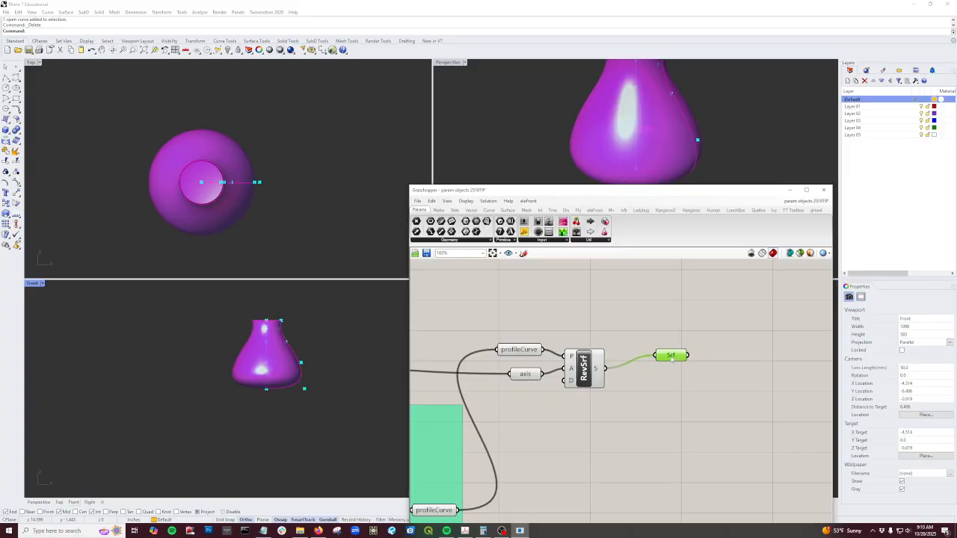
middle_click(676, 354)
left_click(690, 367)
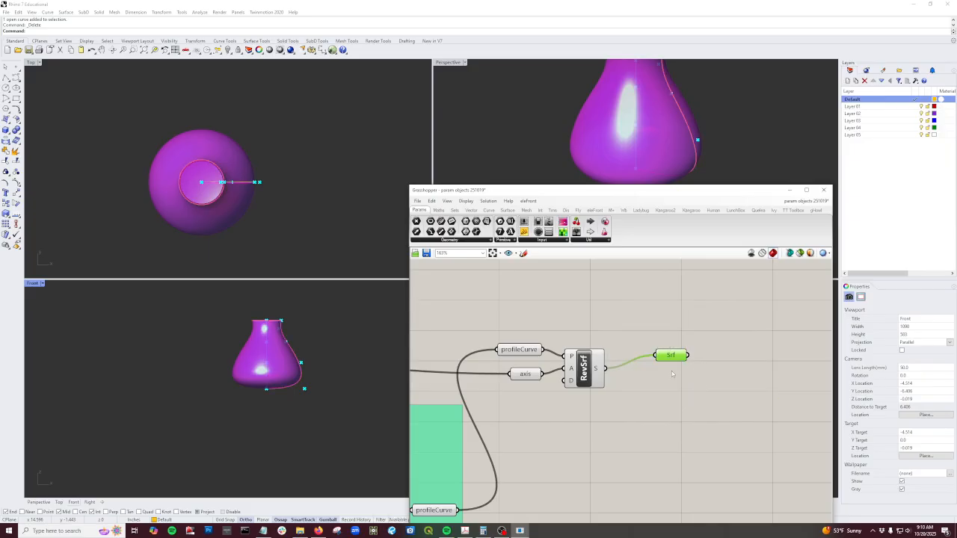
Step: Move the baked vase surface in the Top view along negative X so it stands clear of the Grasshopper preview
right_click_drag(295, 237, 359, 240)
scroll(287, 215, "down", 2)
left_click(280, 203)
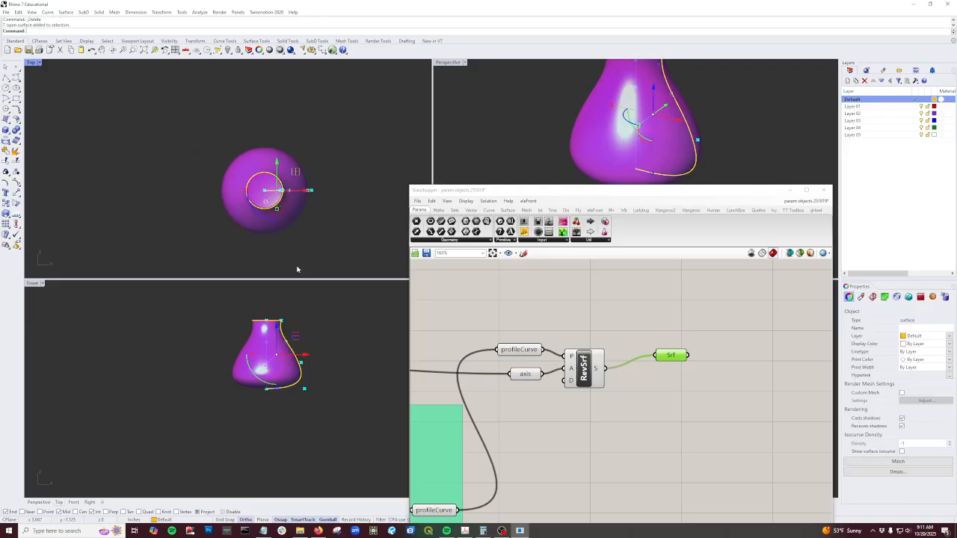
key("Return")
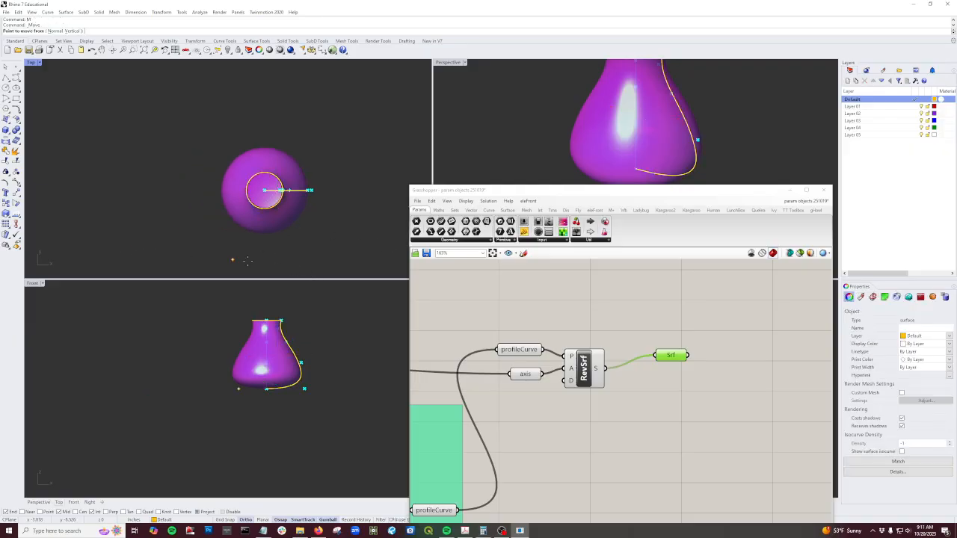
left_click(275, 266)
left_click(153, 191)
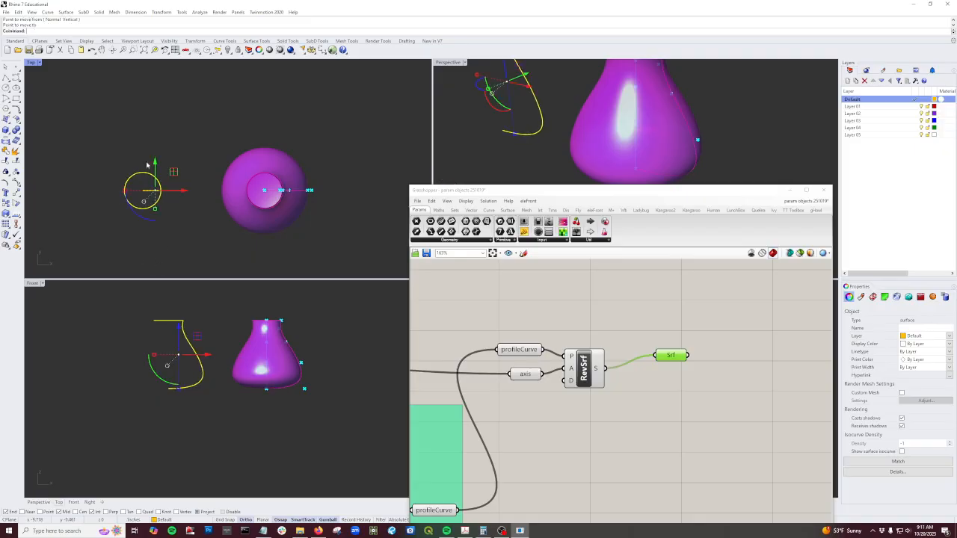
Step: Set the Top, Front and Perspective viewports to the Shaded display mode
left_click(33, 62)
left_click(43, 97)
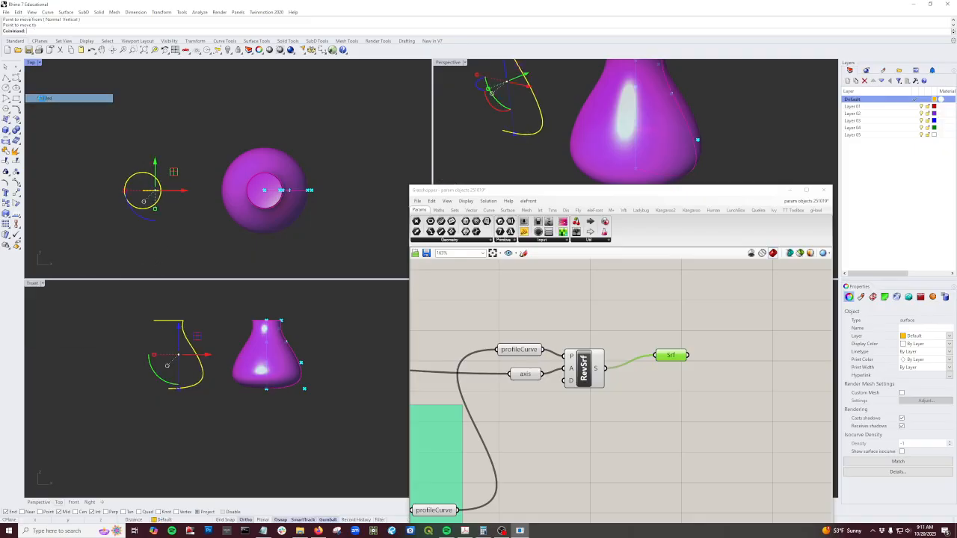
left_click(41, 284)
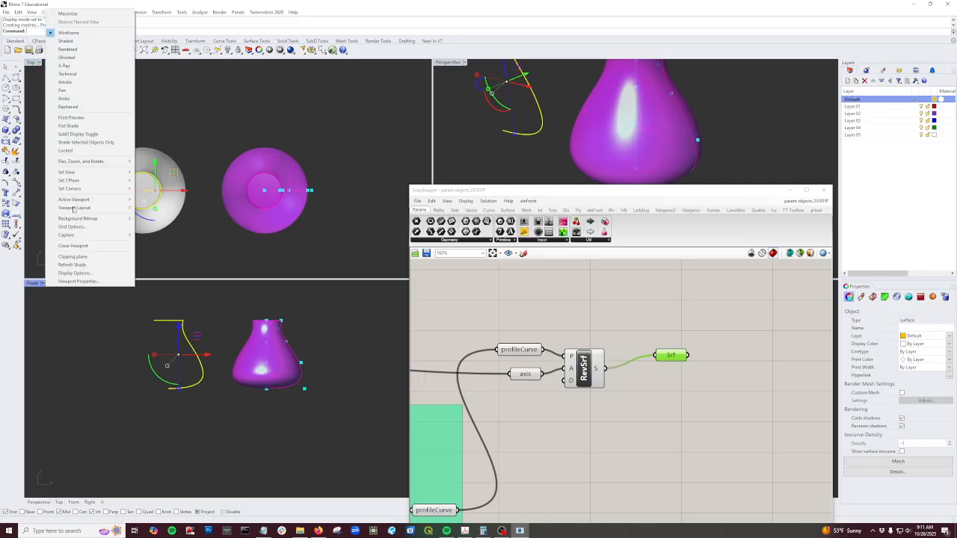
left_click(87, 42)
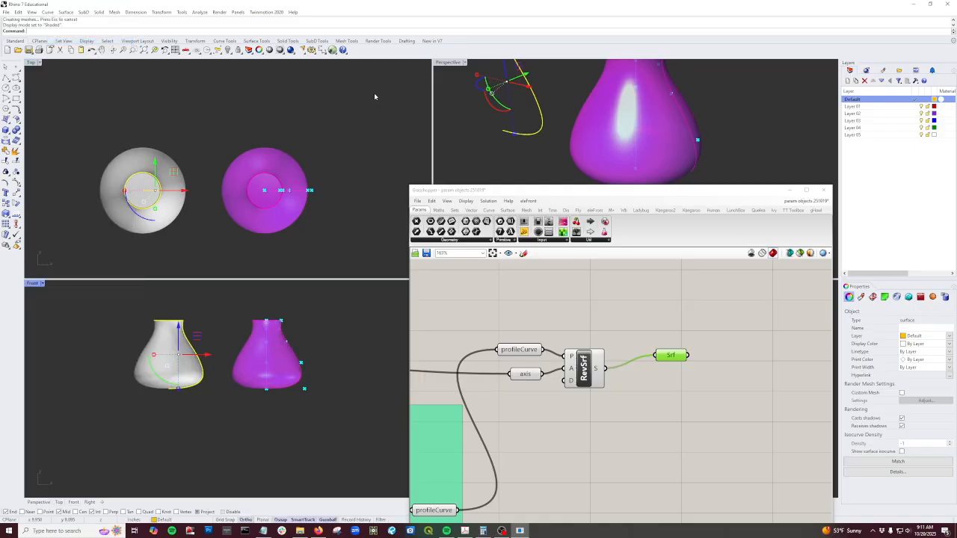
left_click(465, 63)
left_click(463, 99)
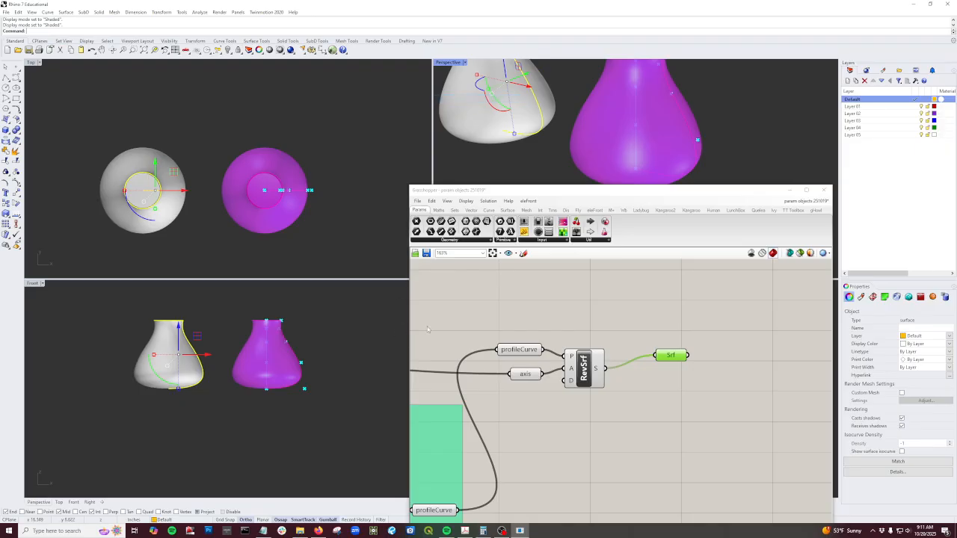
scroll(688, 412, "down", 2)
scroll(333, 426, "up", 2)
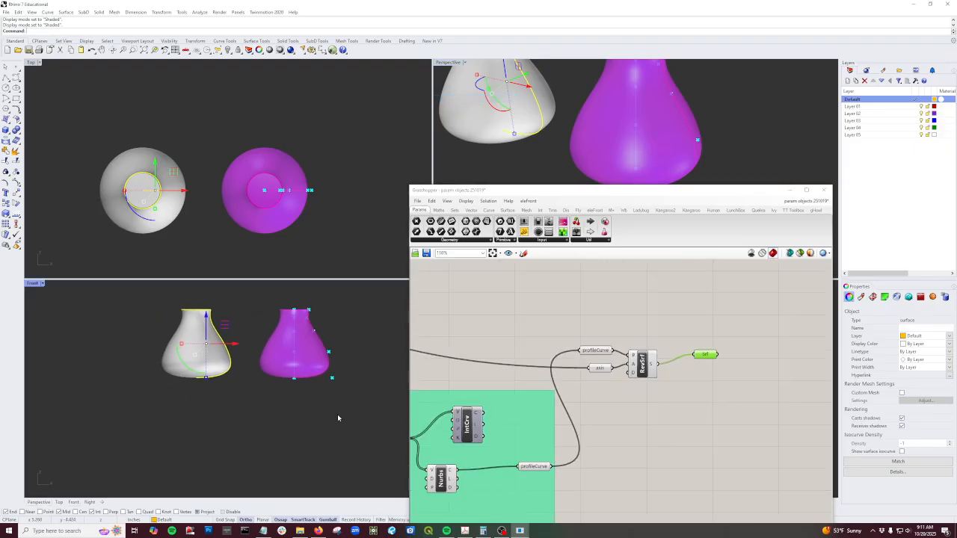
scroll(579, 472, "down", 5)
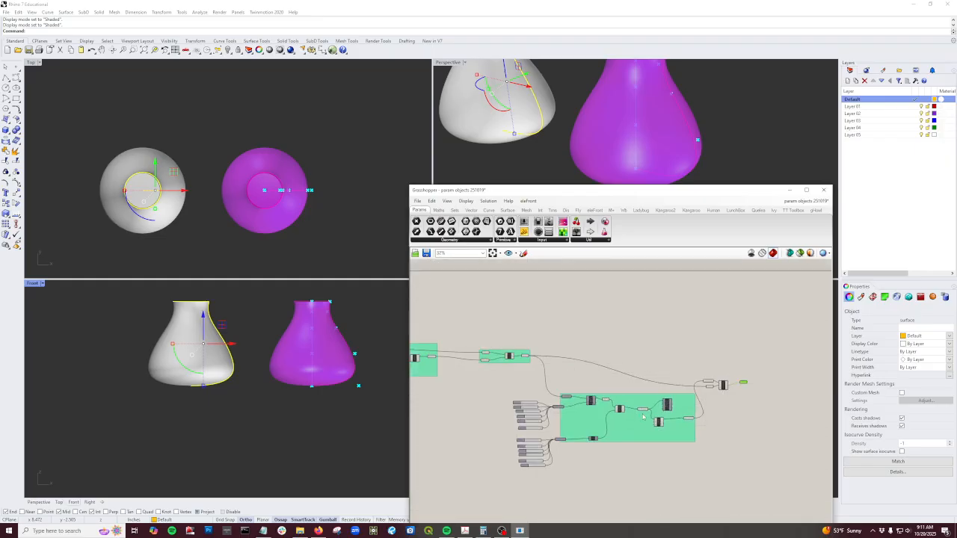
scroll(725, 434, "up", 4)
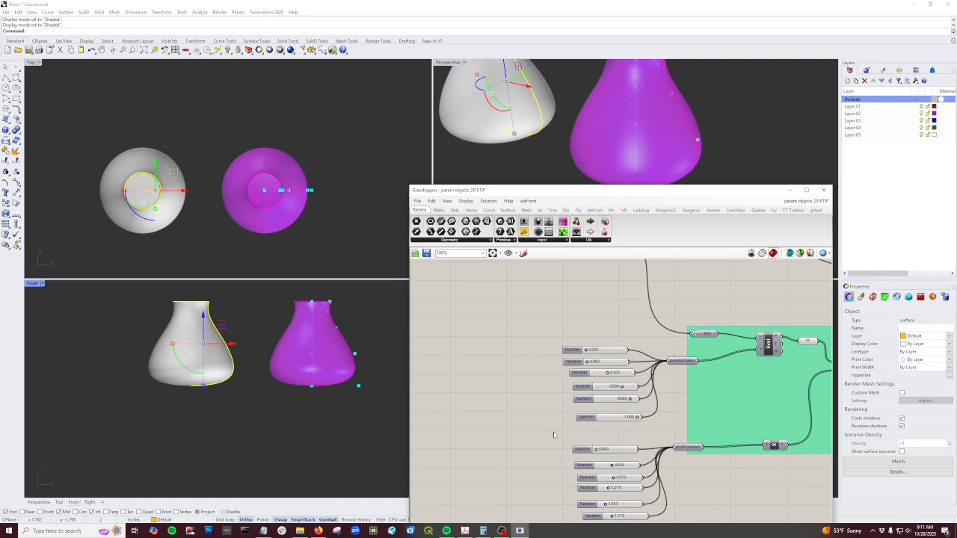
Step: Set the number slider feeding the Height parameter to 12
right_click_drag(667, 376, 631, 376)
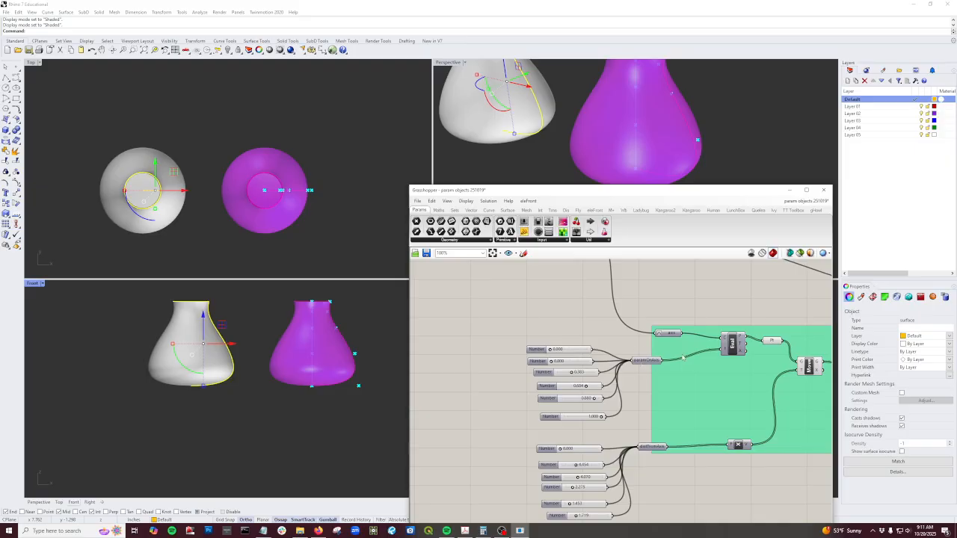
scroll(682, 358, "down", 2)
right_click_drag(546, 334, 665, 372)
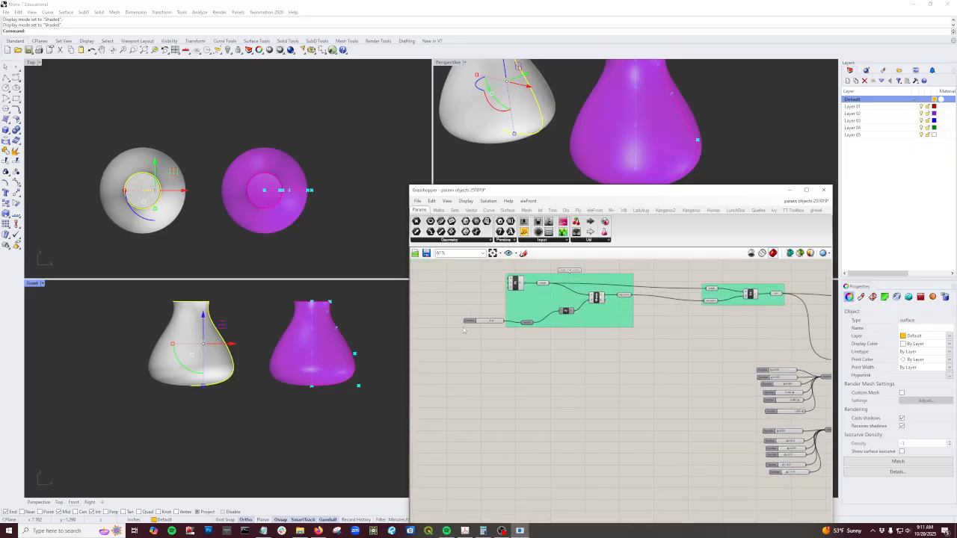
scroll(464, 330, "up", 4)
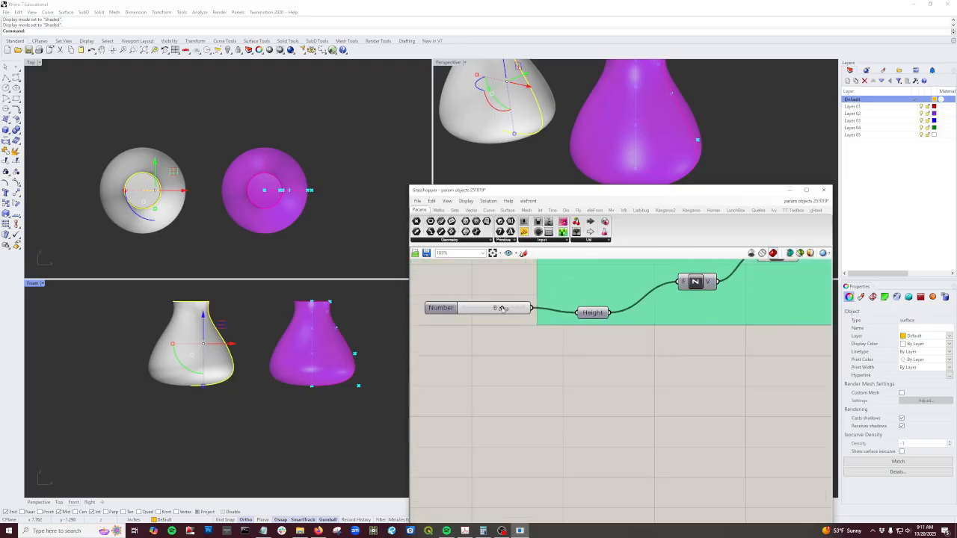
left_click_drag(503, 308, 524, 308)
right_click_drag(320, 340, 273, 404)
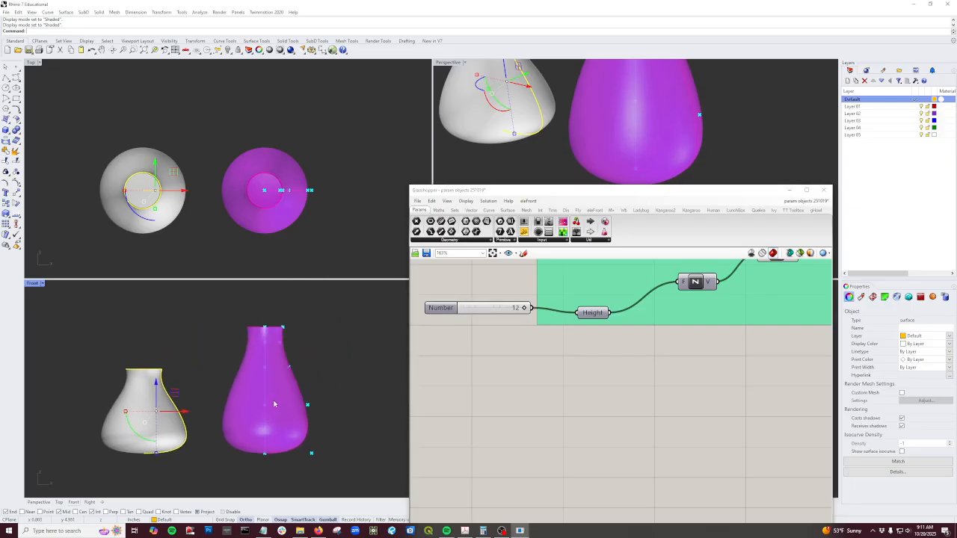
scroll(274, 404, "down", 1)
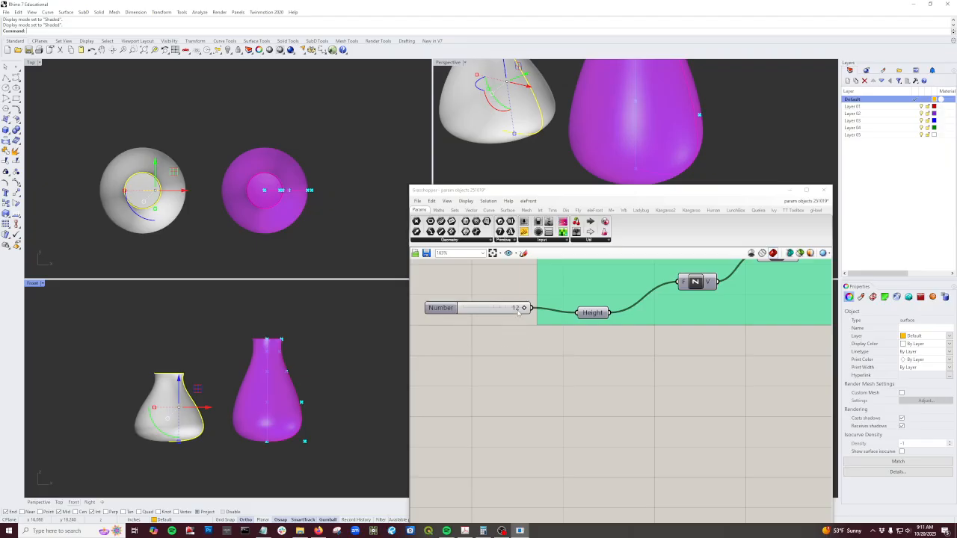
Step: Bake the taller vase surface from the Srf parameter after RevSrf into the Rhino model
scroll(639, 427, "down", 6)
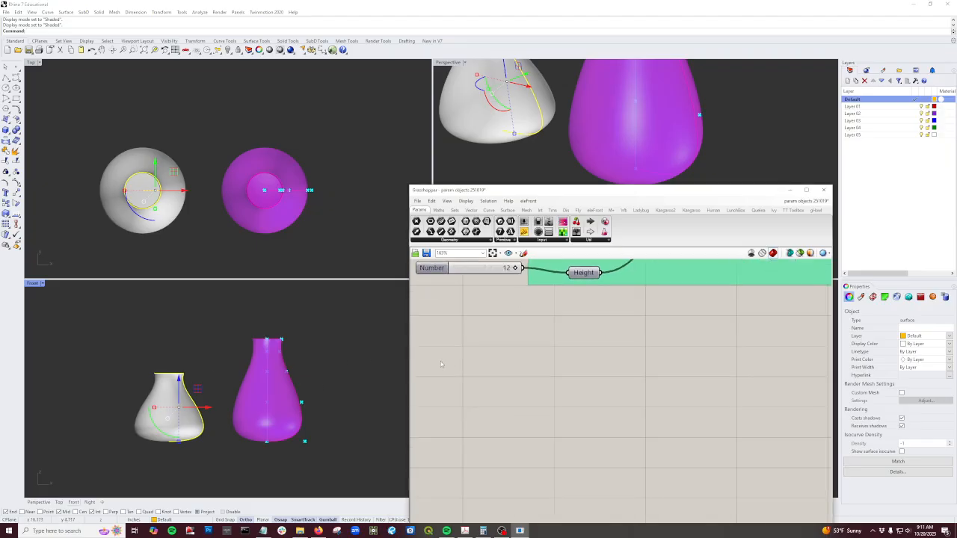
scroll(714, 344, "up", 5)
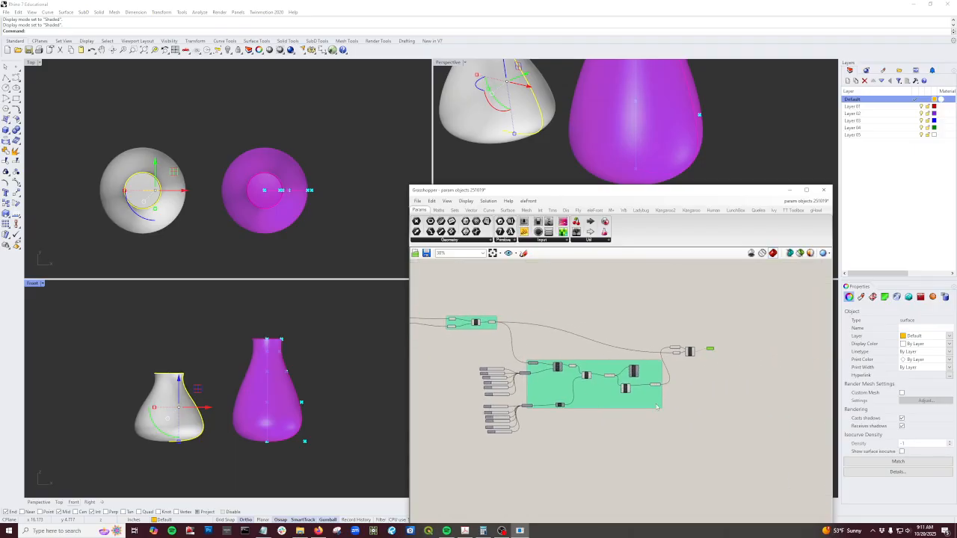
middle_click(713, 341)
left_click(724, 352)
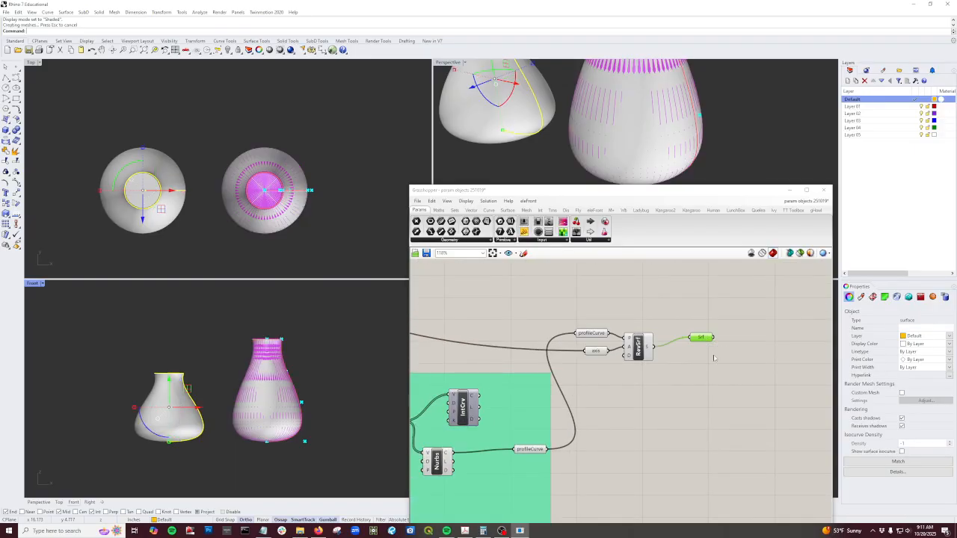
Step: Move the newly baked tall vase about 21.4 inches along negative X in the Front view, past the first baked vase
scroll(365, 417, "down", 3)
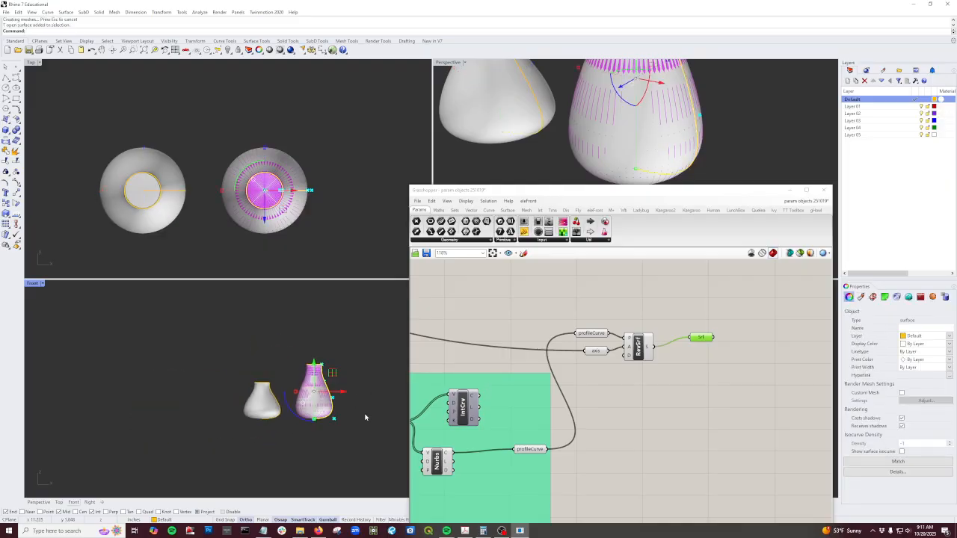
type("m")
key("Return")
left_click(322, 453)
left_click(224, 453)
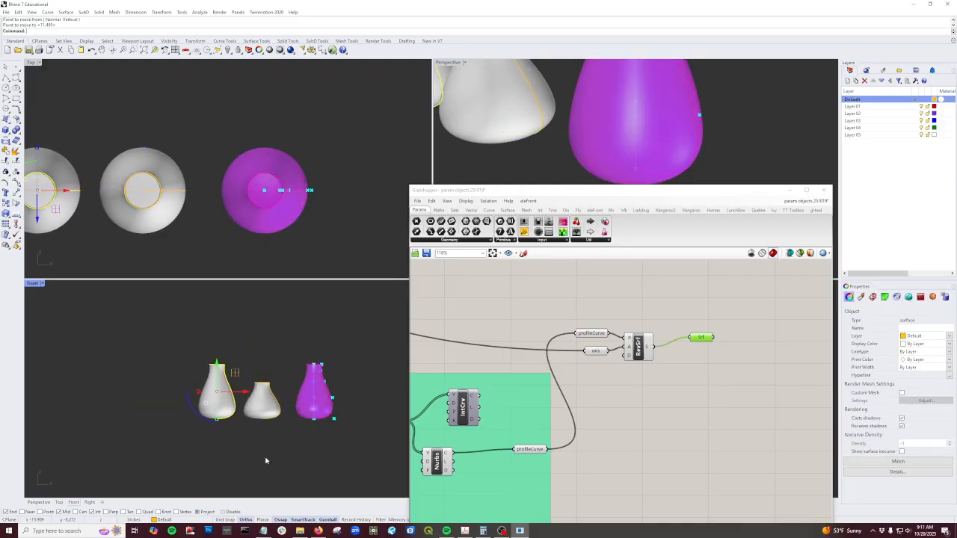
Step: Set the number slider feeding the Height parameter to 5
scroll(617, 394, "down", 5)
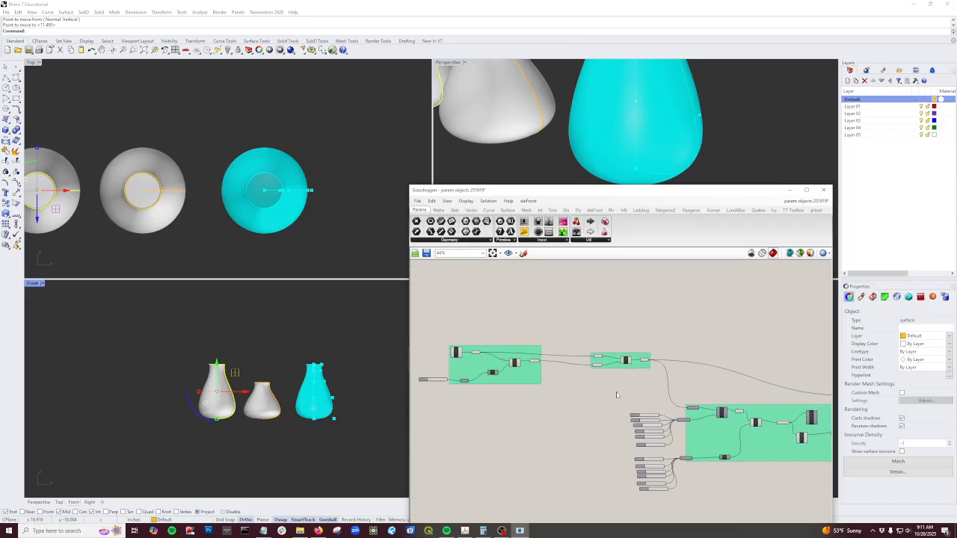
scroll(457, 405, "up", 7)
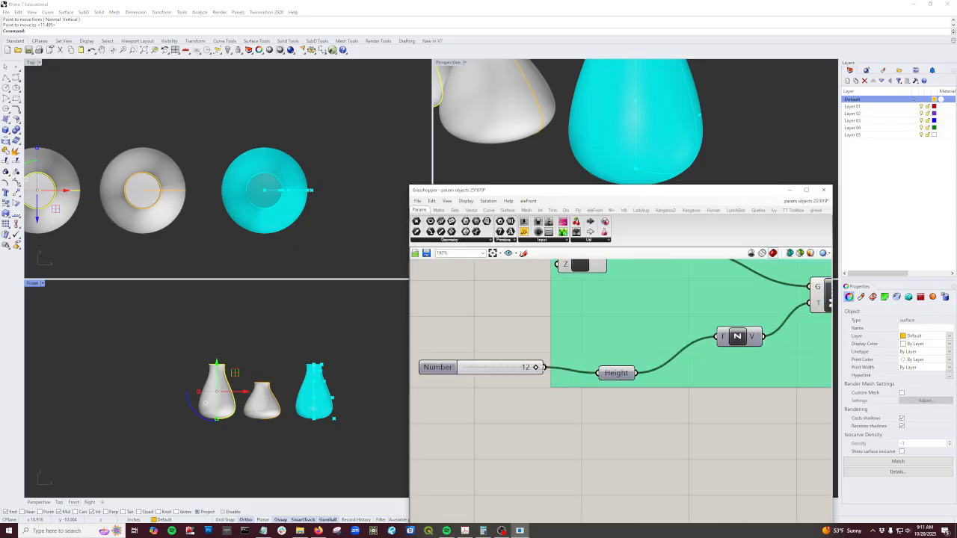
left_click_drag(535, 367, 488, 378)
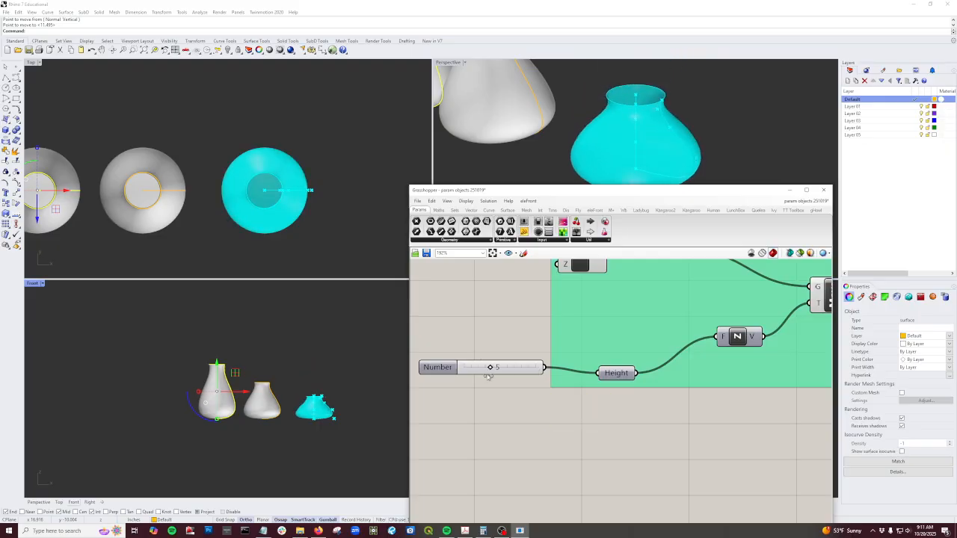
Step: Bake the short vase surface from the Srf parameter into the Rhino model
scroll(634, 457, "down", 10)
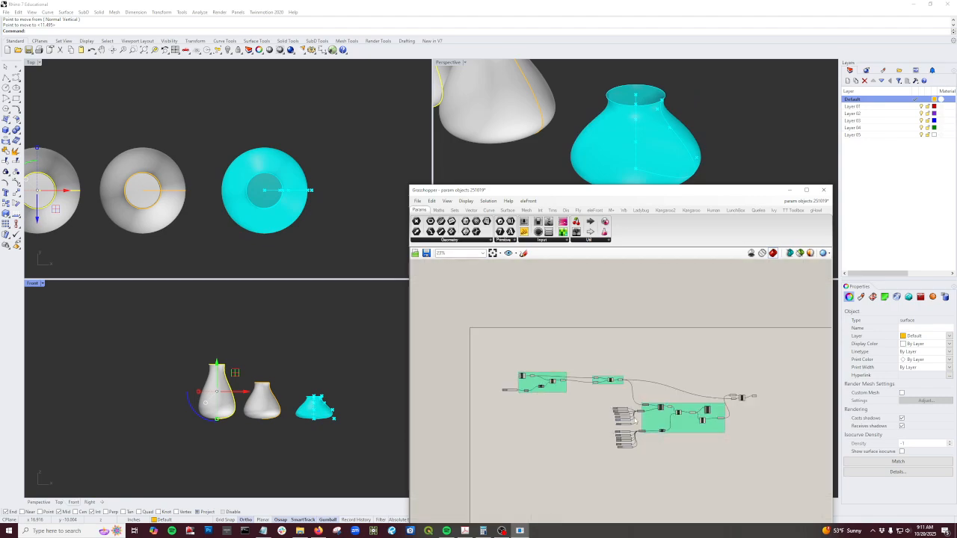
scroll(772, 408, "up", 8)
left_click(750, 381)
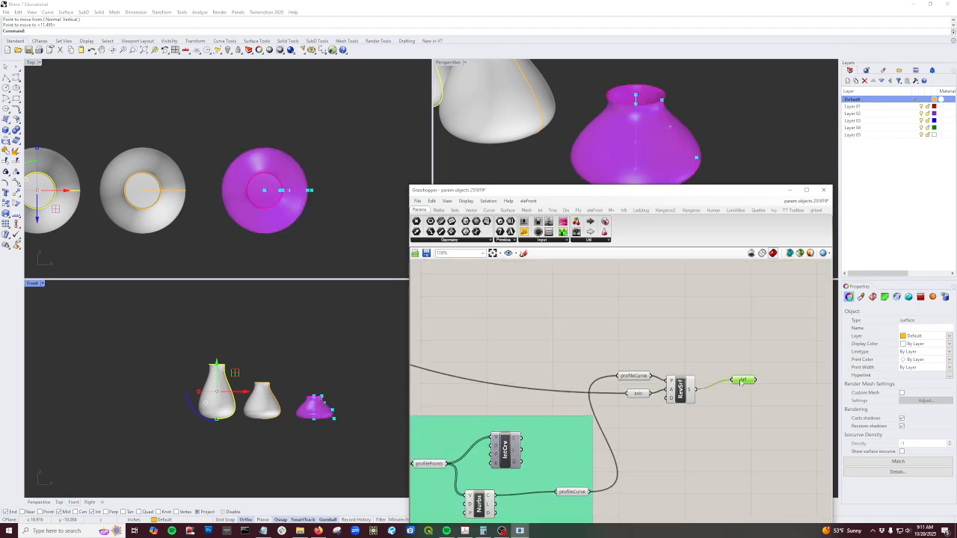
key("space")
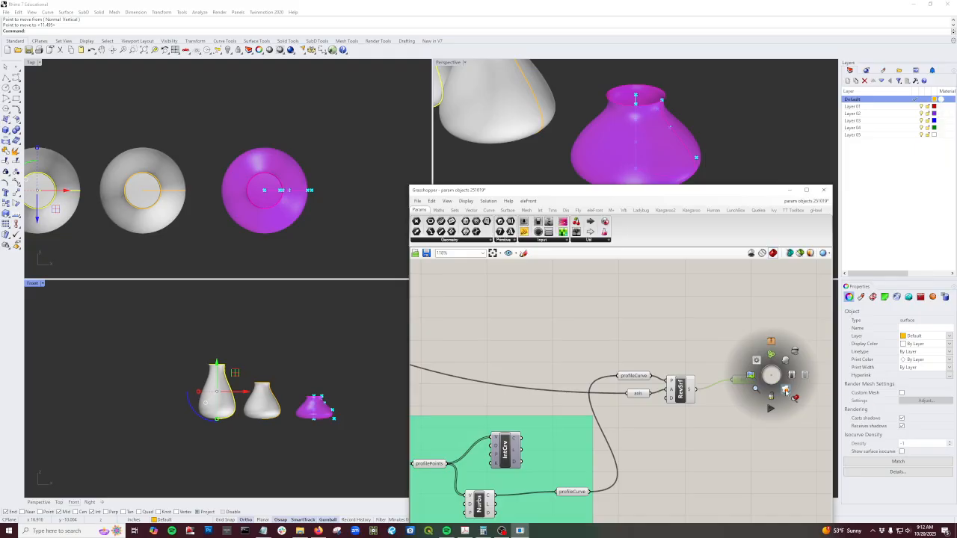
left_click(784, 390)
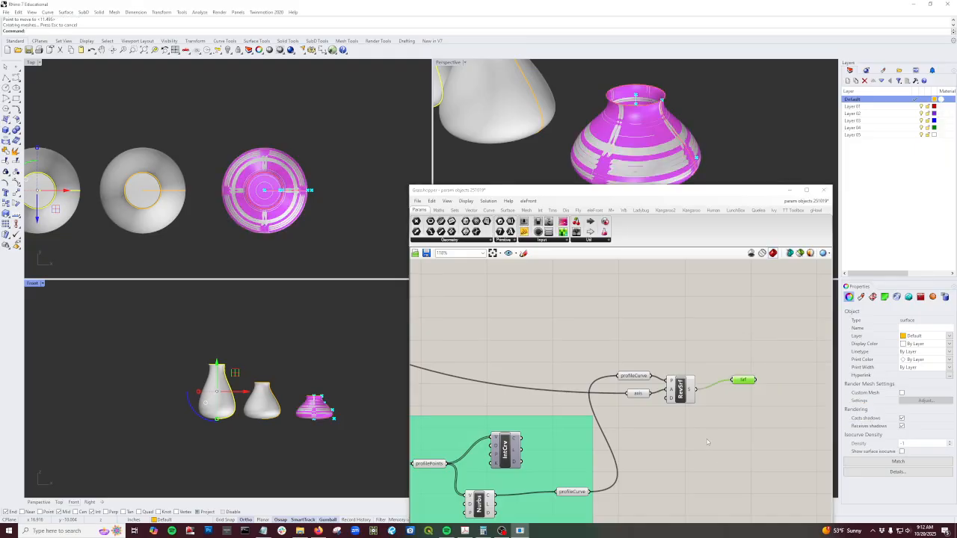
Step: Move the baked short vase along negative X in the Front view, beyond the two other baked vases
right_click_drag(706, 438, 772, 408)
left_click(282, 454)
left_click(320, 409)
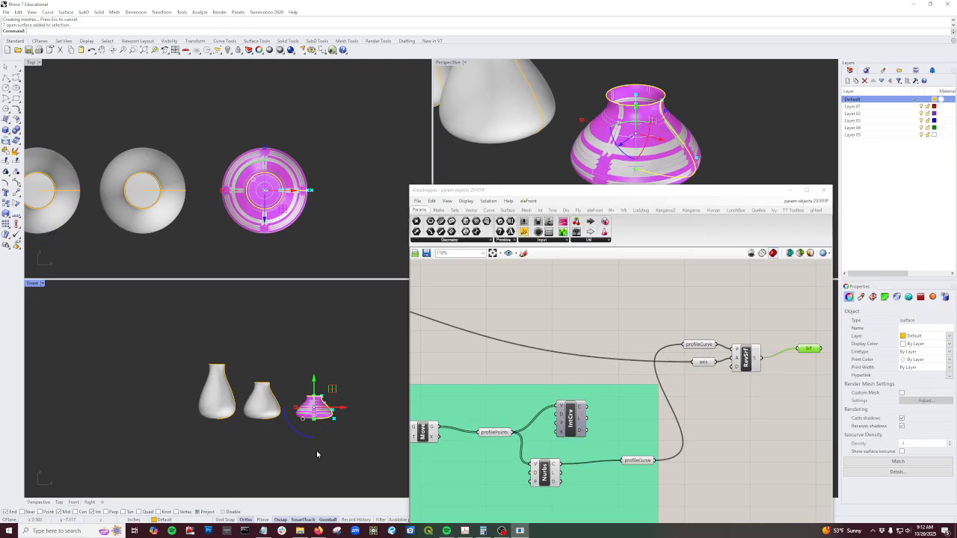
right_click_drag(317, 451, 388, 453)
type("m")
key("Return")
left_click(353, 456)
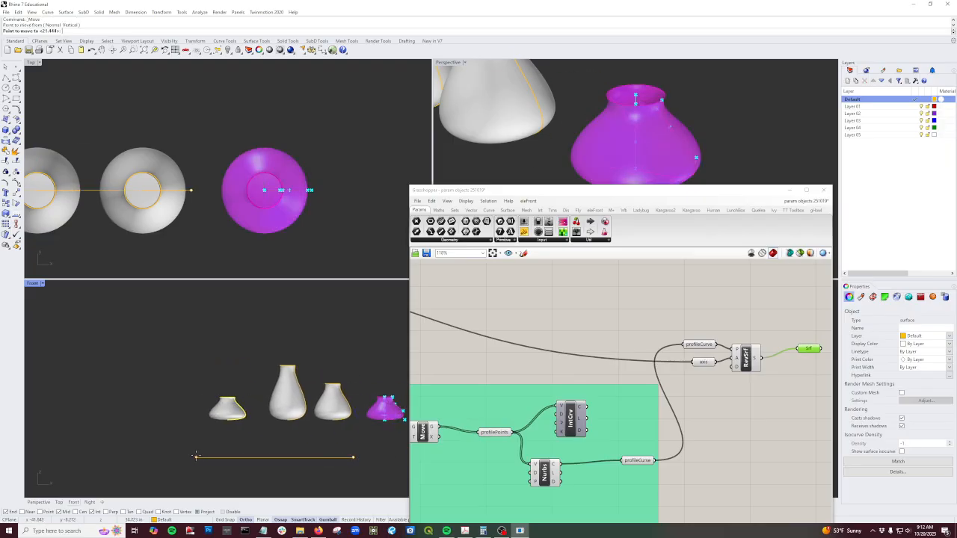
left_click(195, 456)
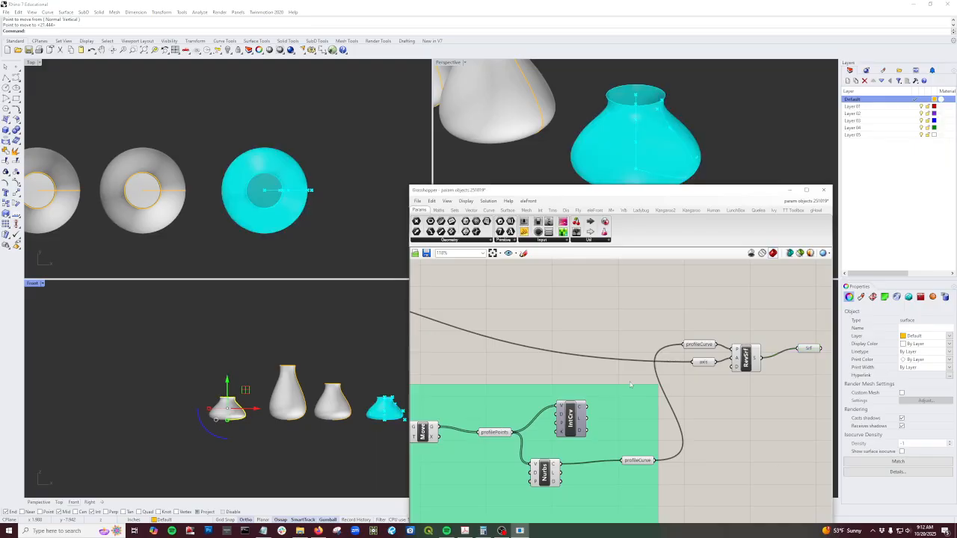
Step: Deselect the baked short vase and set the number slider feeding the Height parameter to 11
scroll(624, 378, "down", 5)
scroll(593, 431, "up", 5)
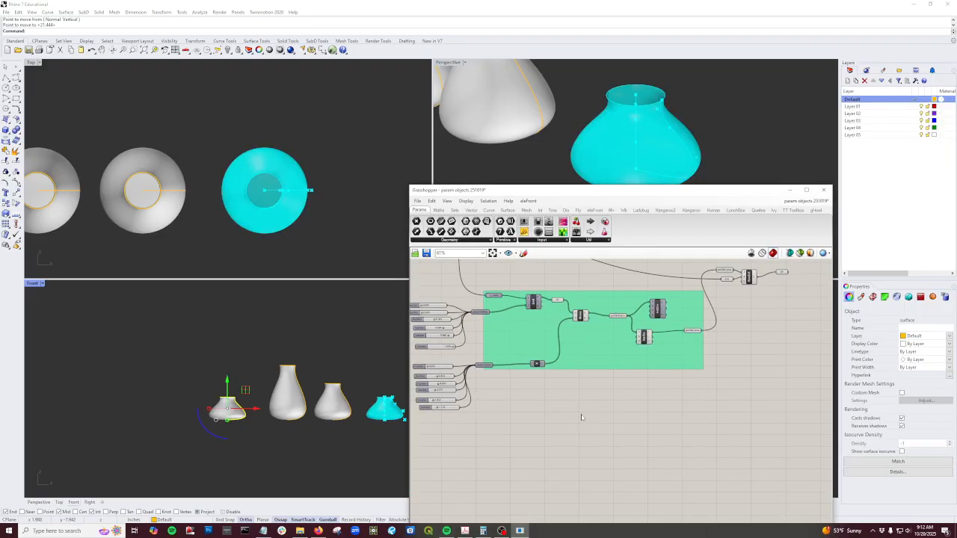
left_click(287, 343)
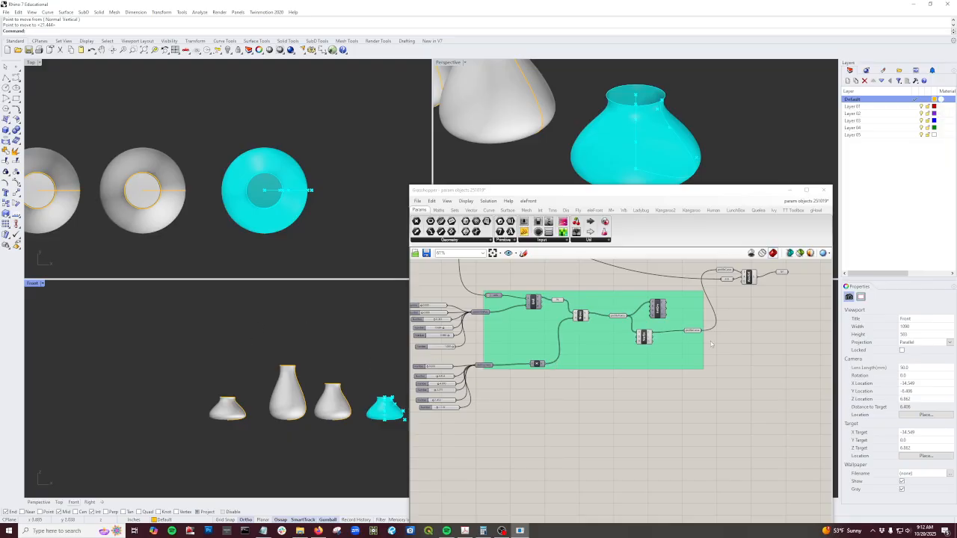
scroll(712, 344, "down", 3)
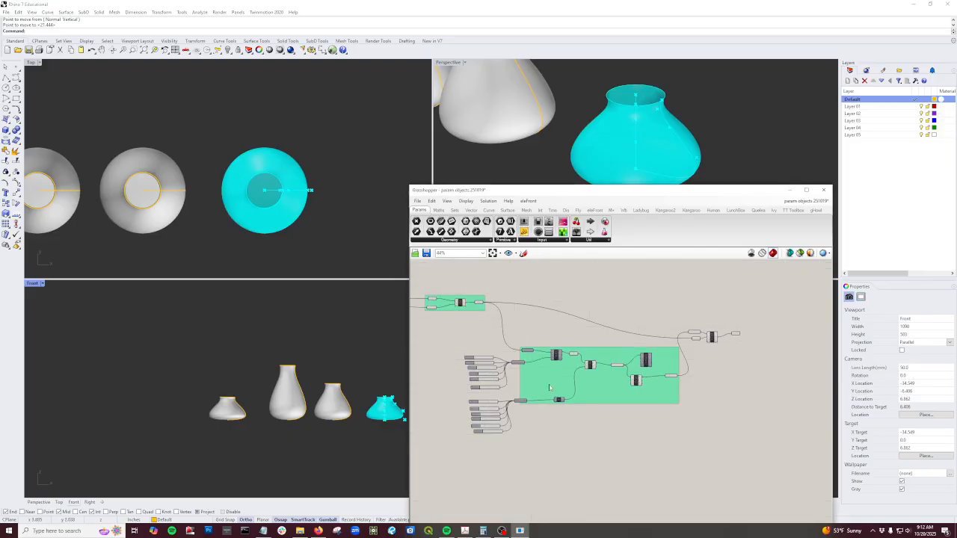
right_click_drag(557, 368, 614, 369)
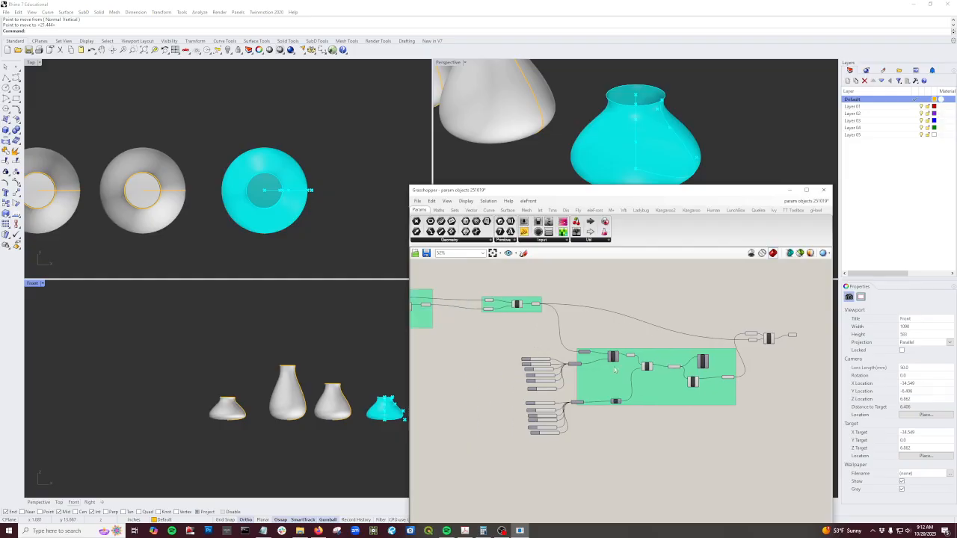
scroll(615, 370, "up", 3)
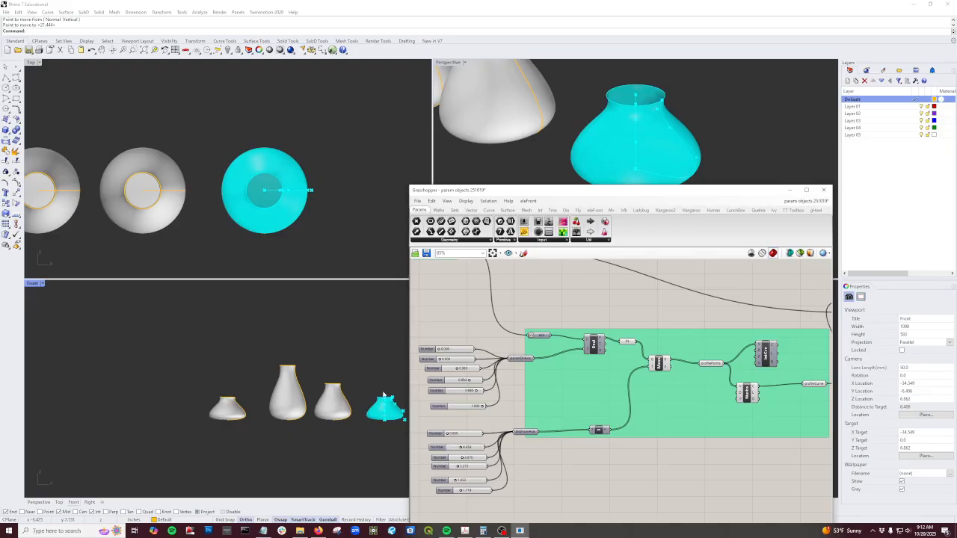
right_click_drag(502, 327, 647, 339)
right_click_drag(532, 309, 619, 404)
right_click_drag(501, 387, 681, 359)
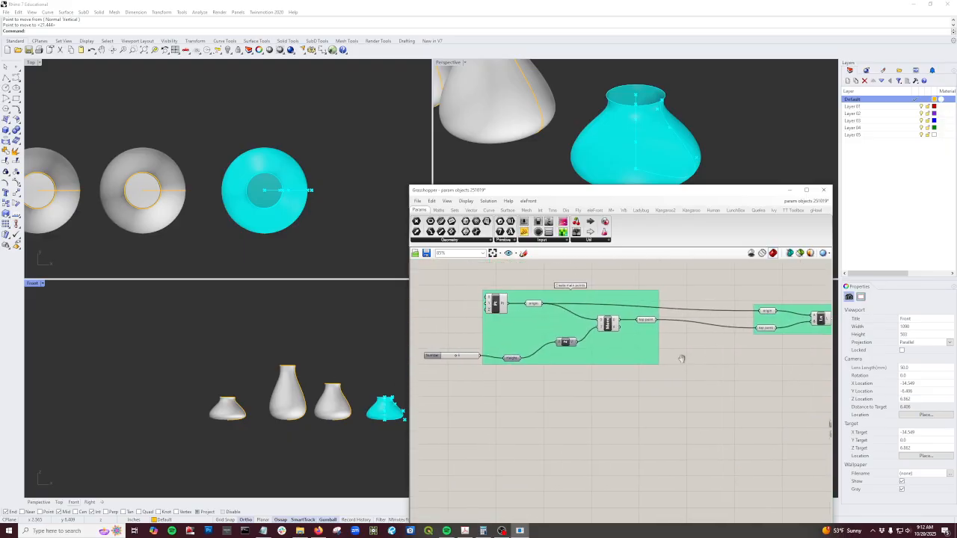
scroll(681, 359, "down", 4)
scroll(599, 364, "up", 4)
scroll(548, 371, "up", 5)
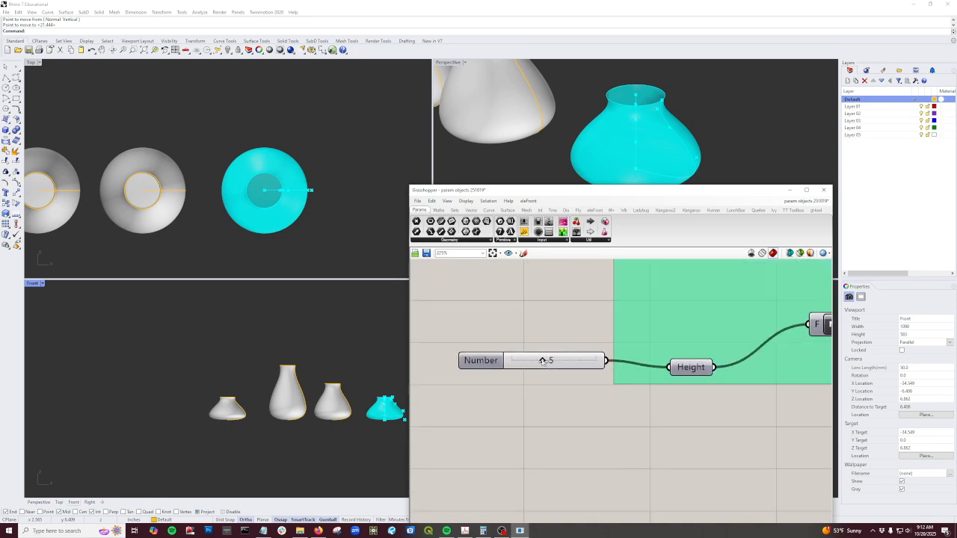
left_click_drag(543, 360, 588, 362)
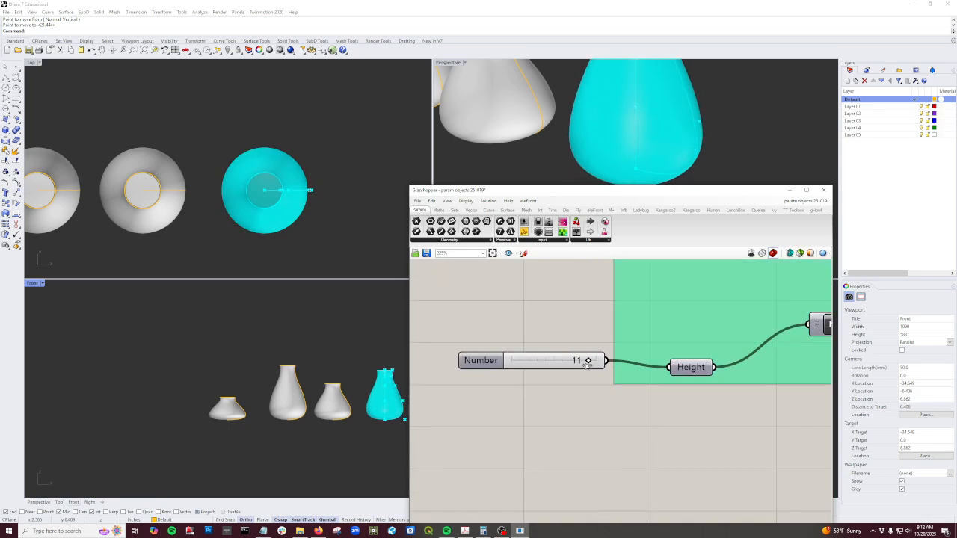
Step: Select the profilePoints parameter to highlight the profile's control points on the vase preview
scroll(534, 416, "down", 8)
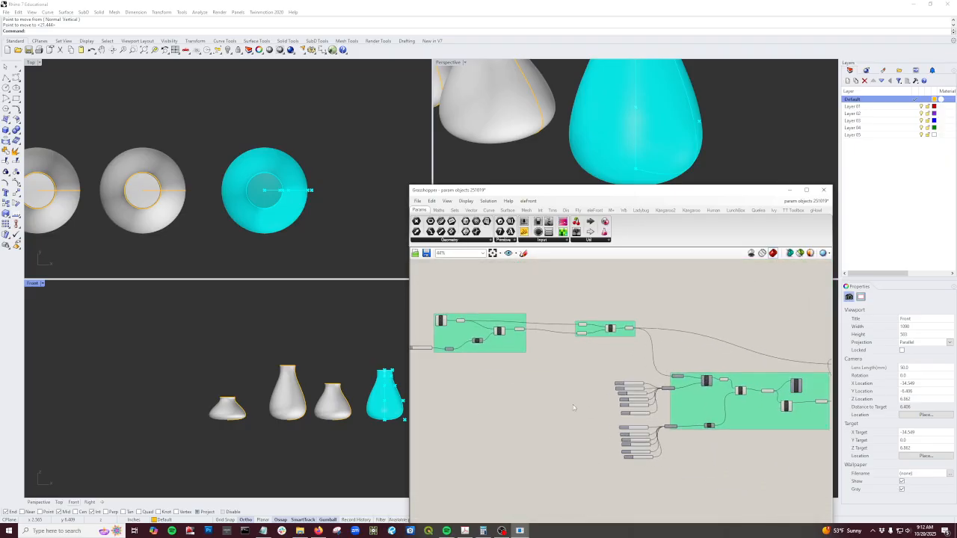
scroll(311, 374, "up", 8)
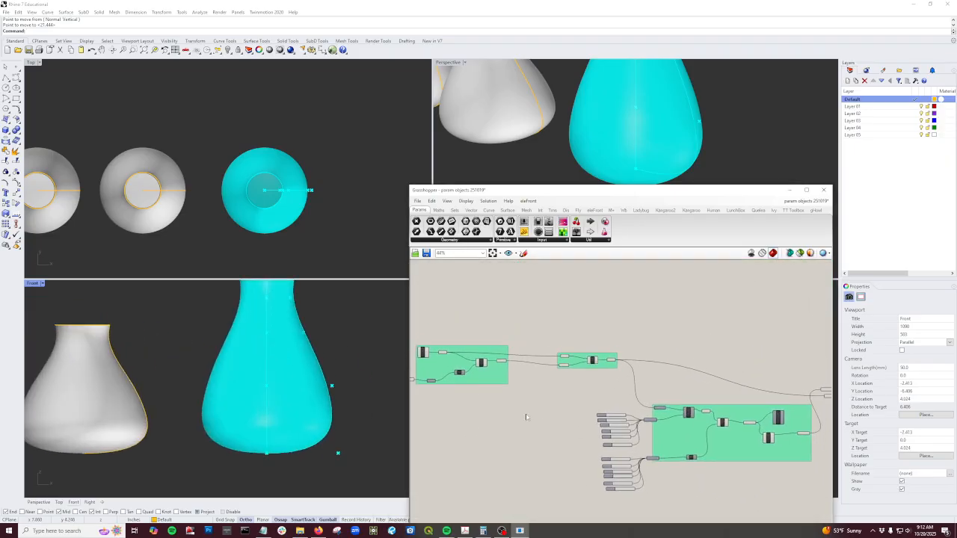
scroll(618, 432, "up", 3)
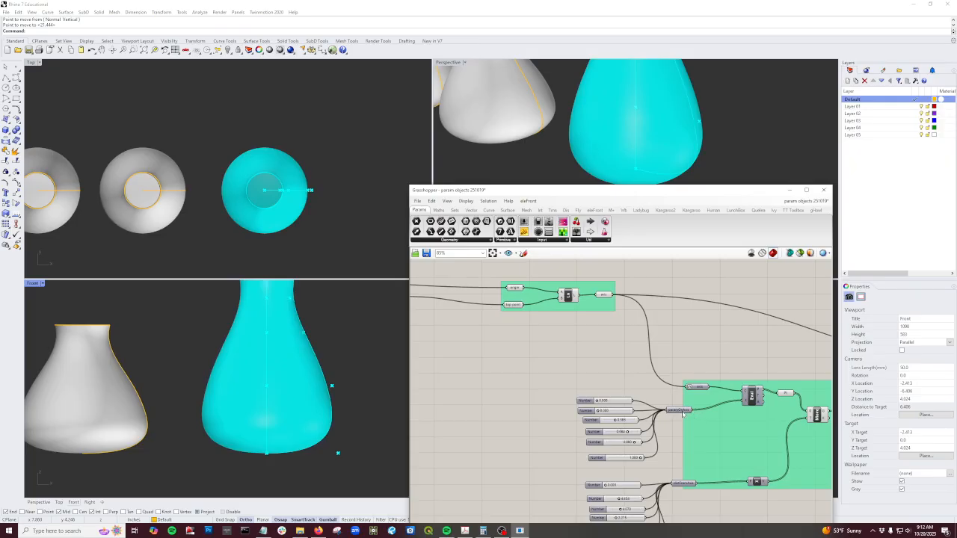
scroll(785, 396, "down", 2)
left_click(798, 407)
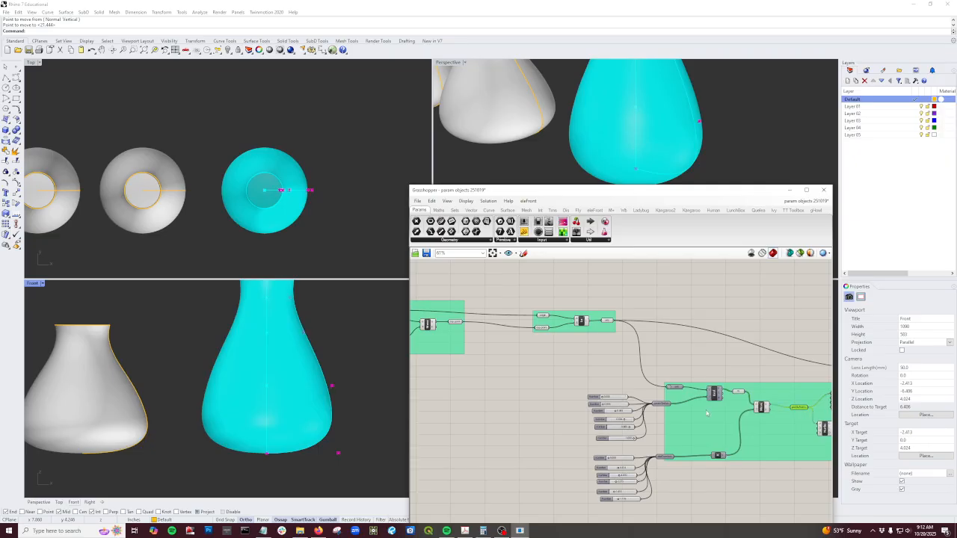
Step: Set the second slider feeding the distFromAxis parameter to 3.067 to narrow the vase's base
scroll(303, 387, "down", 4)
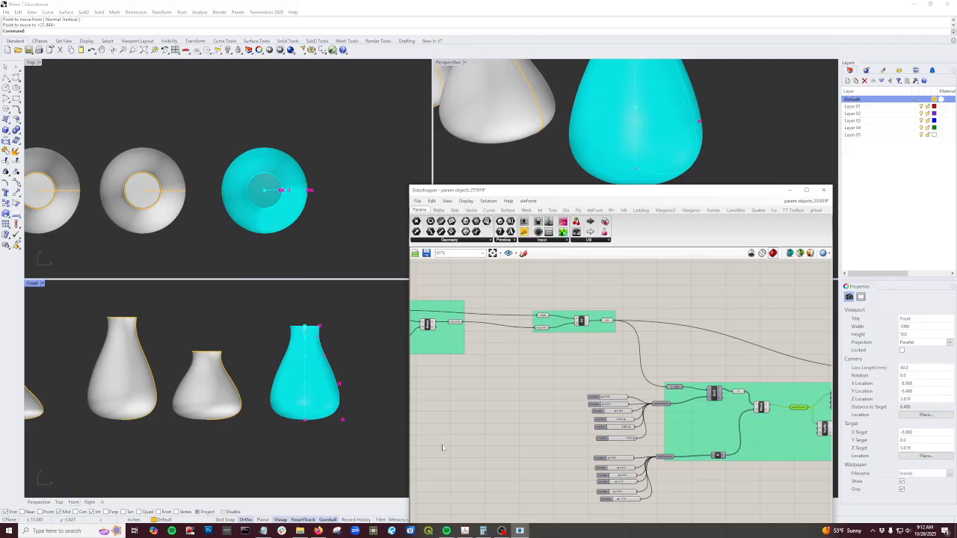
scroll(629, 437, "up", 4)
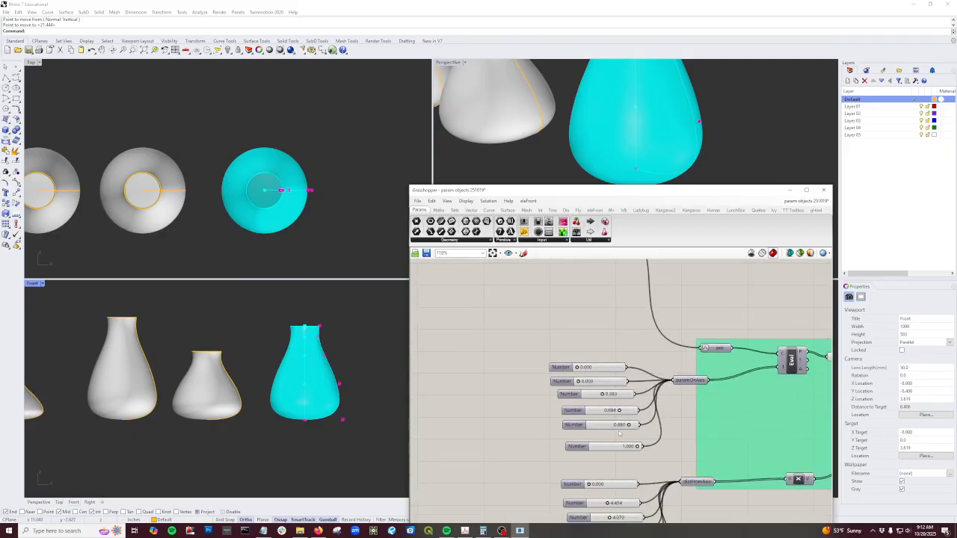
scroll(620, 435, "down", 1)
right_click_drag(596, 494, 604, 435)
scroll(604, 435, "up", 2)
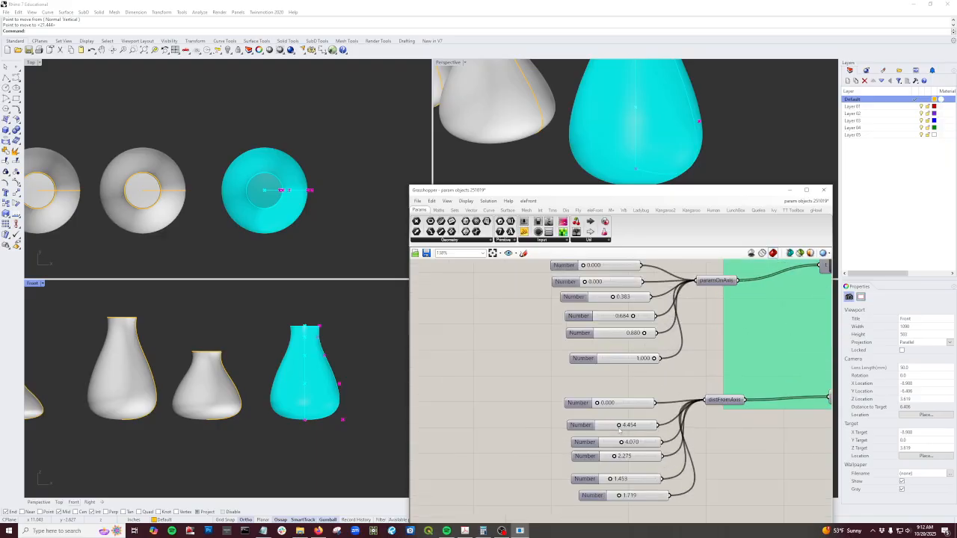
left_click_drag(620, 431, 614, 431)
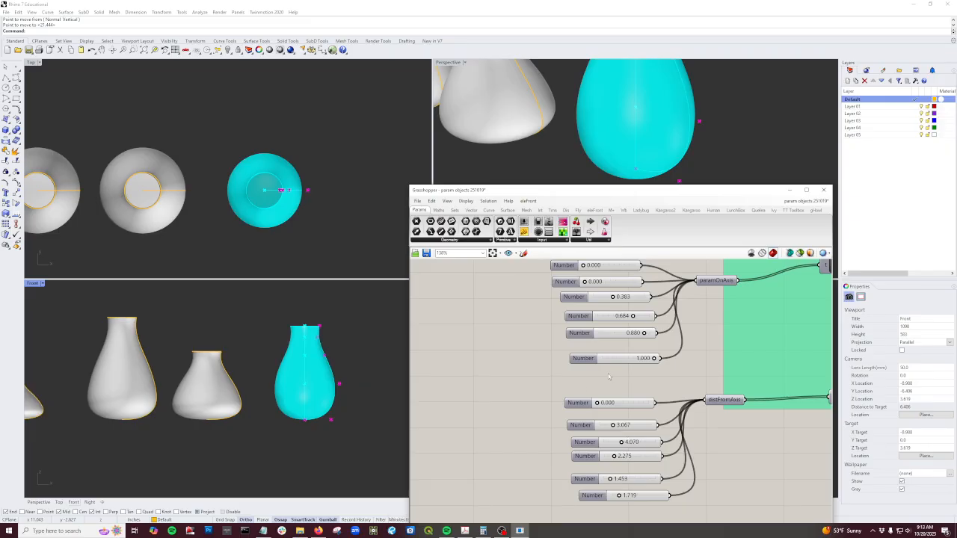
Step: Add a Multiplication component below the distFromAxis parameter and connect distFromAxis to its A input
scroll(608, 376, "down", 3)
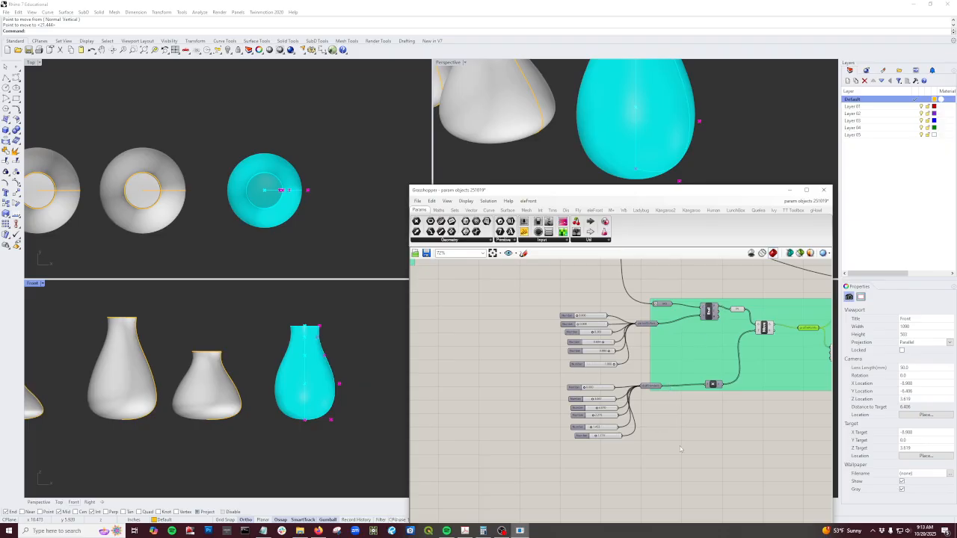
right_click_drag(680, 448, 623, 365)
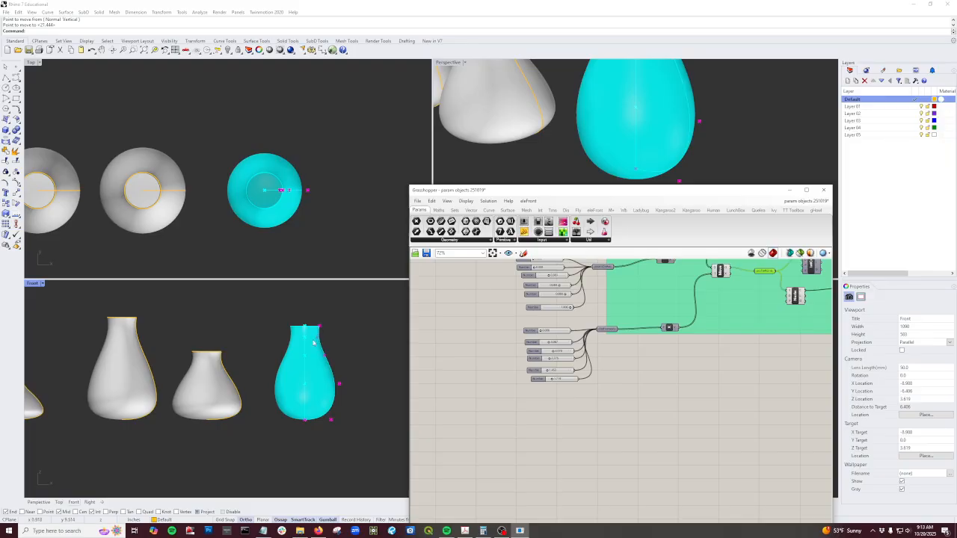
scroll(598, 389, "up", 4)
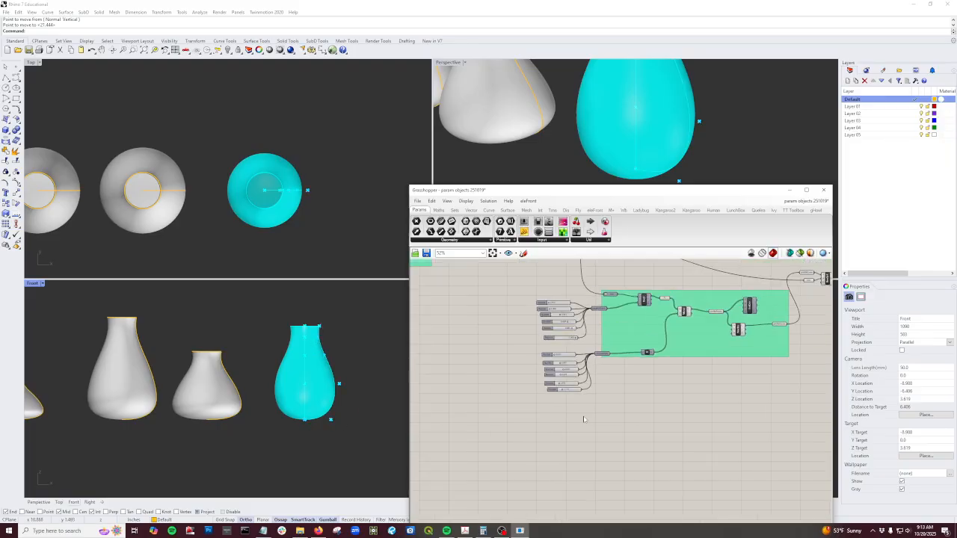
left_click_drag(594, 316, 605, 319)
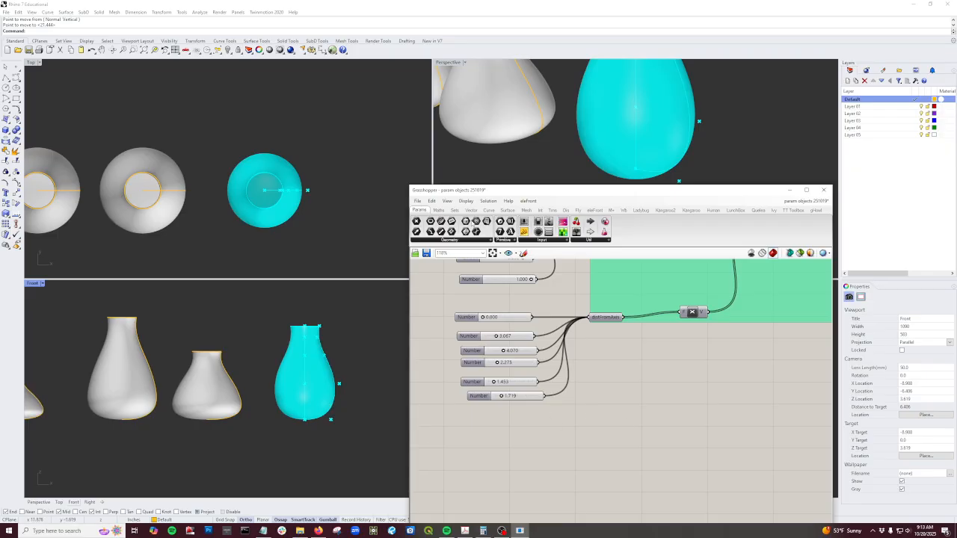
left_click(438, 210)
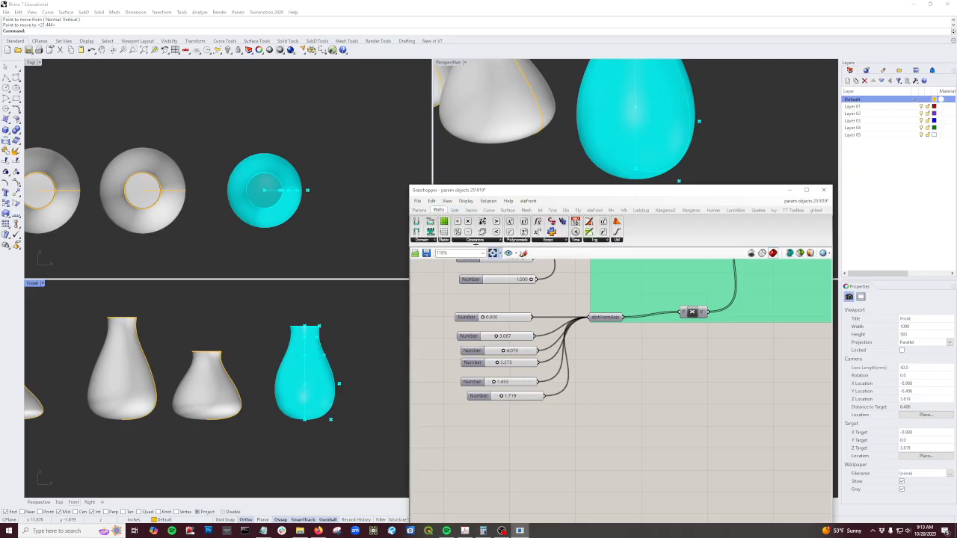
left_click(663, 406)
scroll(655, 406, "up", 3)
left_click_drag(624, 317, 654, 431)
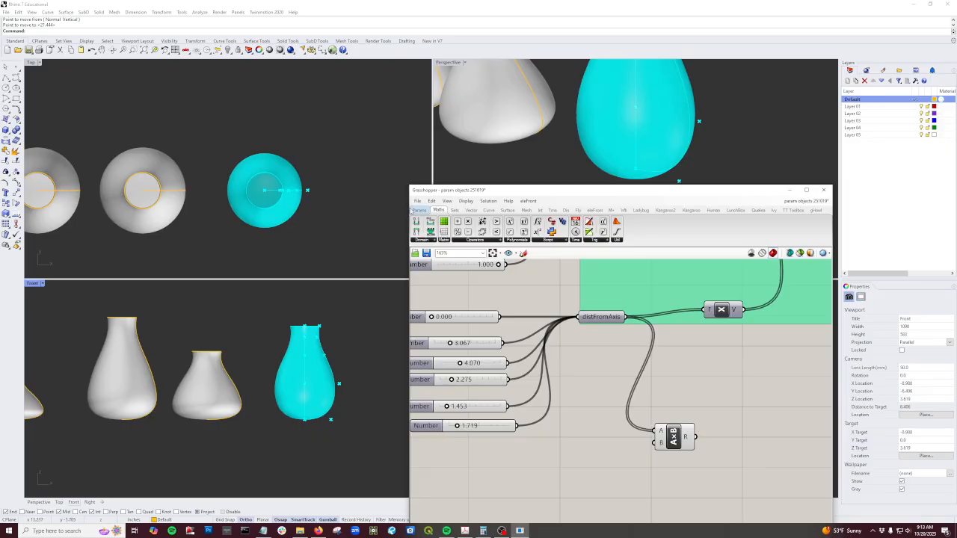
Step: Feed the multiplication's B input from a Number parameter driven by a new number slider with a maximum of 2
left_click(416, 211)
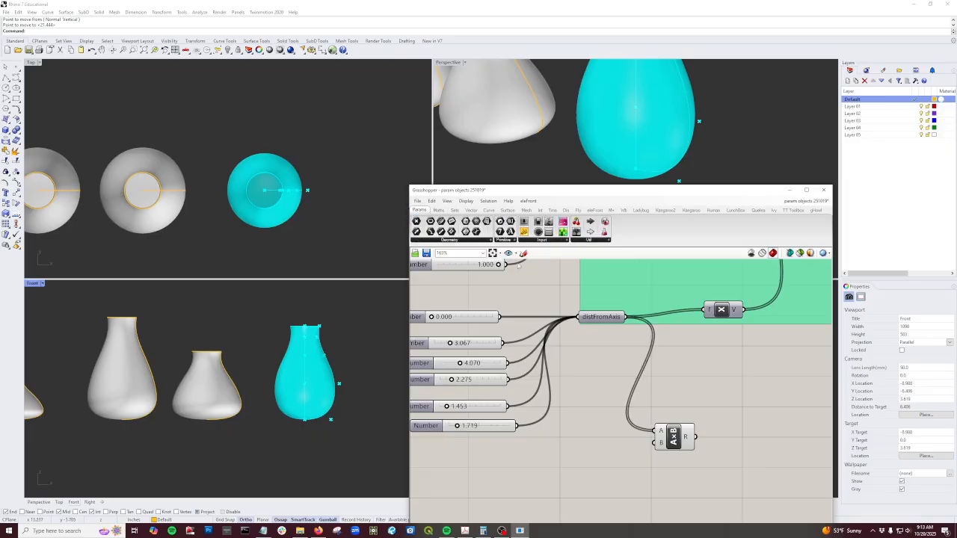
left_click_drag(598, 459, 658, 442)
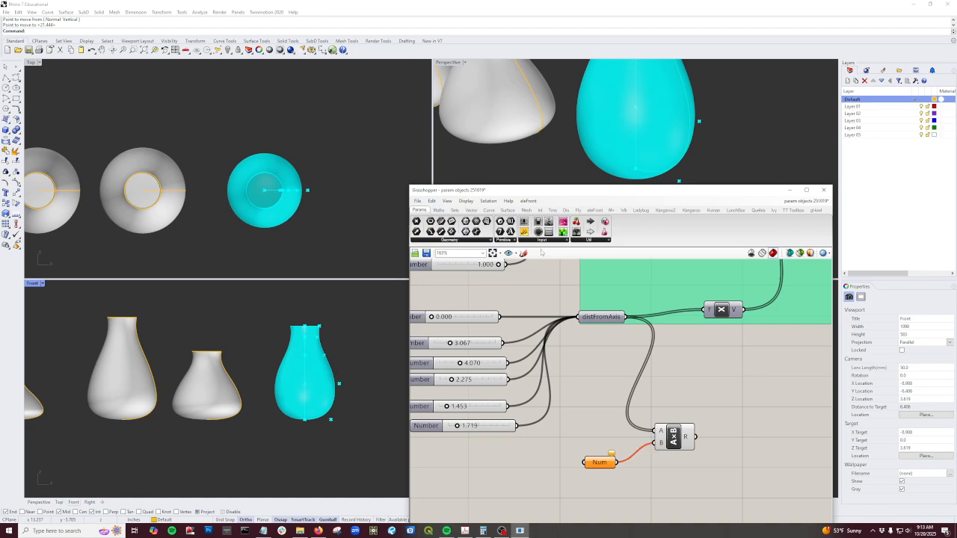
left_click_drag(524, 222, 487, 479)
double_click(447, 479)
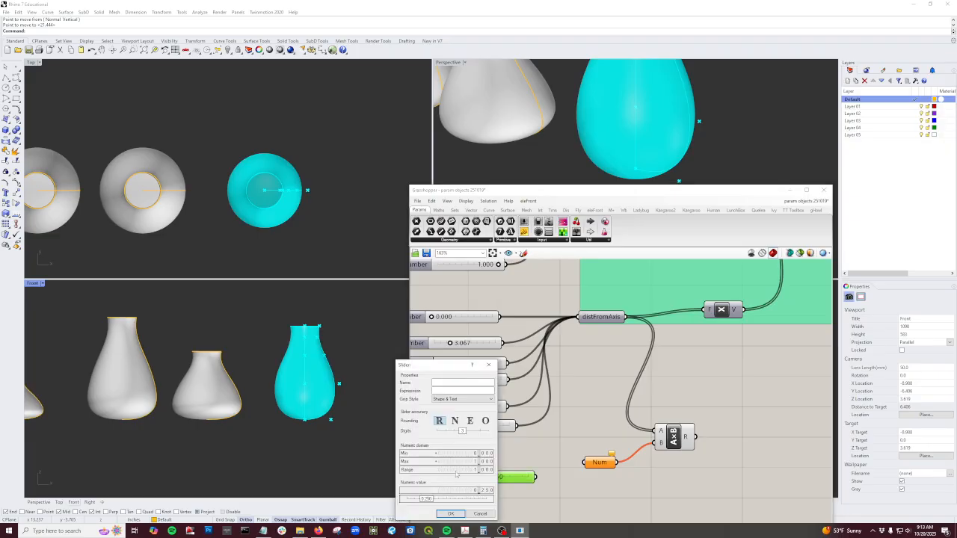
double_click(476, 461)
type("3")
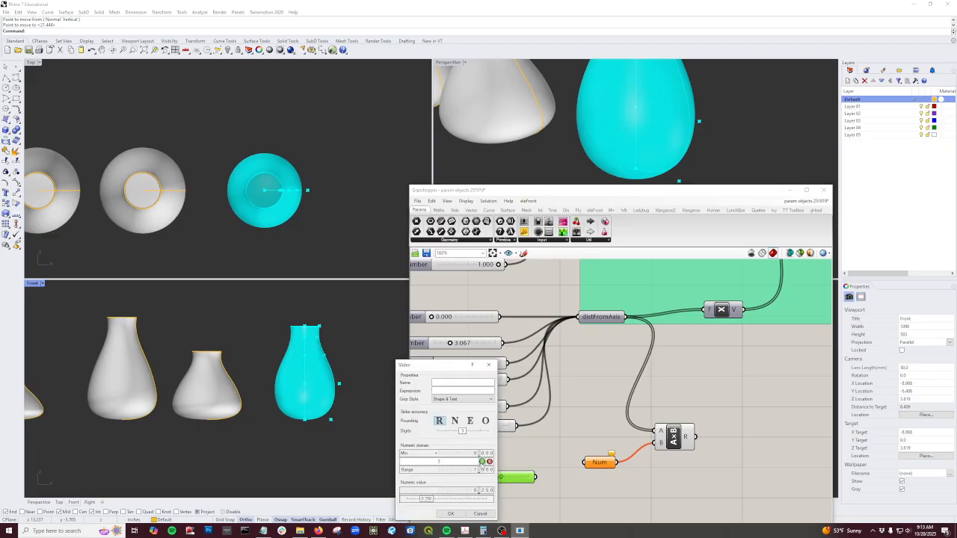
left_click(482, 461)
left_click(453, 513)
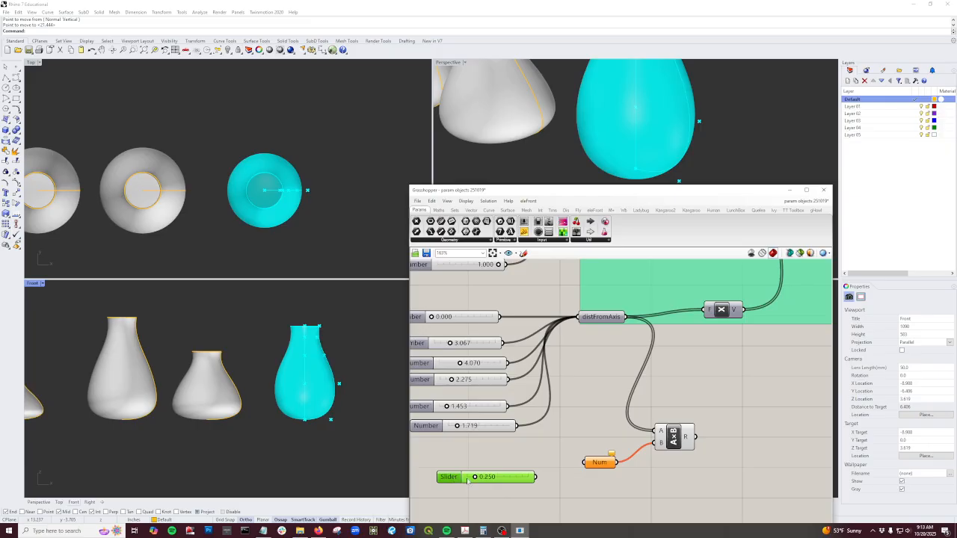
left_click_drag(535, 476, 584, 462)
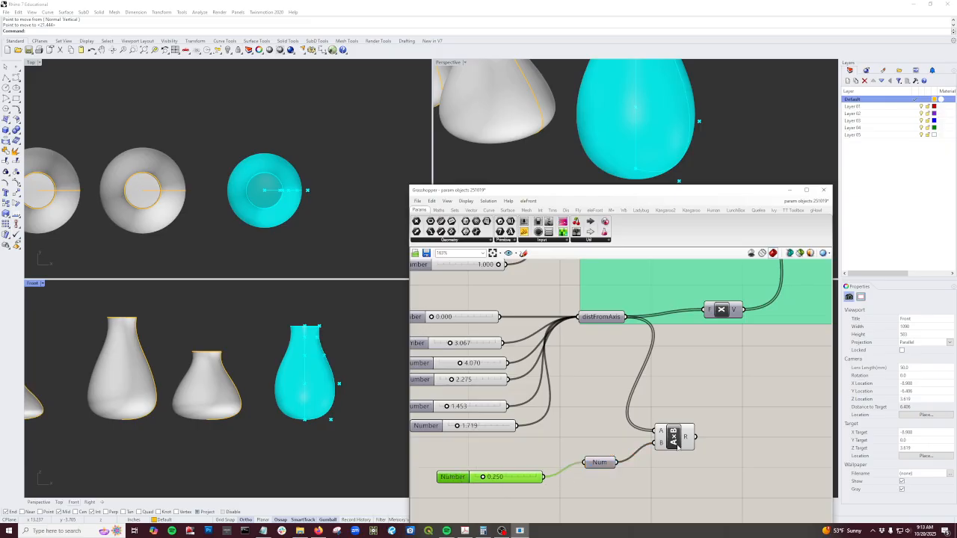
Step: Connect the multiplication result to the Unit X factor in place of distFromAxis, and set the multiplier slider to 0.501
mouse_move(596, 318)
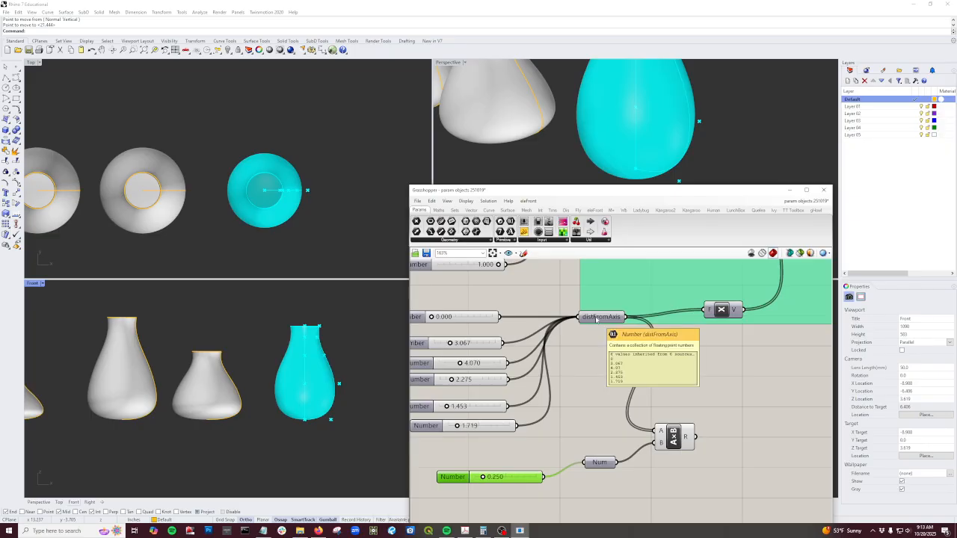
mouse_move(686, 438)
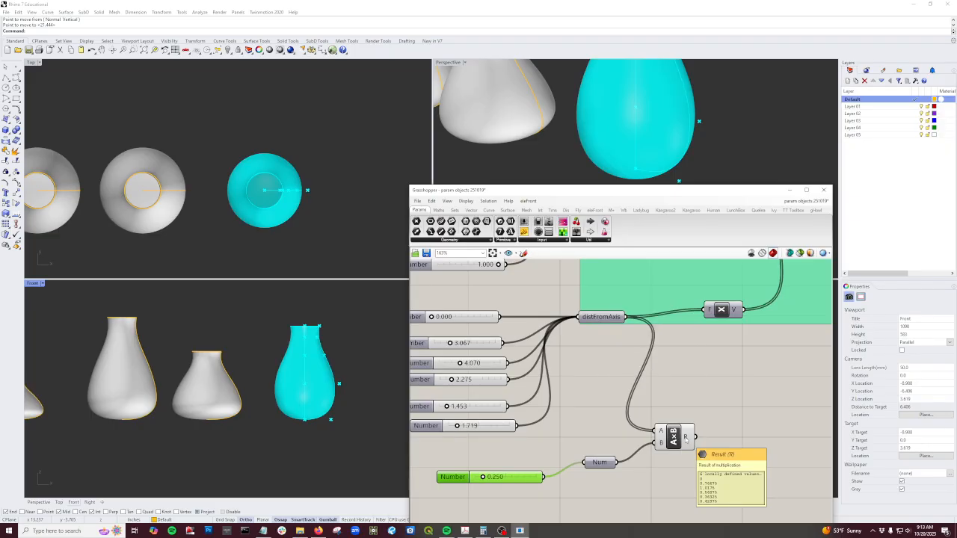
left_click_drag(694, 437, 704, 314)
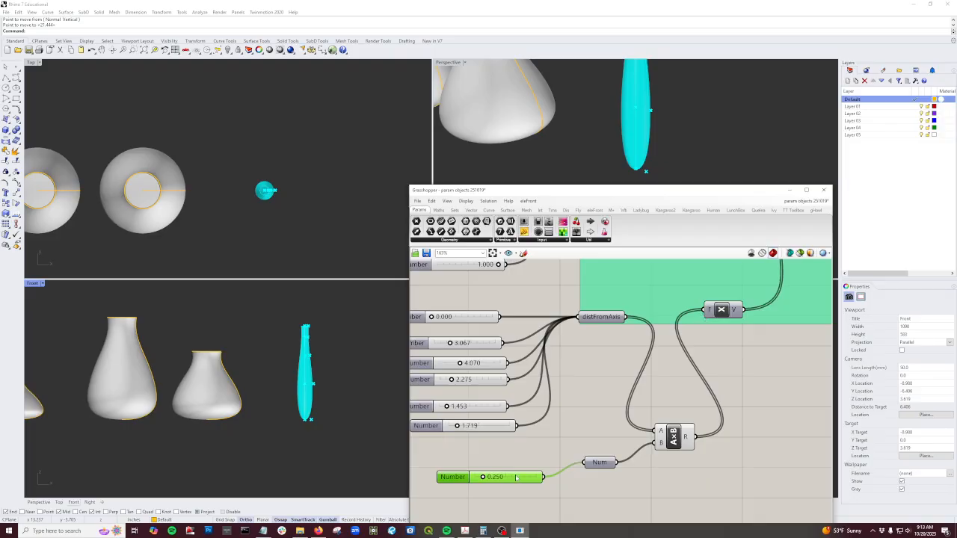
scroll(516, 477, "up", 5)
left_click_drag(520, 435, 543, 441)
scroll(607, 425, "down", 6)
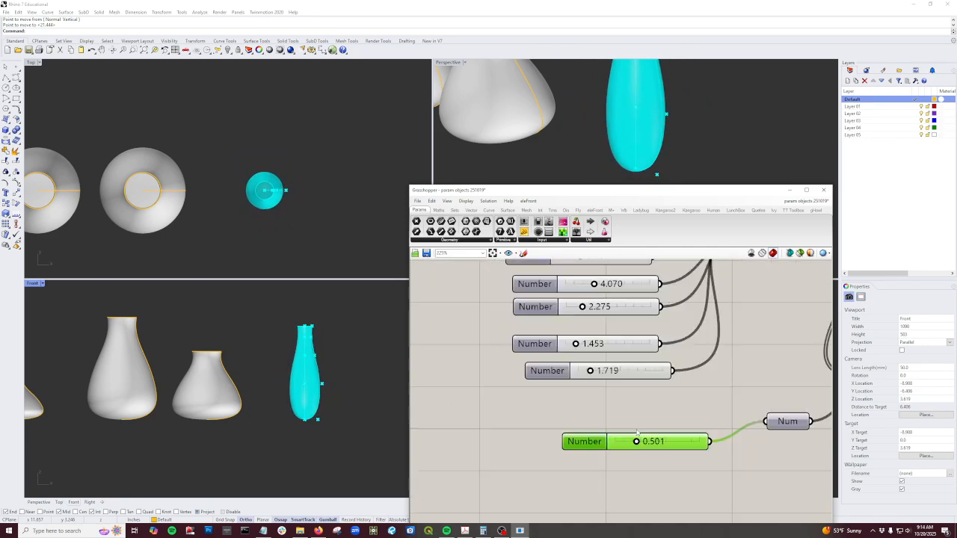
Step: Set the number slider feeding the Height parameter to 12
scroll(577, 392, "down", 5)
right_click_drag(486, 333, 653, 363)
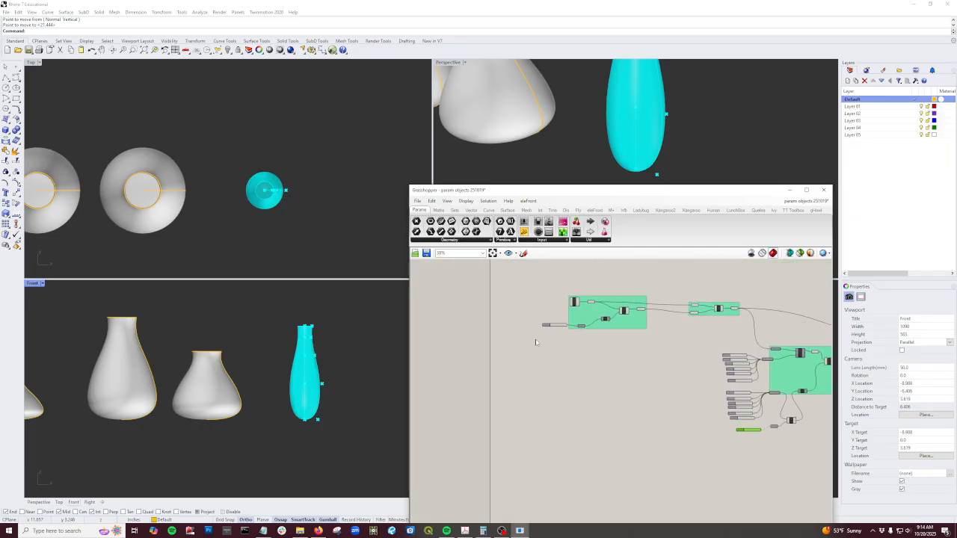
scroll(549, 331, "up", 5)
scroll(587, 313, "up", 3)
left_click_drag(587, 314, 640, 317)
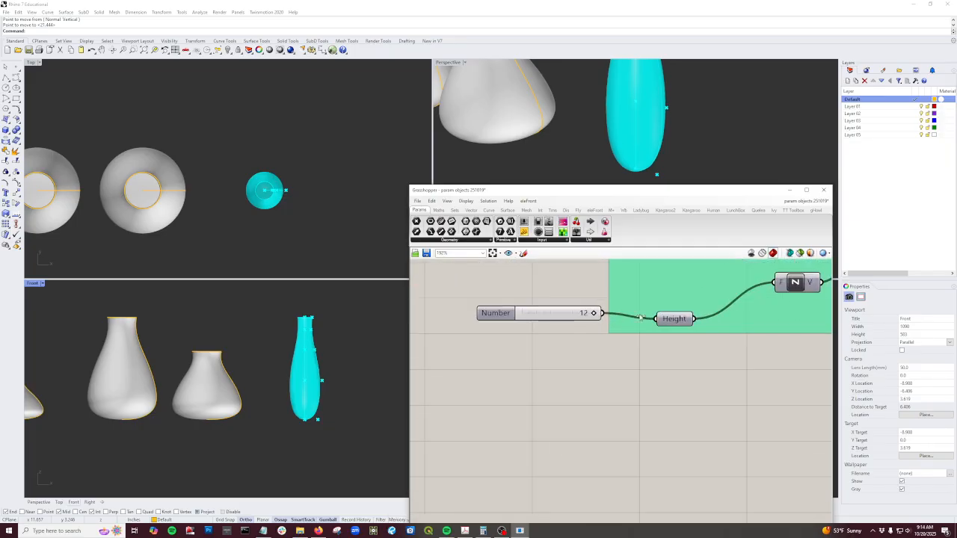
Step: Bake the slender vase surface from the Srf parameter into the Rhino model
scroll(572, 402, "down", 10)
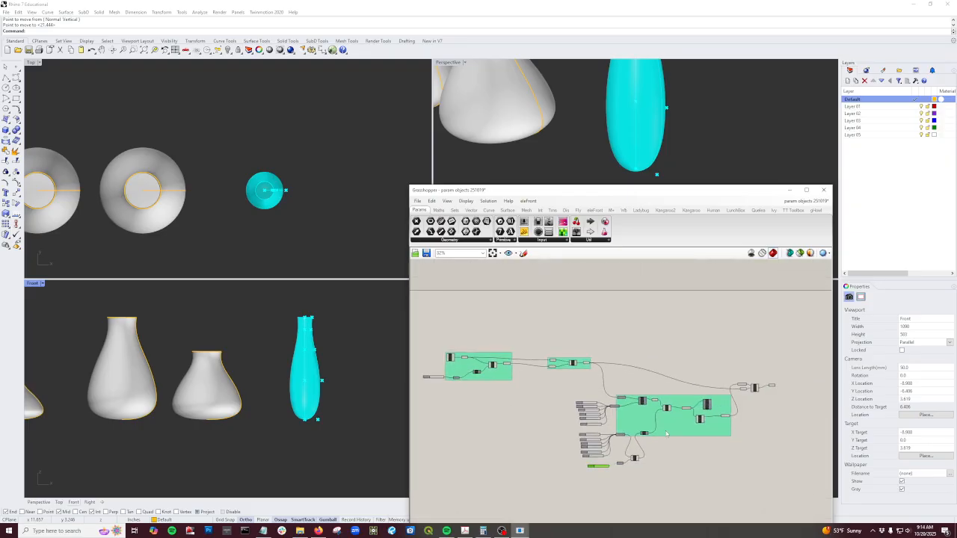
scroll(760, 385, "up", 5)
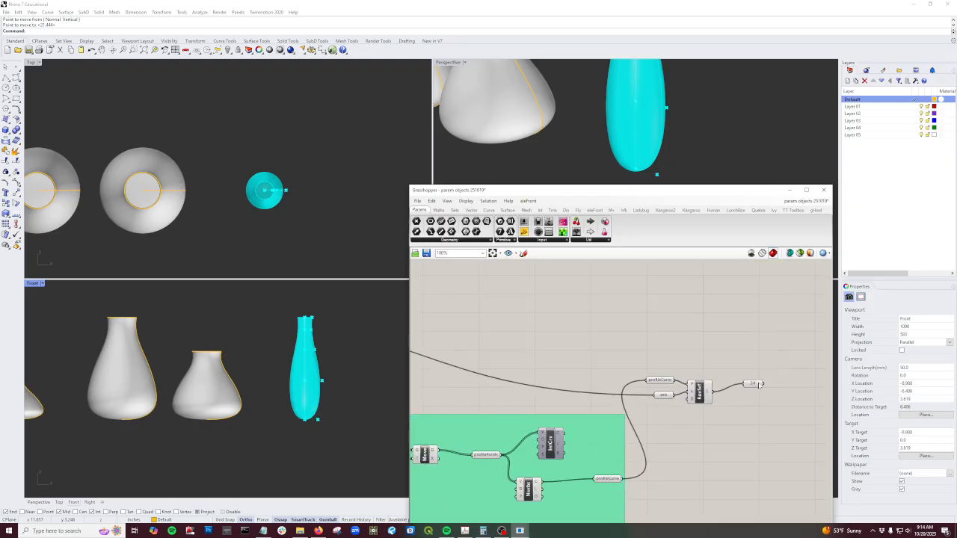
left_click(755, 384)
middle_click(755, 384)
left_click(769, 400)
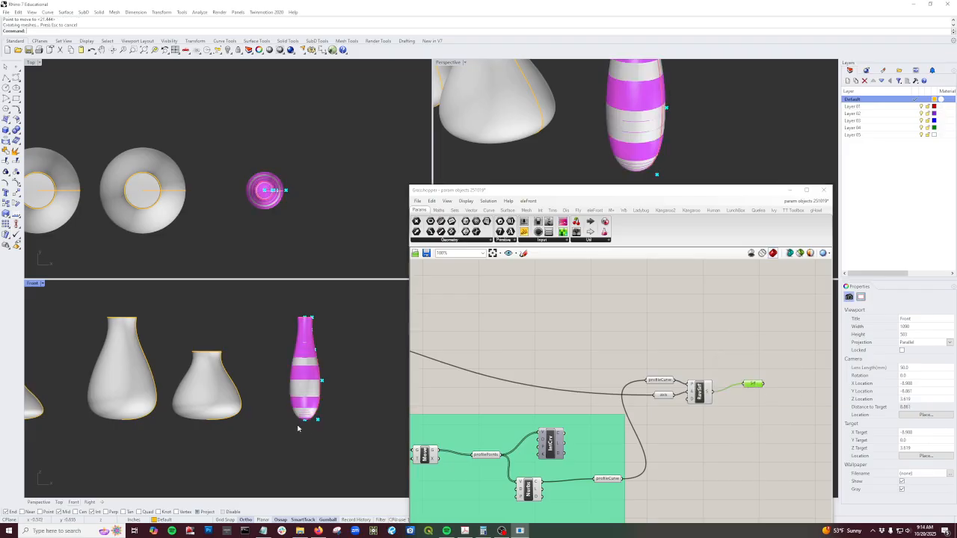
Step: Move the baked slender vase along positive X in the Front view, clear of the live preview
scroll(269, 416, "down", 3)
right_click(310, 450)
left_click(311, 451)
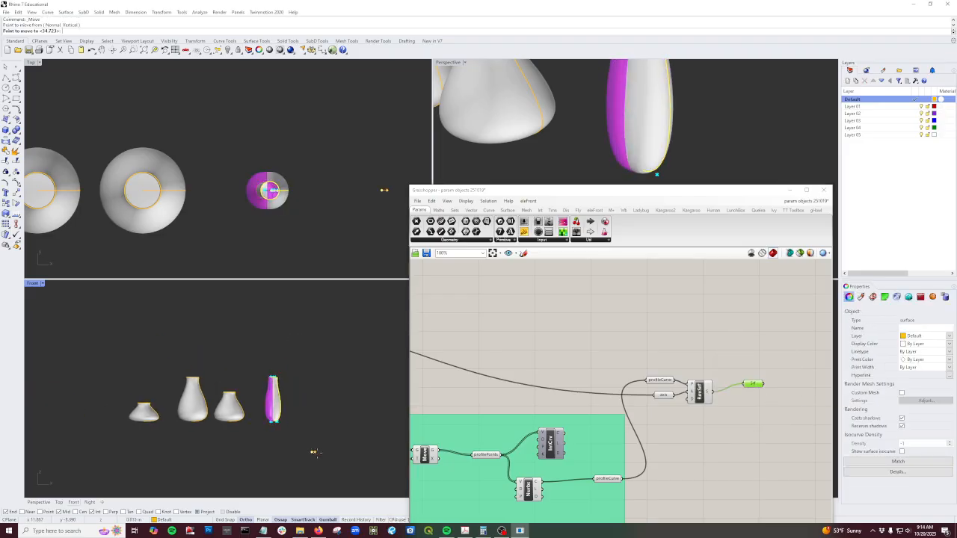
left_click(344, 450)
Step: Set the multiplier slider for the distances from the axis to 0.848
right_click_drag(688, 484, 764, 399)
scroll(764, 398, "down", 4)
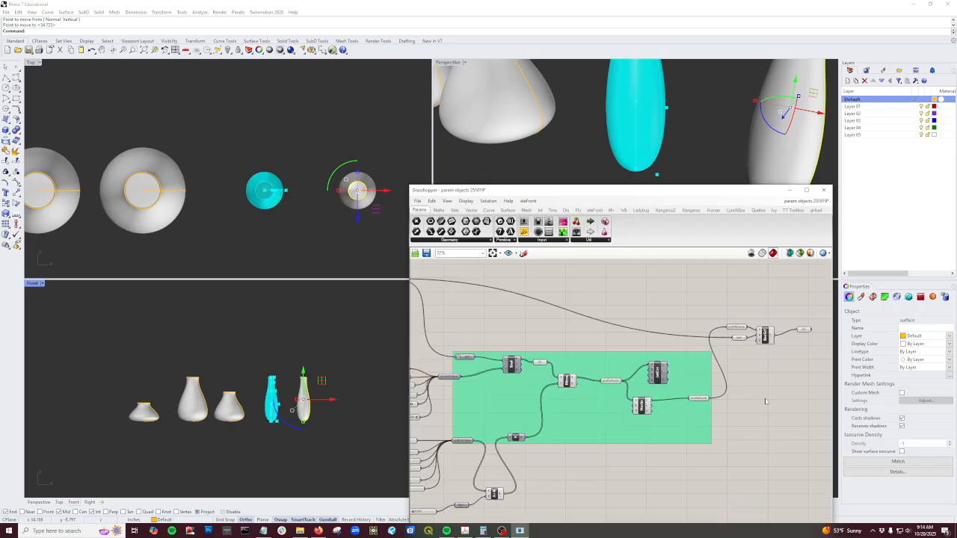
right_click_drag(544, 476, 627, 429)
scroll(568, 435, "up", 6)
scroll(559, 445, "up", 3)
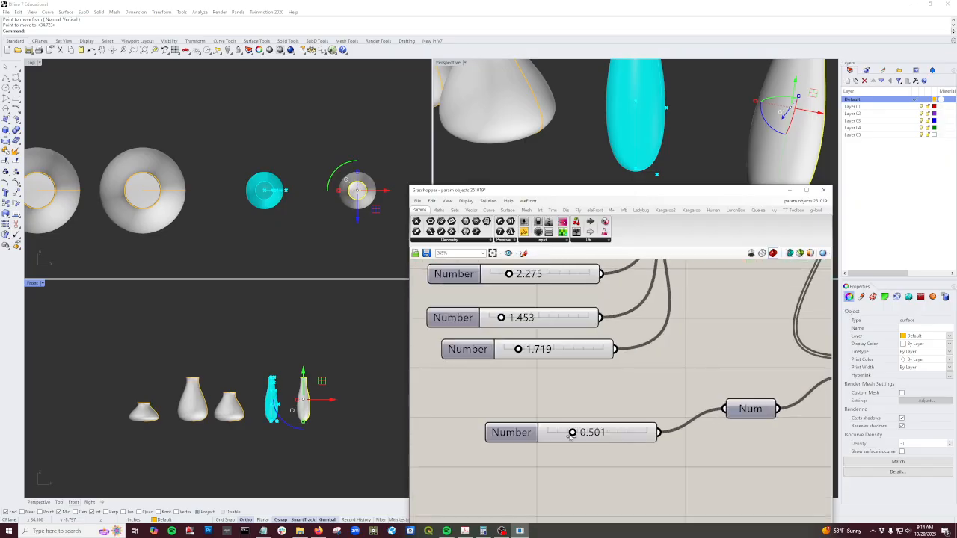
left_click_drag(572, 433, 590, 433)
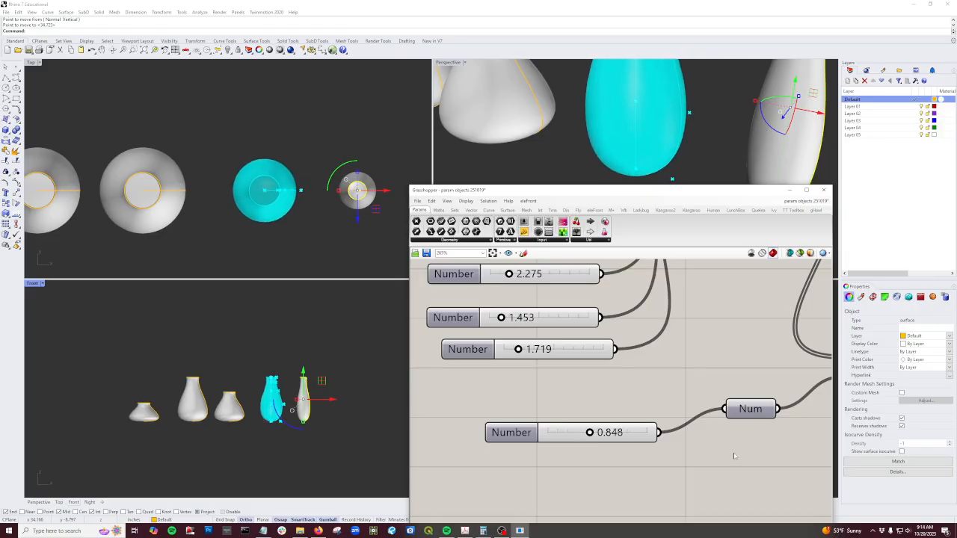
Step: Bake the medium-width vase surface from the Srf parameter into the Rhino model
right_click_drag(735, 456, 551, 444)
scroll(550, 443, "down", 8)
right_click_drag(822, 323, 716, 352)
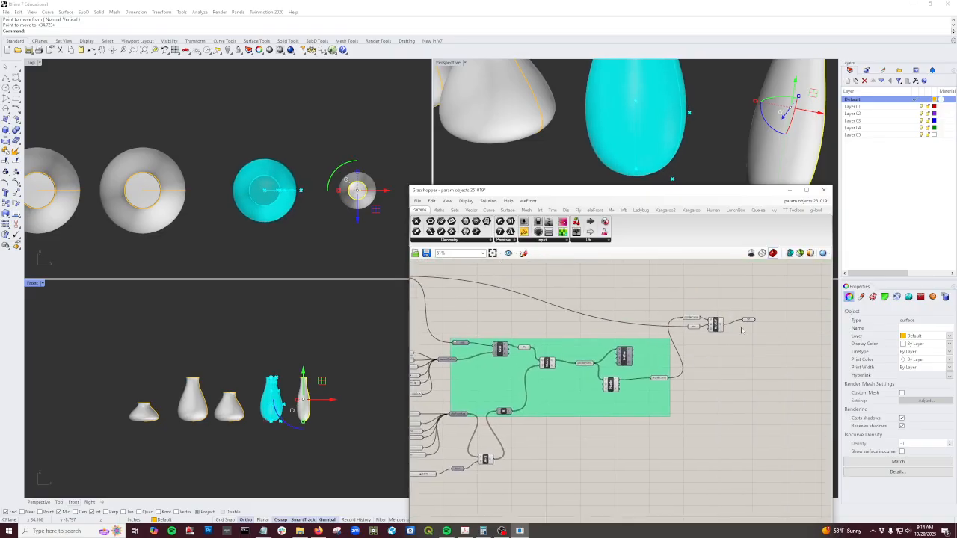
scroll(733, 323, "up", 2)
left_click(754, 318)
middle_click(755, 318)
left_click(769, 333)
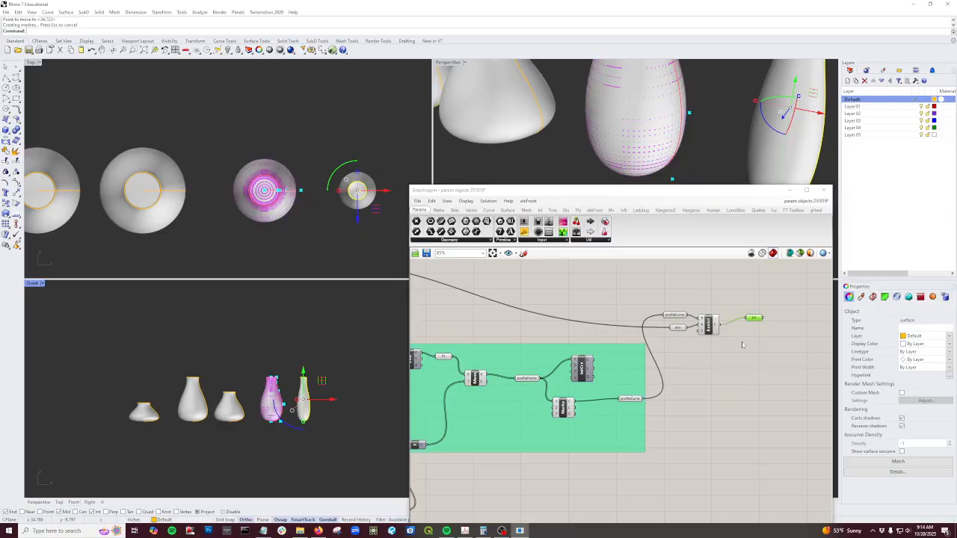
Step: Move the baked medium-width vase along positive X in the Front view, just beyond the slender vase
left_click(279, 405)
right_click(282, 436)
left_click(282, 438)
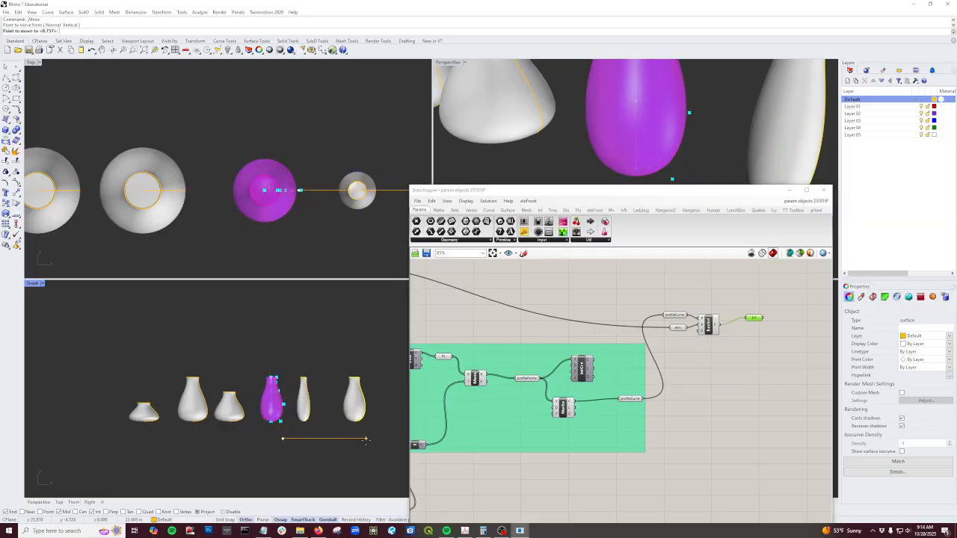
left_click(344, 439)
left_click(673, 453)
Step: Set the multiplier slider for the distances from the axis to 1.547 to widen the vase
right_click_drag(627, 448, 676, 397)
scroll(677, 397, "down", 3)
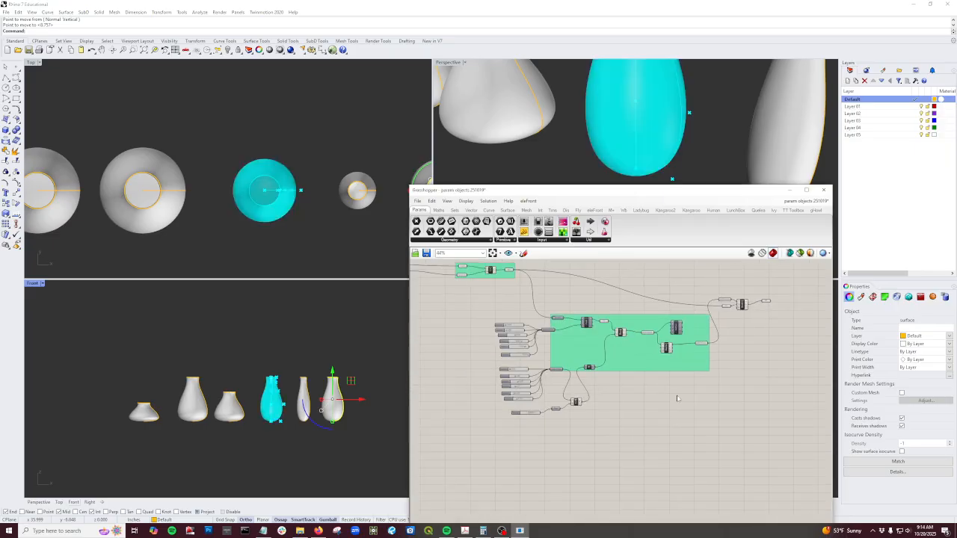
scroll(564, 419, "up", 3)
scroll(566, 387, "up", 3)
scroll(670, 388, "down", 3)
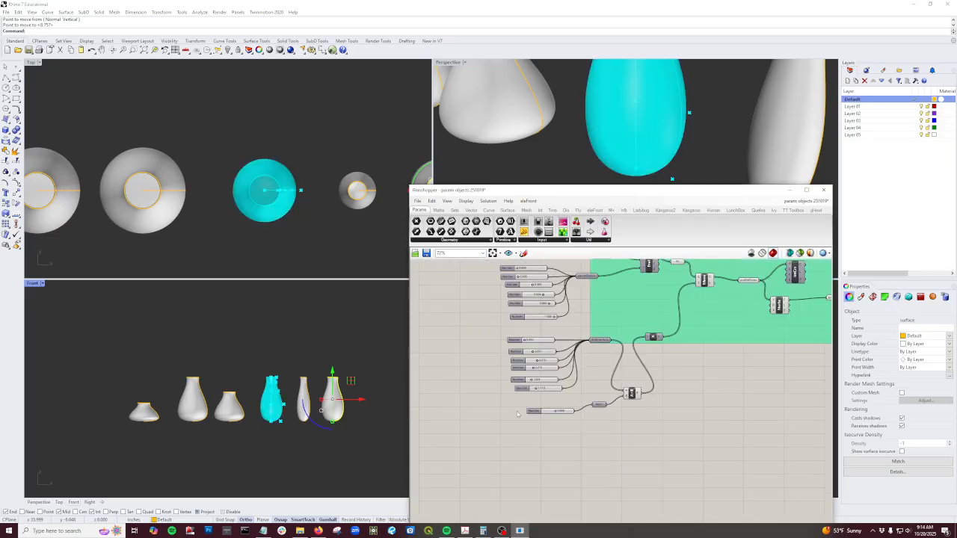
scroll(547, 417, "up", 4)
left_click_drag(551, 413, 573, 411)
right_click_drag(707, 436, 517, 452)
scroll(538, 449, "down", 8)
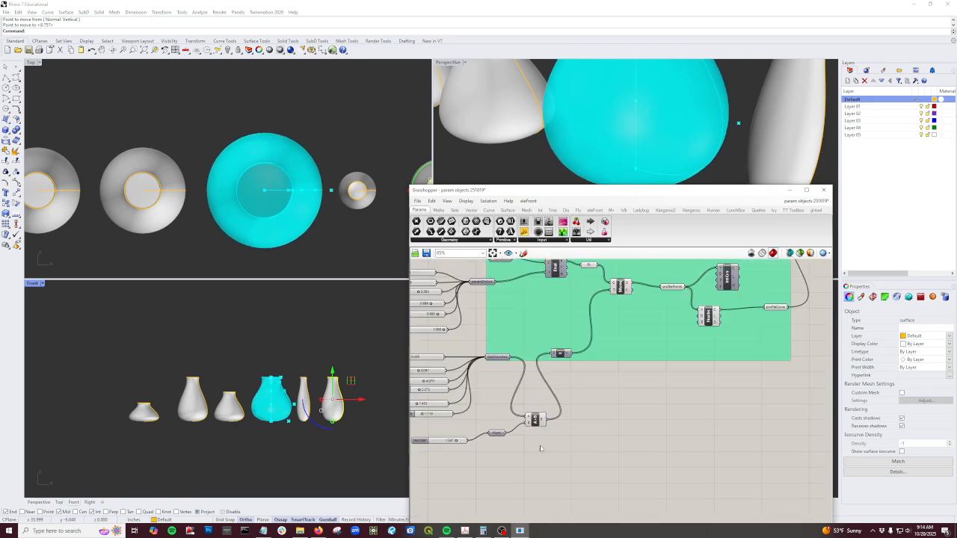
Step: Bake the widened vase surface from the Srf parameter into the Rhino model
scroll(768, 305, "up", 4)
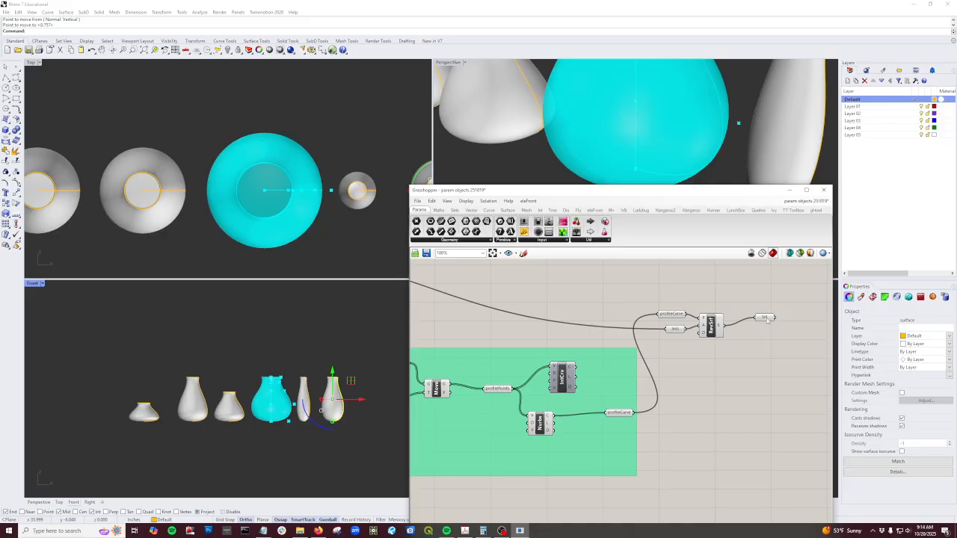
left_click(765, 318)
middle_click(766, 318)
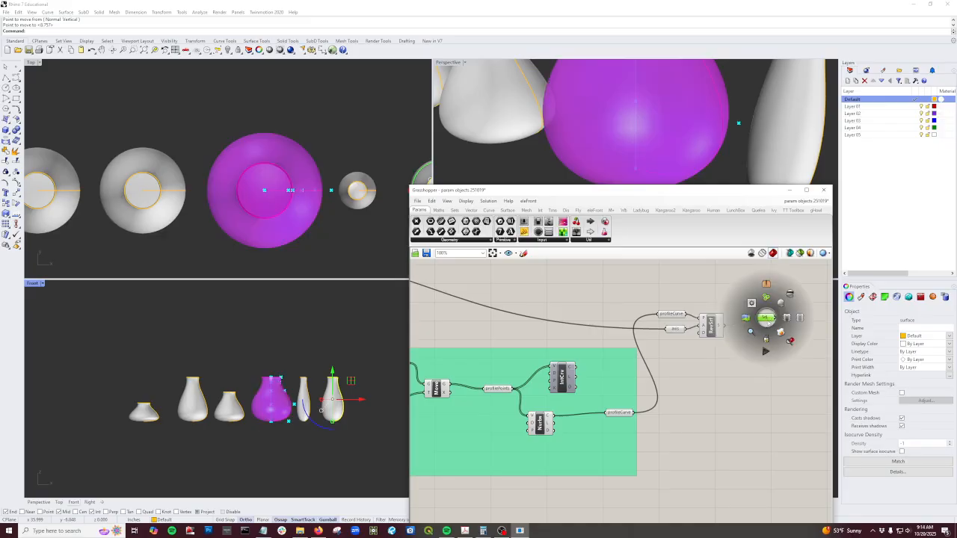
left_click(780, 332)
Step: Move the baked wide vase along positive X in the Front view, just beyond the medium-width vase
left_click(275, 457)
left_click(277, 416)
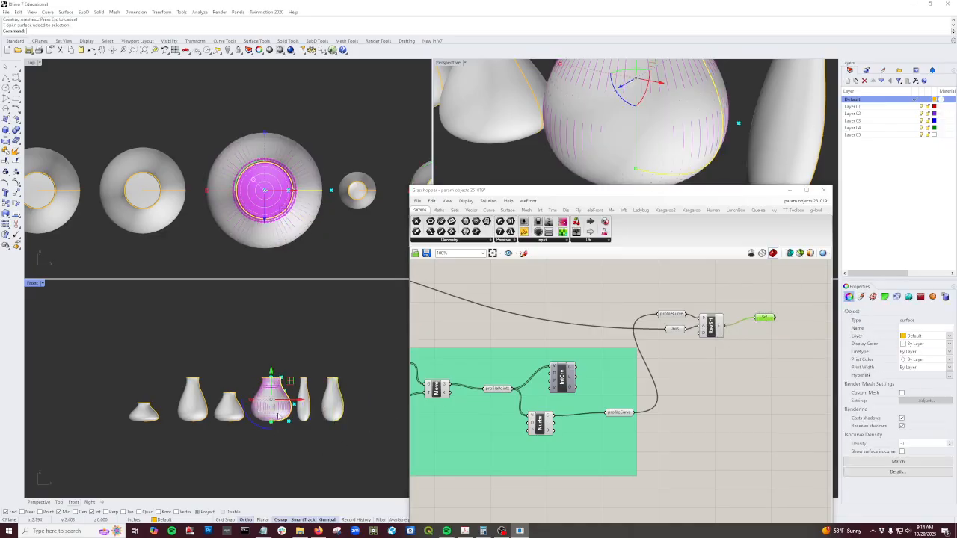
right_click(267, 441)
left_click(267, 441)
left_click(369, 446)
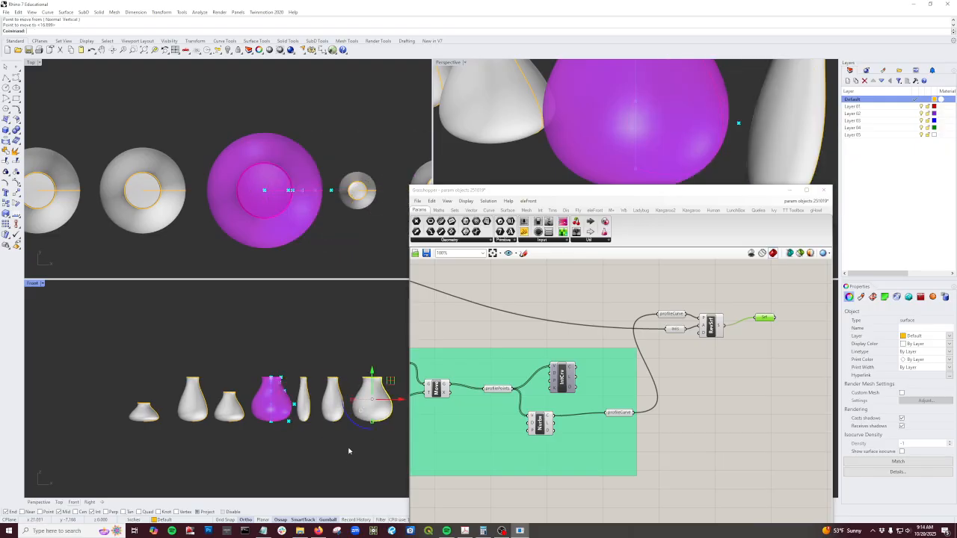
left_click(349, 451)
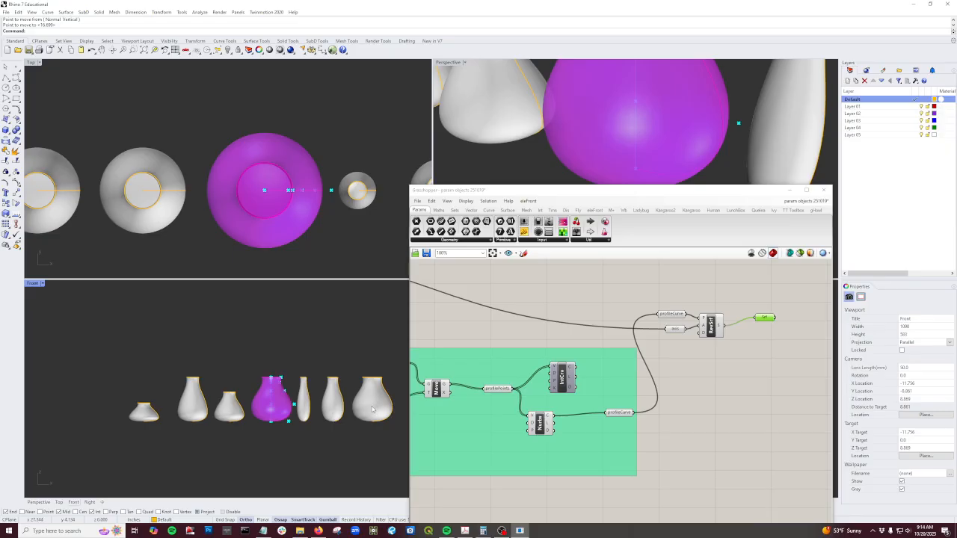
Step: Examine how the height group, the axis group and the distance multiplier connect across the vase definition
scroll(628, 426, "down", 6)
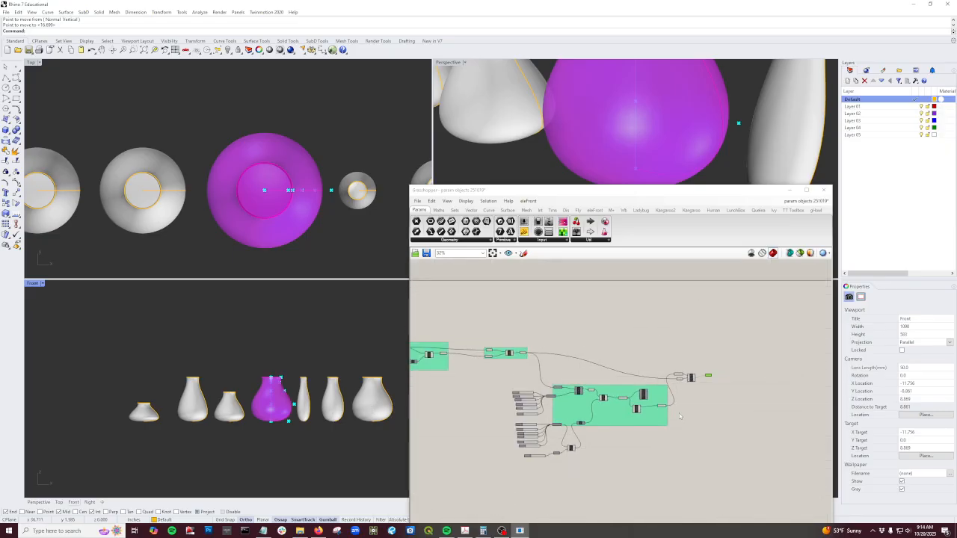
scroll(617, 444, "up", 6)
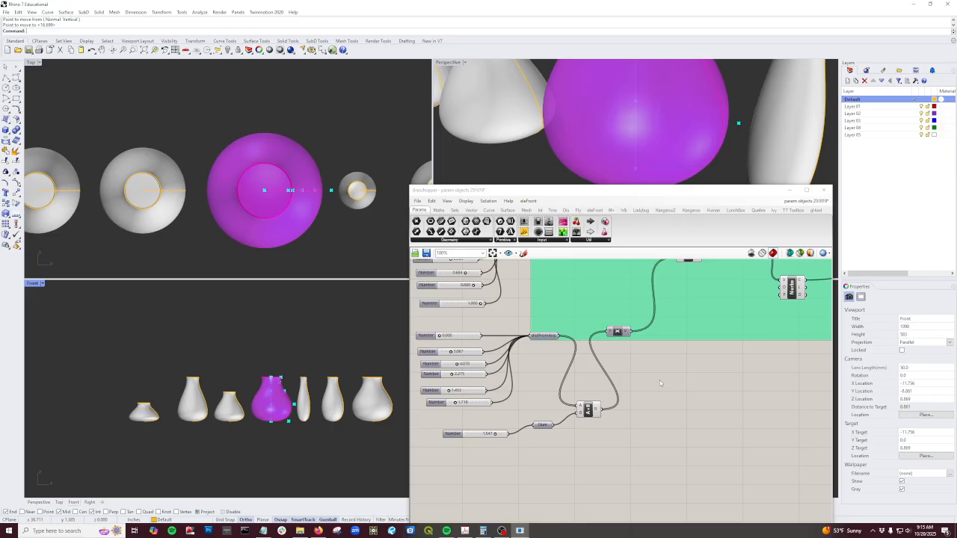
scroll(659, 383, "down", 1)
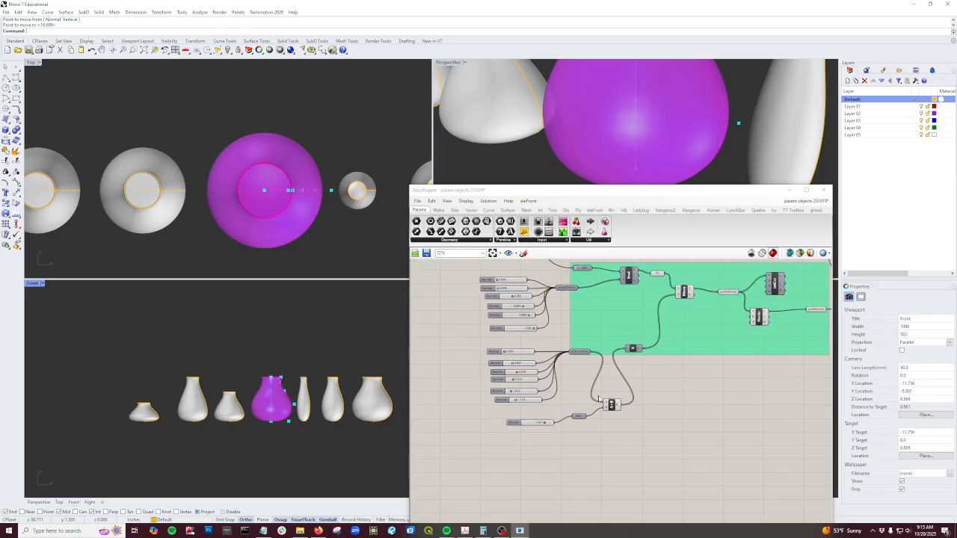
scroll(607, 400, "down", 1)
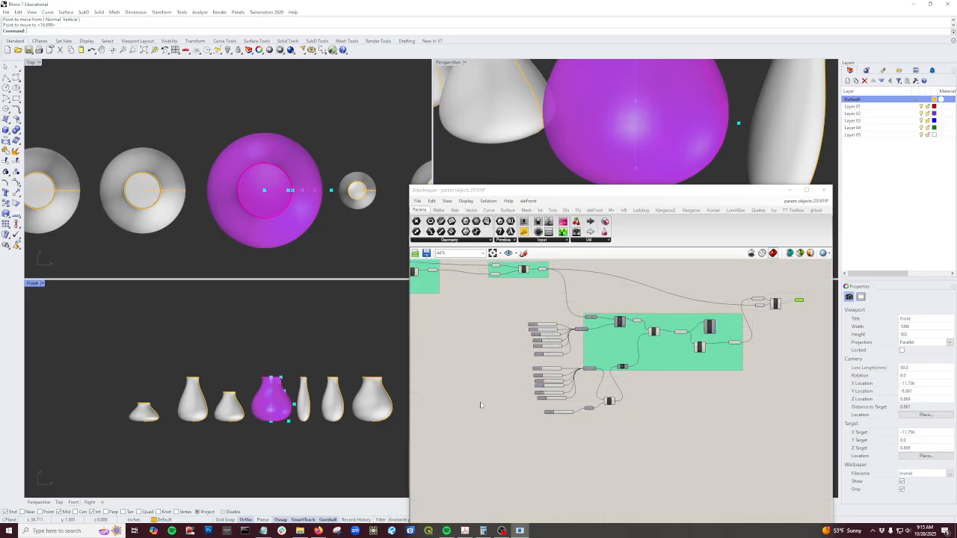
scroll(598, 426, "up", 1)
scroll(617, 404, "down", 1)
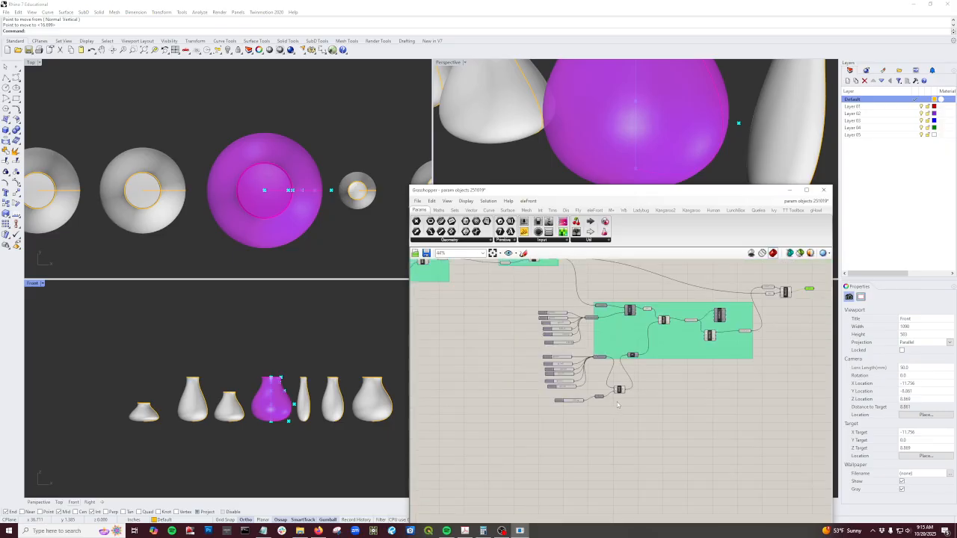
scroll(617, 404, "down", 2)
scroll(523, 364, "up", 3)
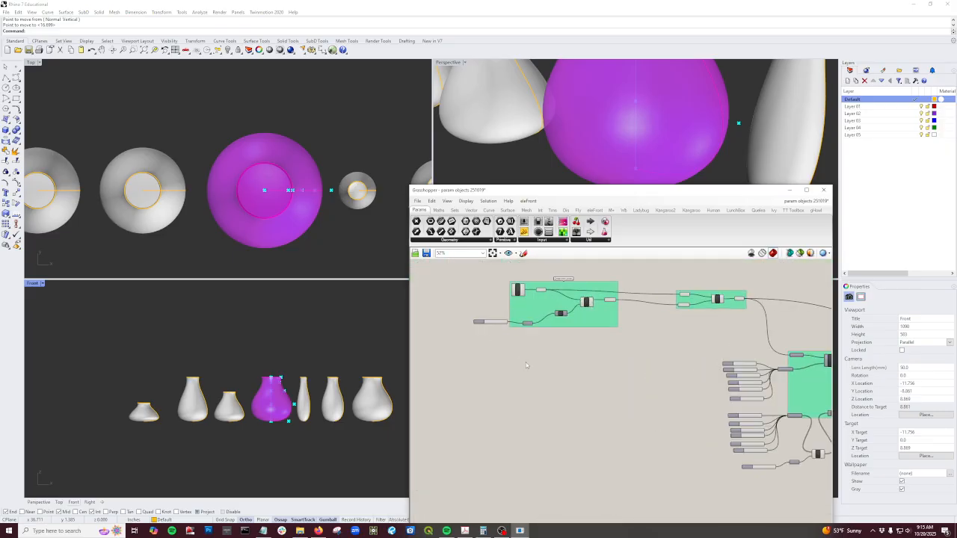
scroll(523, 363, "down", 1)
scroll(521, 362, "up", 2)
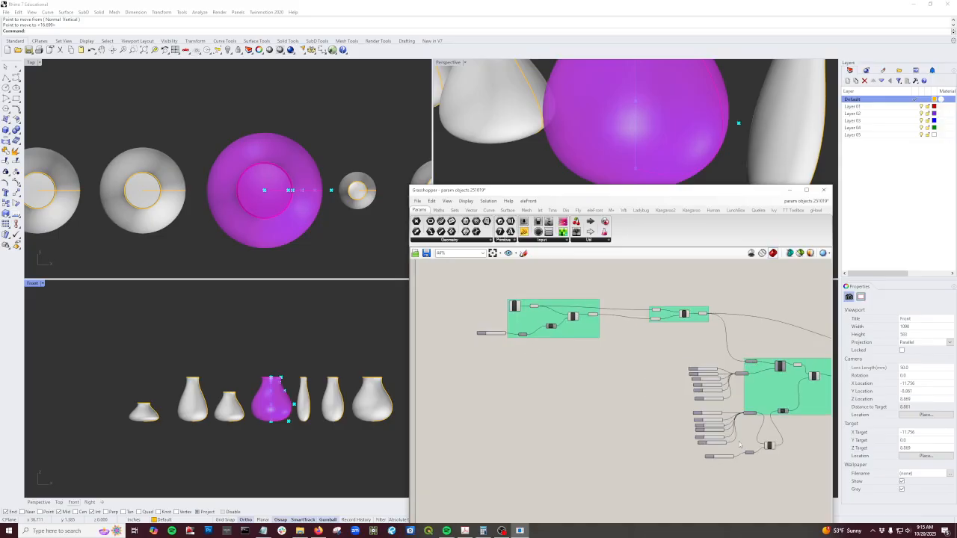
scroll(767, 450, "up", 2)
scroll(555, 388, "down", 4)
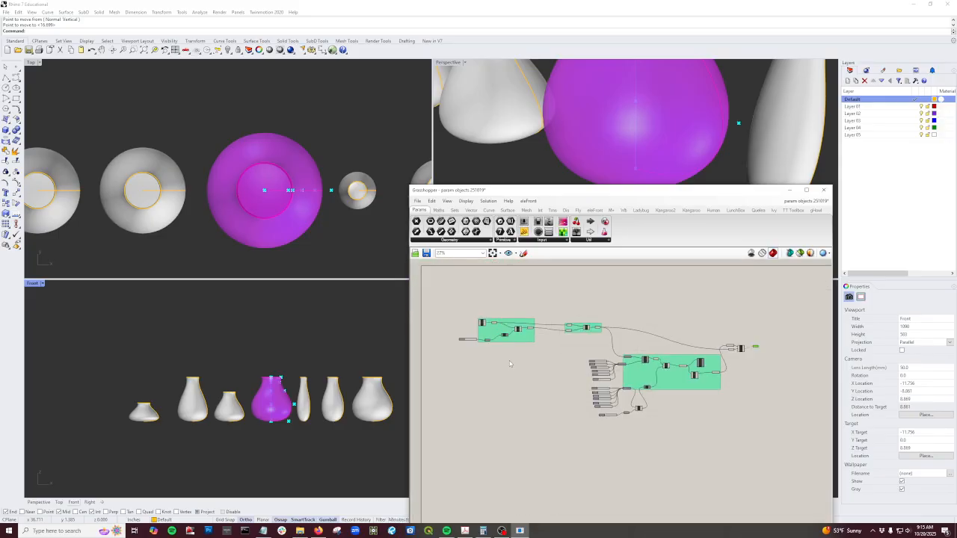
Step: Duplicate the Height parameter with its slider connection and place the copy below the distance multiplier components
right_click_drag(515, 365, 597, 367)
scroll(568, 336, "up", 8)
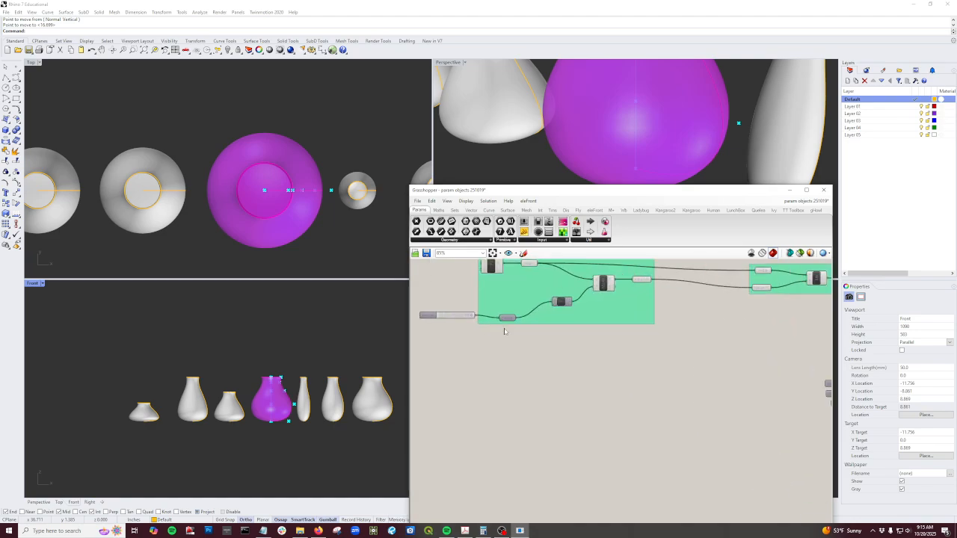
left_click(503, 312)
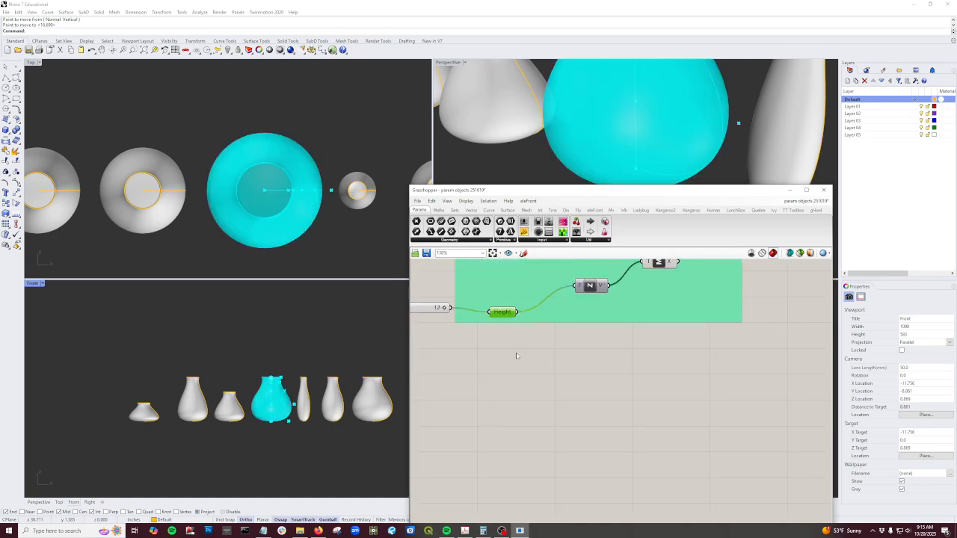
left_click_drag(505, 314, 553, 377, "alt")
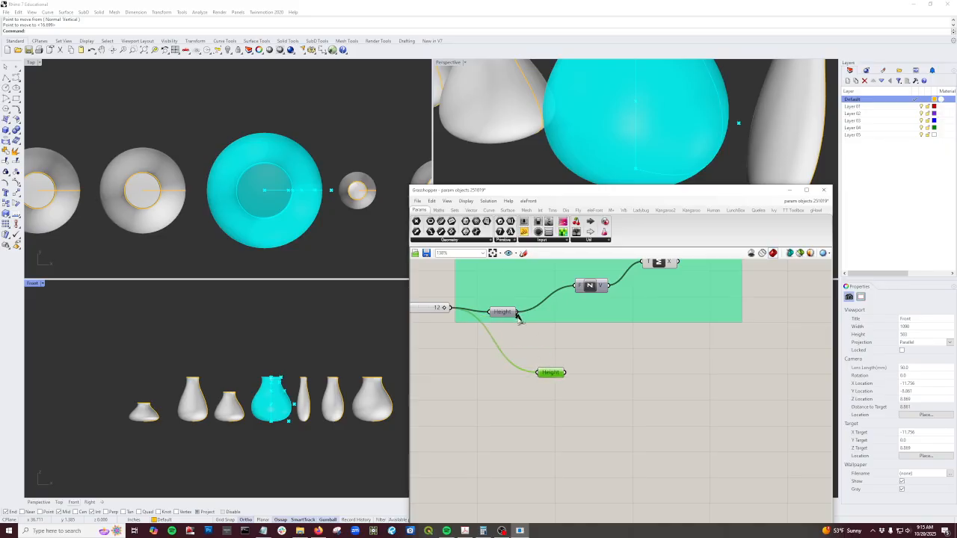
scroll(534, 375, "down", 6)
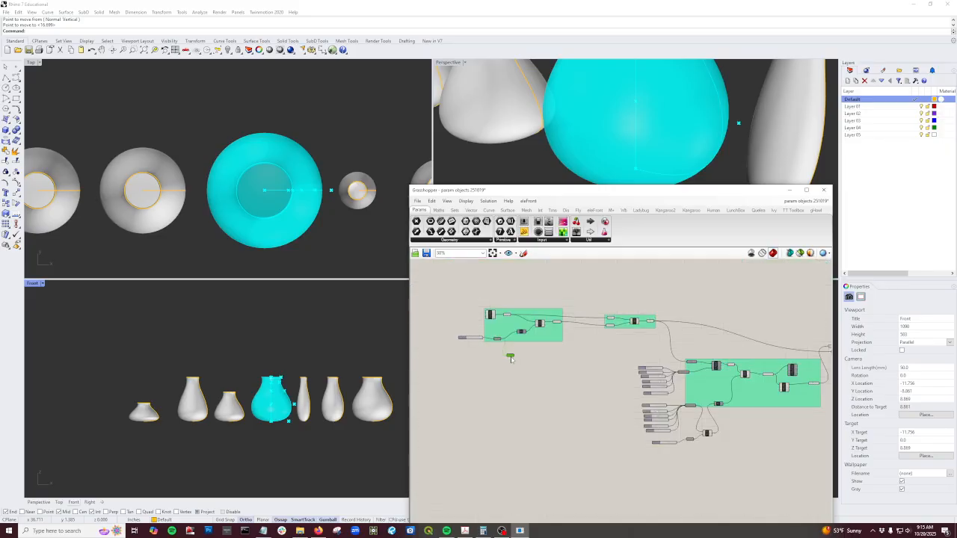
left_click_drag(511, 358, 621, 481)
left_click_drag(696, 466, 697, 462)
Step: Move the multiplier slider and its Num parameter down beside the copied Height parameter
scroll(702, 448, "up", 5)
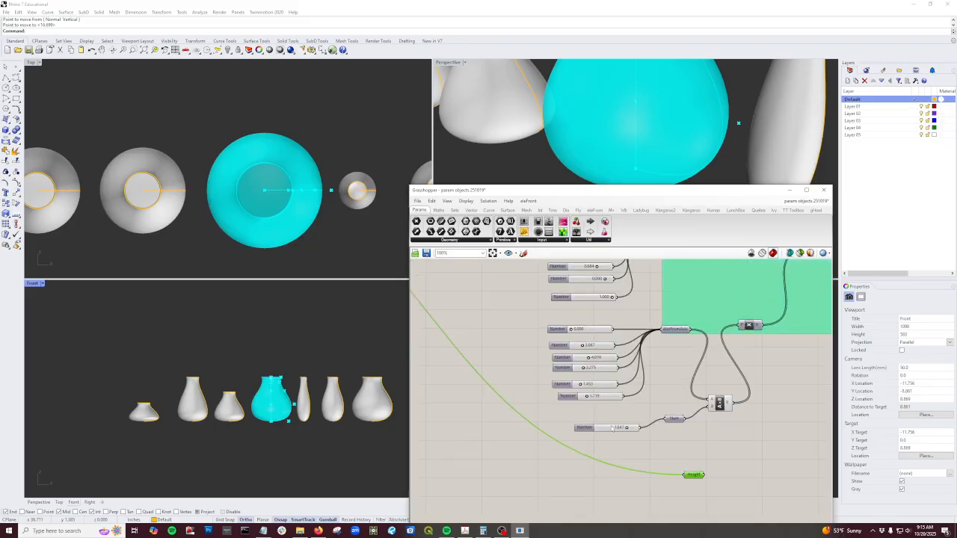
left_click_drag(611, 429, 590, 498)
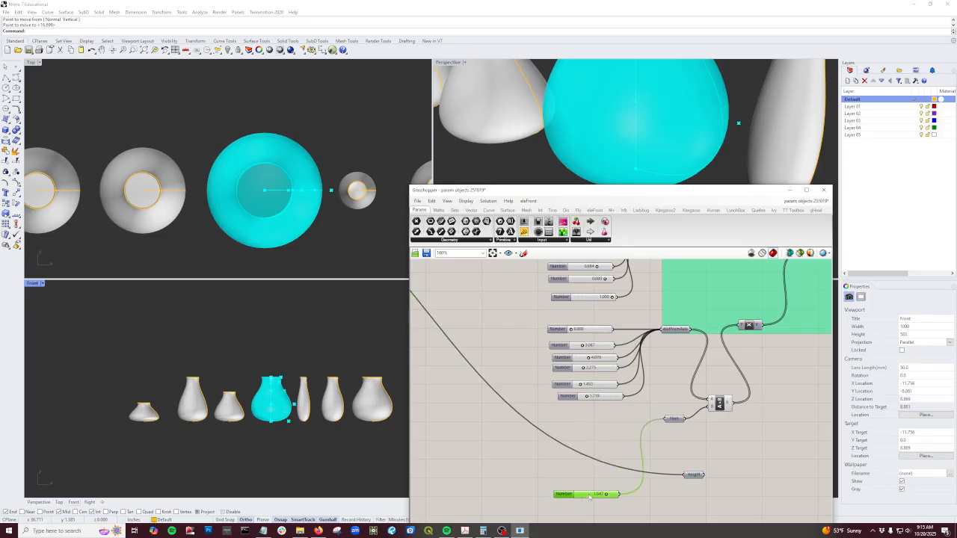
left_click_drag(671, 420, 661, 491)
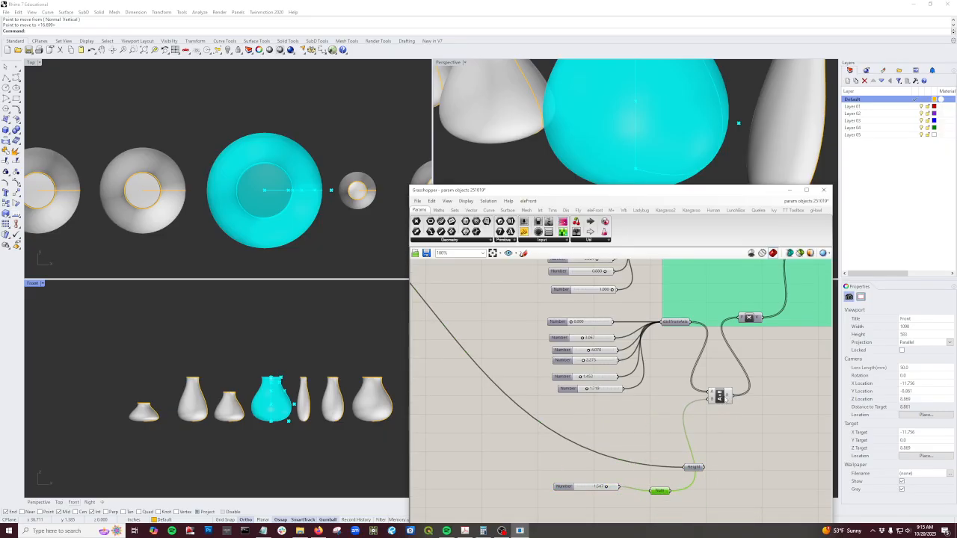
Step: Duplicate the Multiplication component, wire Height into A and Num into B, and align Height above Num
left_click_drag(719, 395, 761, 493)
scroll(715, 493, "up", 1)
scroll(716, 492, "up", 2)
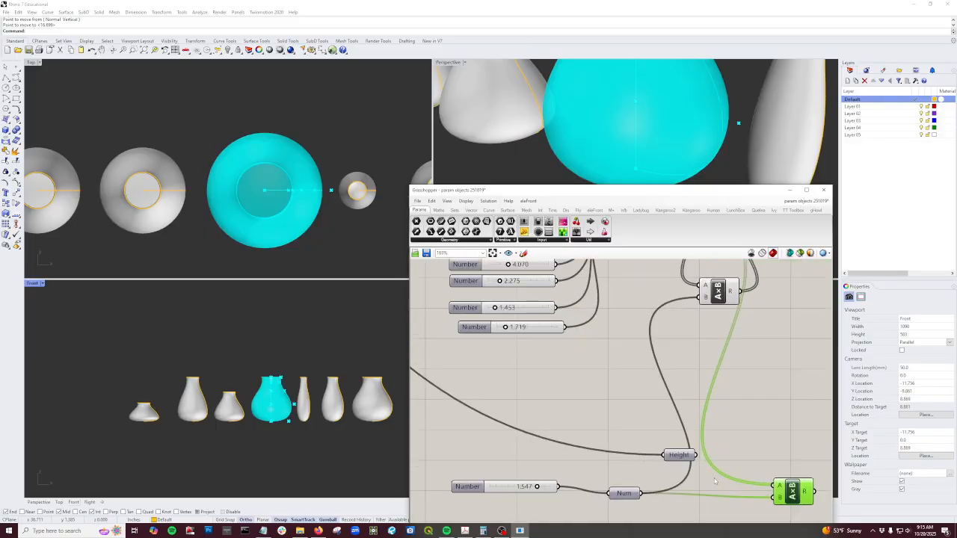
left_click_drag(697, 455, 775, 486)
left_click_drag(641, 495, 774, 497)
left_click_drag(683, 459, 639, 458)
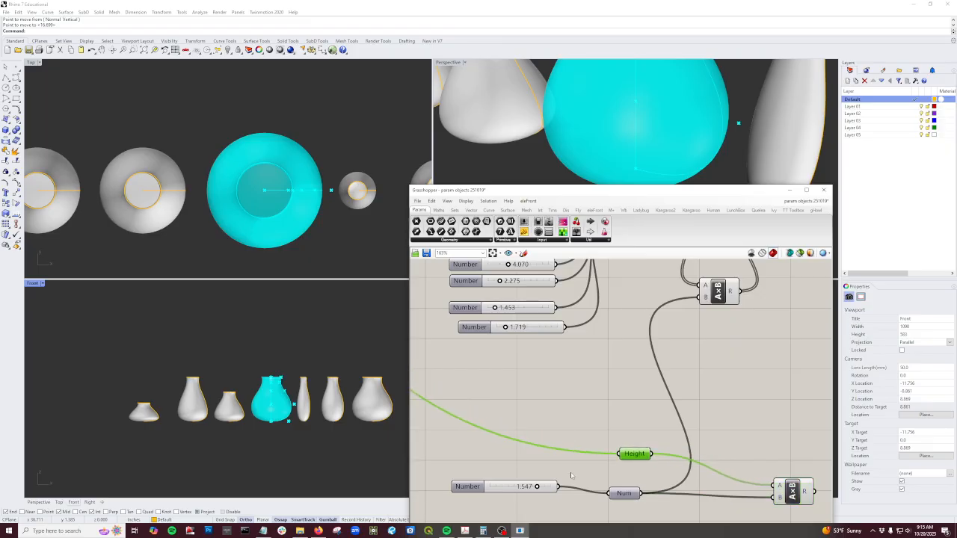
Step: Check the multiplier slider's accuracy and numeric domain settings
scroll(571, 476, "up", 5)
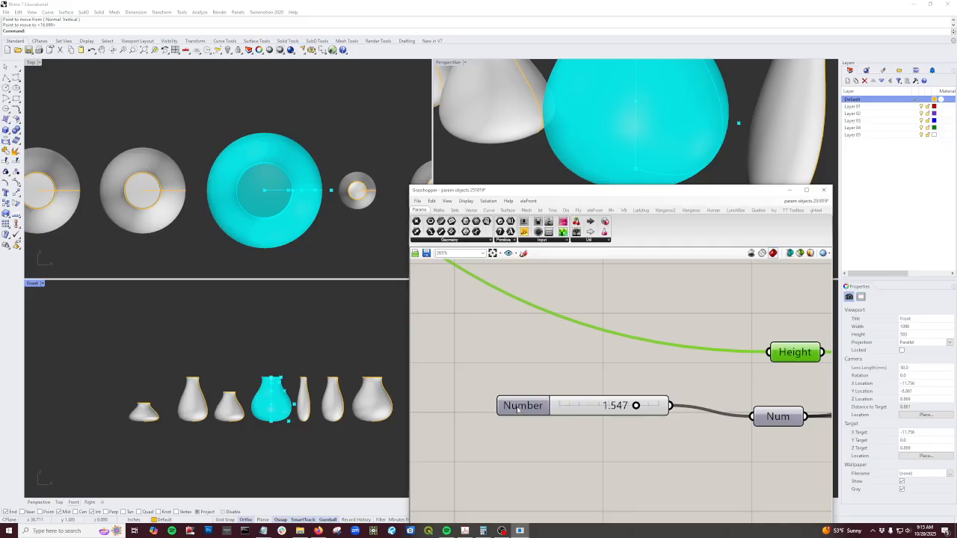
double_click(517, 408)
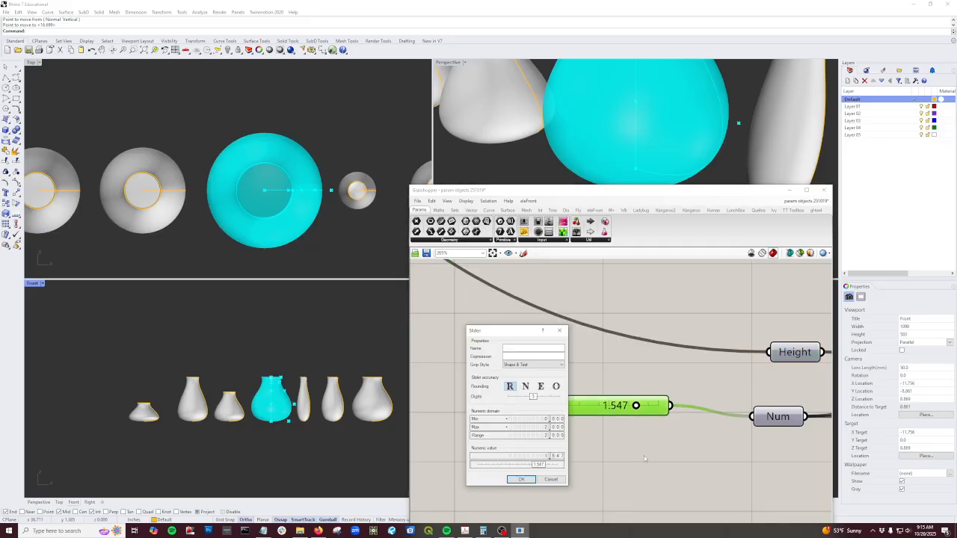
left_click(521, 479)
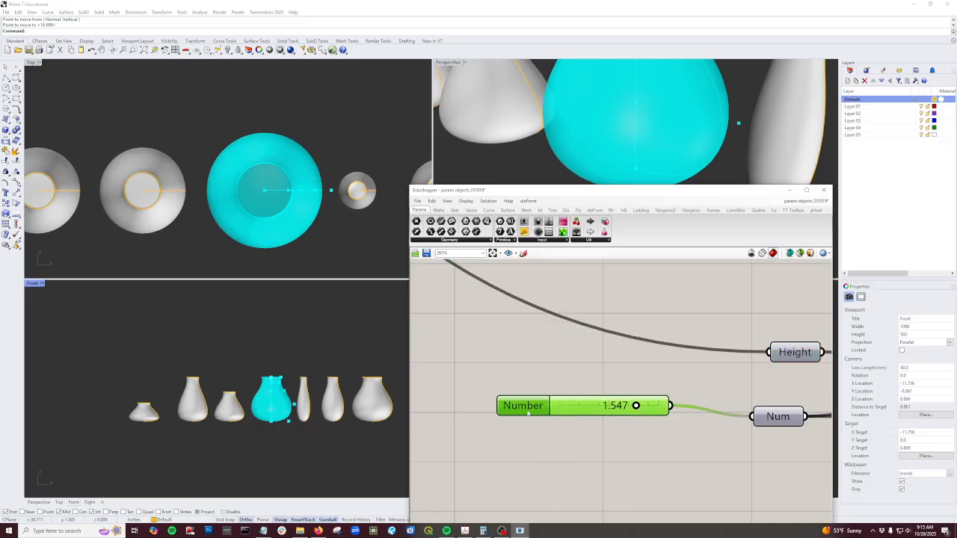
Step: Add a panel connected to the copied Multiplication component's result
right_click_drag(738, 456, 524, 438)
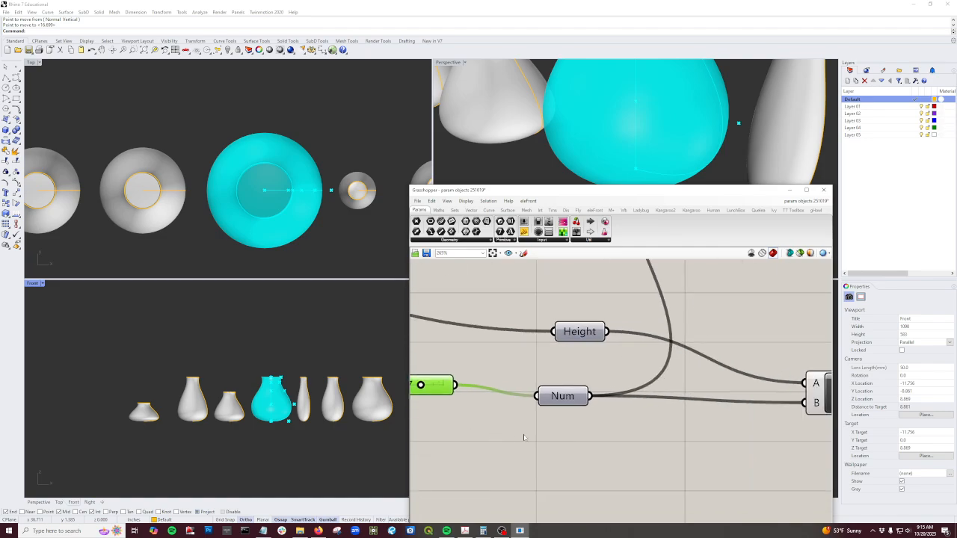
scroll(526, 437, "down", 5)
right_click_drag(728, 461, 620, 451)
left_click_drag(538, 233, 650, 388)
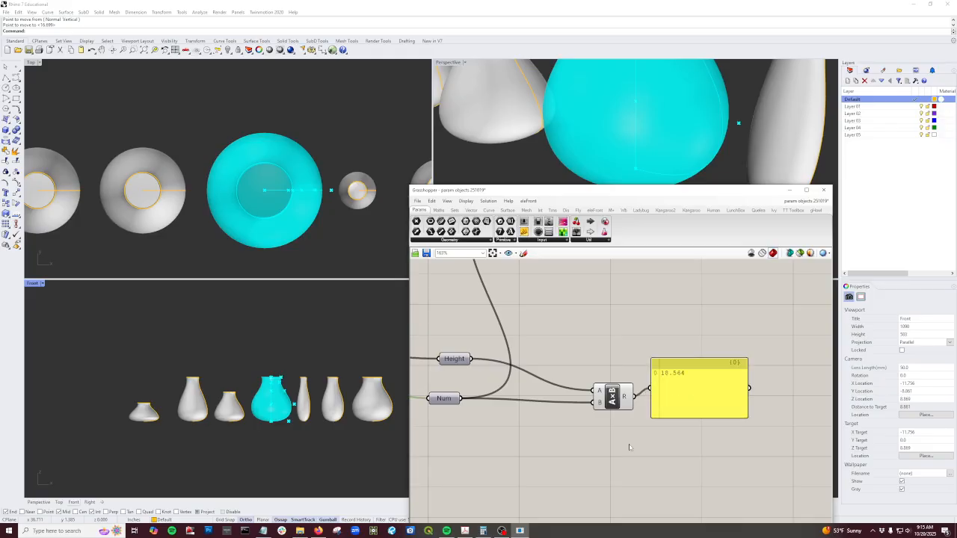
Step: Add a Division component above the copied Multiplication and wire Height into A and Num into B
right_click_drag(630, 447, 748, 423)
scroll(736, 425, "down", 4)
scroll(642, 404, "up", 2)
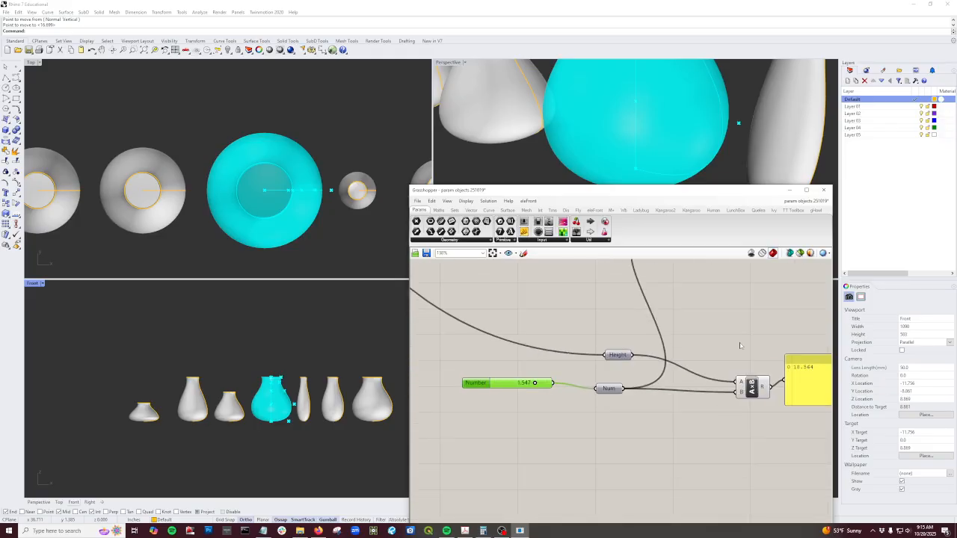
left_click(438, 210)
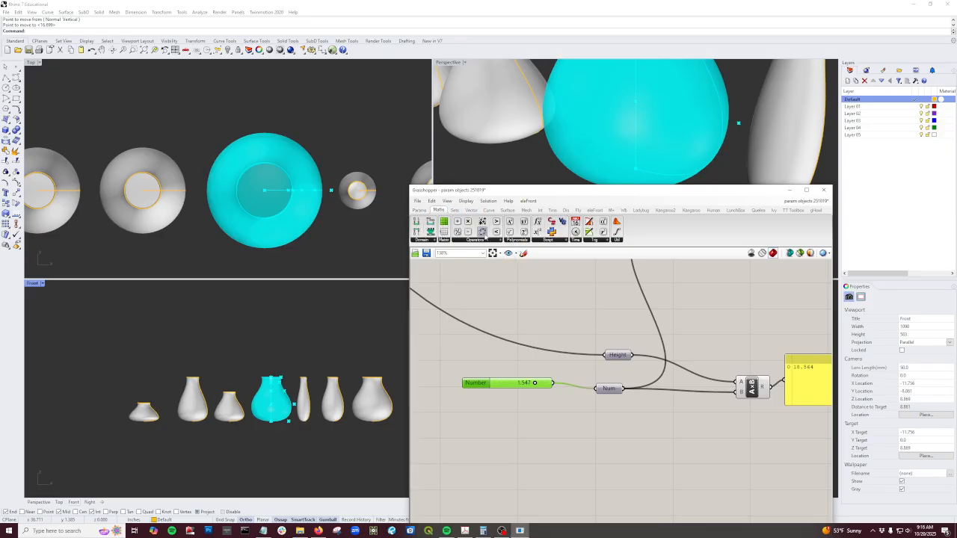
left_click_drag(458, 232, 734, 337)
left_click_drag(631, 355, 719, 331)
left_click_drag(626, 389, 720, 342)
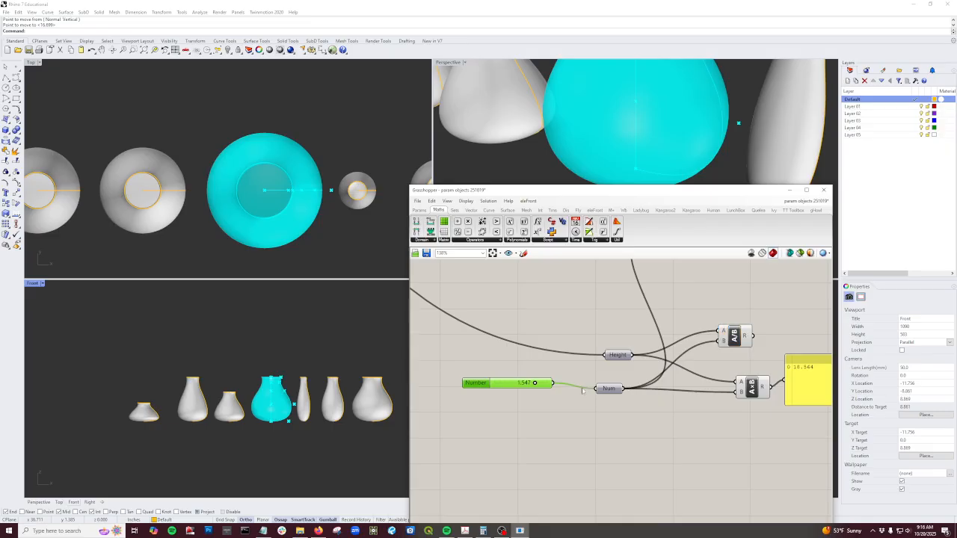
Step: Set the multiplier slider's numeric domain to a minimum of 1 and a maximum of 20
double_click(477, 382)
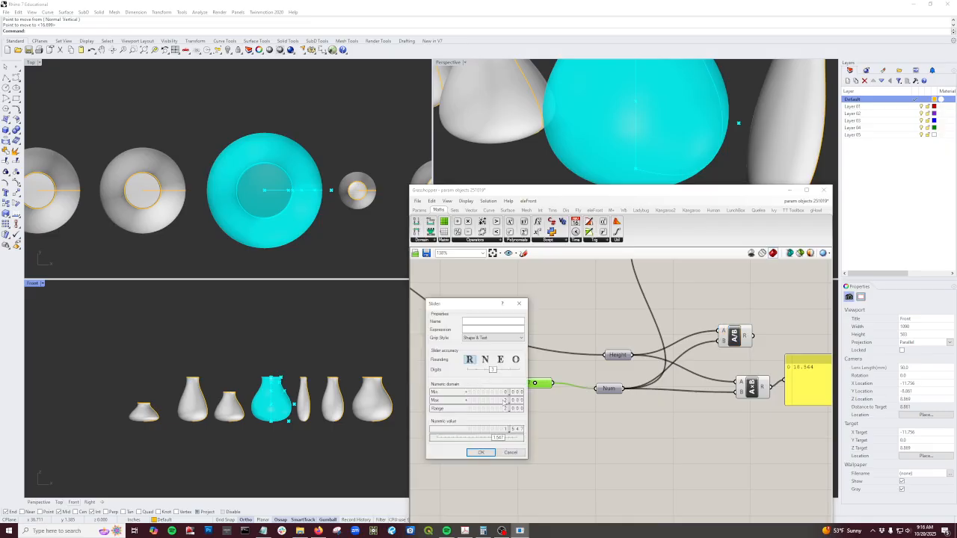
double_click(504, 400)
type("20")
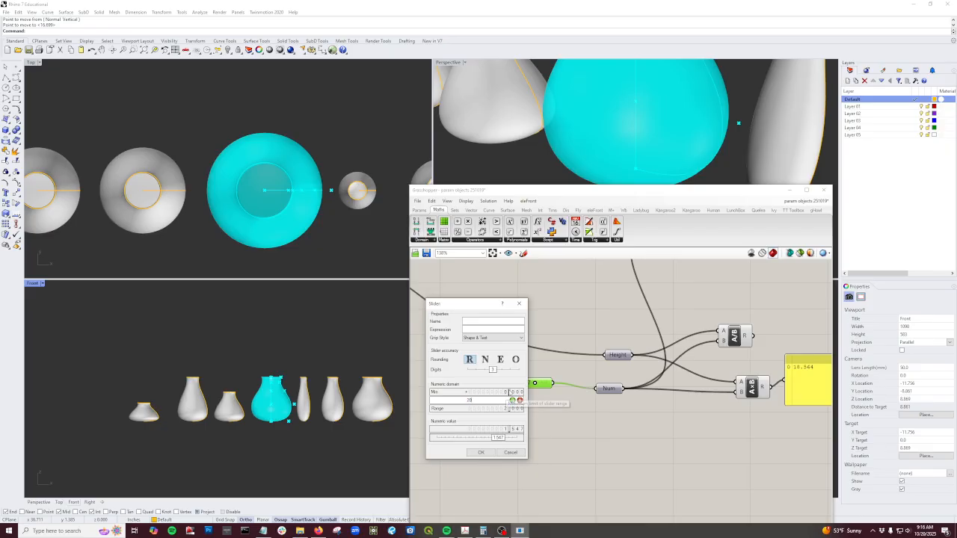
double_click(507, 391)
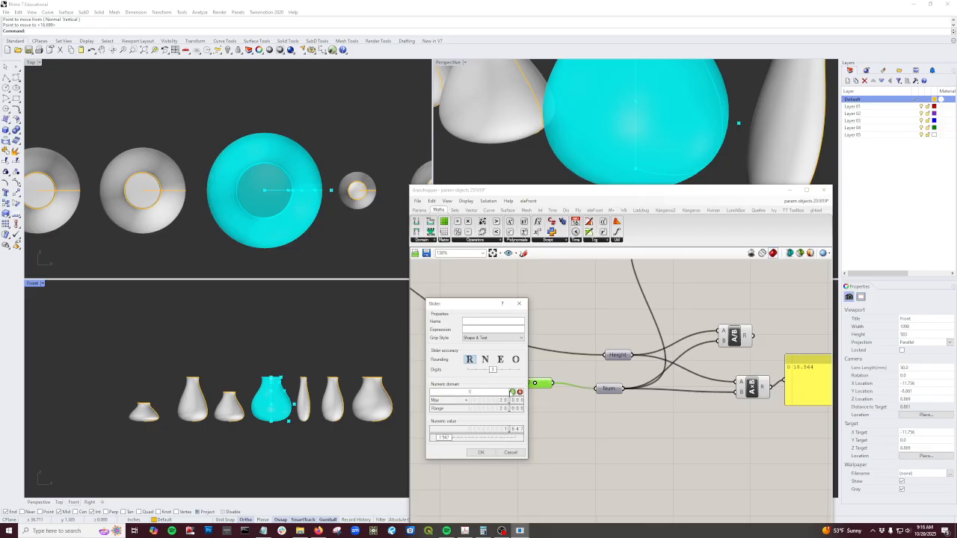
left_click(511, 391)
left_click(481, 452)
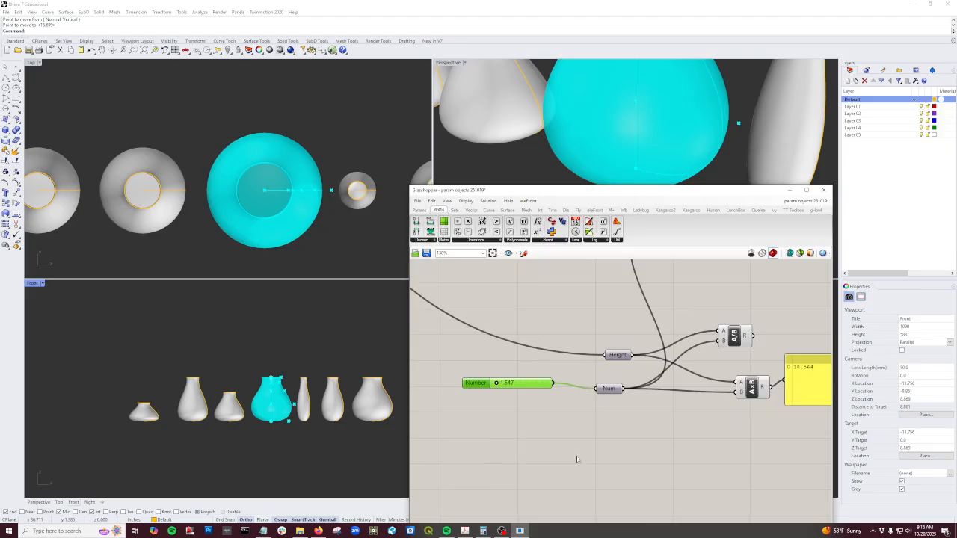
left_click(576, 458)
scroll(572, 452, "down", 2)
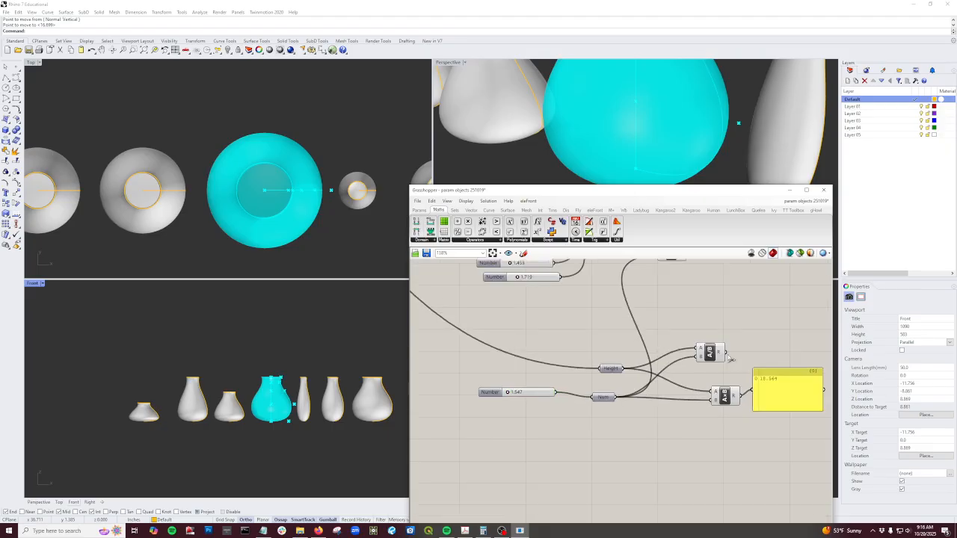
Step: Wire the Division result into the panel and delete the copied Multiplication component
left_click_drag(723, 352, 752, 388)
left_click(721, 396)
key("Delete")
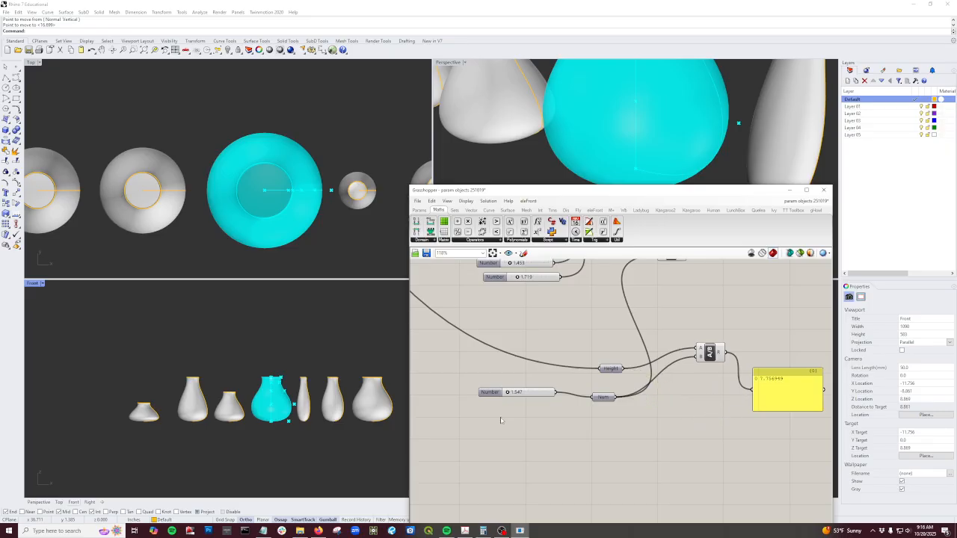
Step: Raise the maximum of the multiplier slider's numeric domain to 50 and set the slider to 27.528
scroll(526, 409, "up", 2)
right_click_drag(575, 414, 559, 408)
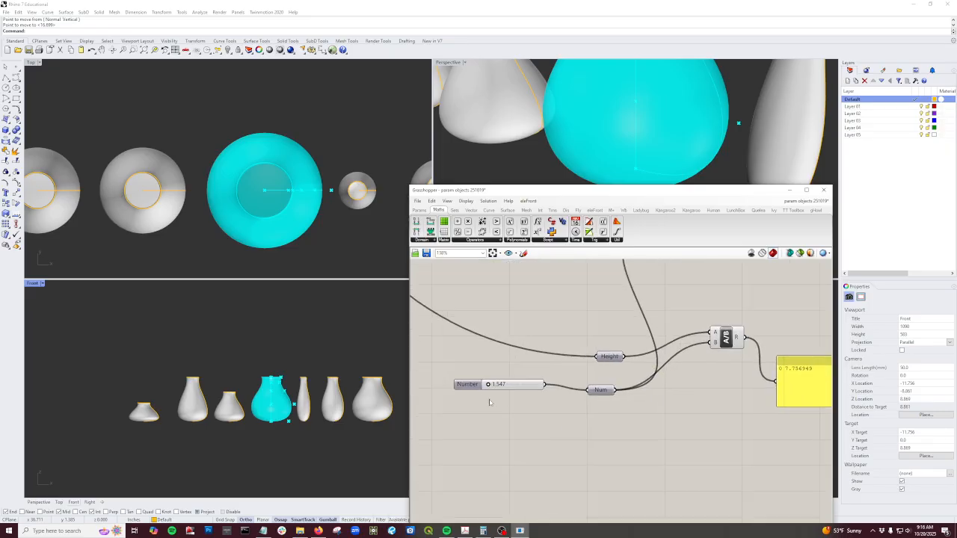
left_click_drag(487, 385, 533, 395)
double_click(476, 385)
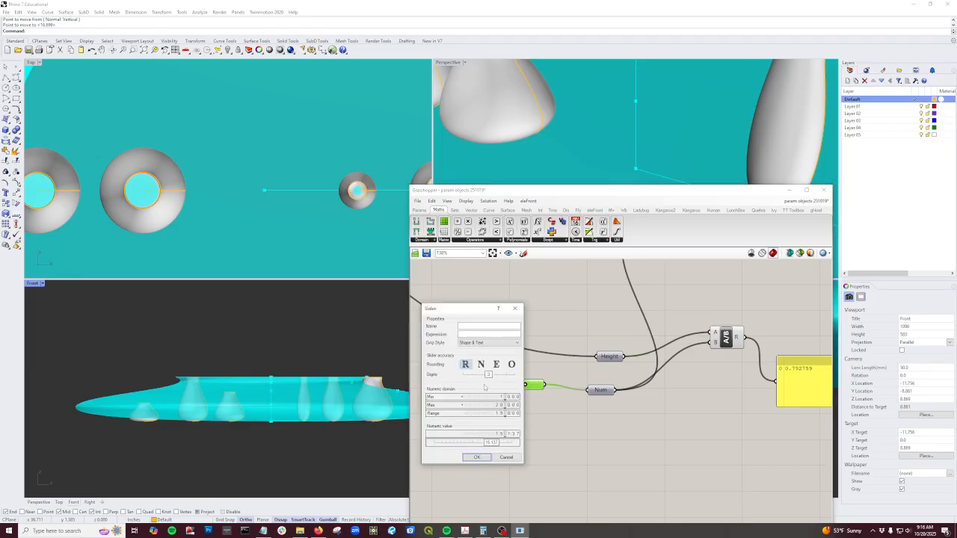
double_click(502, 405)
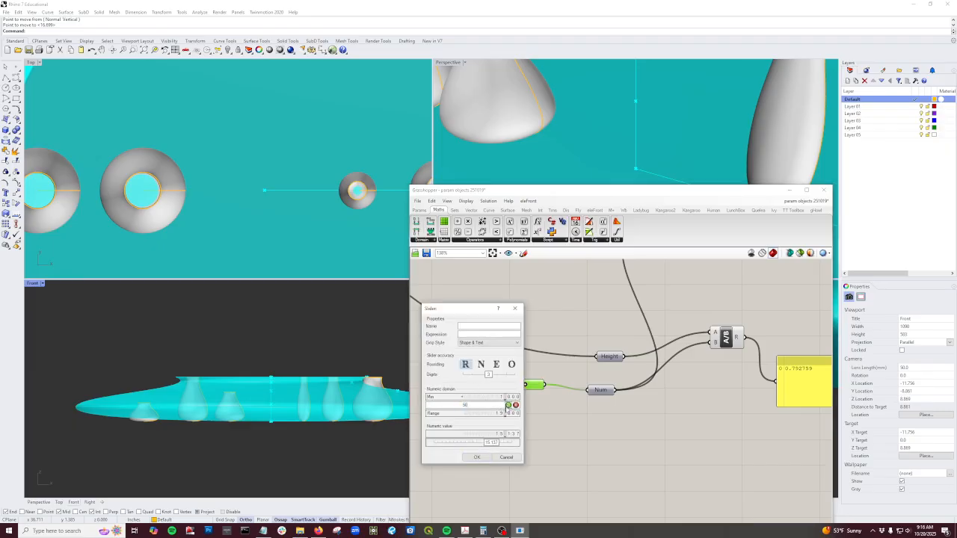
left_click(508, 405)
left_click(476, 457)
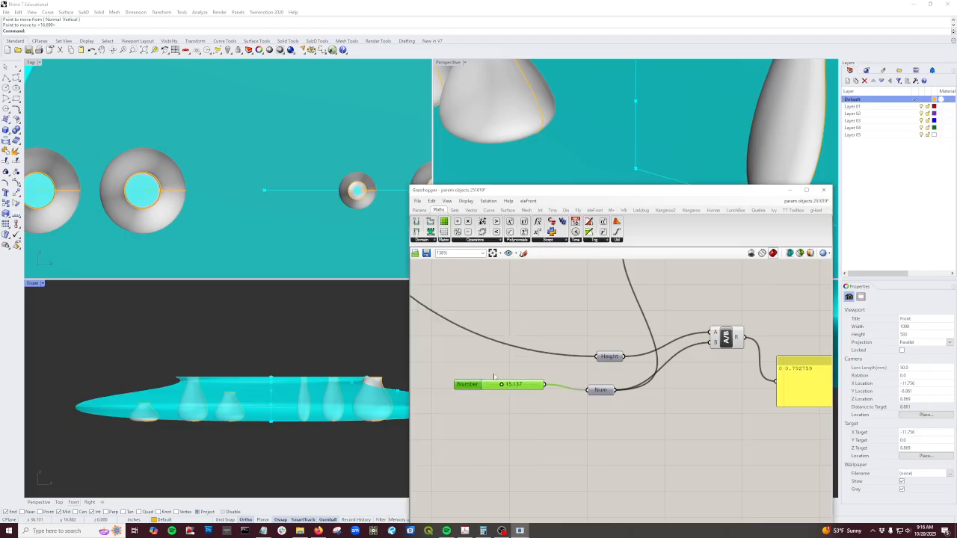
left_click_drag(501, 384, 516, 385)
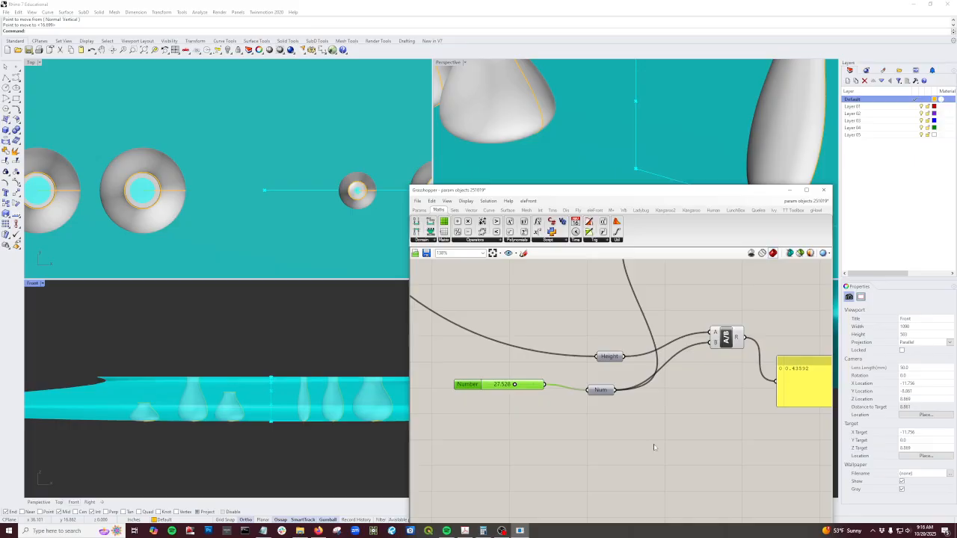
Step: Try wiring the Division result directly into the Unit X factor, with the multiplier slider set to 11.663
right_click_drag(653, 446, 564, 453)
scroll(565, 453, "down", 1)
right_click_drag(660, 329, 657, 432)
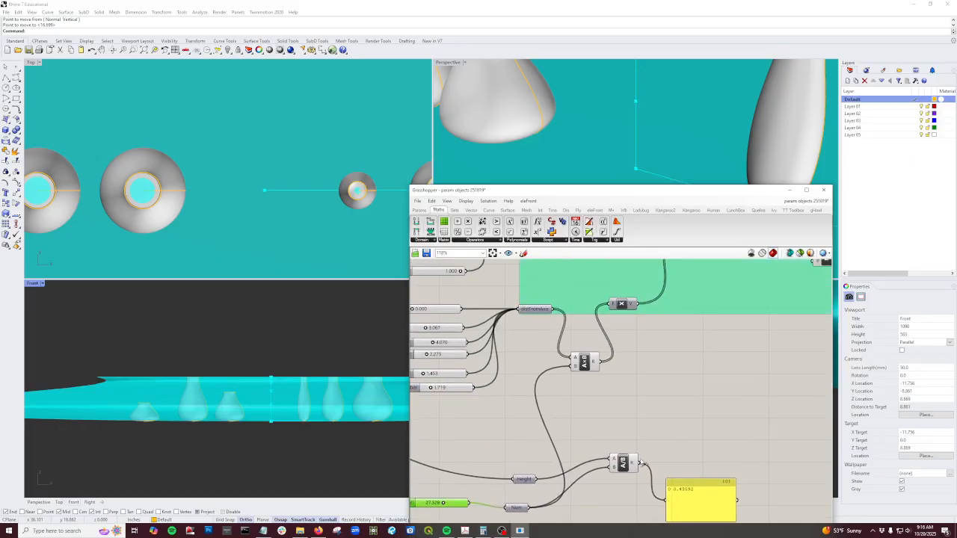
left_click_drag(639, 463, 606, 305)
right_click_drag(549, 471, 597, 408)
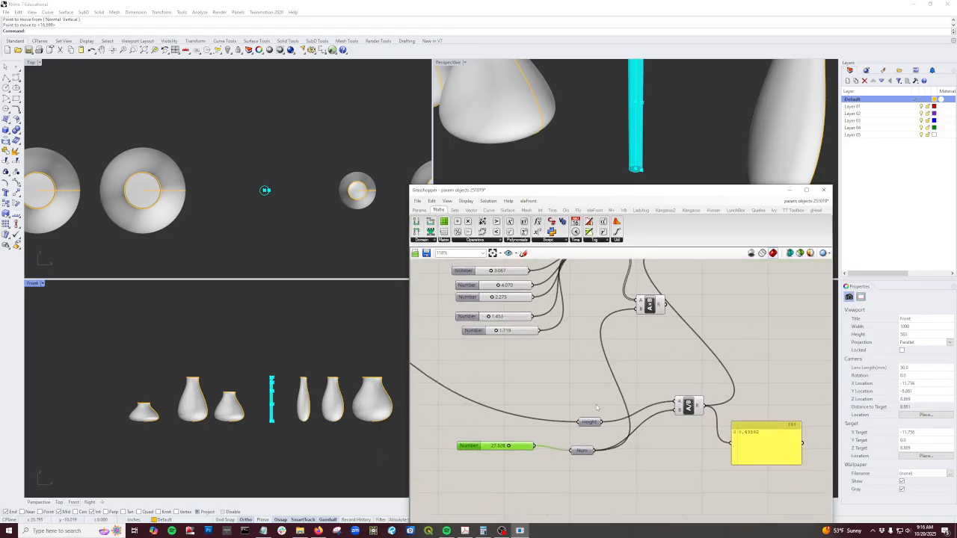
scroll(493, 455, "up", 5)
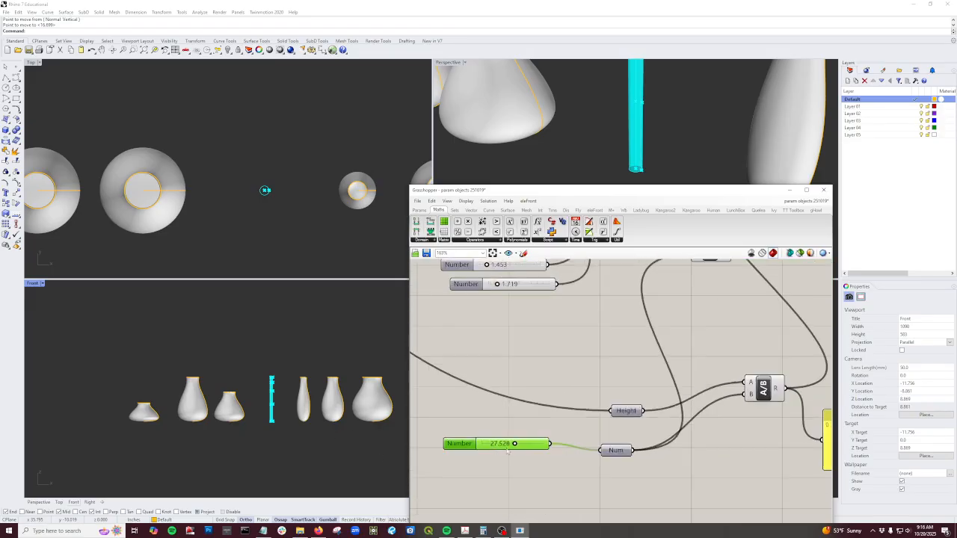
left_click_drag(519, 441, 481, 442)
scroll(553, 446, "down", 5)
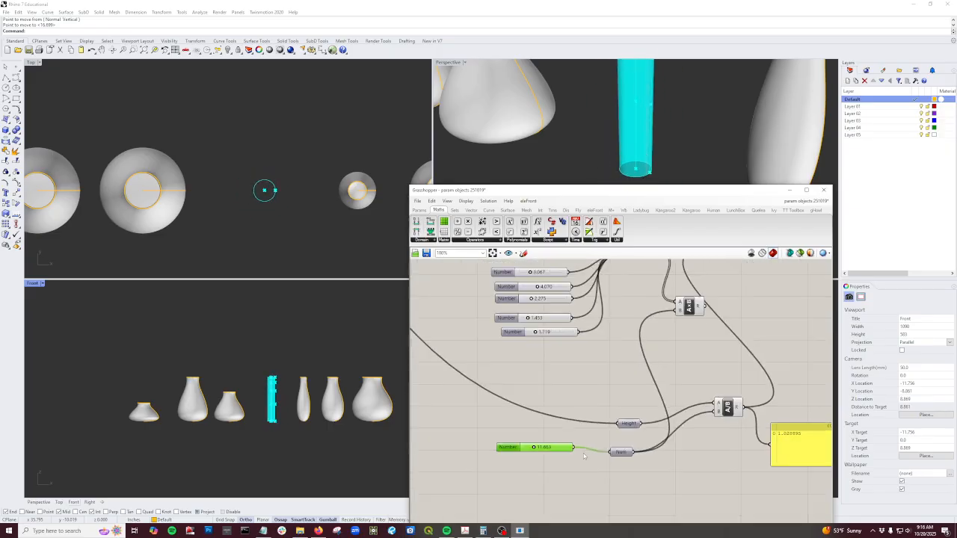
Step: Replace the old Multiplication with a new one that multiplies distFromAxis by the Division result and feeds Unit X
left_click_drag(712, 417, 686, 416)
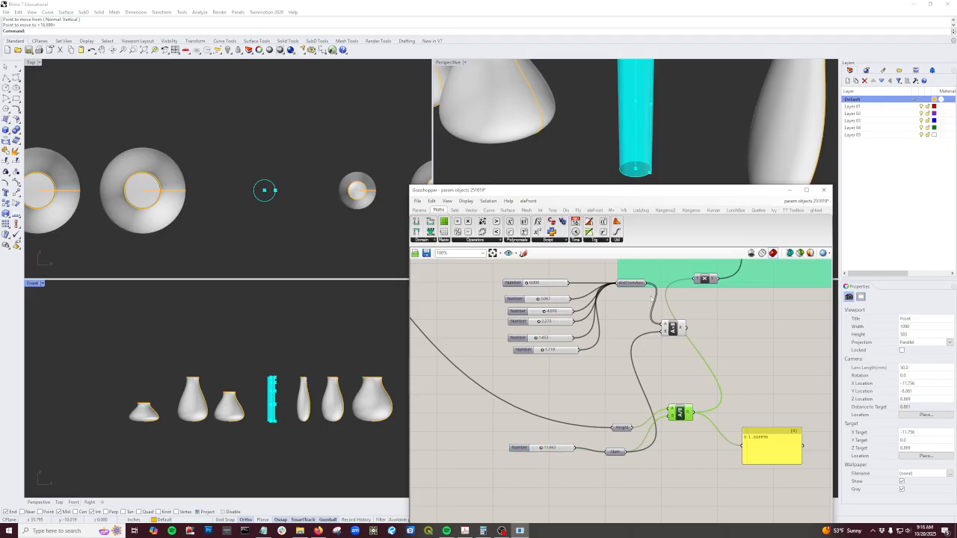
left_click_drag(672, 331, 719, 346)
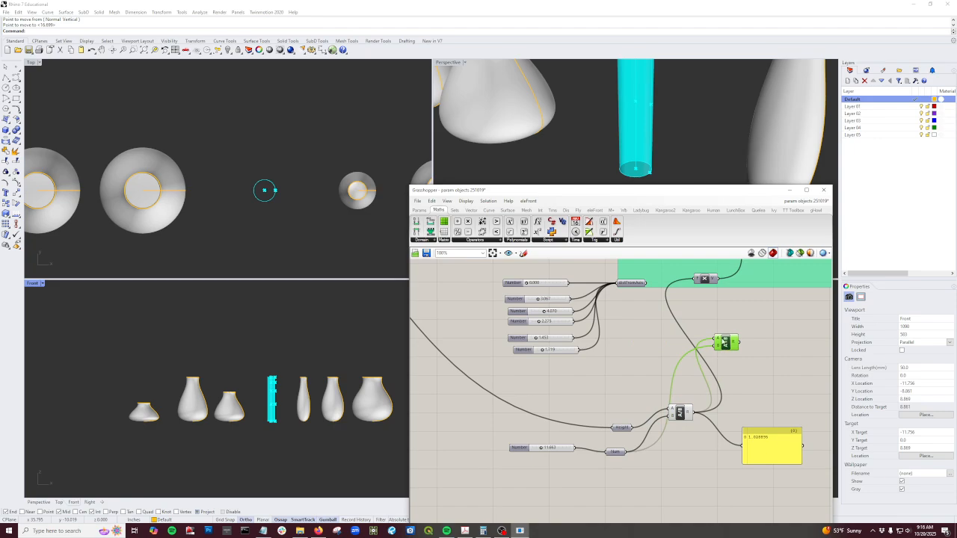
key("Delete")
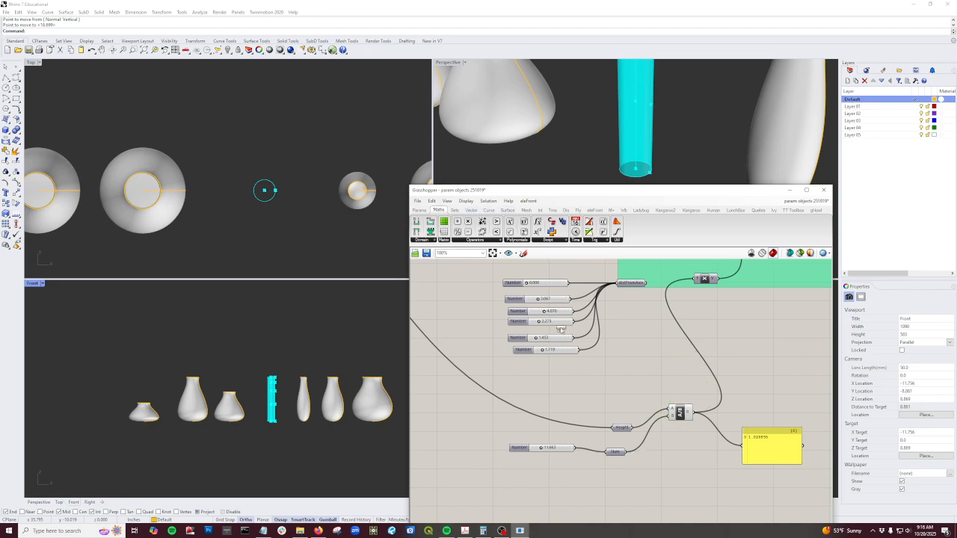
left_click(670, 342)
left_click_drag(641, 281, 671, 338)
left_click_drag(695, 413, 675, 354)
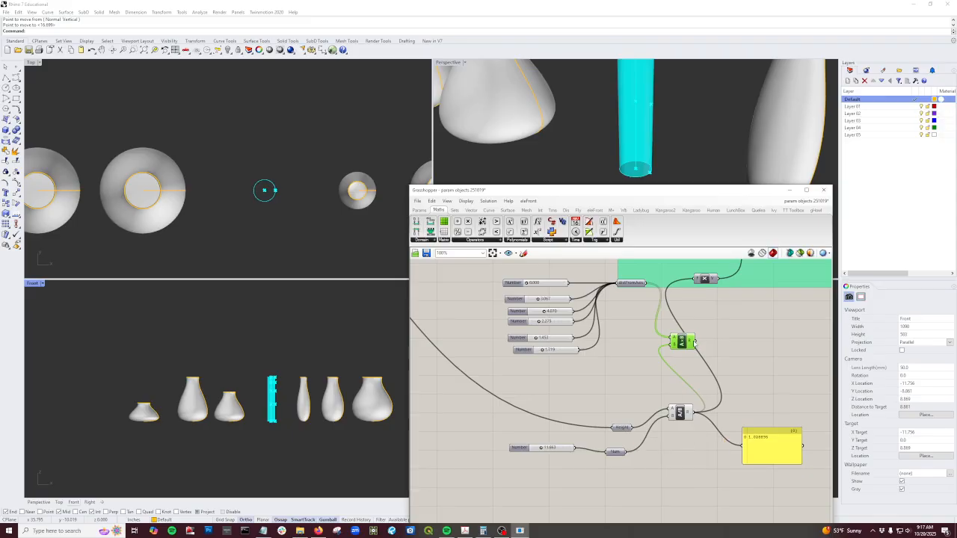
left_click_drag(696, 341, 689, 282)
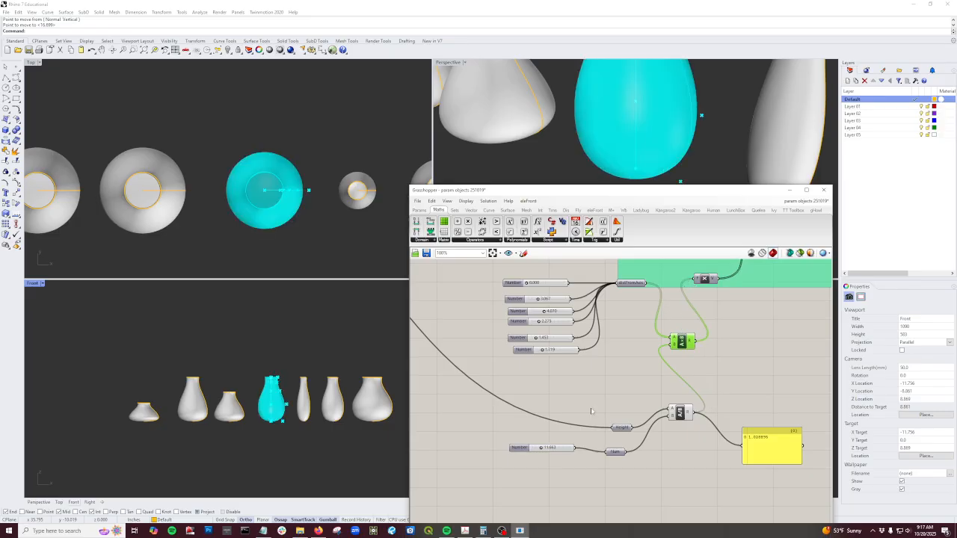
Step: Set the multiplier slider to 16.664 and the vase height slider to 6
scroll(589, 469, "up", 6)
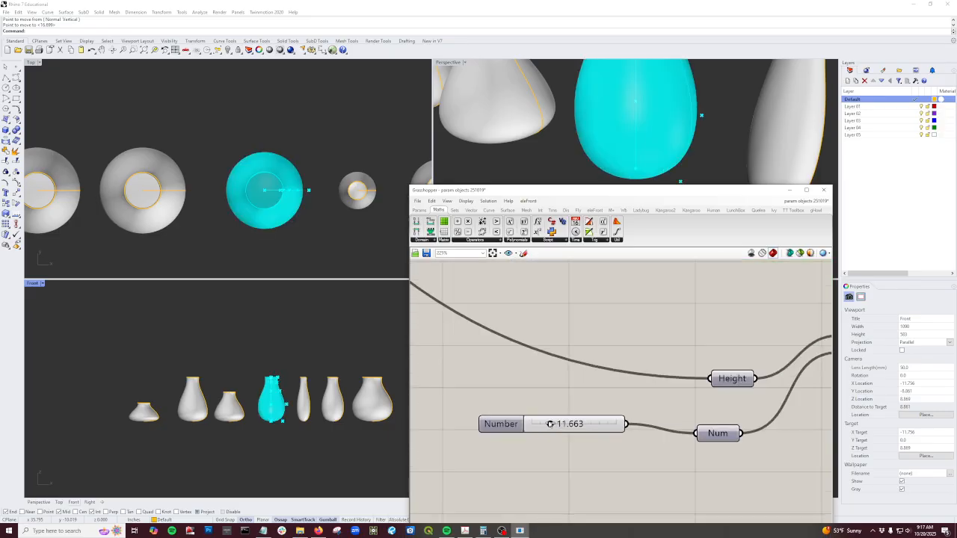
left_click_drag(550, 424, 558, 424)
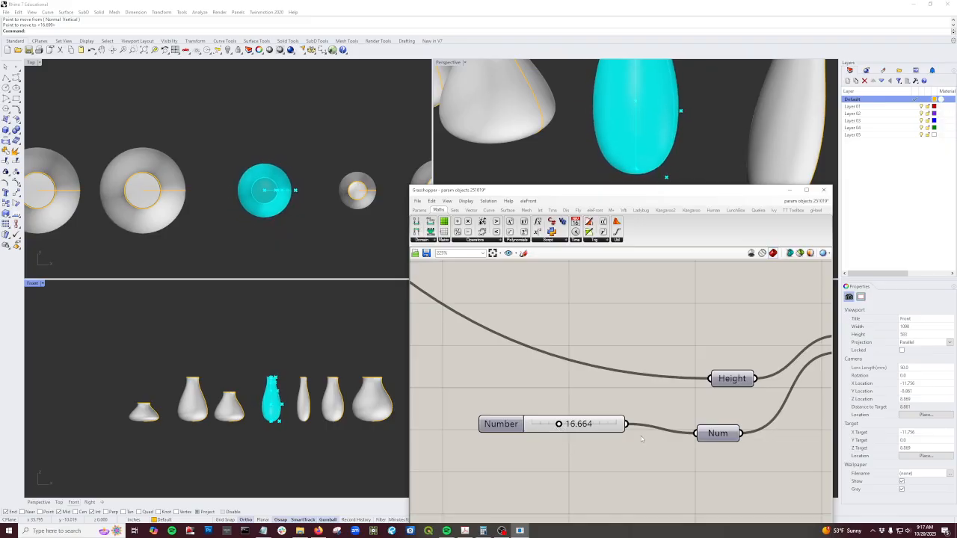
scroll(641, 439, "down", 5)
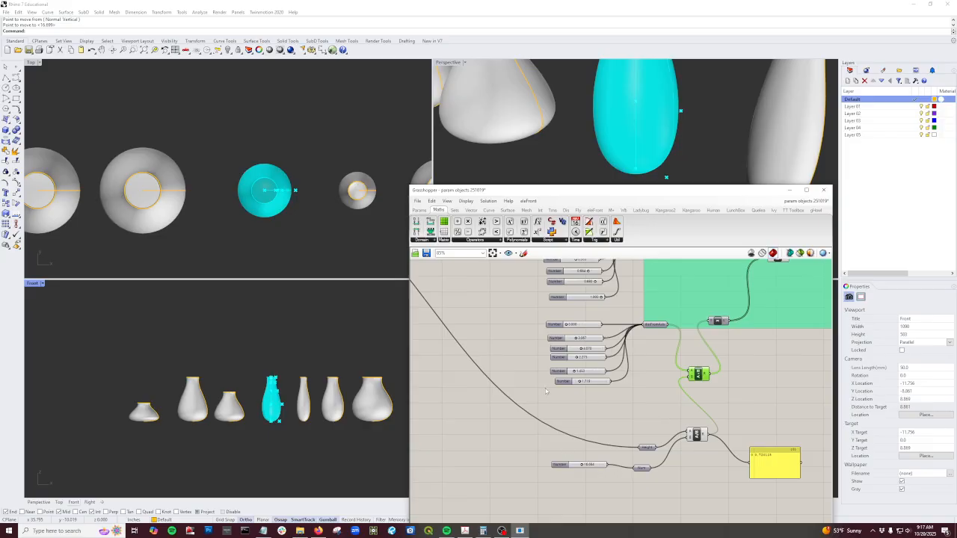
right_click_drag(526, 397, 613, 400)
scroll(611, 401, "down", 5)
right_click_drag(518, 367, 585, 393)
scroll(543, 346, "up", 7)
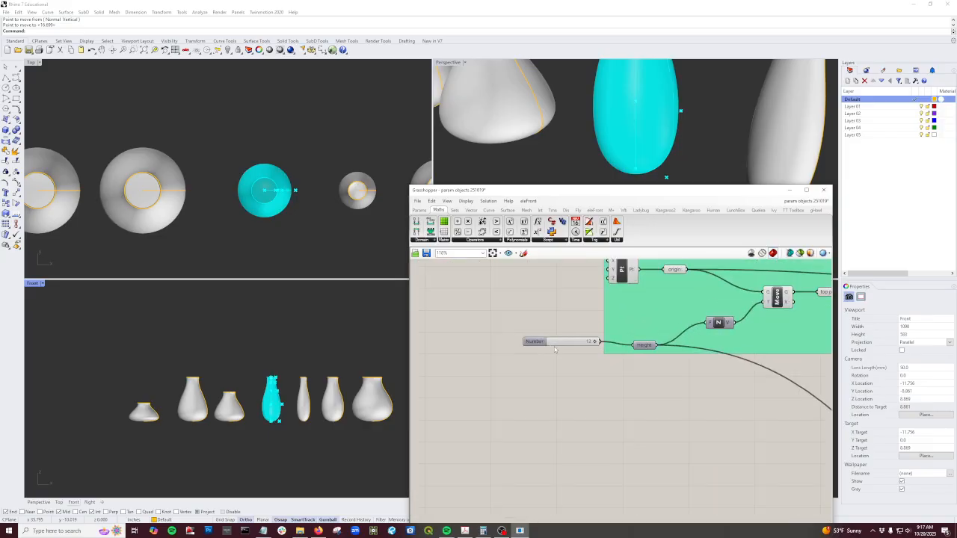
scroll(555, 349, "up", 3)
left_click_drag(618, 339, 578, 348)
Step: Swap the Multiplication for another one wired between distFromAxis, the Division result and Unit X, and delete the former component
right_click_drag(661, 407, 496, 314)
scroll(496, 396, "down", 6)
scroll(684, 485, "up", 7)
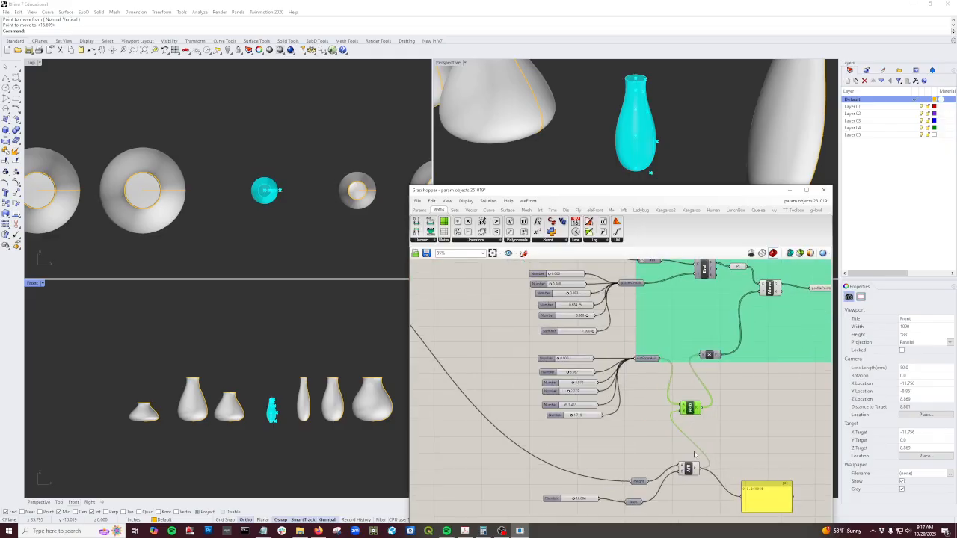
scroll(685, 397, "down", 3)
left_click_drag(687, 399, 782, 399)
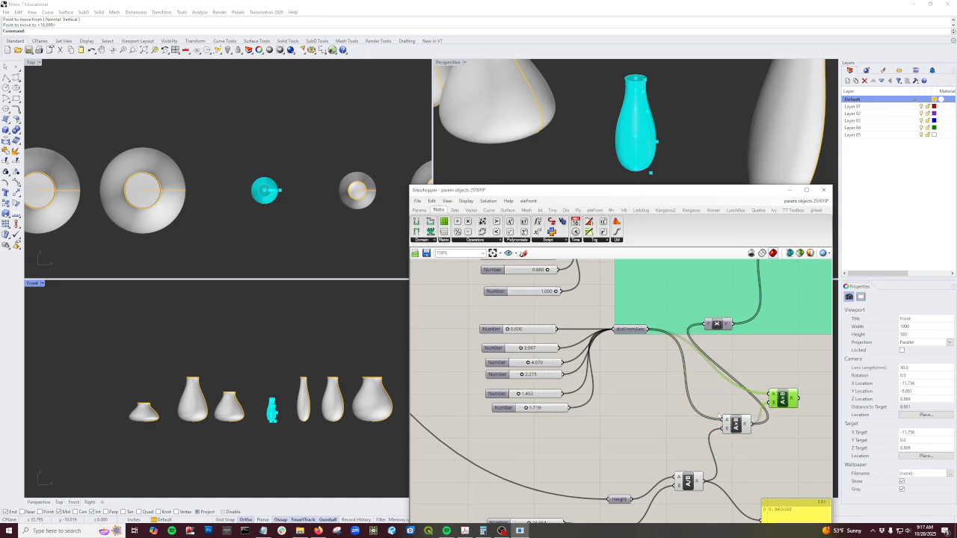
scroll(707, 427, "down", 1)
key("Delete")
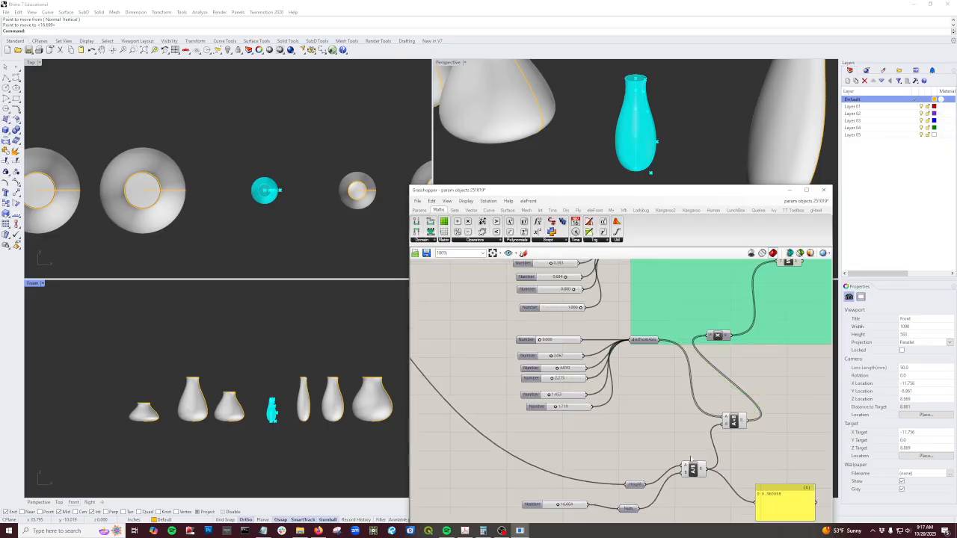
Step: Set the multiplier slider to 11.120 and the vase height slider to 11
right_click_drag(568, 509, 585, 450)
scroll(587, 449, "up", 6)
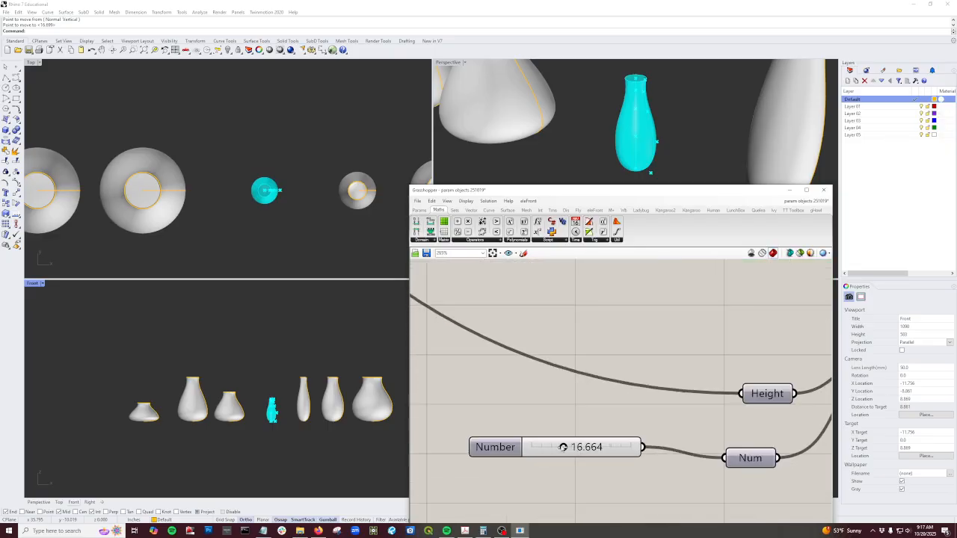
mouse_move(563, 446)
left_mouse_down()
mouse_move(579, 446)
mouse_move(553, 446)
left_mouse_up()
right_click_drag(553, 446, 610, 424)
scroll(526, 356, "down", 12)
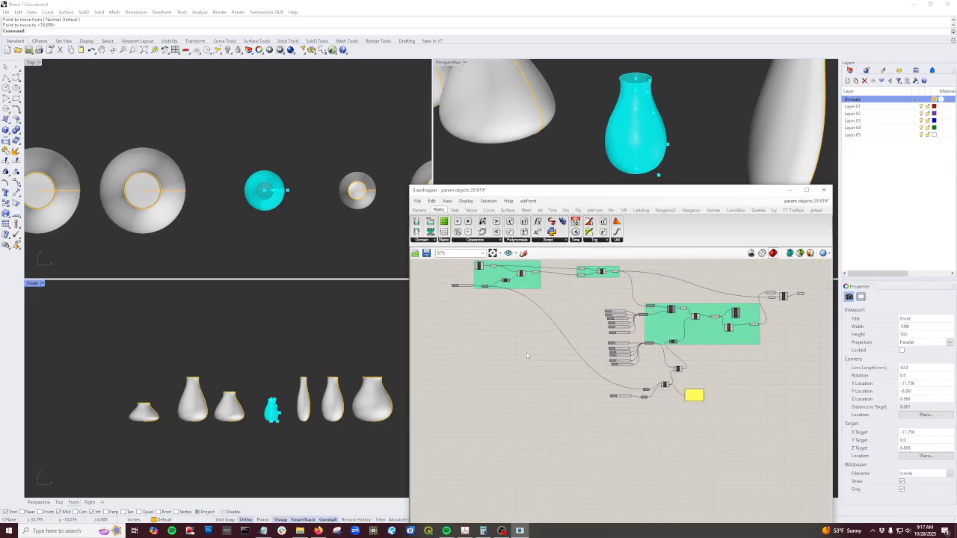
scroll(526, 355, "up", 12)
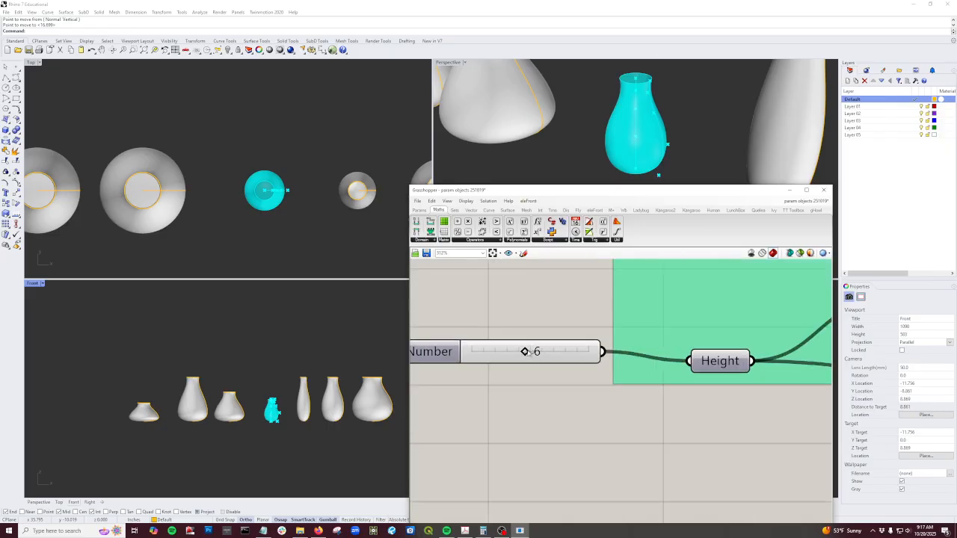
left_click_drag(526, 351, 576, 364)
scroll(595, 412, "down", 10)
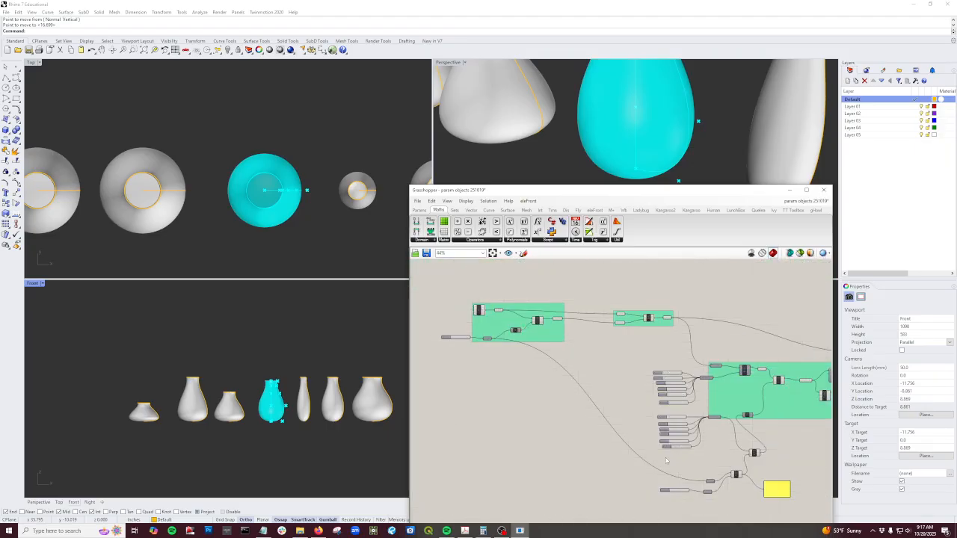
Step: Delete the panel, the Division component and the second Height parameter beside the multiplier slider
scroll(590, 439, "up", 3)
scroll(623, 435, "up", 3)
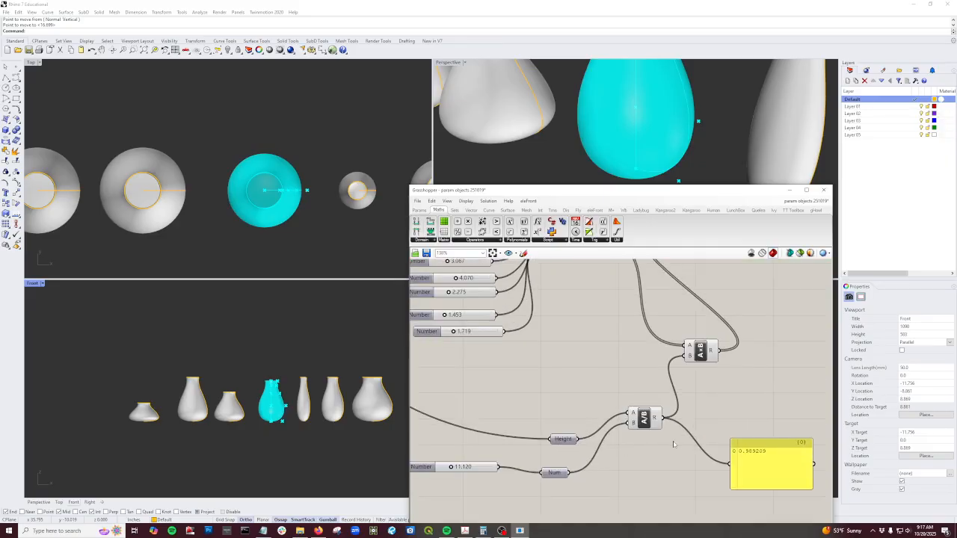
scroll(713, 395, "down", 3)
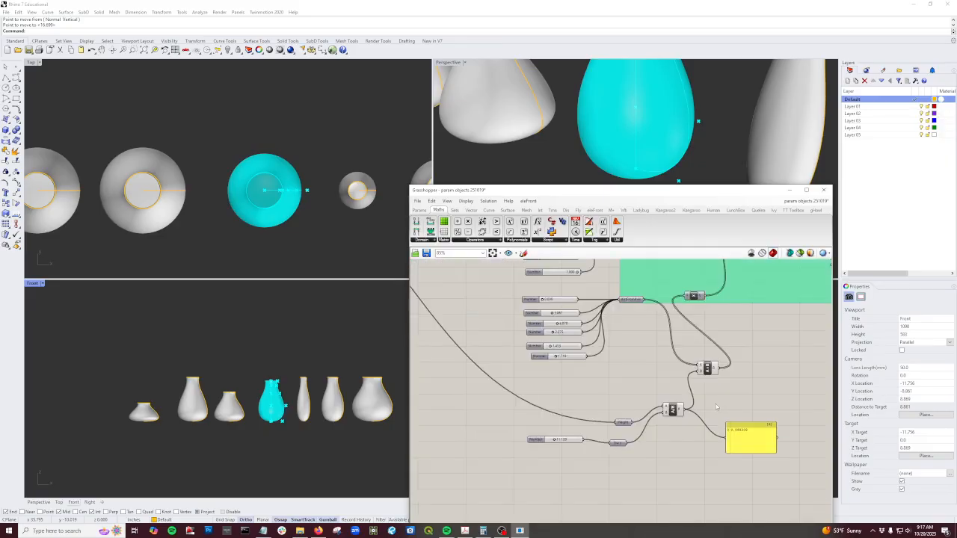
left_click(750, 440)
key("Delete")
left_click(673, 410)
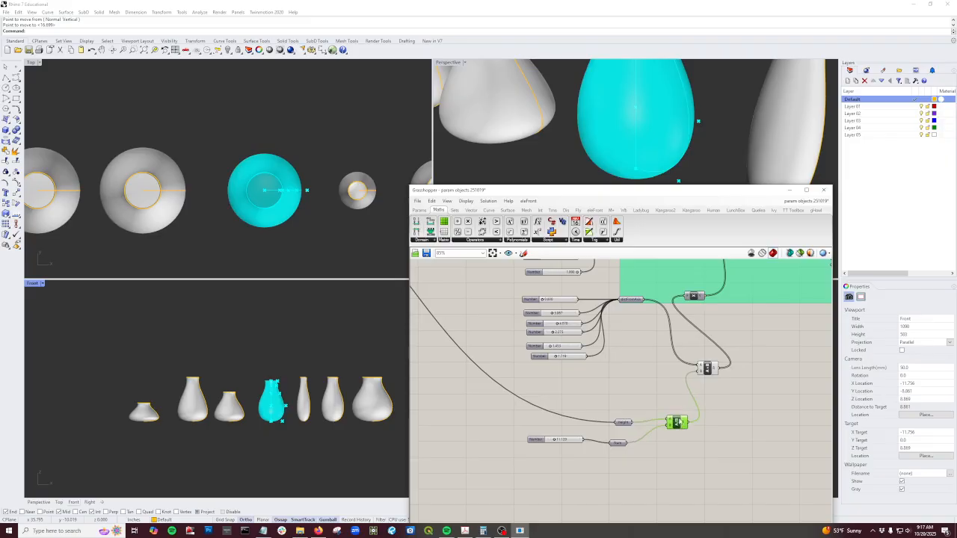
scroll(646, 444, "up", 1)
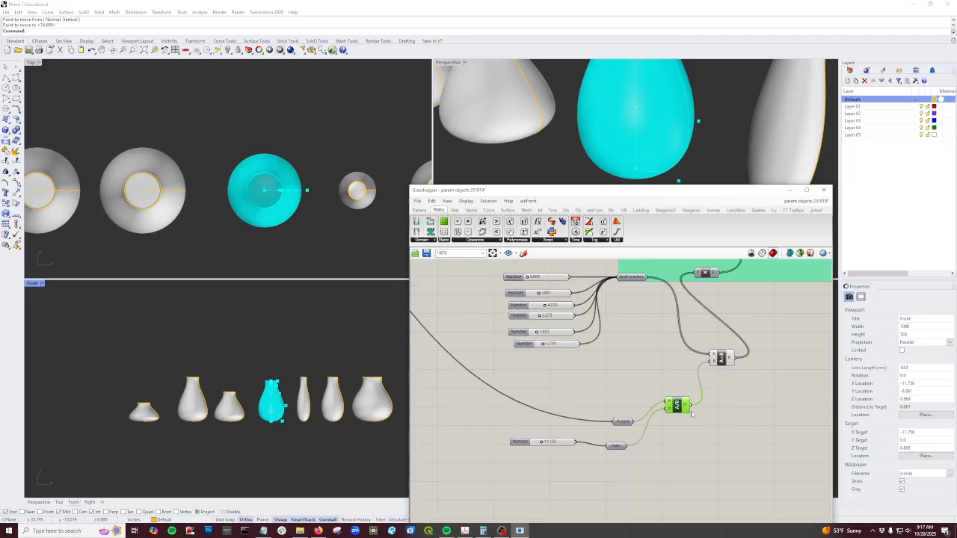
key("Delete")
left_click(620, 422)
key("Delete")
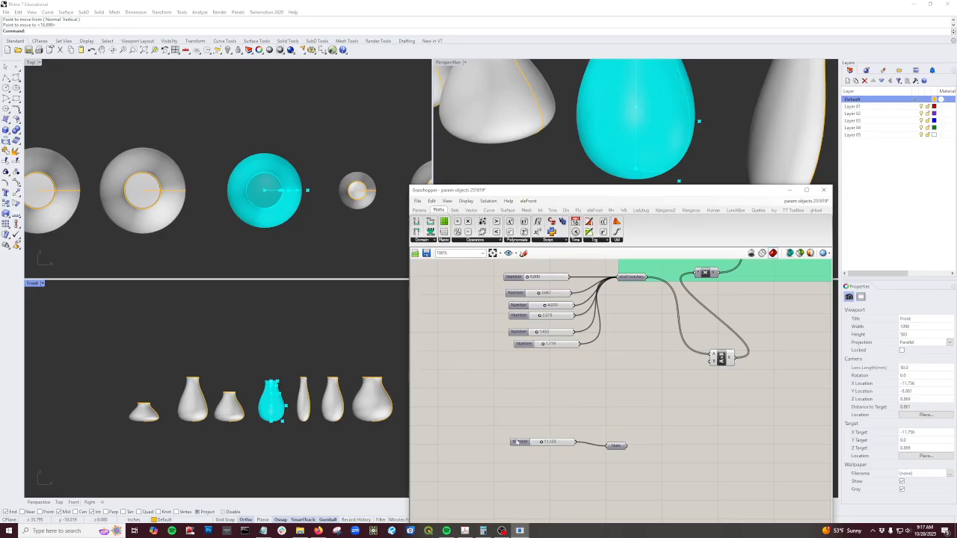
Step: Duplicate the 1.719 number slider, wire the copy into the Multiplication's B input and move the Multiplication closer to the sliders
left_click(567, 346)
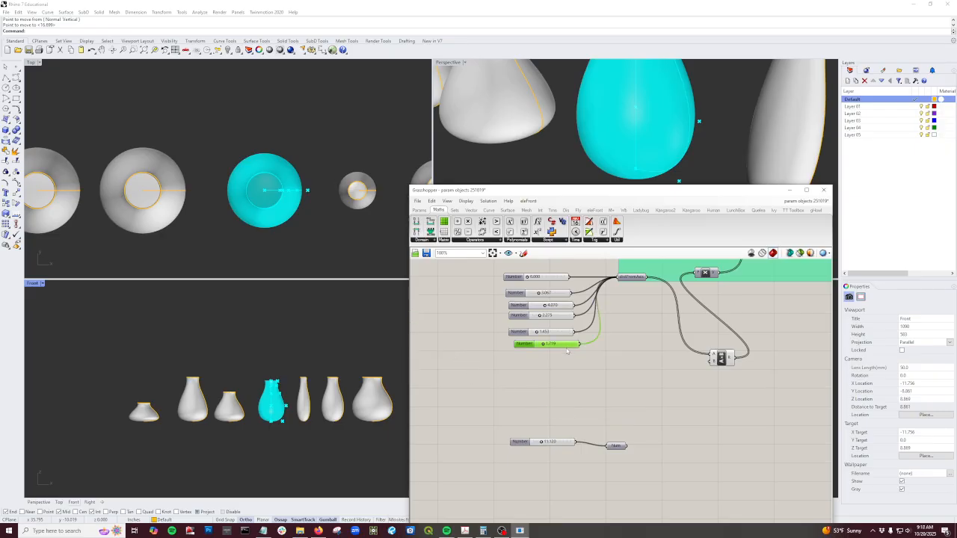
key("ctrl+c")
key("ctrl+v")
left_click_drag(567, 346, 682, 342)
left_click(721, 357)
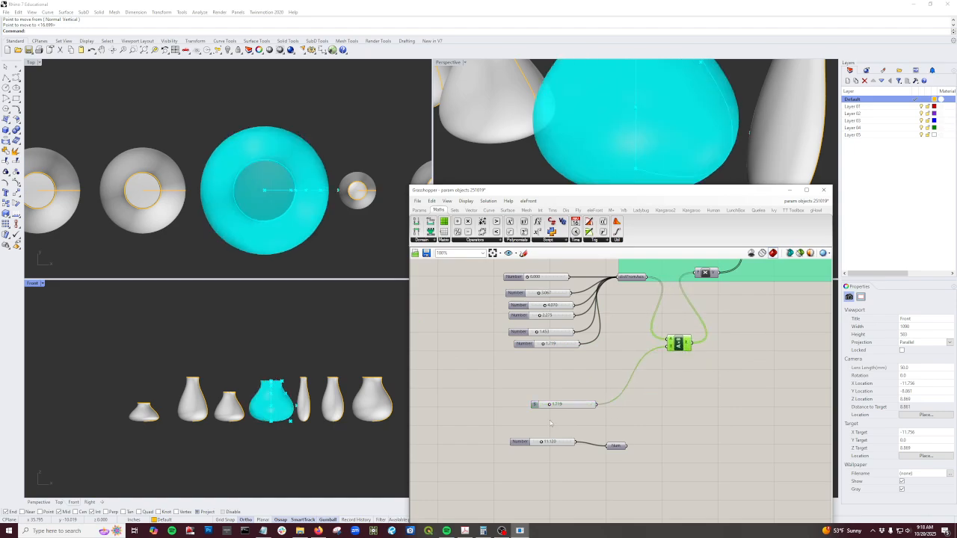
Step: Save the Grasshopper document with the whole vase definition in view
right_click_drag(695, 404, 612, 419)
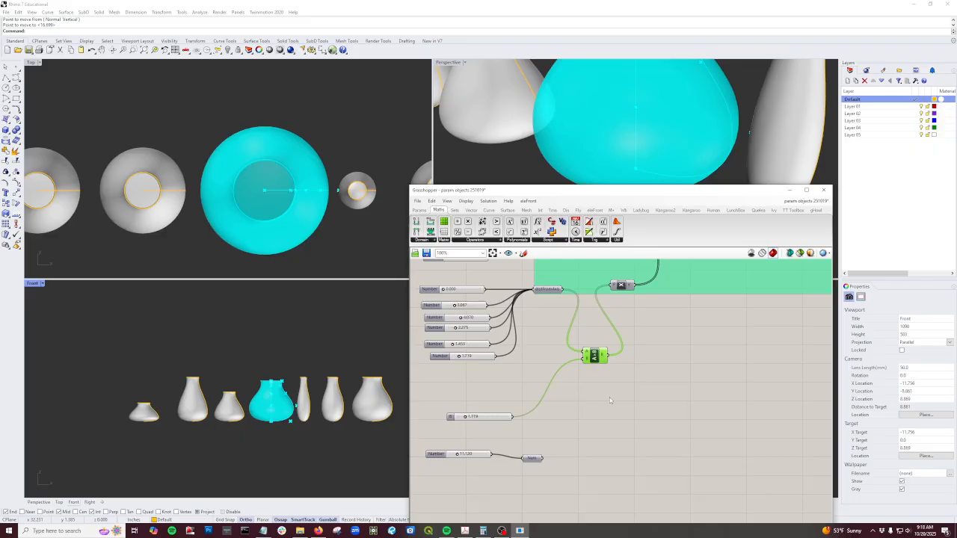
scroll(584, 379, "down", 5)
scroll(659, 375, "up", 1)
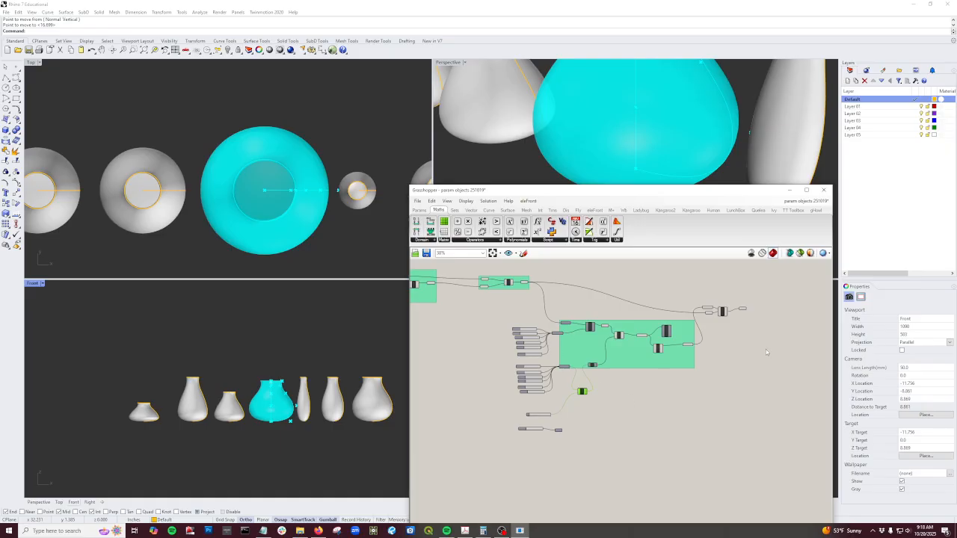
left_click(417, 201)
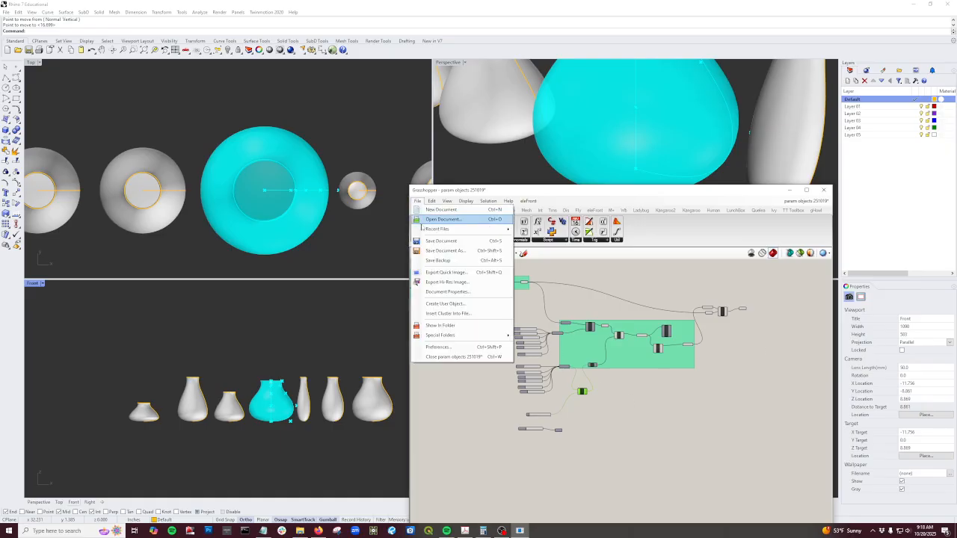
left_click(440, 241)
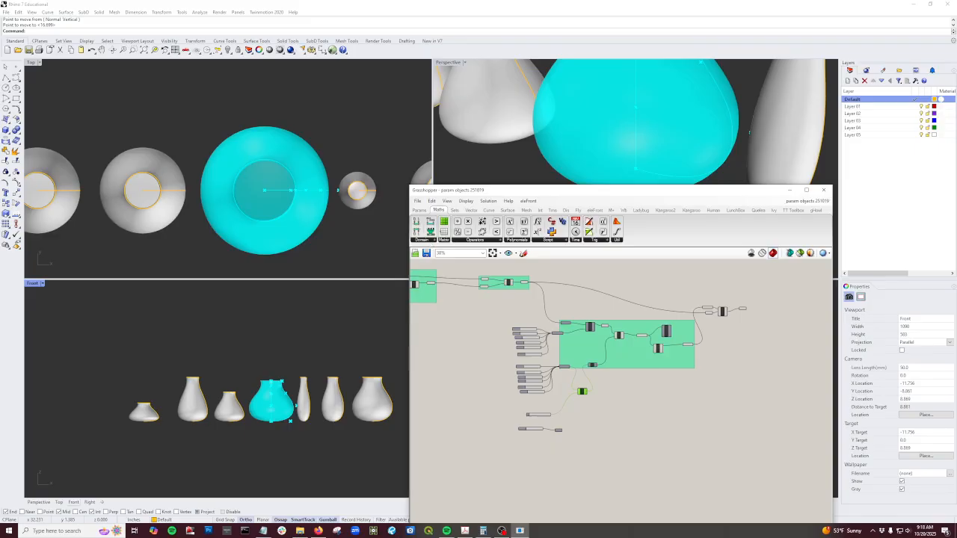